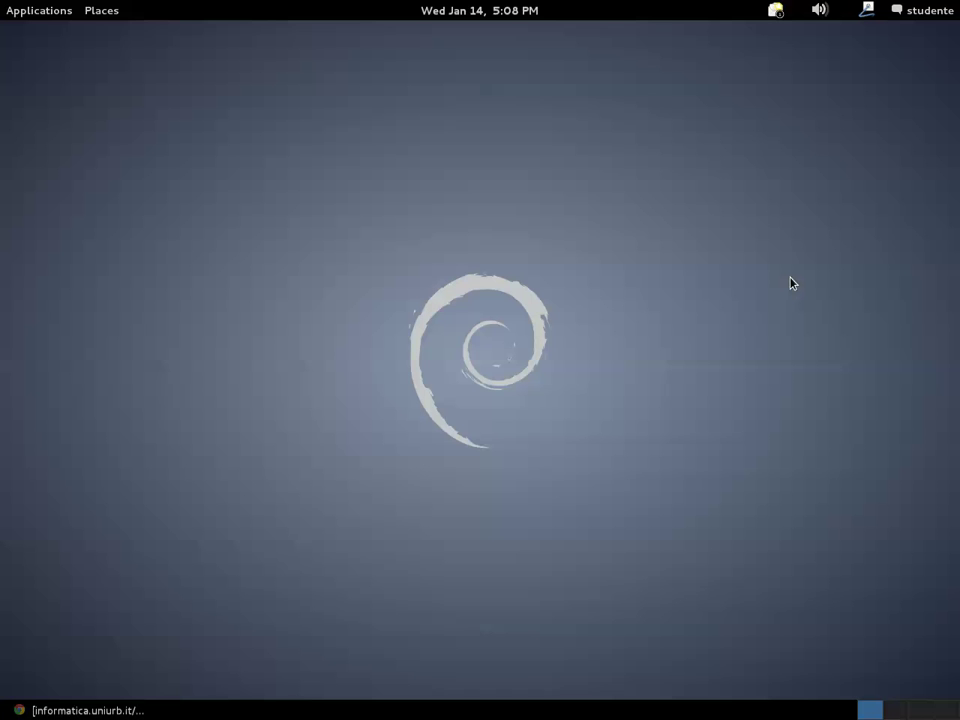
Step: Launch the tkgate Circuit Simulator
click(40, 14)
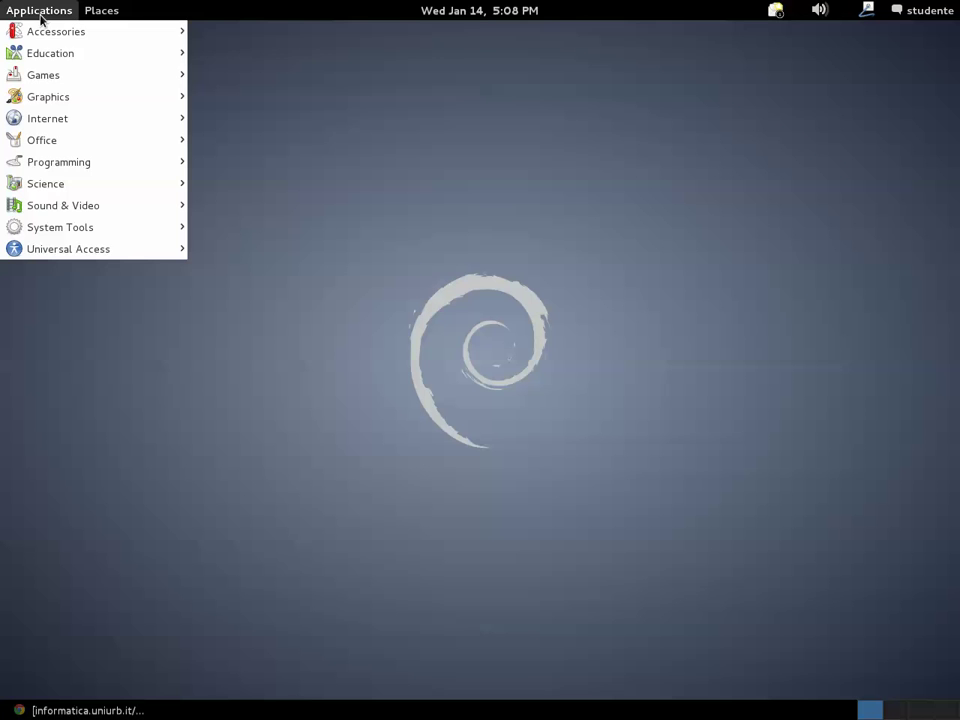
mouse_move(43, 54)
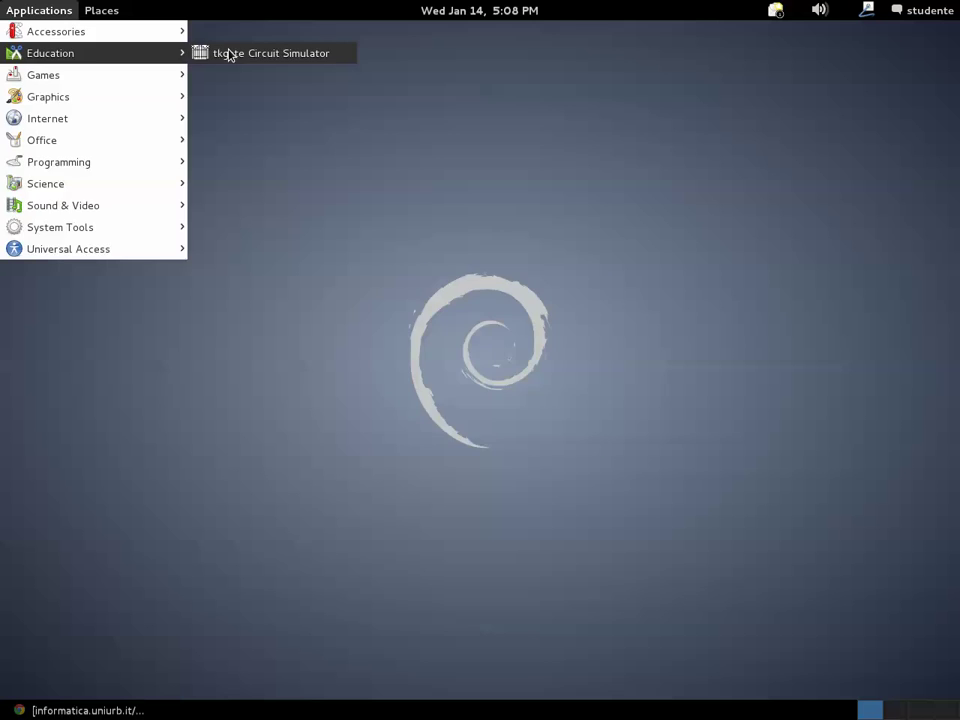
click(229, 54)
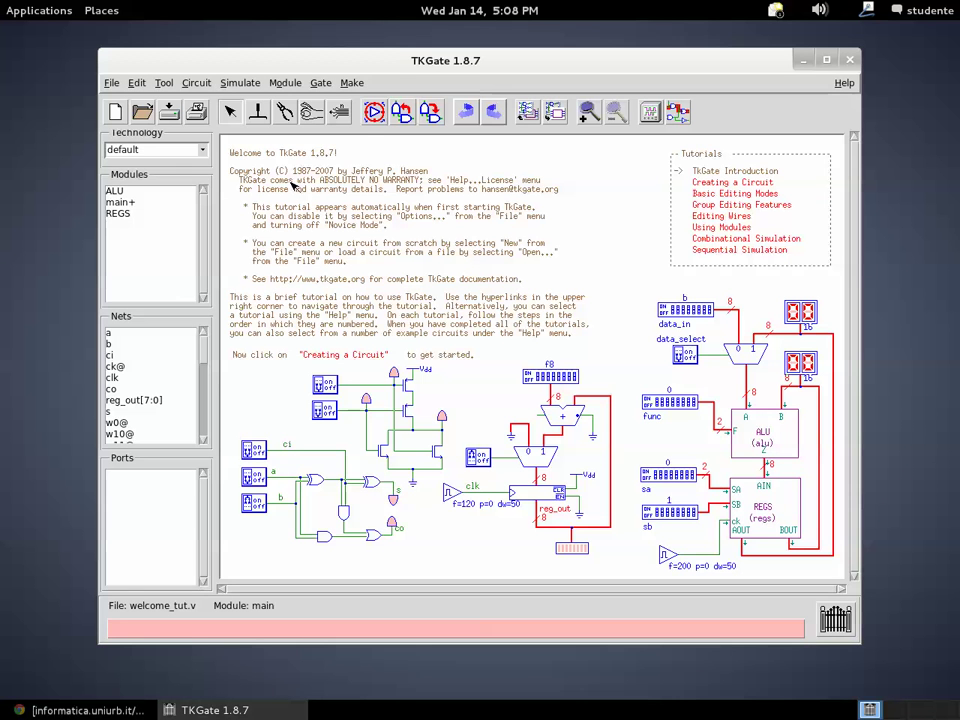
Step: Create a new circuit with the file name myFF.v, keeping main as the top module name
click(115, 114)
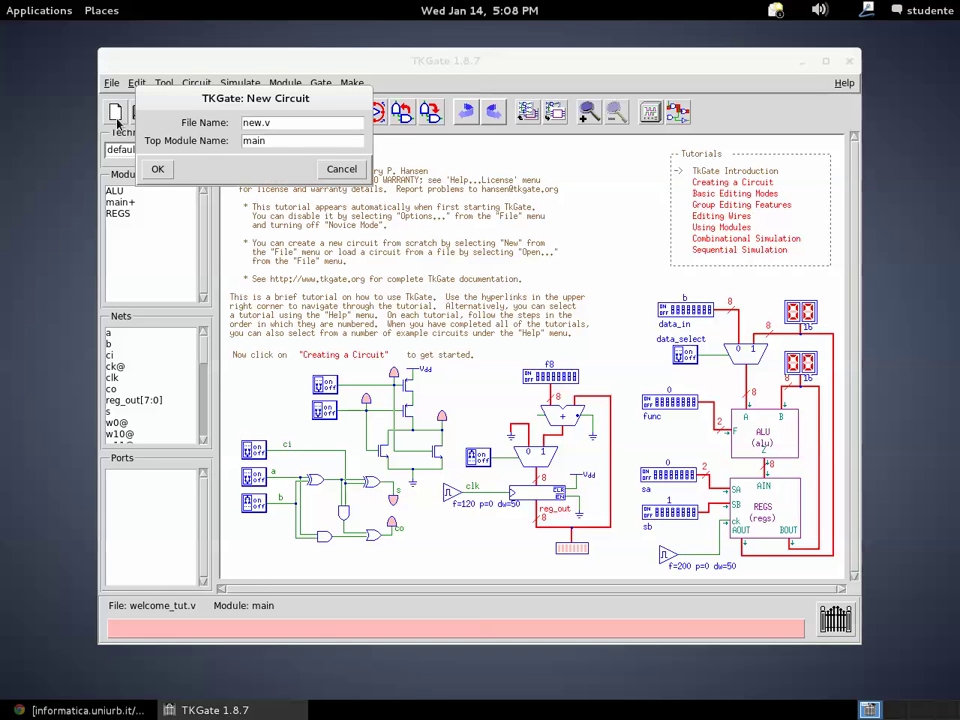
click(262, 123)
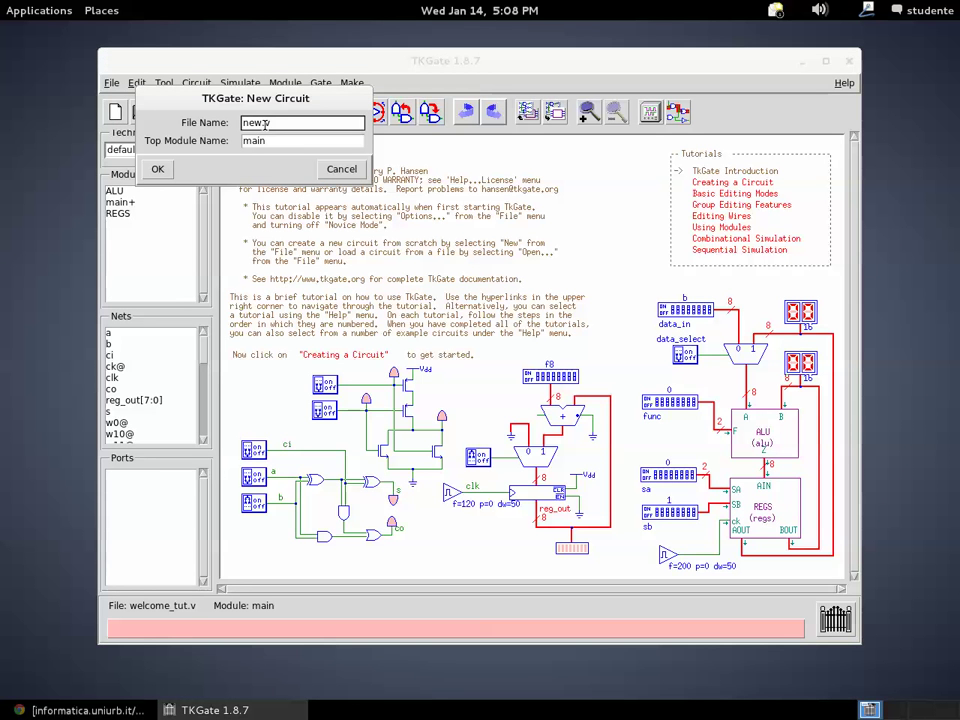
key(BackSpace)
key(BackSpace)
key(BackSpace)
text(myFi)
click(158, 168)
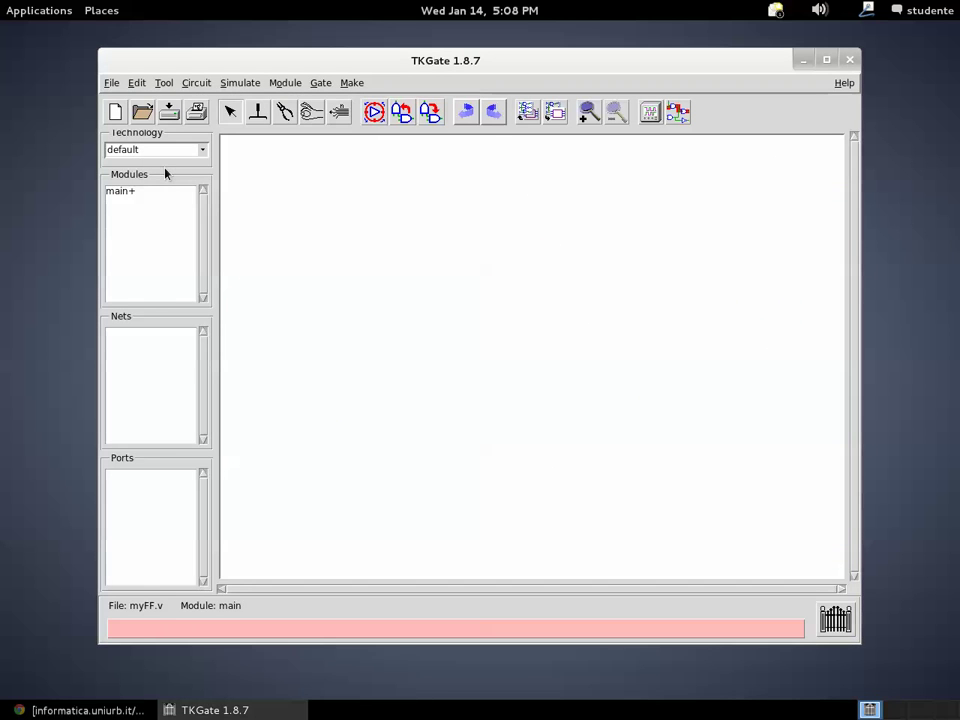
Step: Place two NOR gates on the empty canvas, one below the other
click(421, 230)
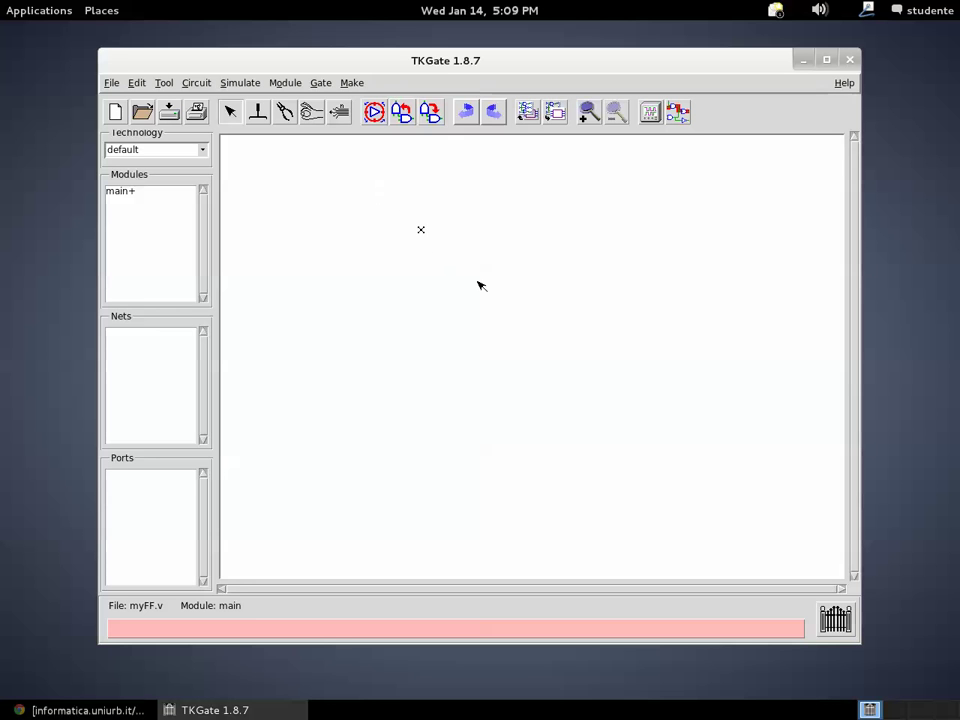
right_click(421, 231)
mouse_move(429, 241)
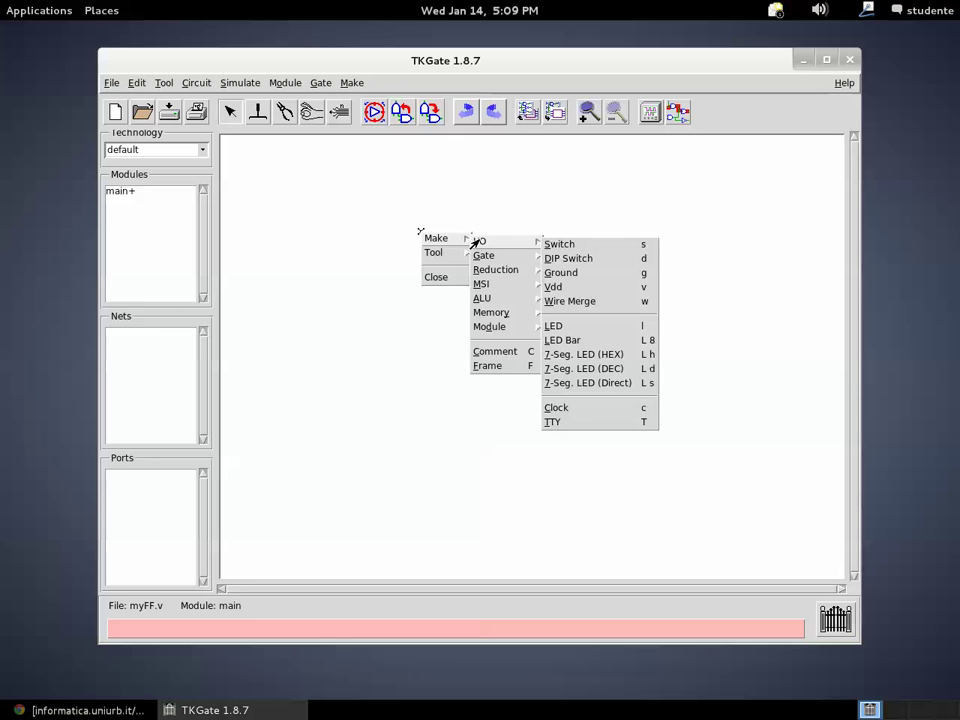
mouse_move(483, 257)
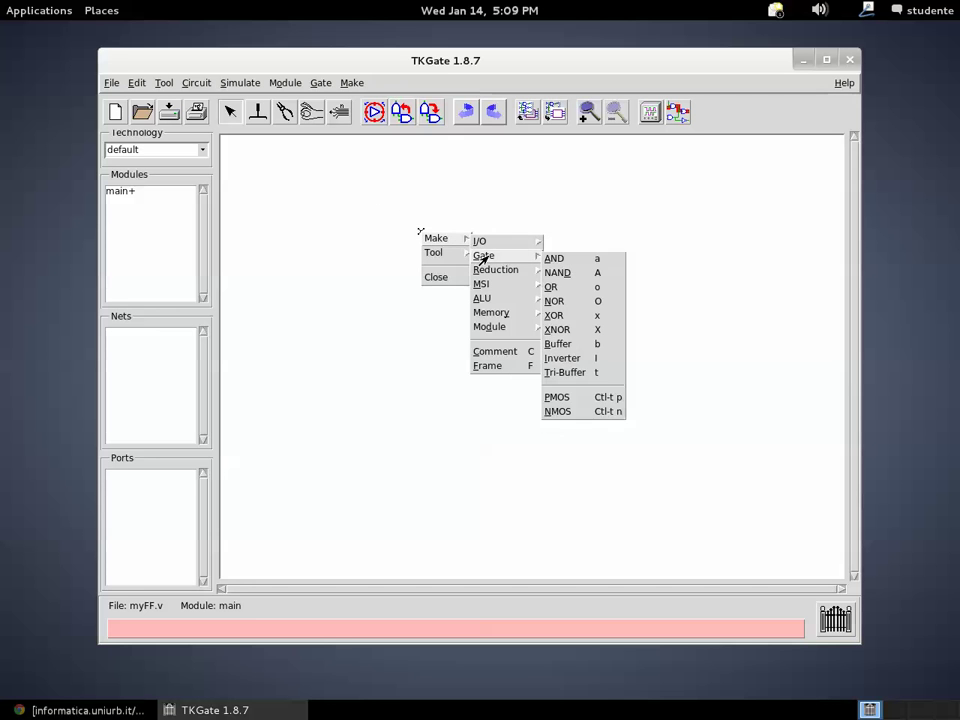
click(566, 305)
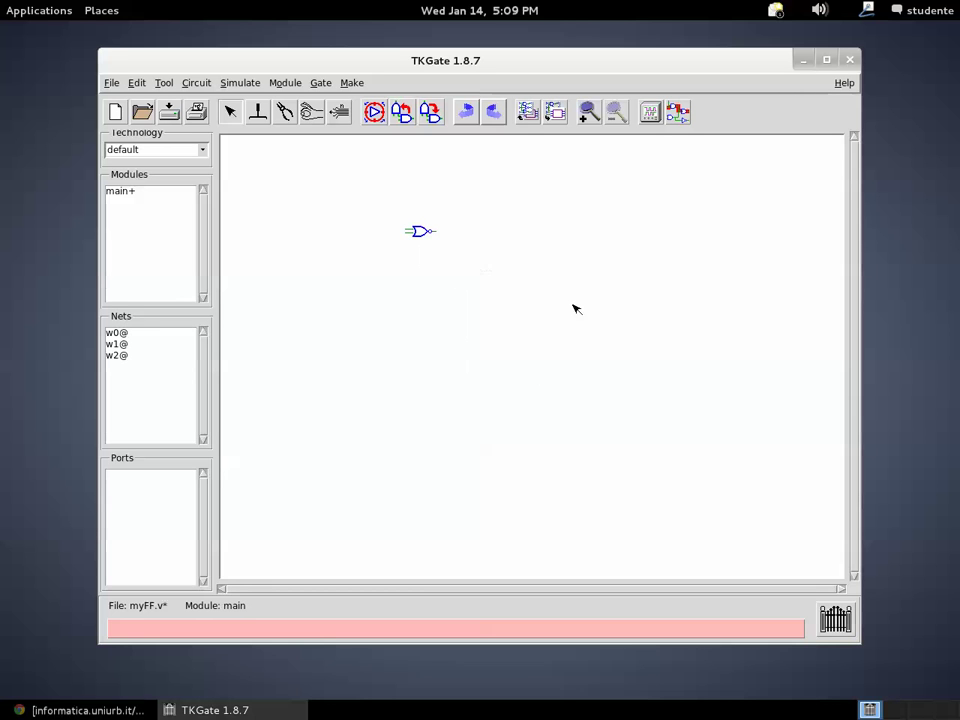
right_click(416, 273)
mouse_move(423, 280)
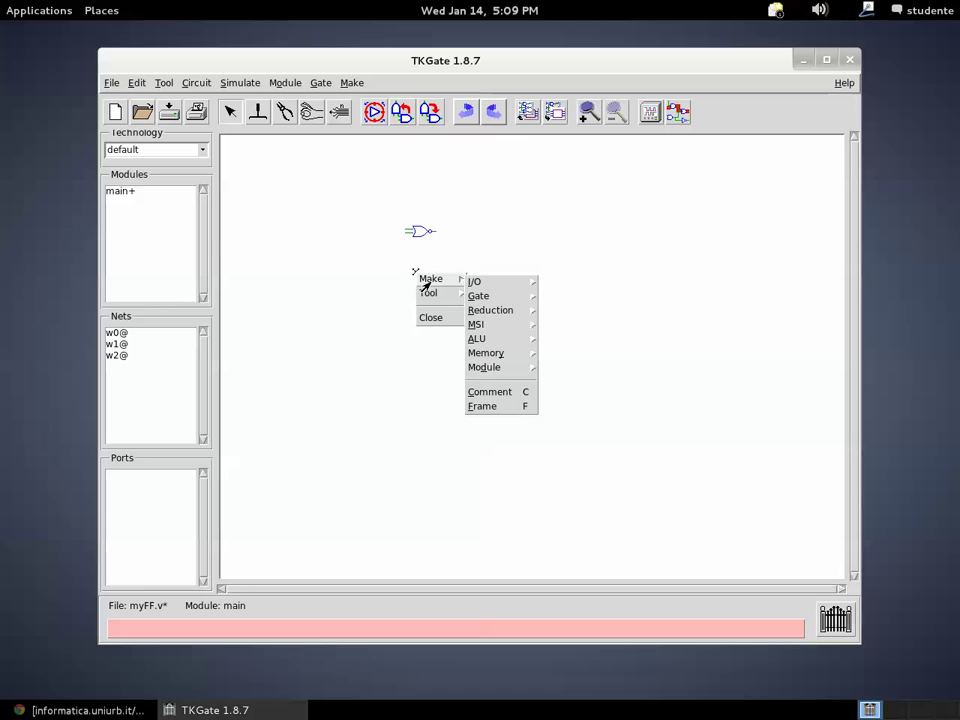
mouse_move(474, 297)
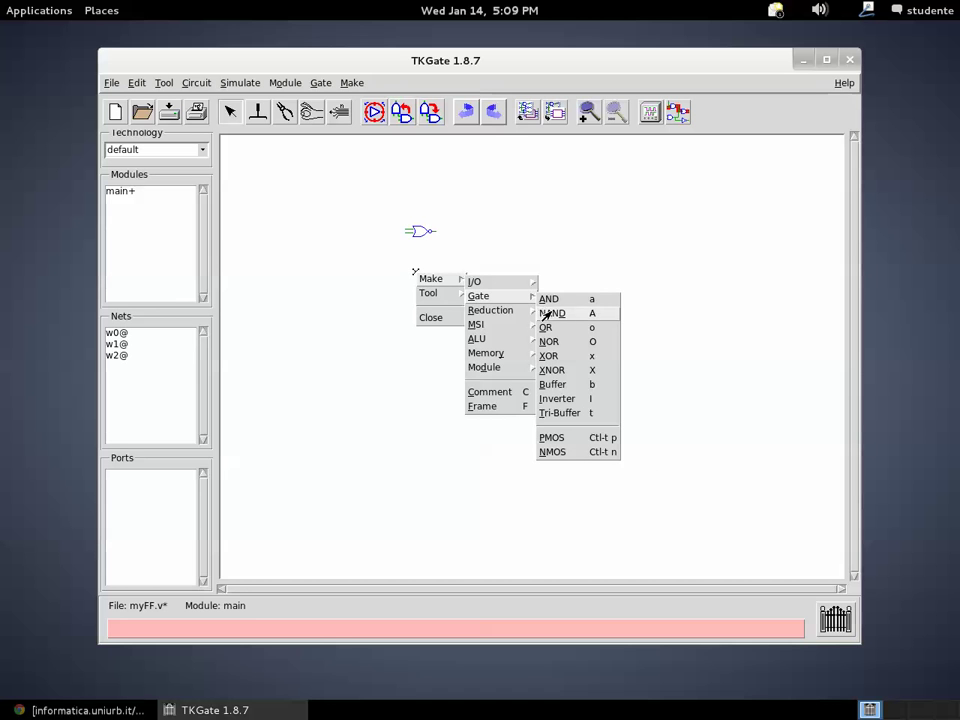
click(547, 340)
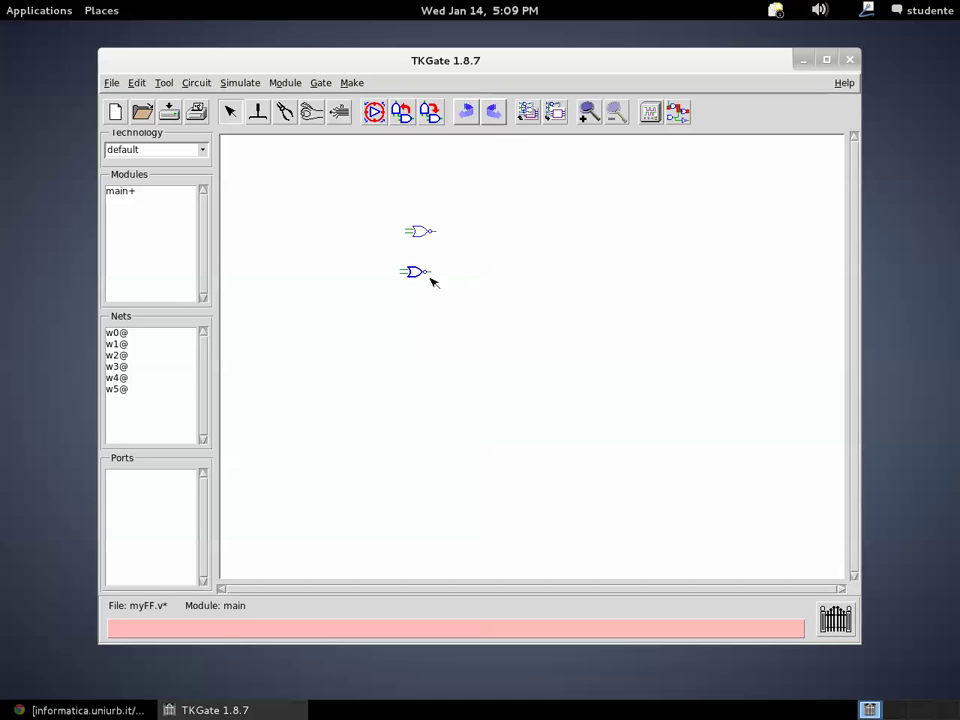
Step: Align the lower NOR gate under the upper one and wire the upper gate's output to the lower gate's upper input
mouse_move(419, 276)
mouse_down()
mouse_move(440, 229)
mouse_move(408, 264)
mouse_up()
click(457, 234)
click(427, 246)
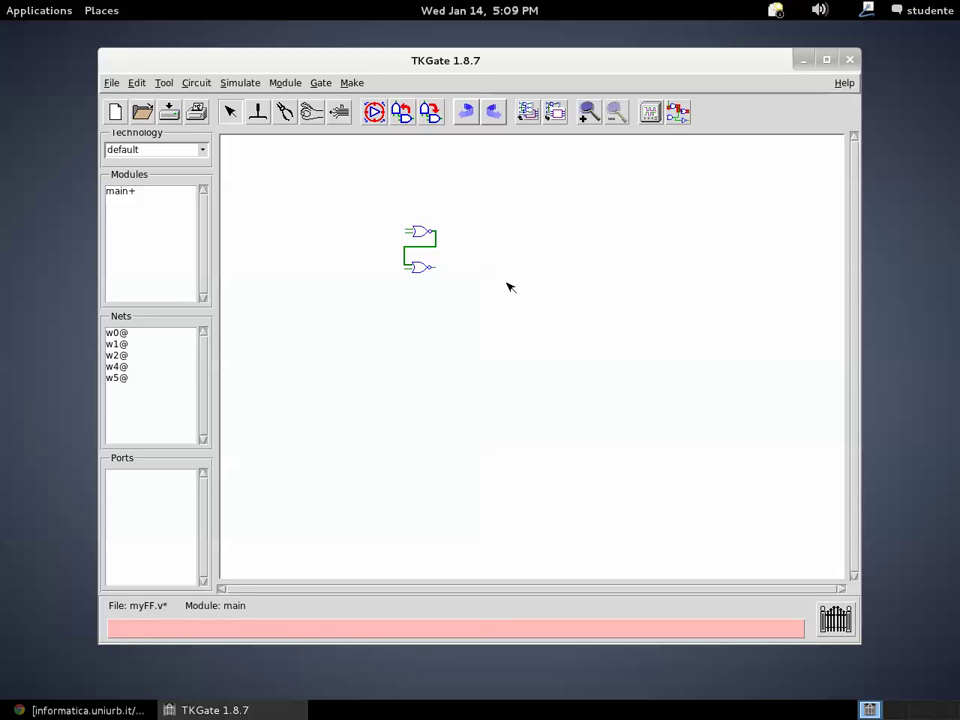
Step: Wire the lower NOR gate's output back to the upper gate's lower input
click(438, 266)
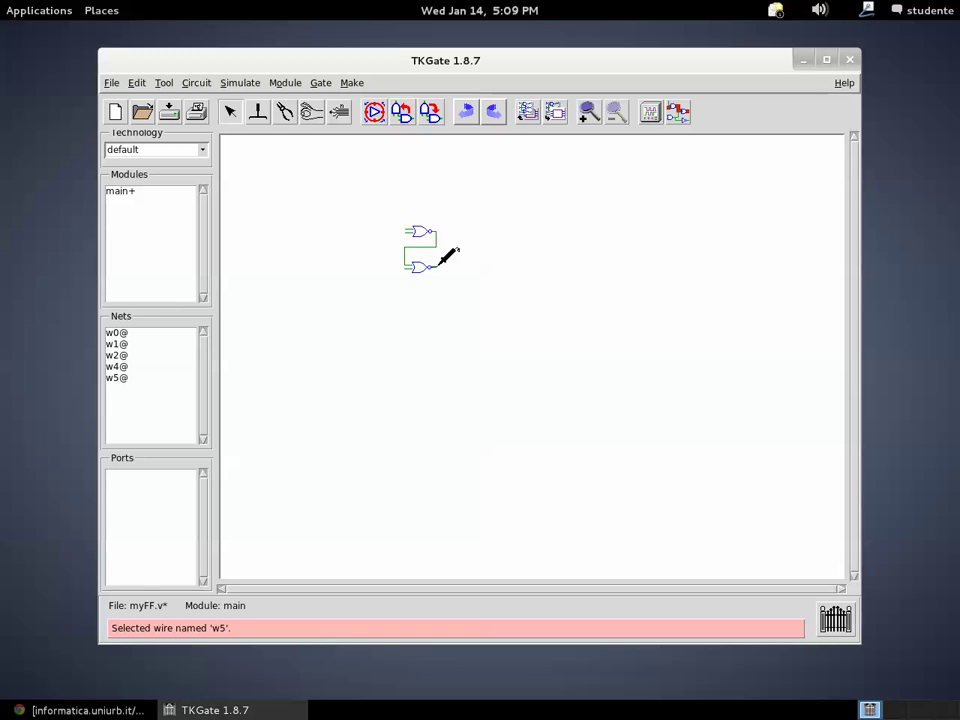
mouse_move(439, 264)
mouse_down()
mouse_move(438, 251)
mouse_move(407, 232)
mouse_move(403, 244)
mouse_move(433, 248)
mouse_up()
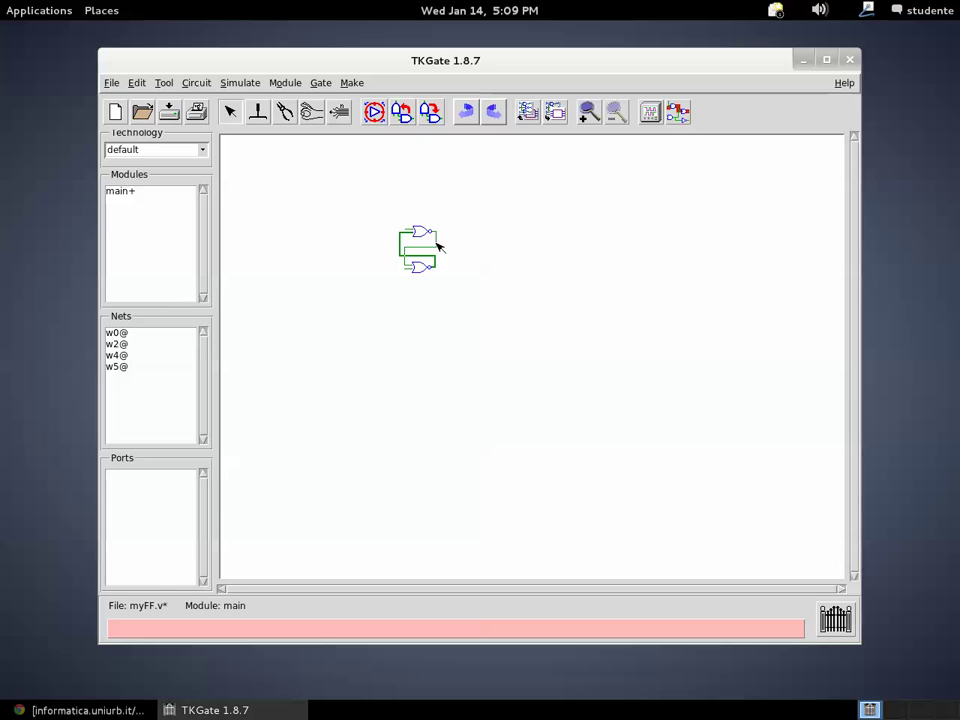
drag(437, 245, 436, 247)
Step: Add two switches to the left of the NOR gates, one for each gate
right_click(358, 216)
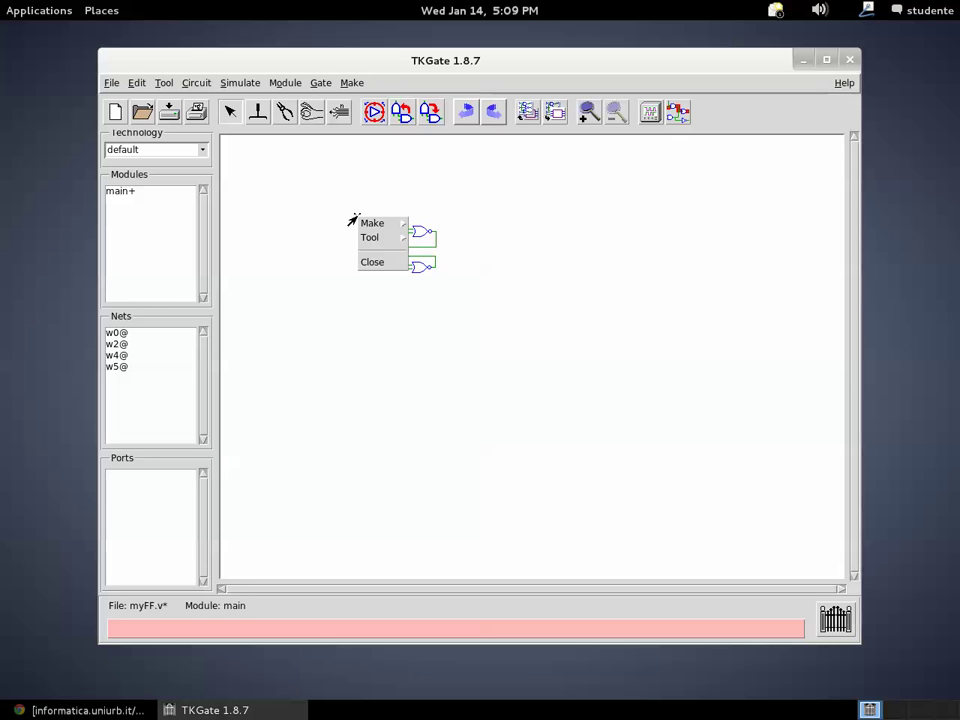
mouse_move(368, 224)
mouse_move(420, 228)
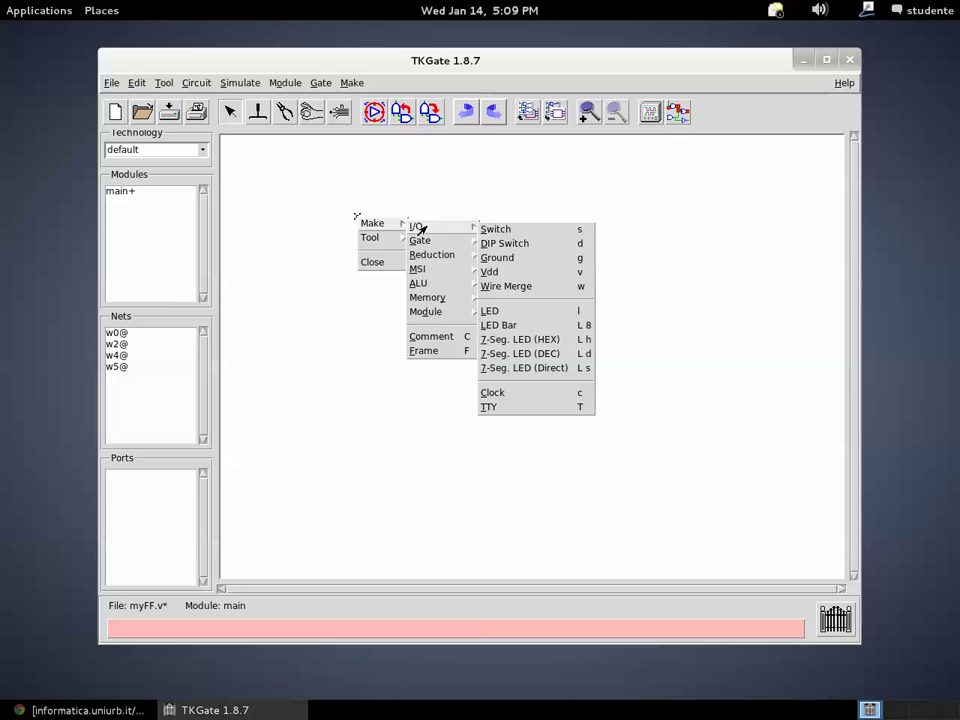
click(483, 229)
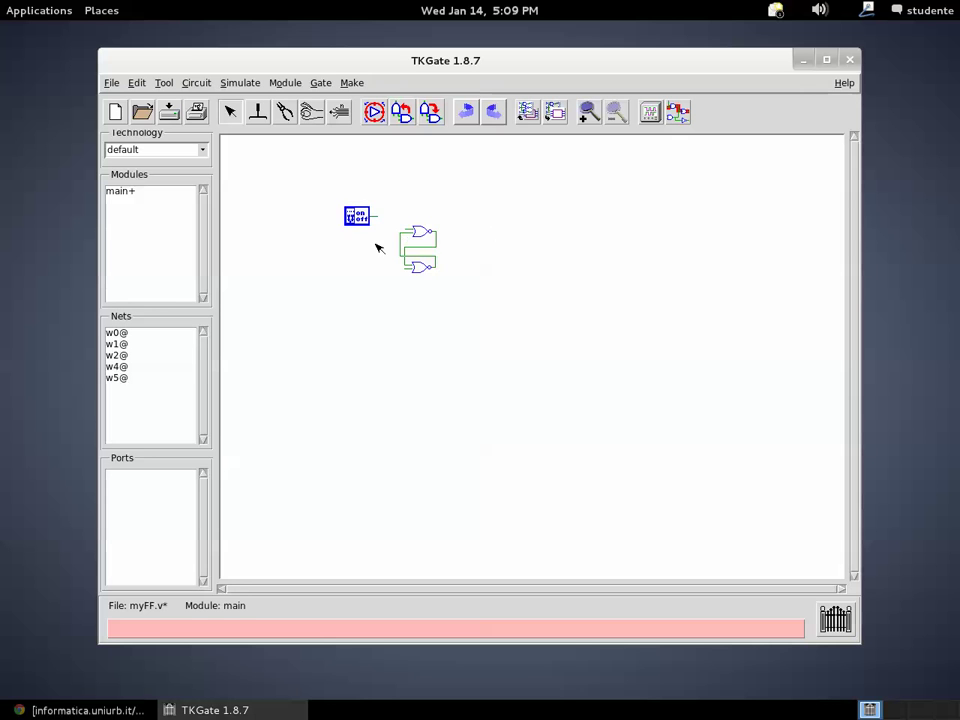
right_click(345, 261)
mouse_move(350, 266)
mouse_move(410, 272)
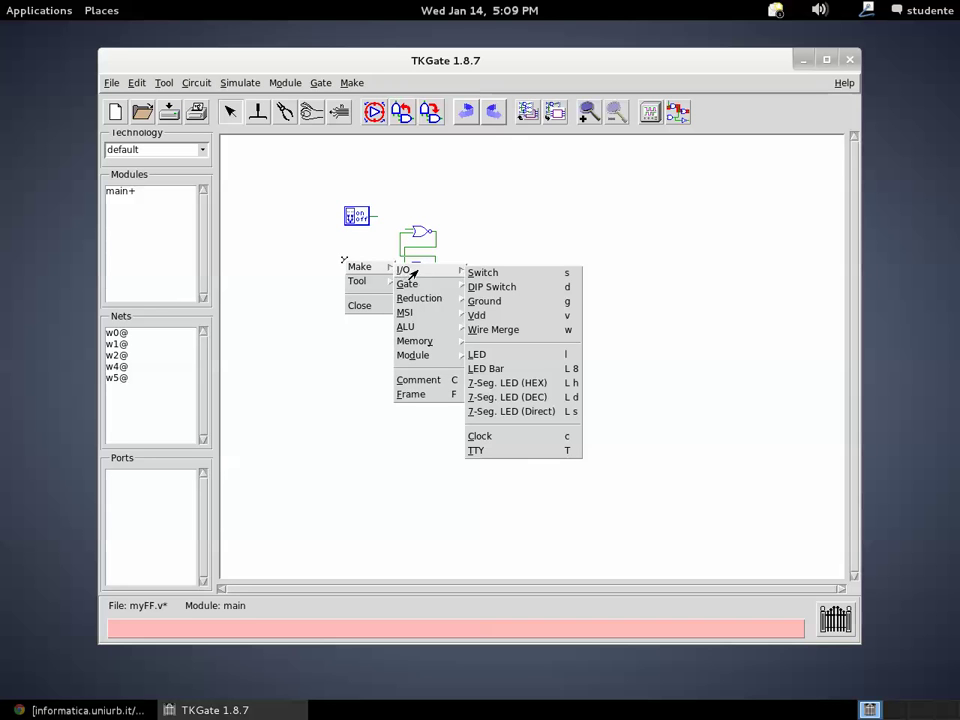
click(470, 272)
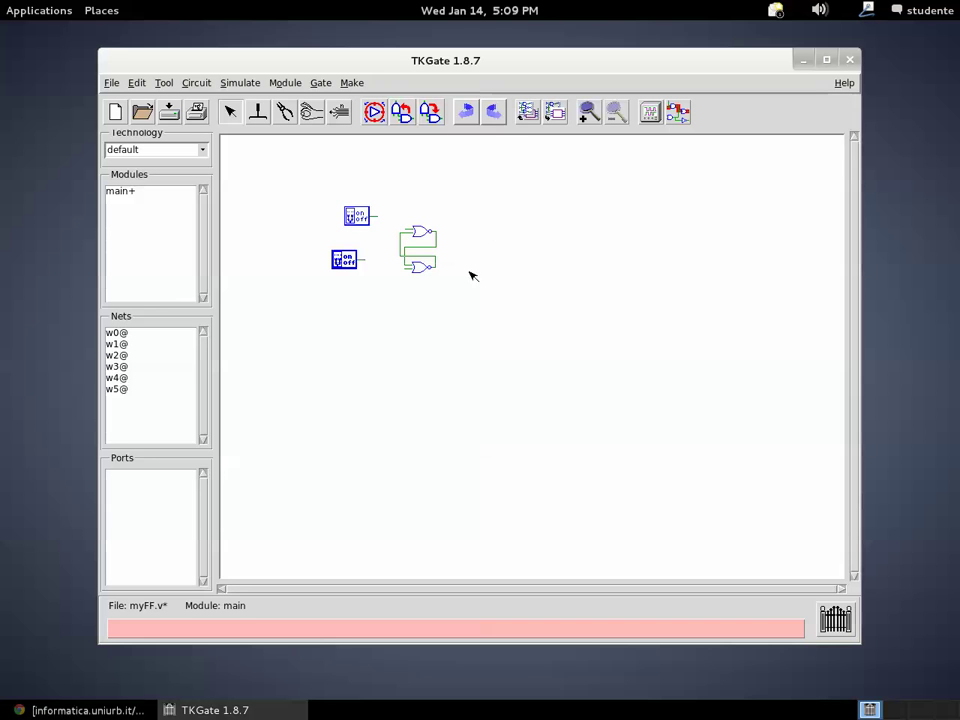
Step: Add two LEDs to the right of the NOR gates and wire one to each gate's output
right_click(470, 220)
mouse_move(484, 227)
mouse_move(530, 231)
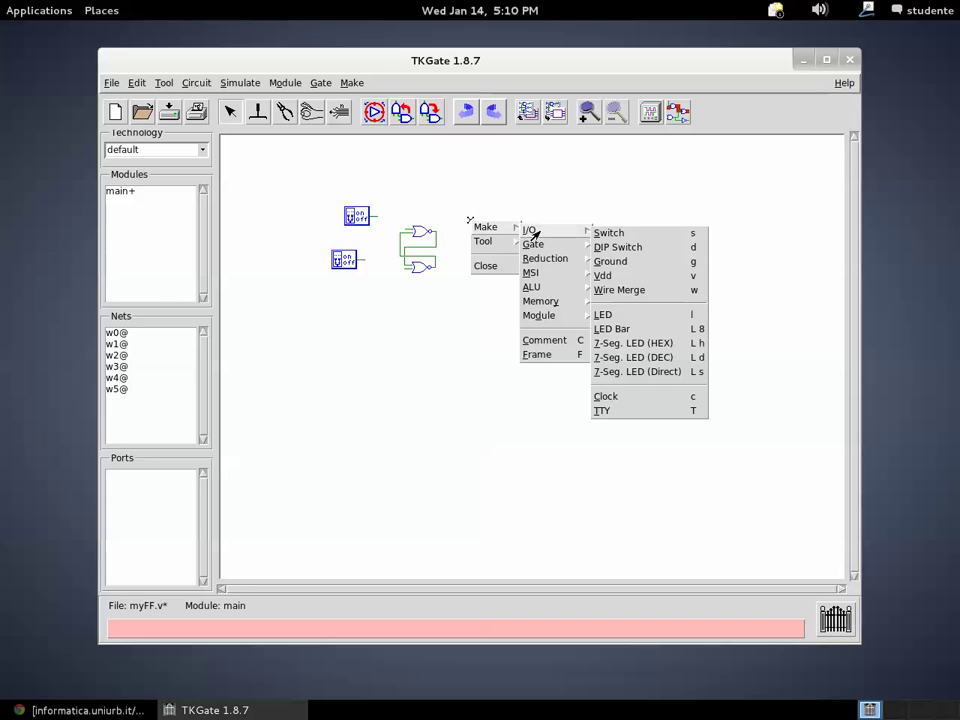
click(600, 315)
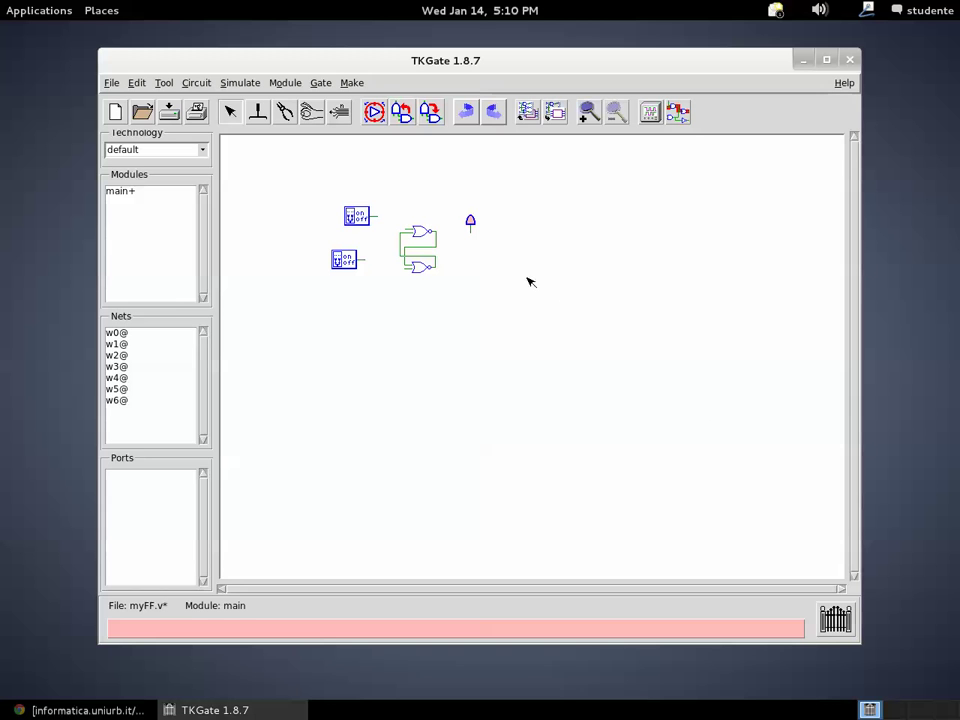
right_click(482, 270)
mouse_move(496, 275)
mouse_move(536, 276)
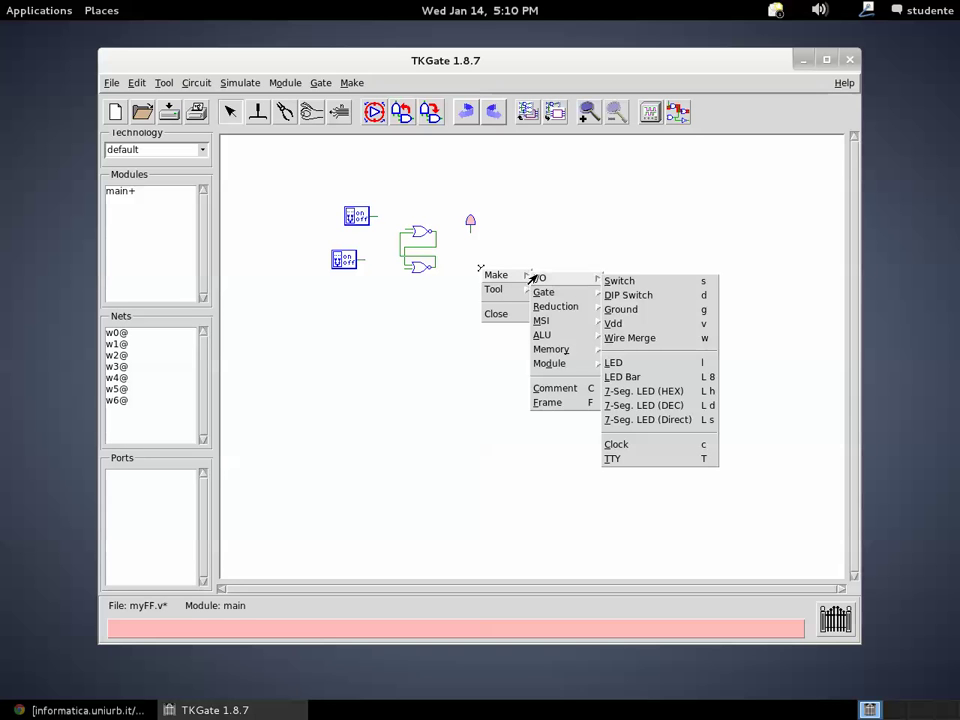
click(624, 363)
drag(481, 270, 436, 231)
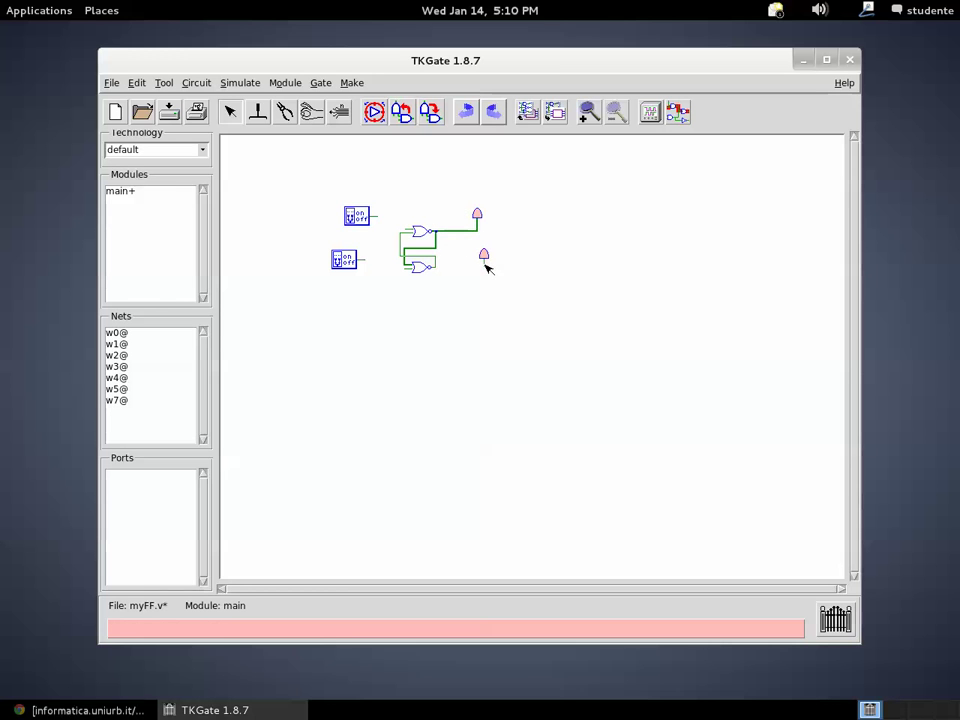
drag(484, 263, 438, 265)
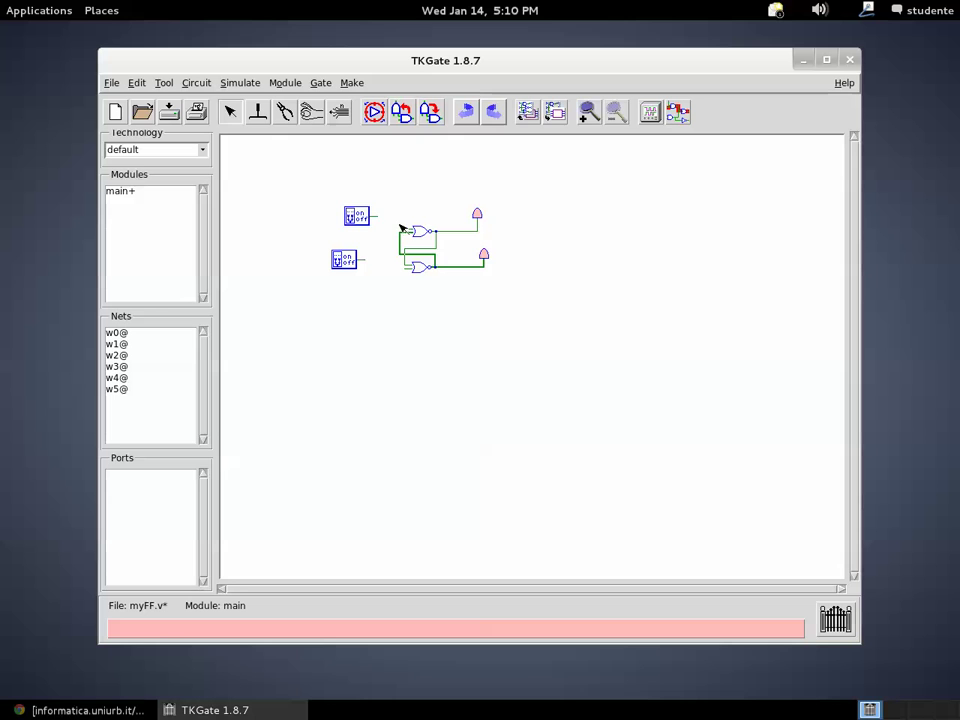
Step: Wire each switch to the free input of its NOR gate and line the switches up with the gates
drag(380, 220, 411, 229)
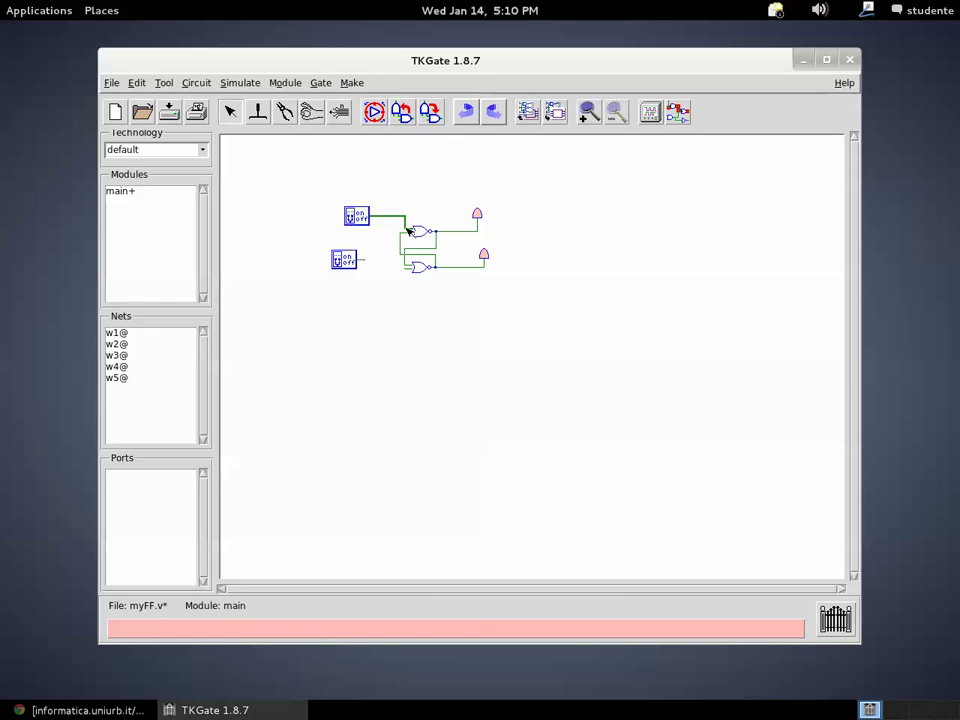
mouse_move(368, 264)
mouse_down()
mouse_move(409, 267)
mouse_move(354, 264)
mouse_move(353, 272)
mouse_move(356, 264)
mouse_up()
drag(365, 221, 363, 223)
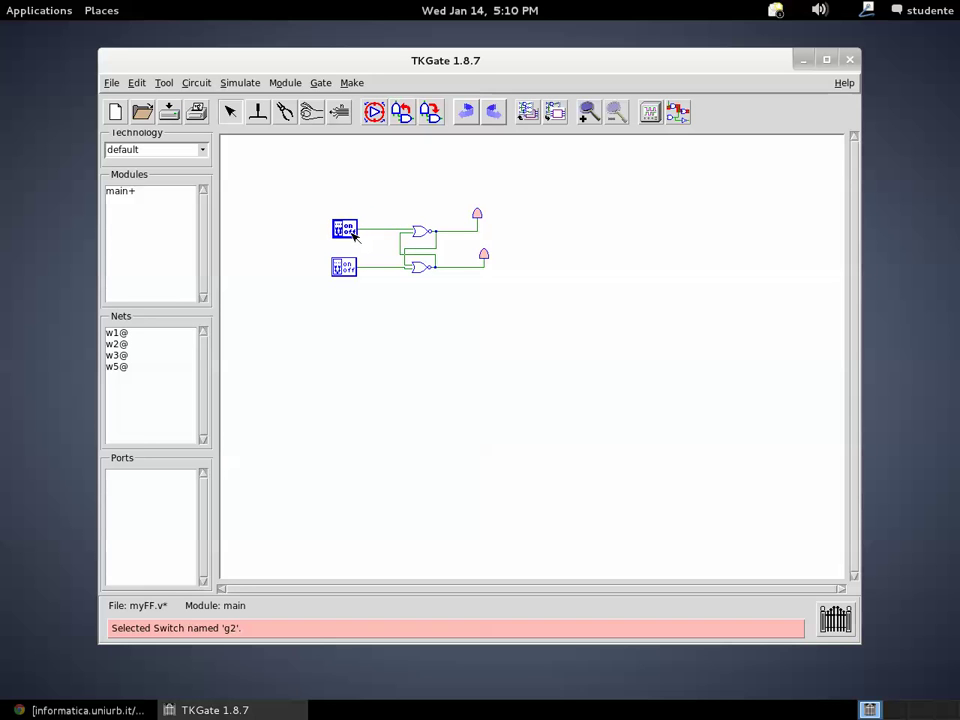
click(467, 306)
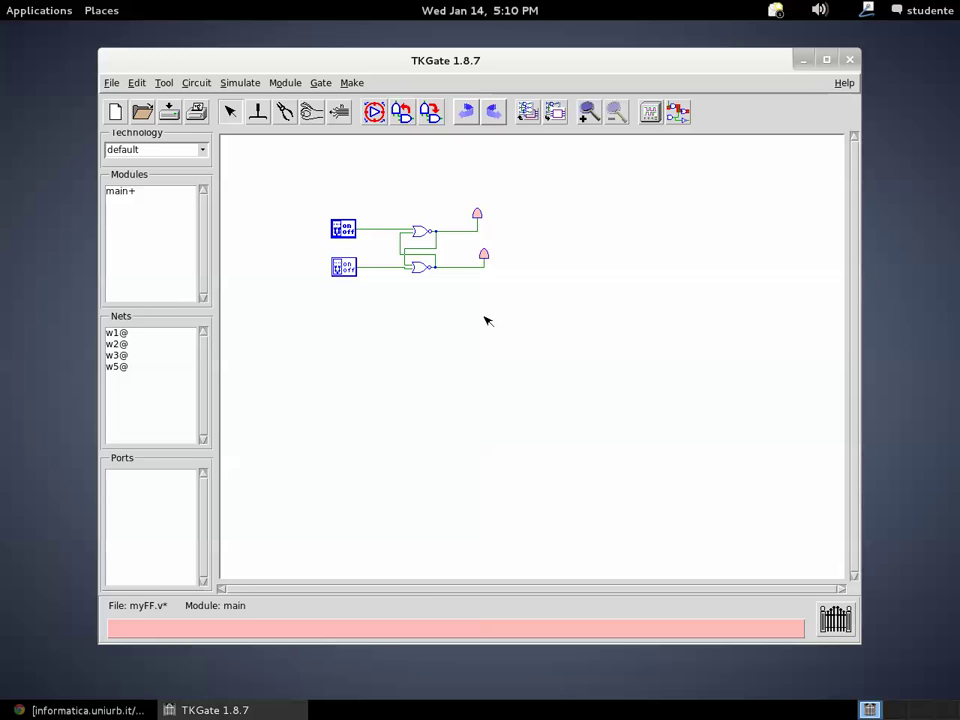
Step: Begin the circuit simulation and arrange the scope and circuit windows so the whole latch can be seen
click(239, 83)
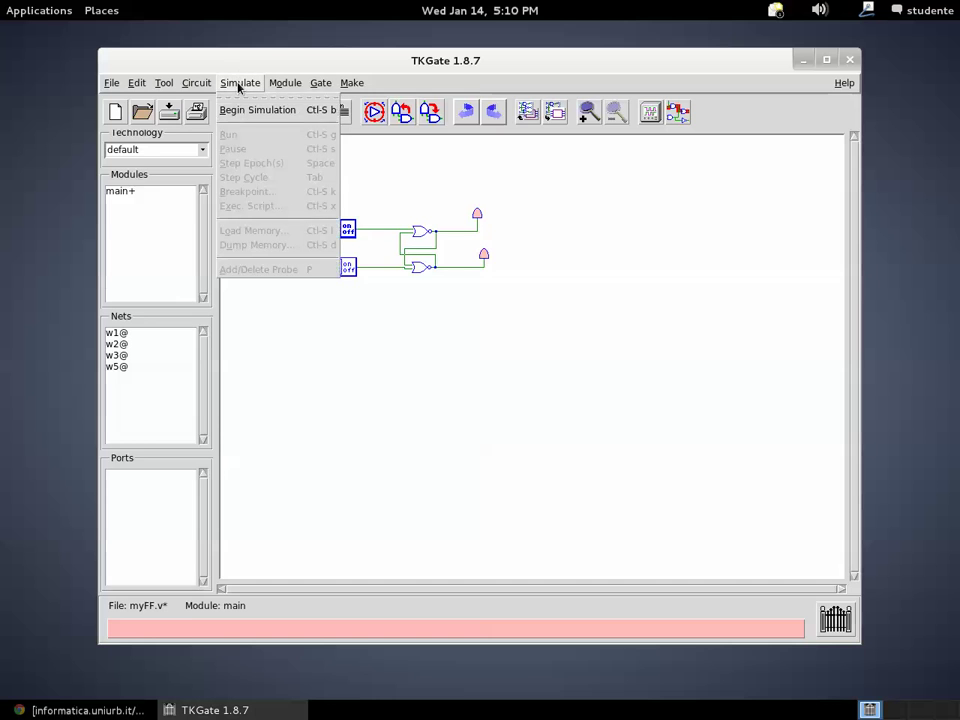
click(248, 112)
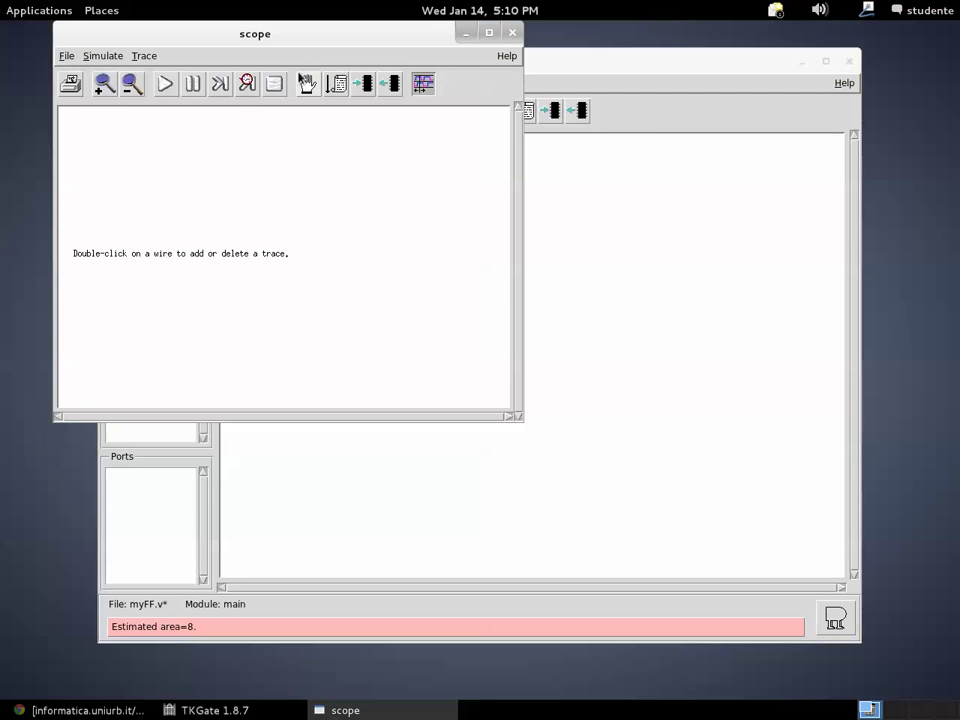
drag(292, 45, 727, 168)
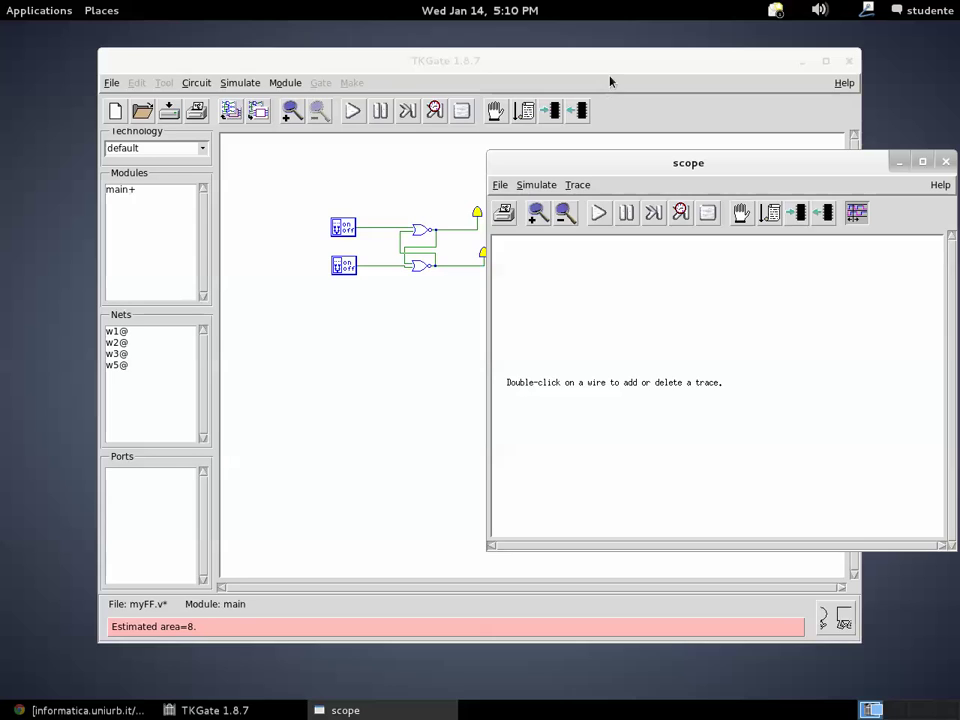
click(610, 71)
mouse_move(610, 71)
mouse_down()
mouse_move(565, 80)
mouse_move(600, 235)
mouse_move(596, 129)
mouse_move(606, 92)
mouse_up()
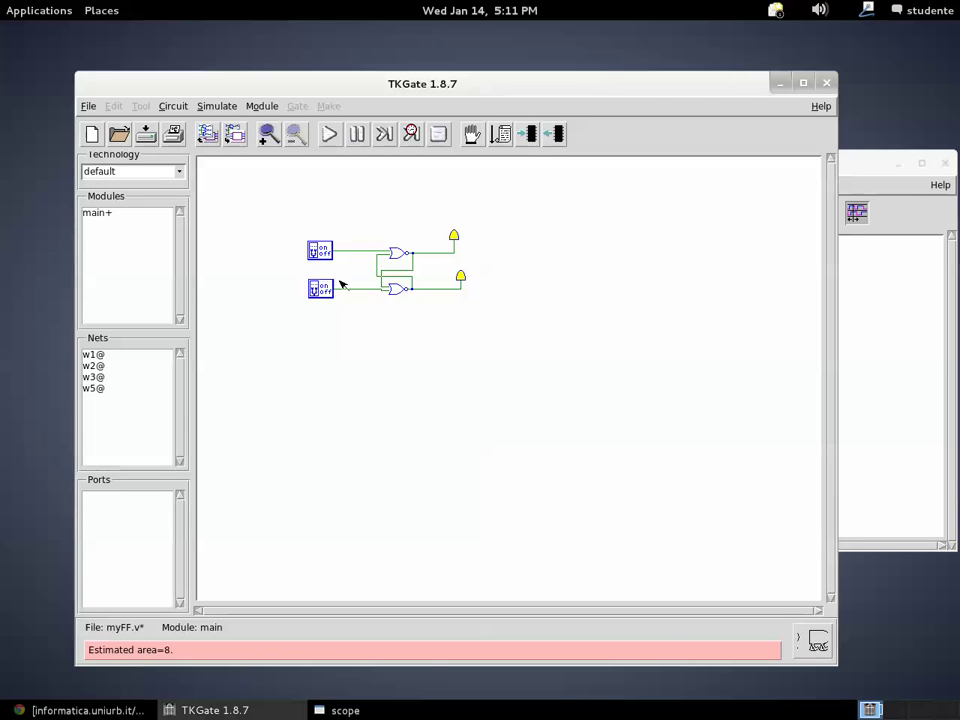
Step: Test the latch by switching the upper switch on and back off, and turning the lower switch on
click(324, 252)
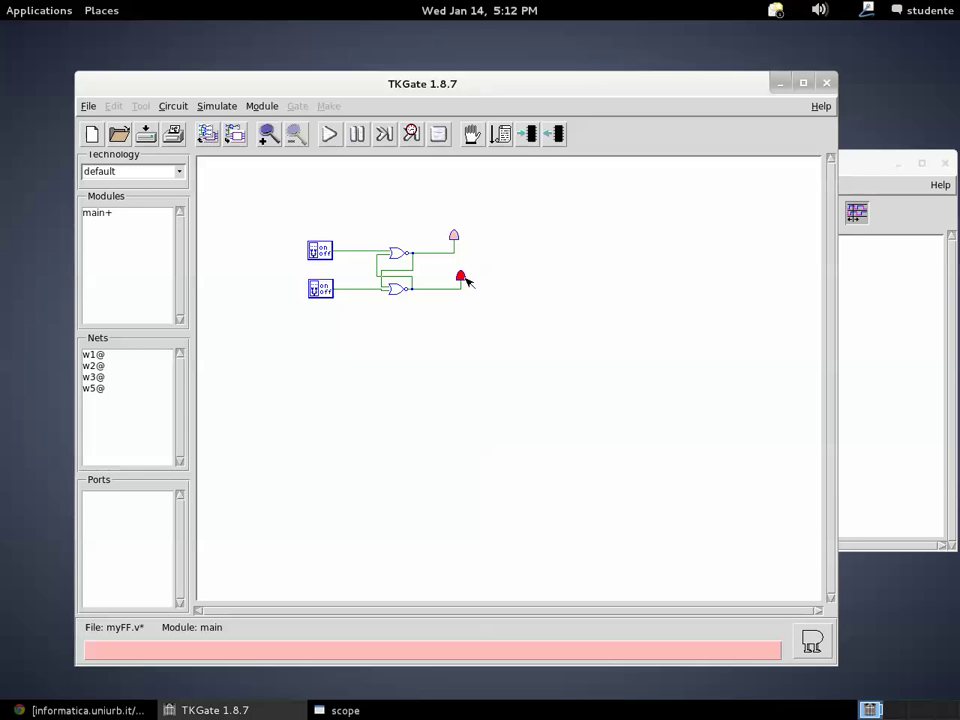
click(325, 291)
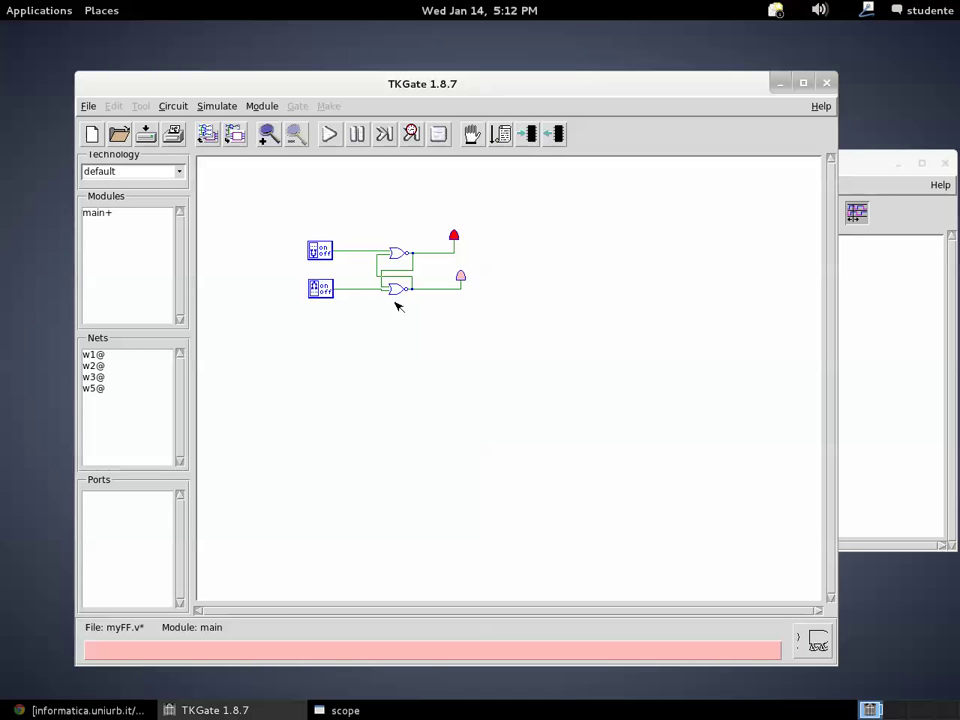
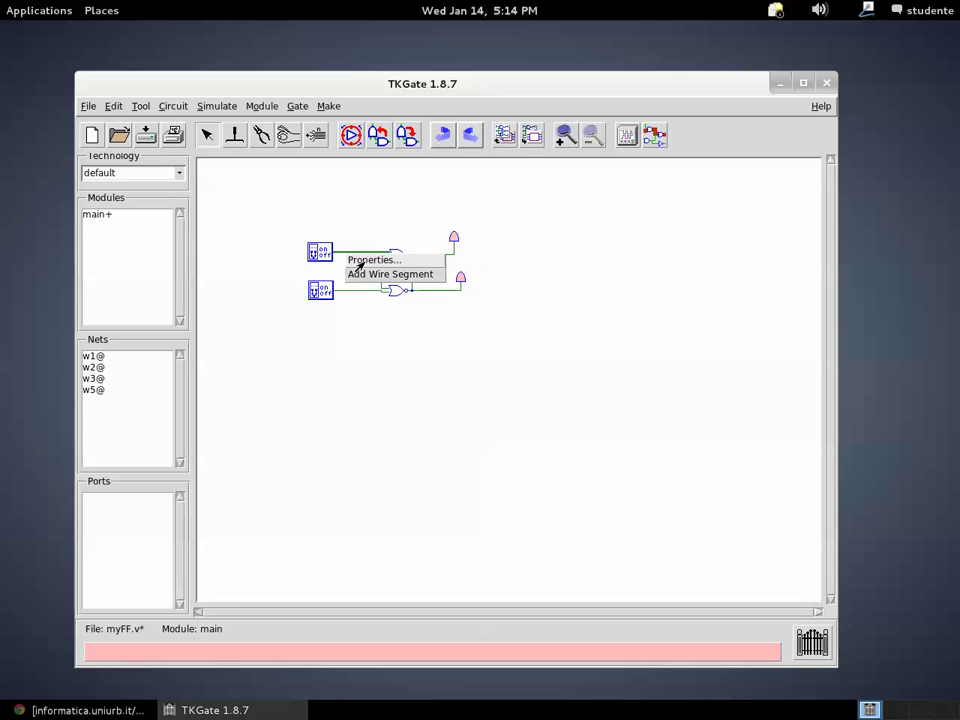
Step: Name the net from the upper switch s and make its name visible on the circuit
click(365, 260)
drag(321, 146, 587, 289)
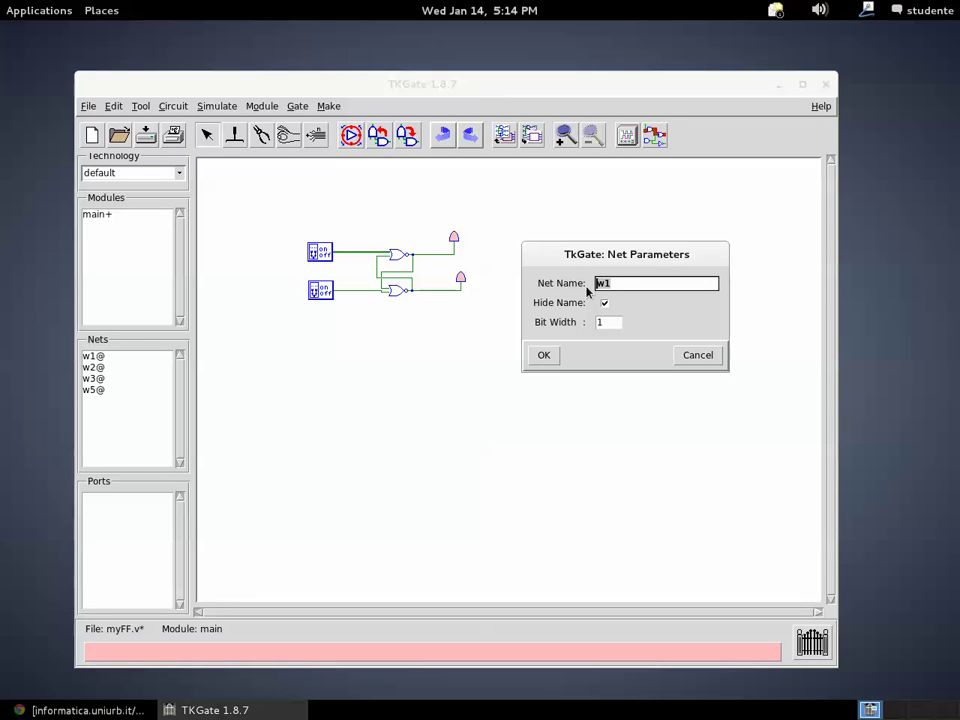
text(s)
click(545, 356)
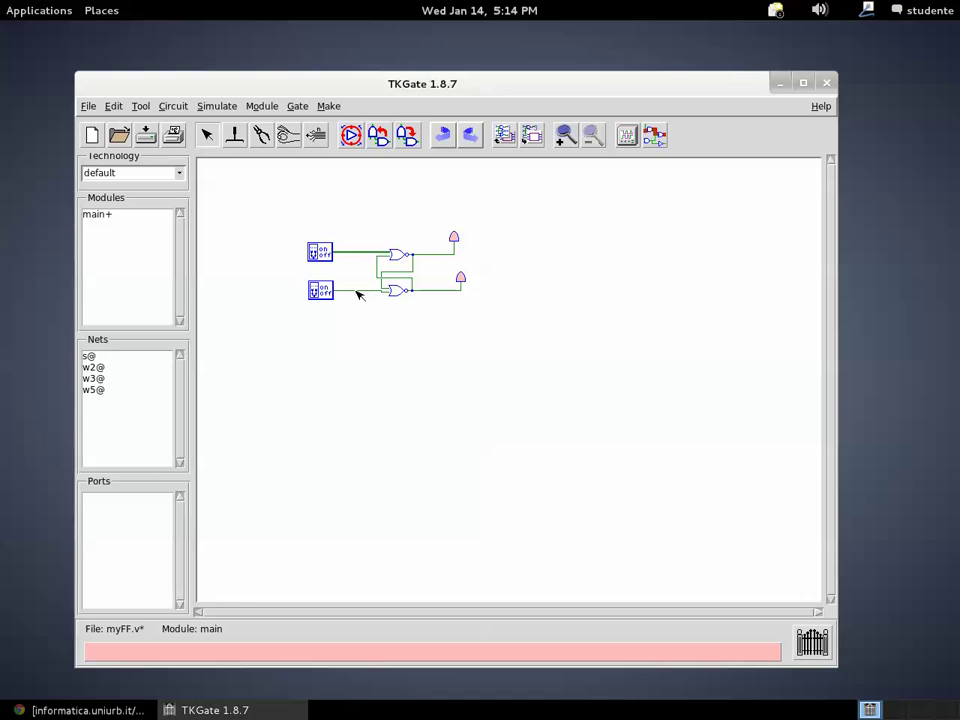
right_click(345, 256)
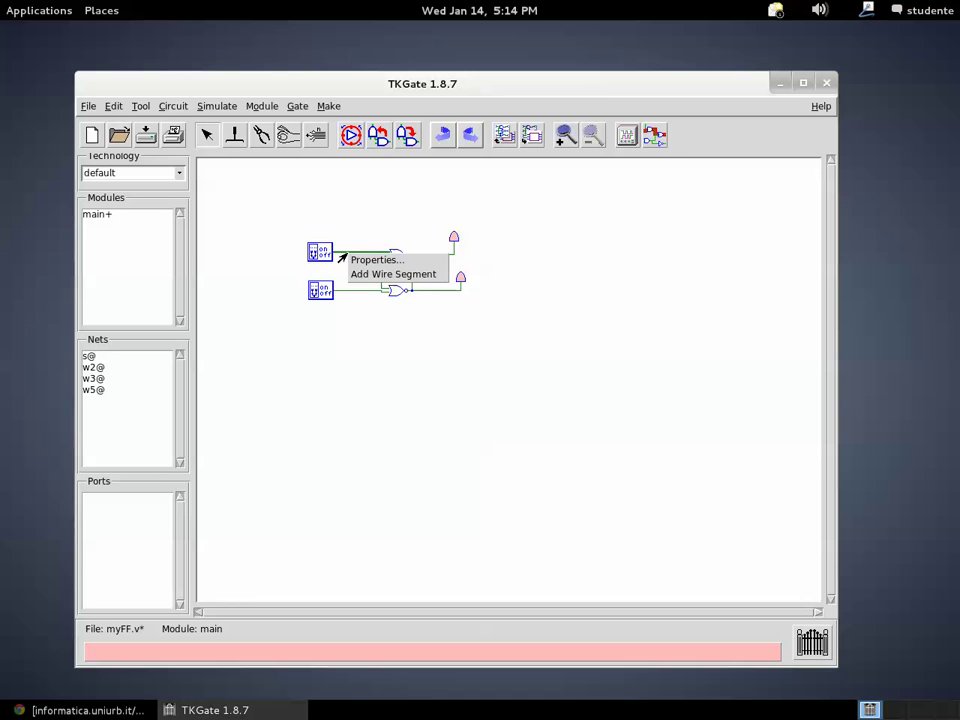
click(360, 260)
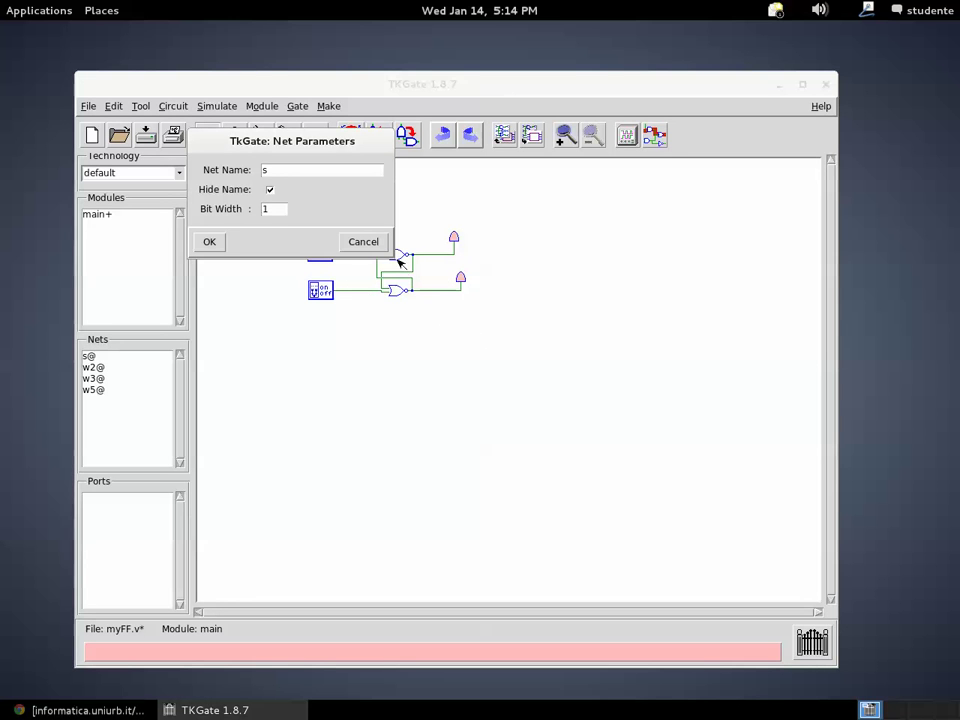
click(270, 190)
click(212, 241)
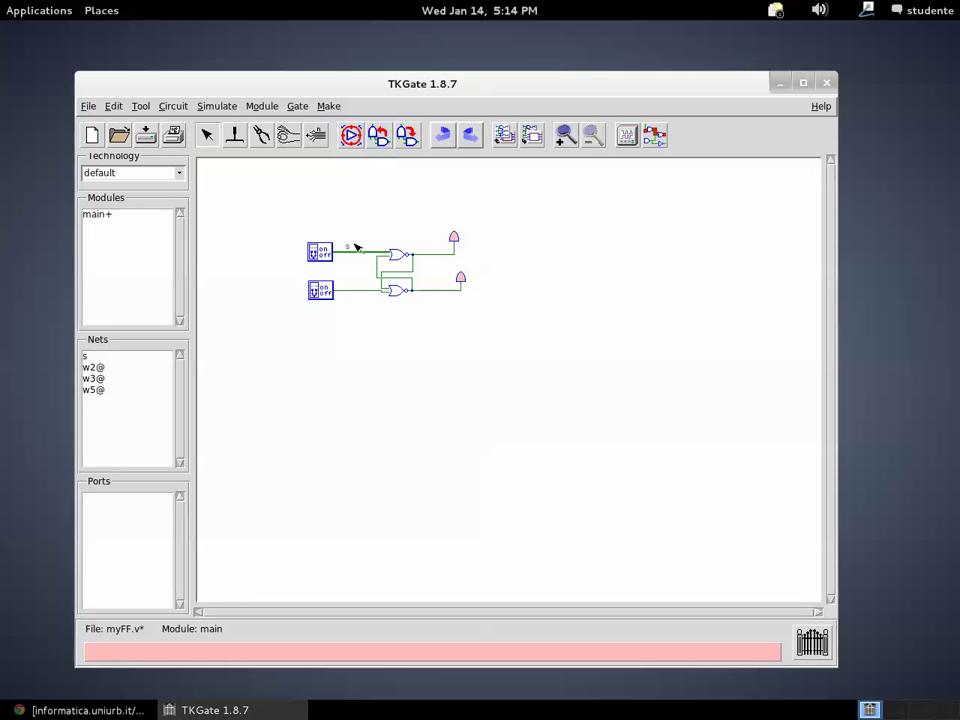
Step: Name the net from the lower switch r and make its name visible on the circuit
right_click(350, 294)
click(370, 299)
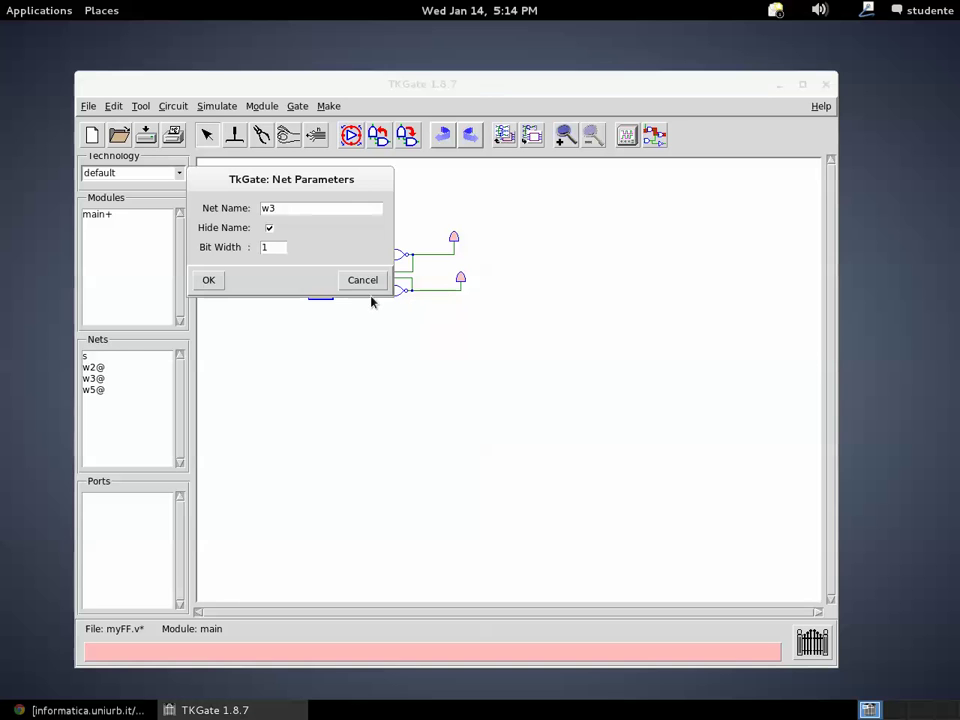
drag(288, 211, 258, 209)
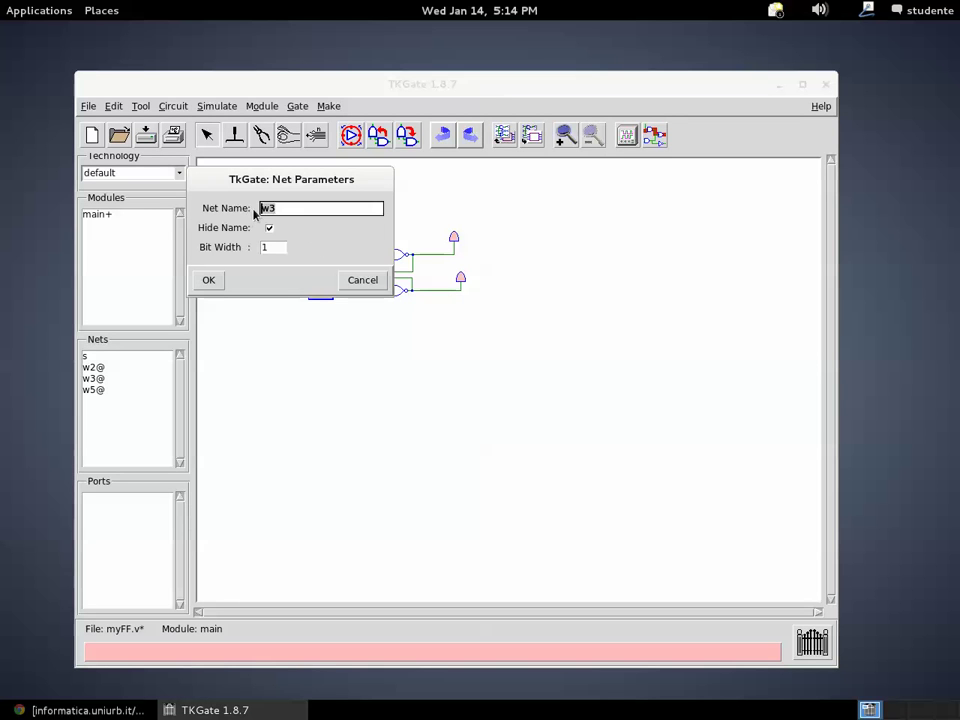
text(r)
click(270, 230)
click(209, 280)
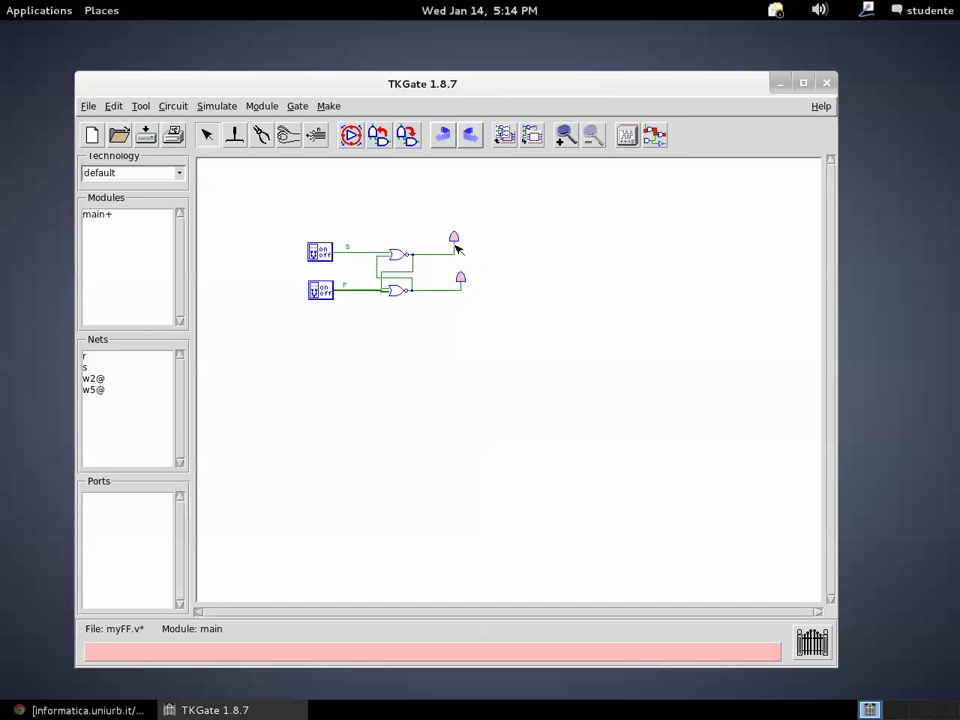
Step: Name the lower NOR gate's output net y and make its name visible on the circuit
right_click(424, 294)
click(444, 298)
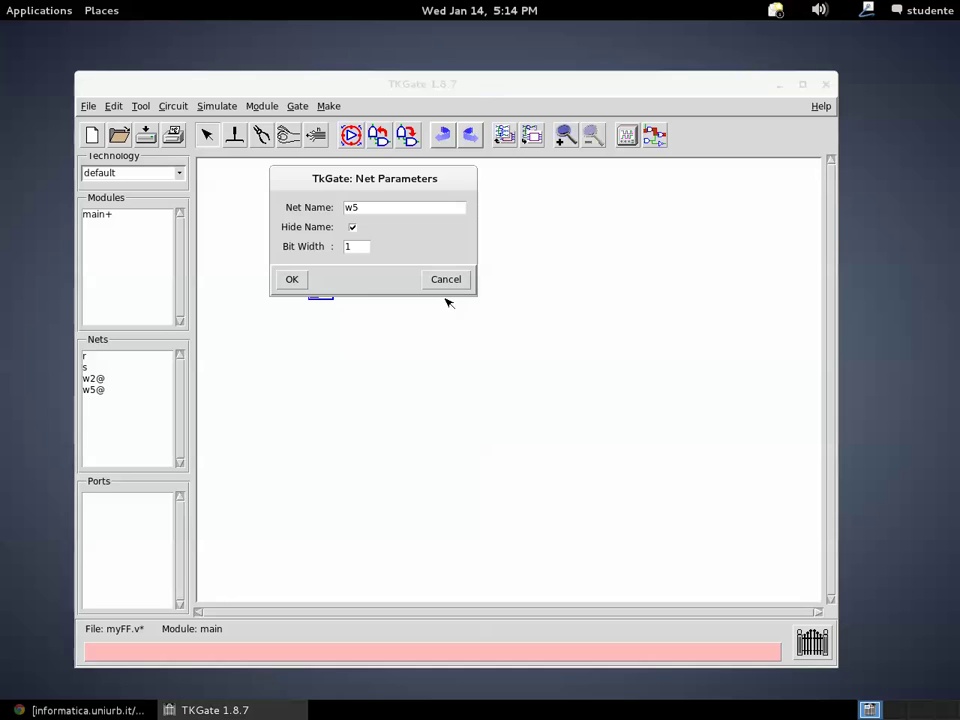
click(347, 207)
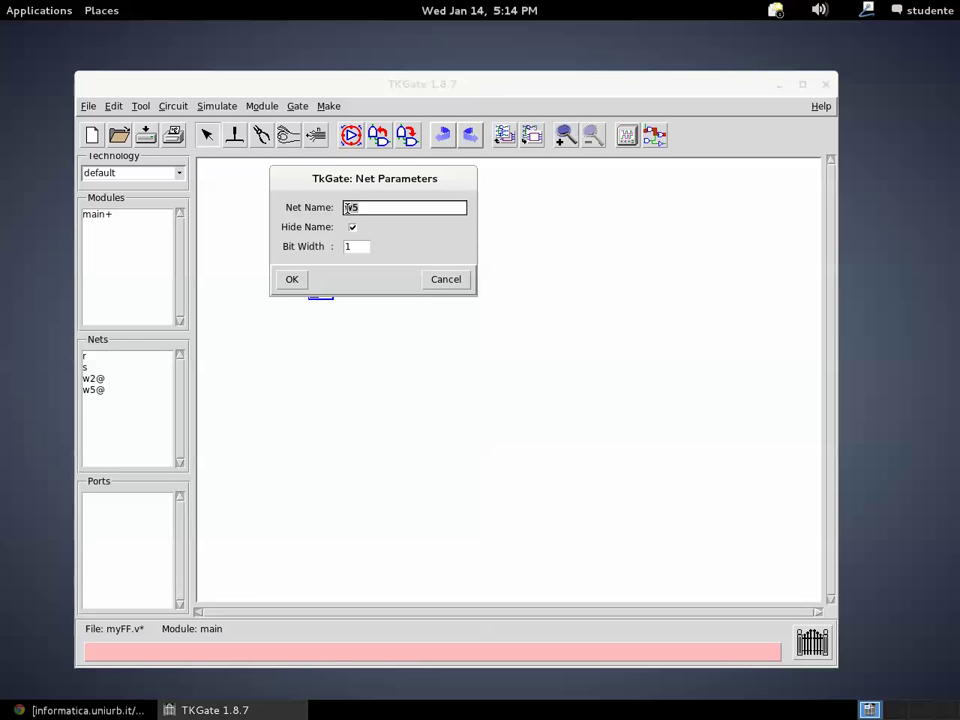
text(y)
click(352, 227)
click(293, 279)
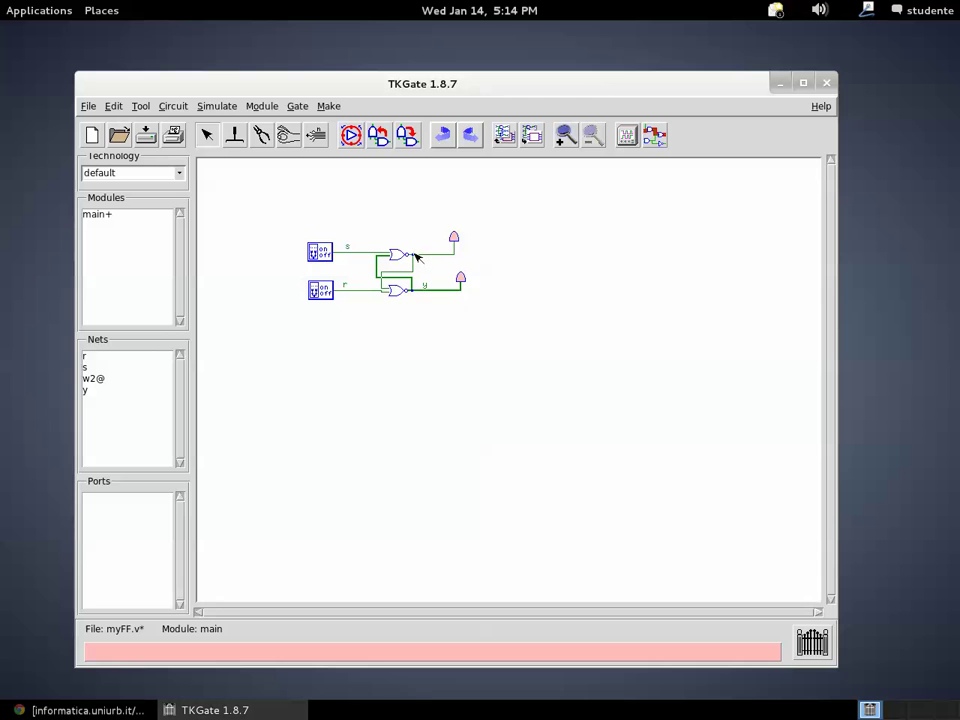
Step: Try to name the upper NOR gate's output net y' with its name visible on the circuit
right_click(427, 258)
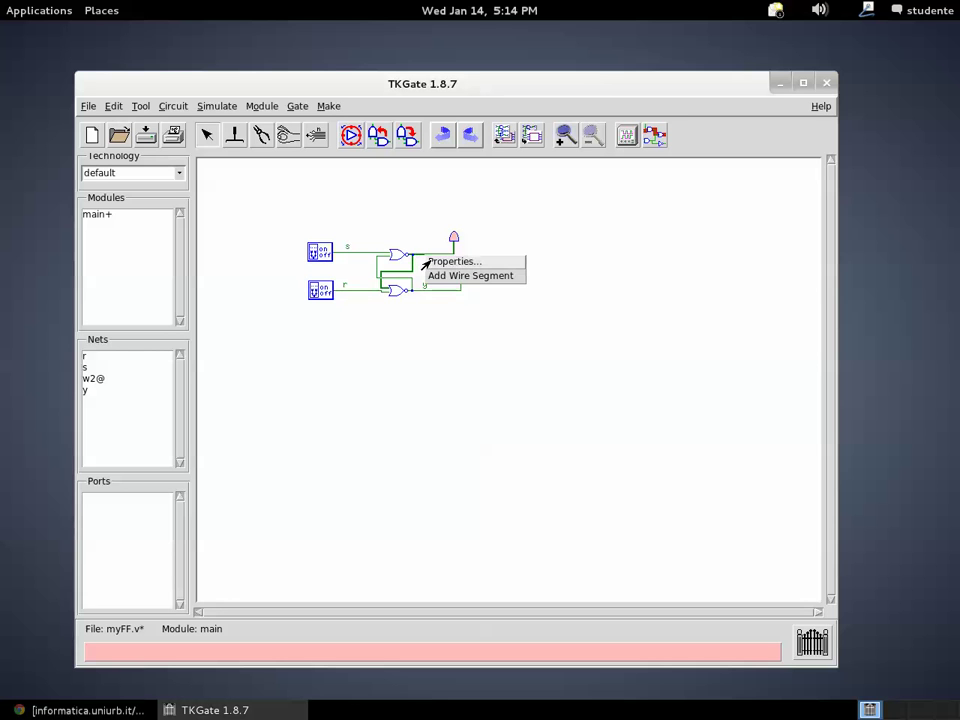
click(440, 261)
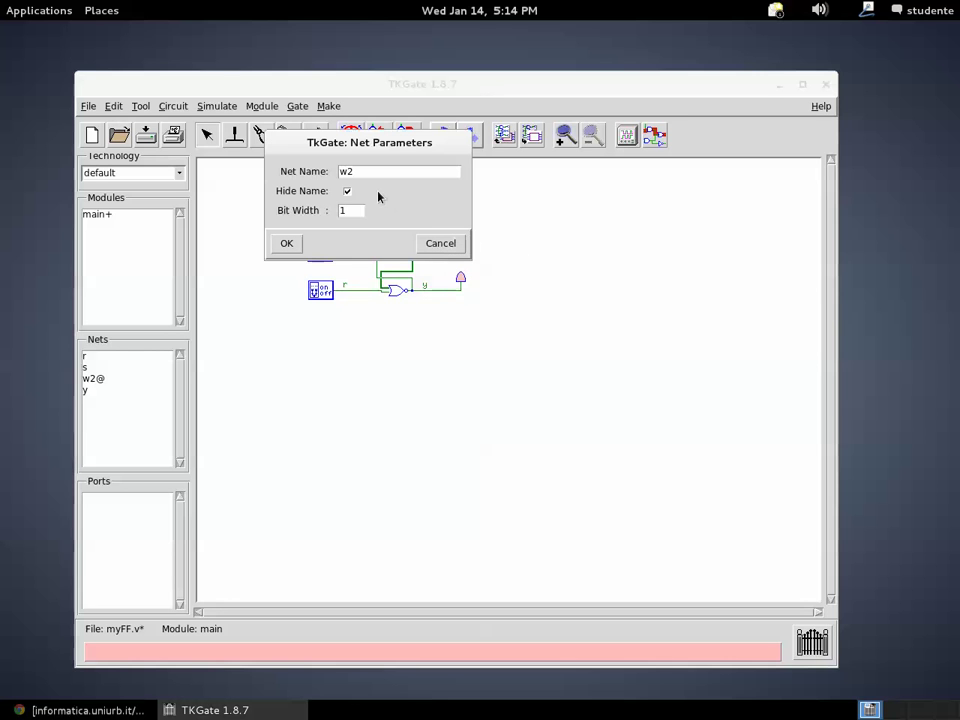
double_click(341, 171)
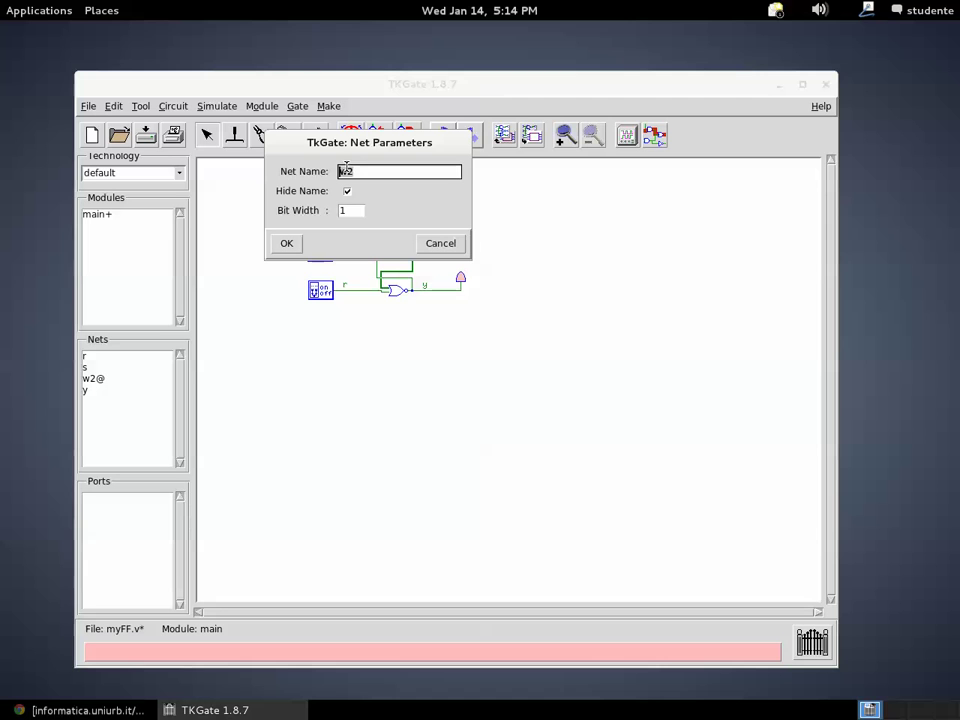
text(y')
click(294, 244)
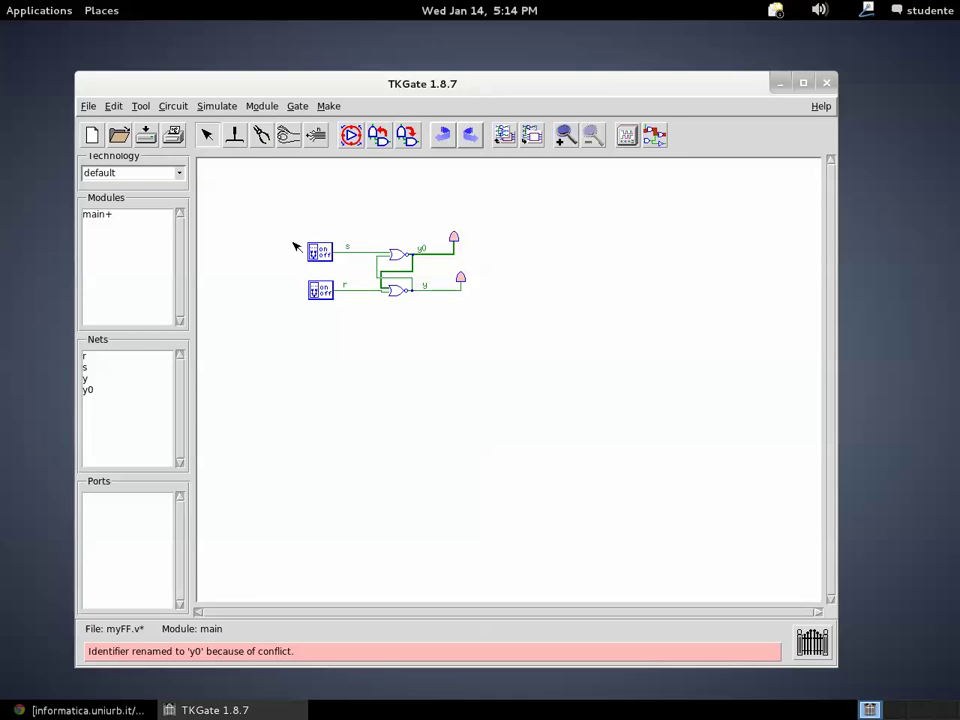
Step: Rename the upper NOR gate's output net as y1
right_click(418, 259)
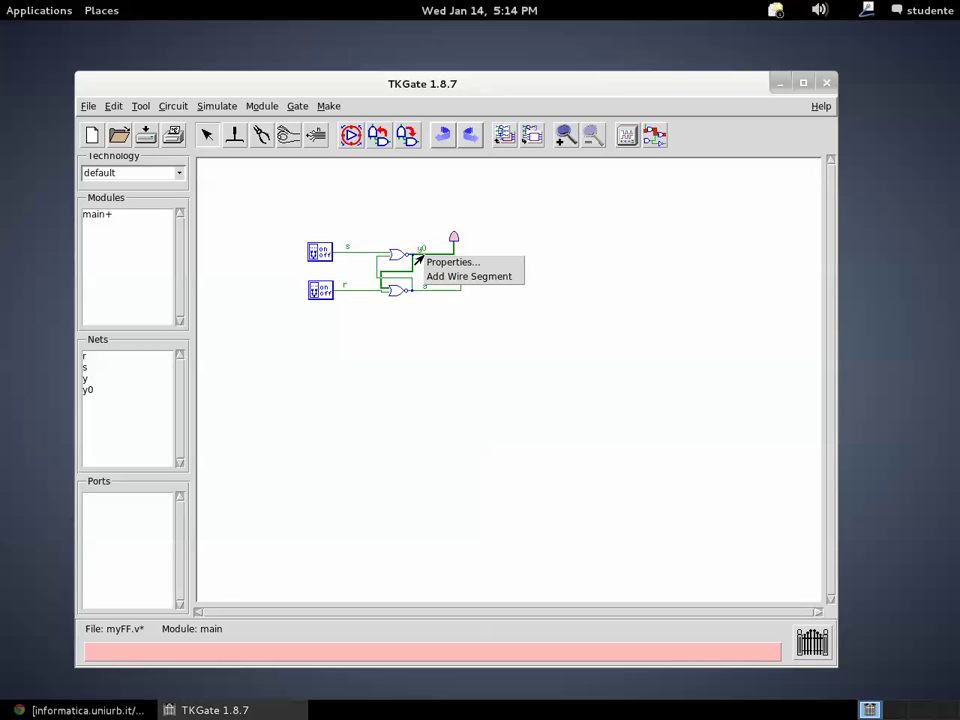
click(433, 262)
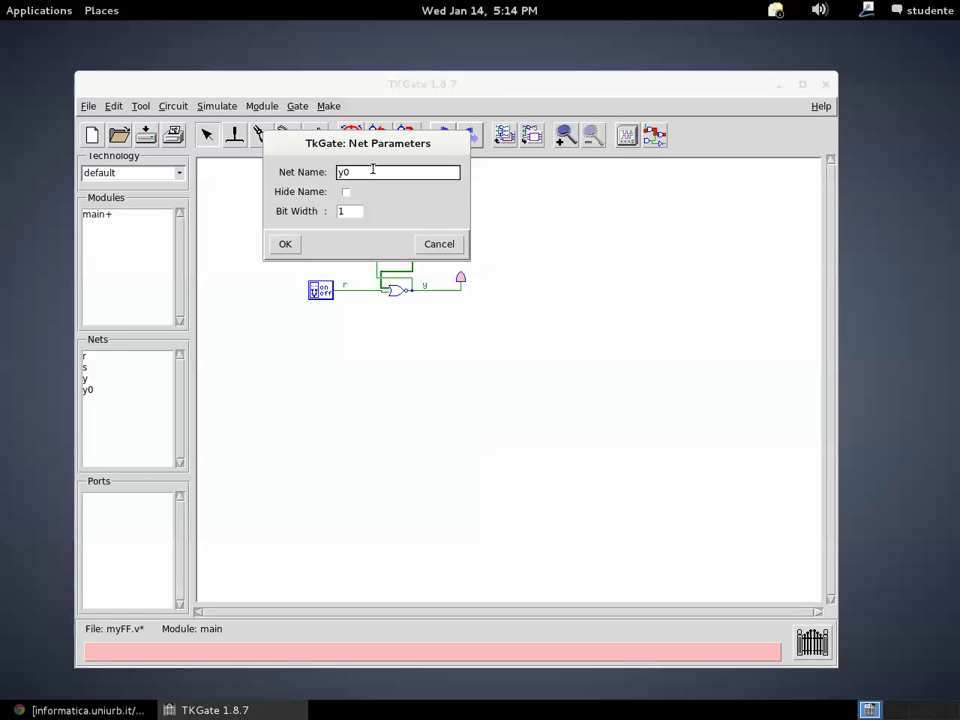
text(1)
click(289, 244)
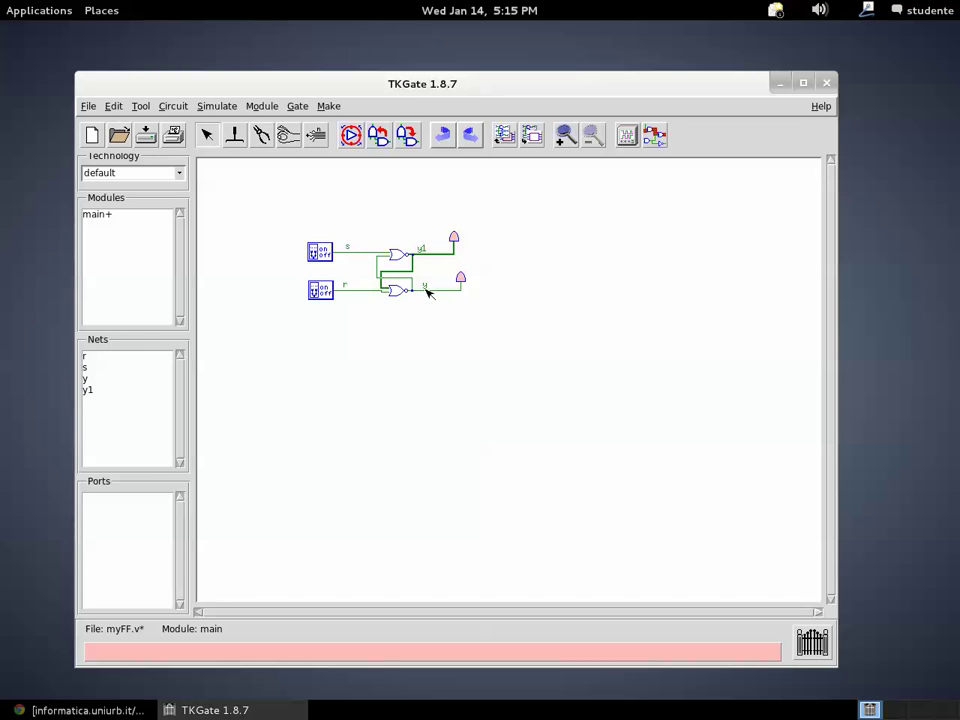
Step: Add a frame and size and position it around the two cross-coupled NOR gates, leaving the switches and LEDs outside
right_click(341, 202)
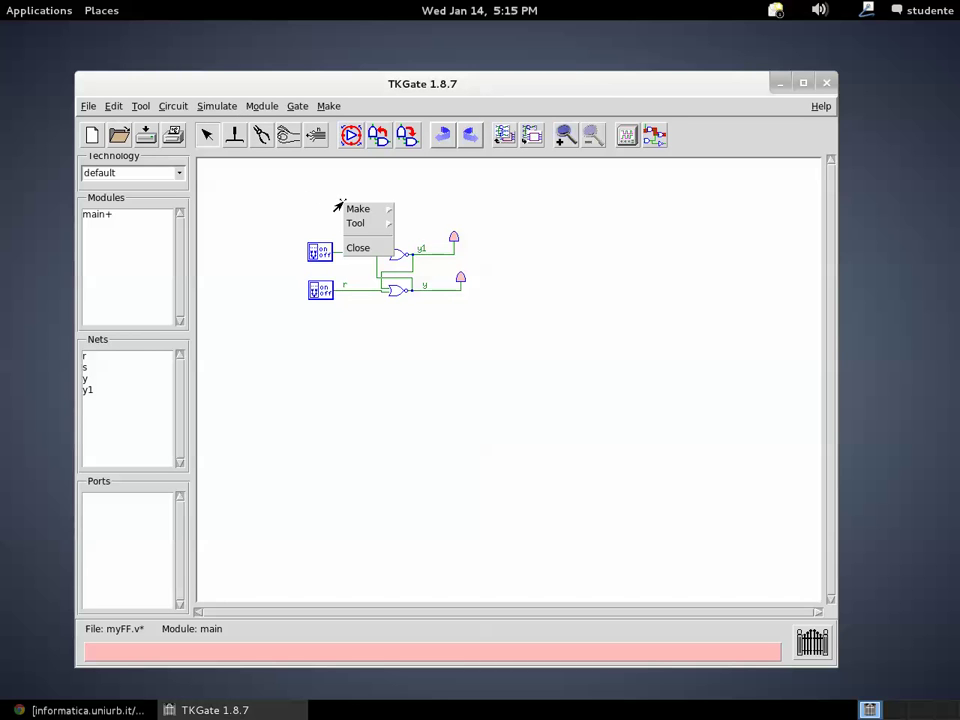
mouse_move(347, 208)
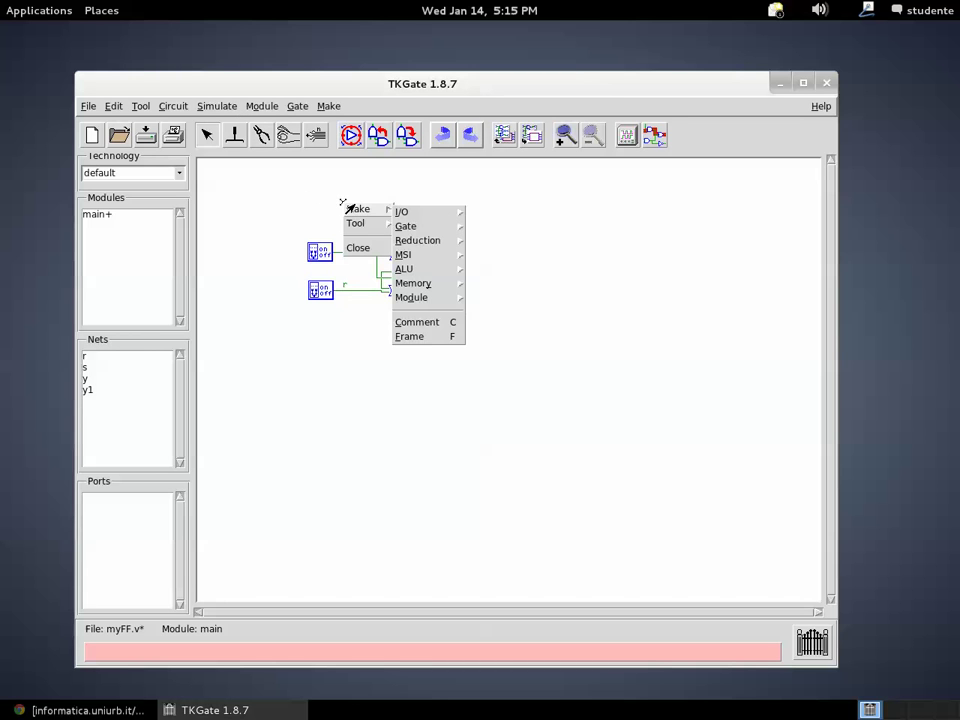
click(409, 336)
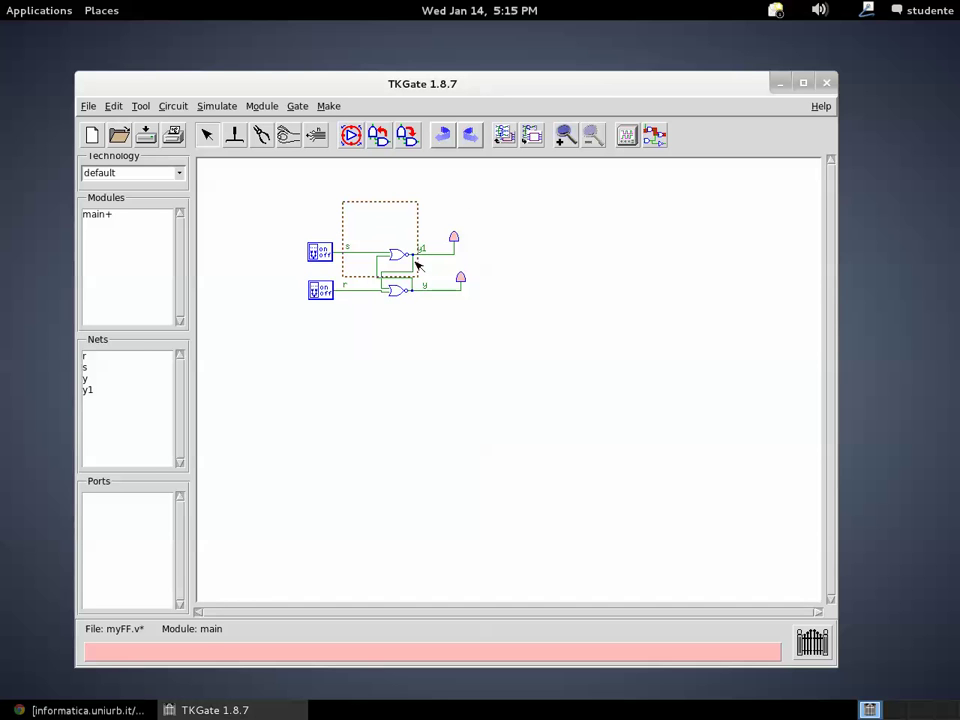
drag(420, 279, 437, 306)
drag(342, 264, 343, 273)
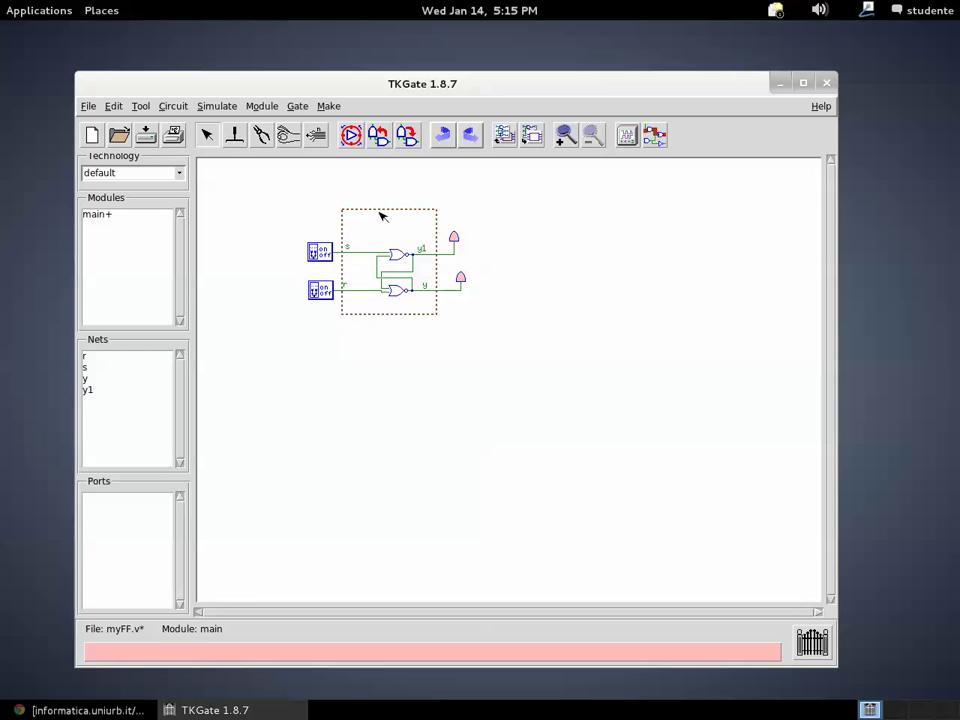
drag(385, 212, 385, 215)
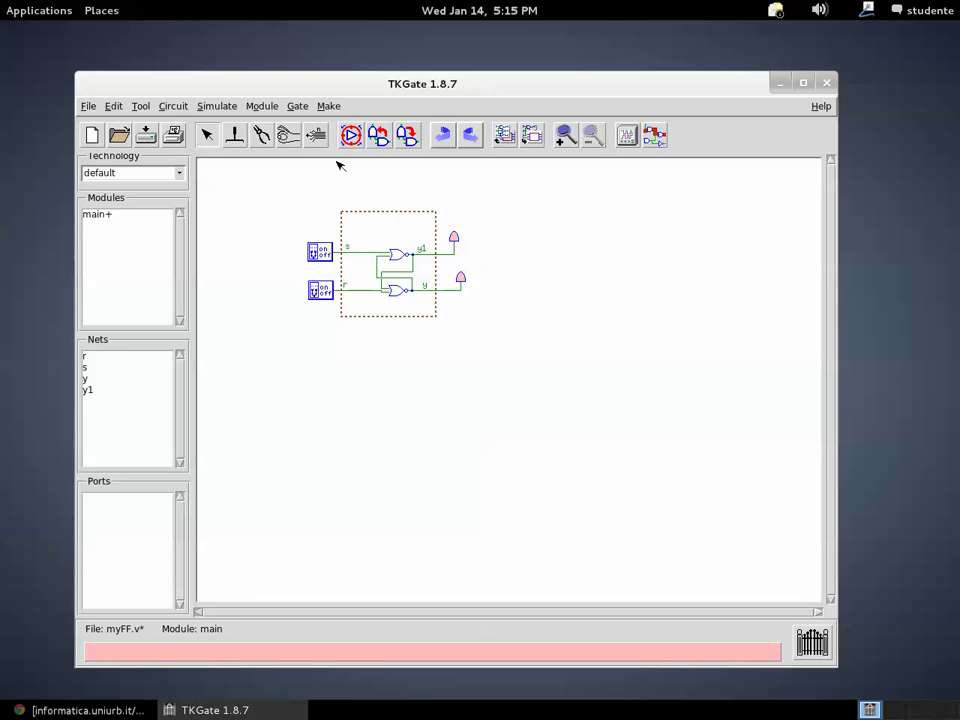
Step: Add the comment "SR Latch" inside the frame and place it in the frame's upper-left corner
right_click(361, 224)
mouse_move(367, 231)
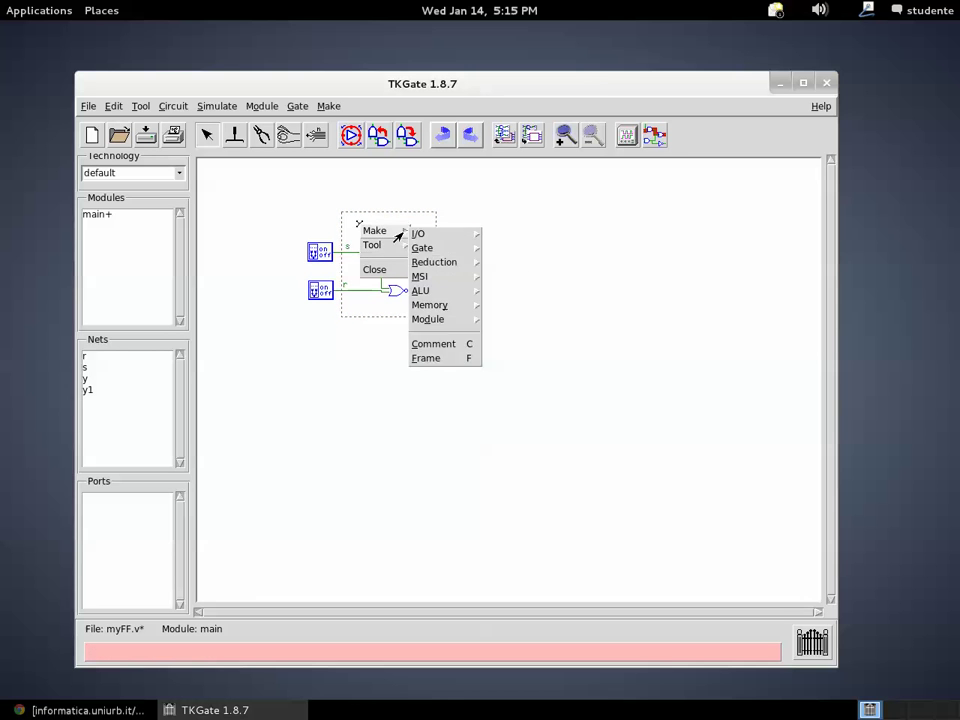
click(432, 343)
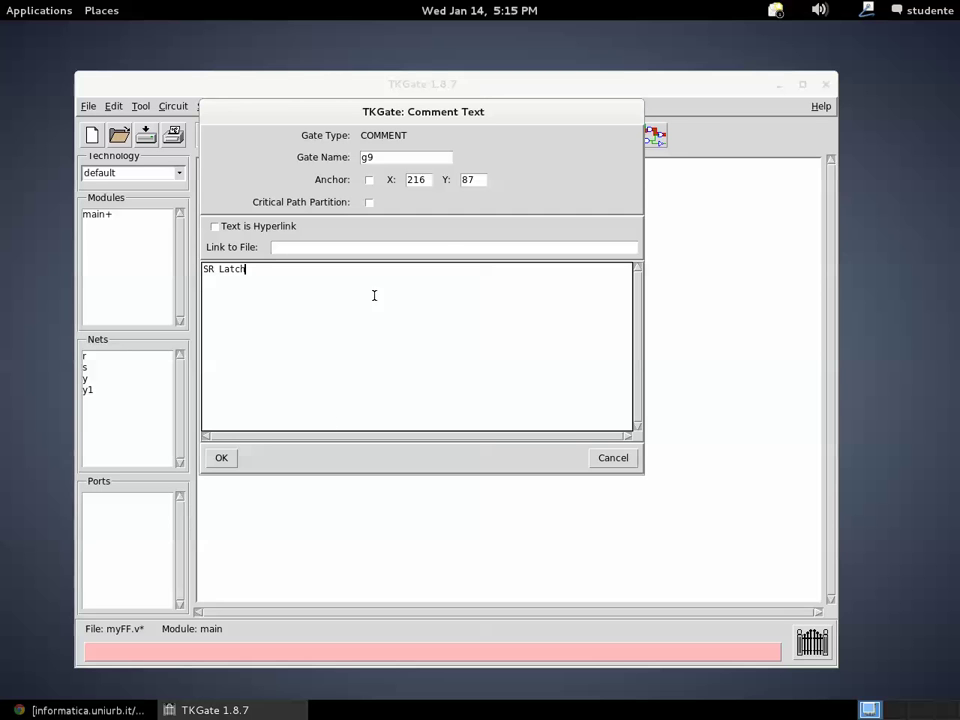
click(226, 460)
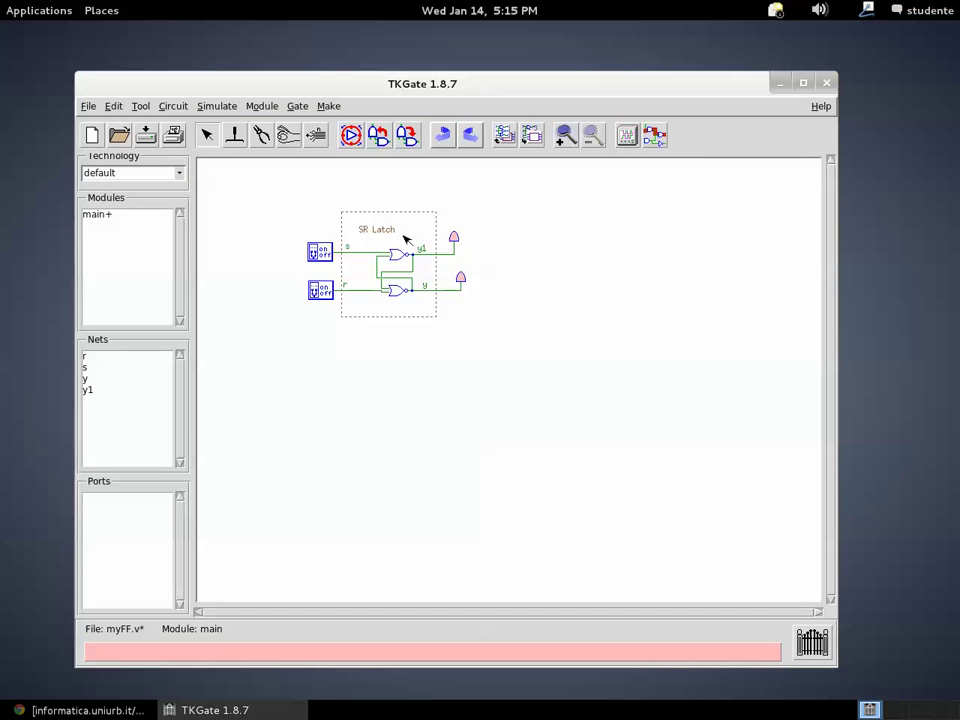
drag(383, 231, 375, 224)
click(463, 336)
Step: Begin the circuit simulation and move the scope window clear of the latch
click(216, 106)
click(228, 141)
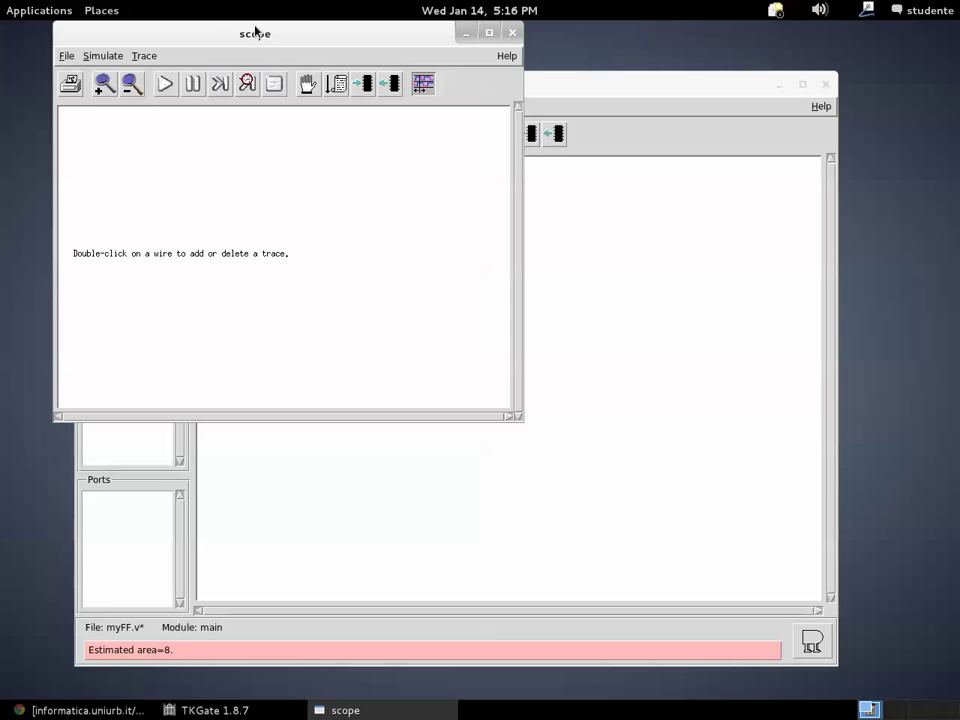
drag(255, 30, 746, 215)
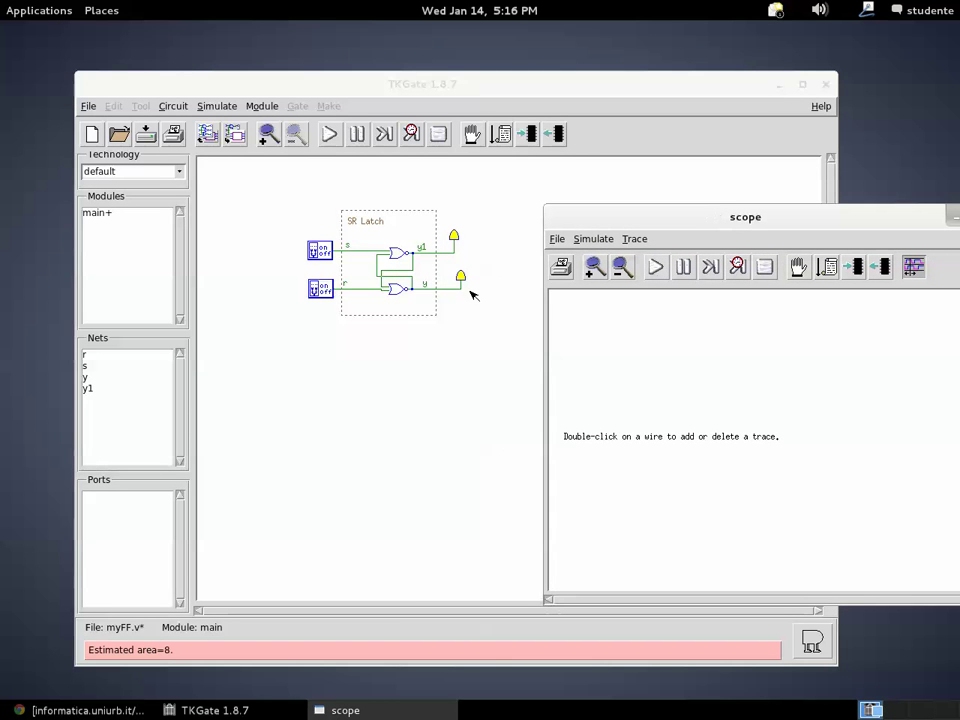
Step: Run the simulation and test the latch's set input by switching s on and back off
click(323, 255)
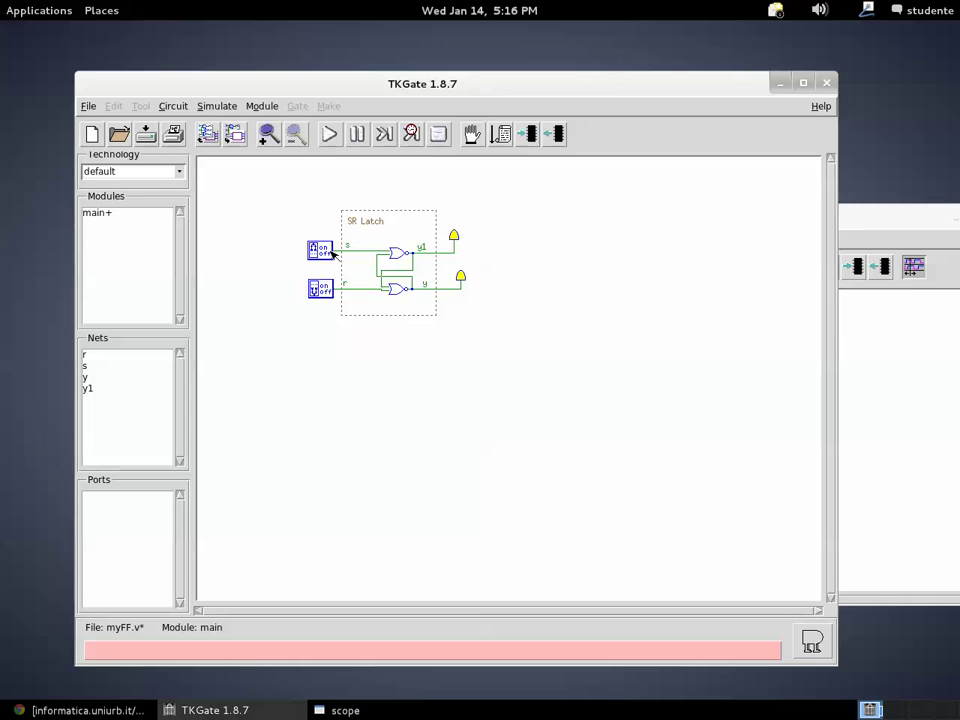
click(328, 133)
click(324, 289)
click(326, 255)
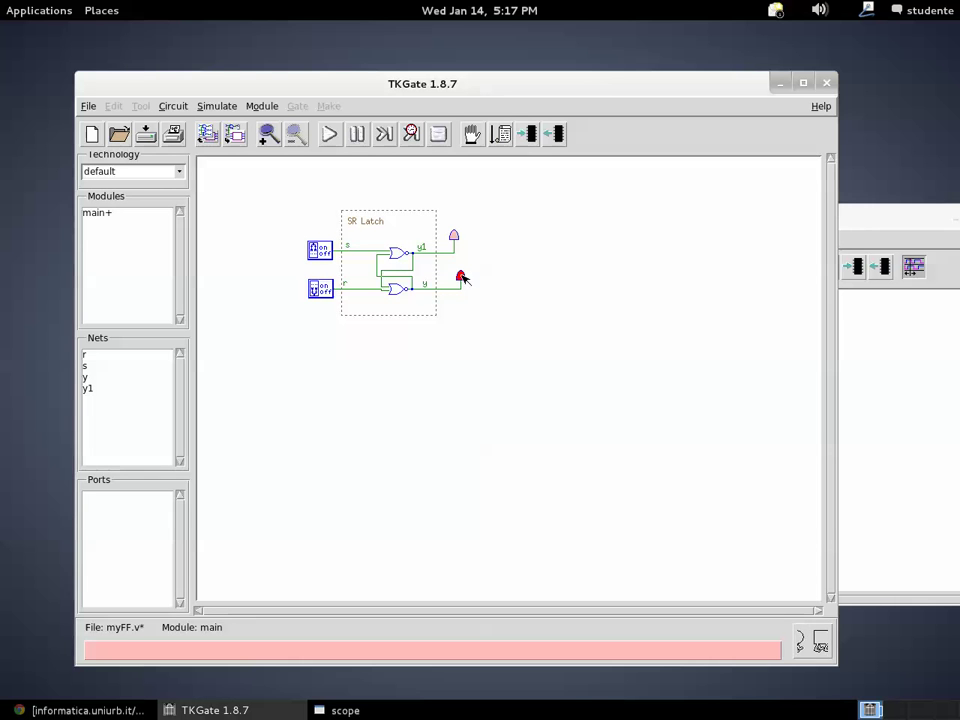
click(322, 250)
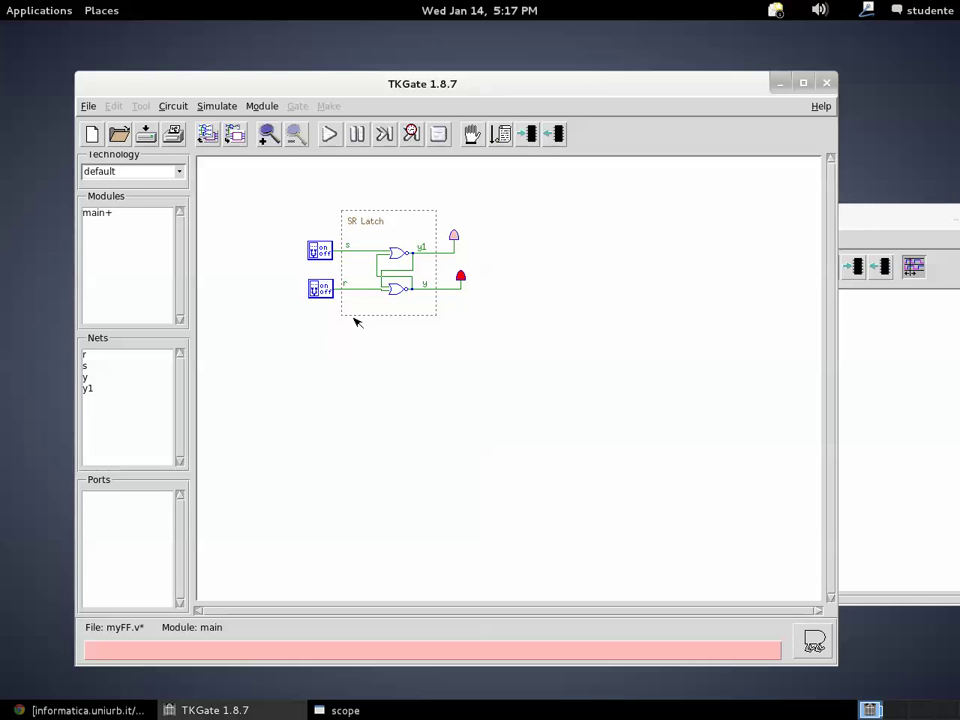
Step: Test the reset input by switching r on, toggle s as well, and leave both switches off
click(321, 289)
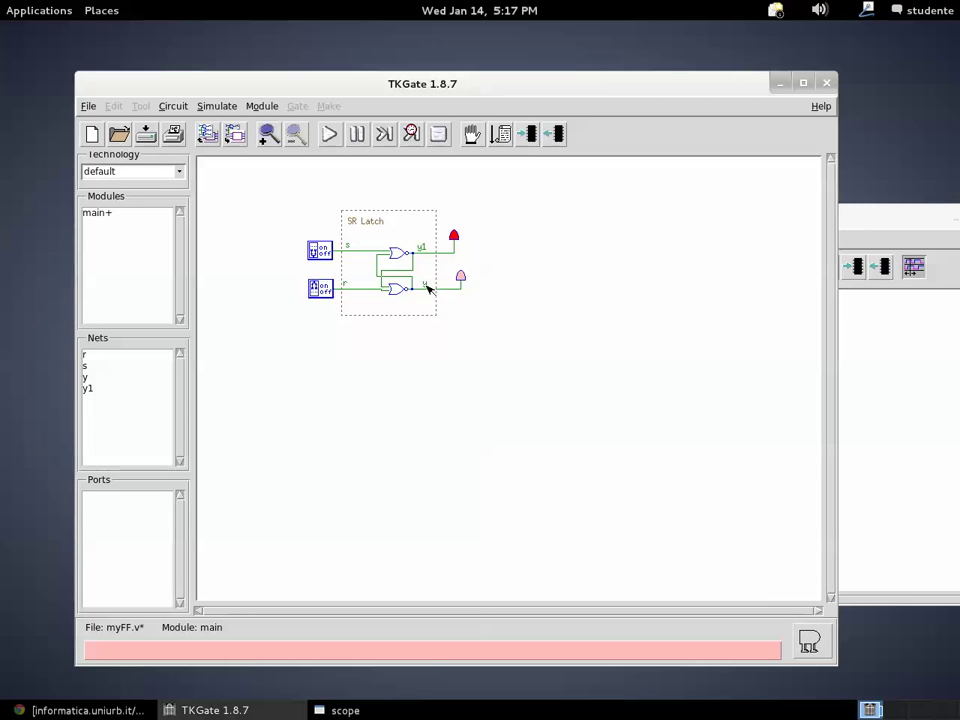
click(322, 252)
click(326, 253)
click(326, 253)
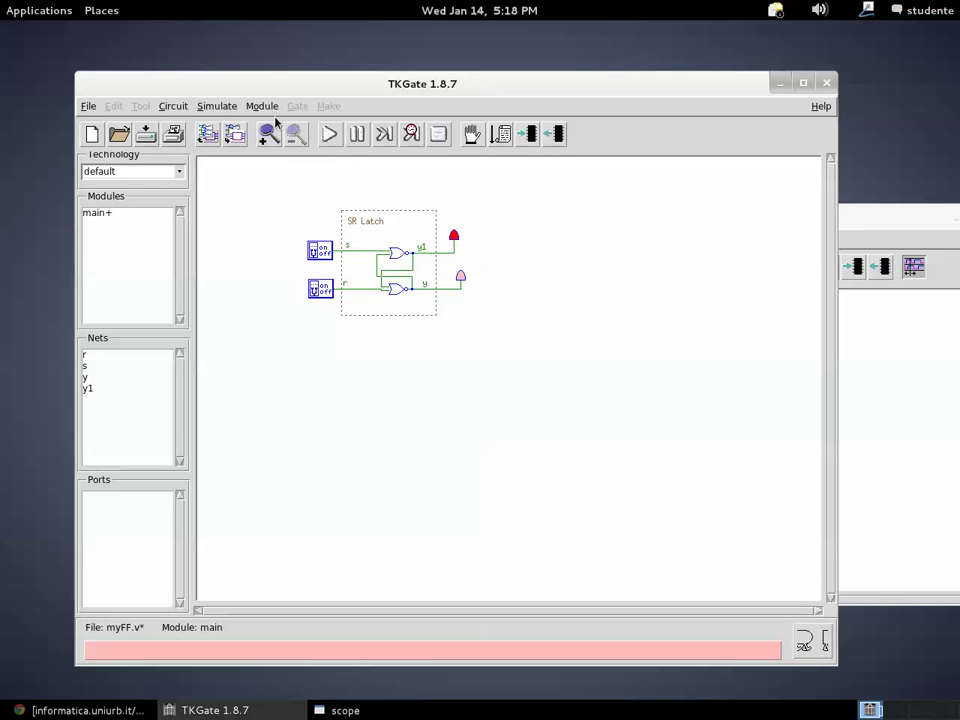
Step: End the latch simulation and return to editing the circuit
right_click(538, 234)
right_click(553, 234)
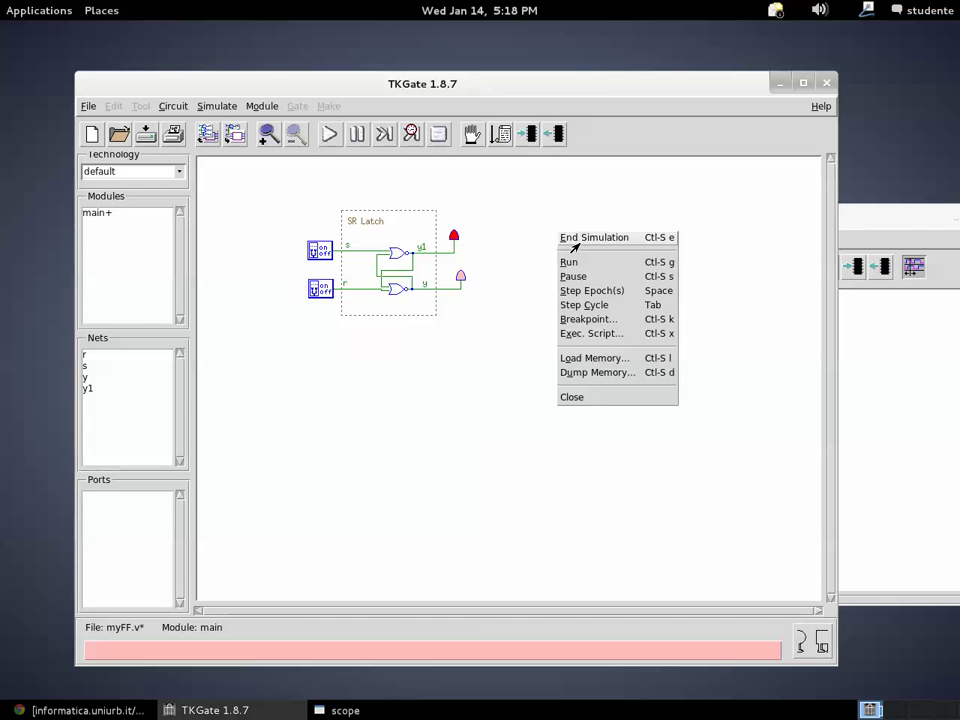
right_click(522, 261)
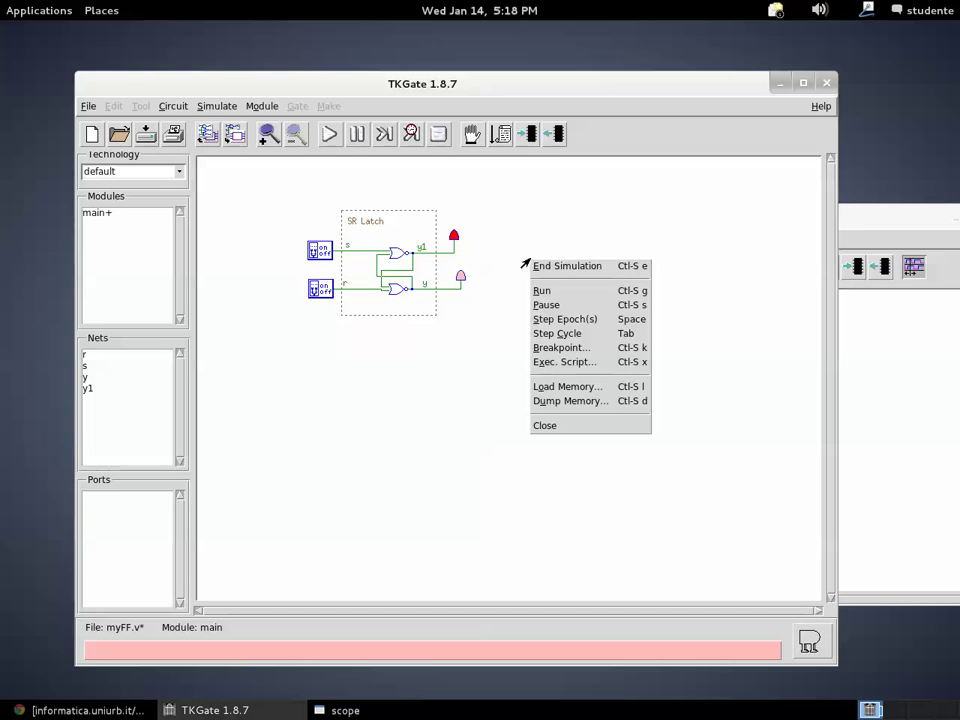
click(526, 265)
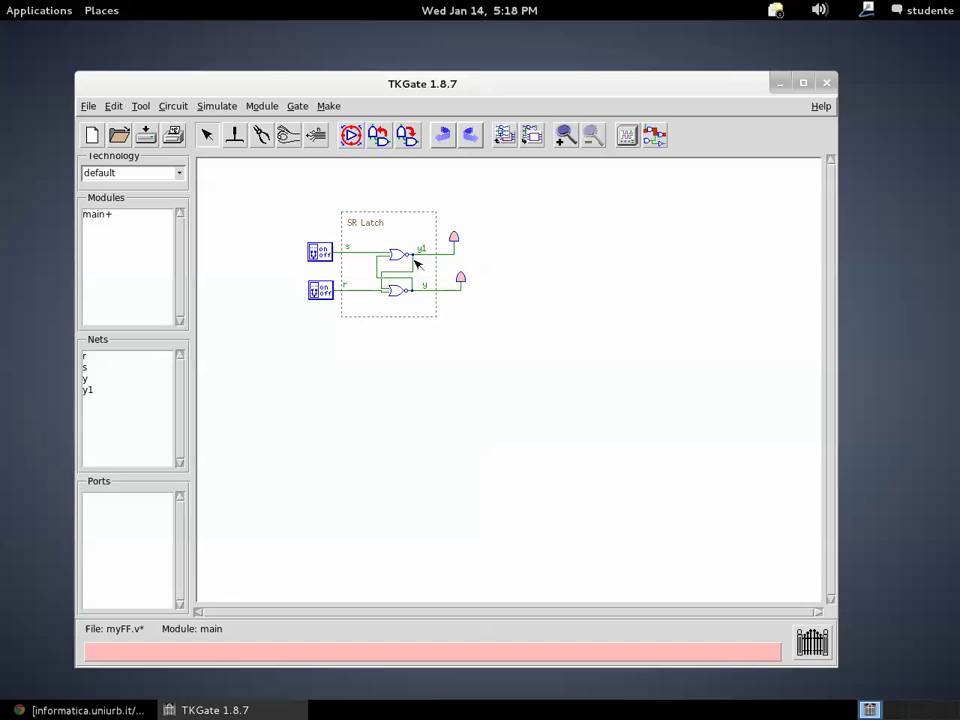
Step: Create a comment below the latch with the heading "s r | operating mode" and a dashed line under it
right_click(381, 362)
mouse_move(392, 372)
mouse_move(440, 373)
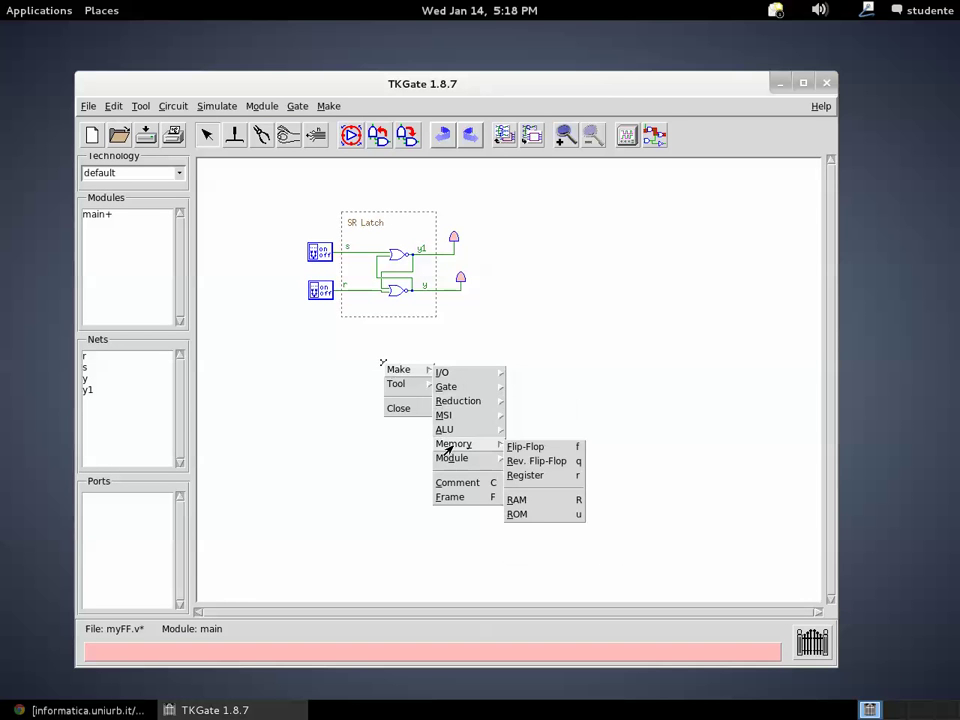
click(452, 486)
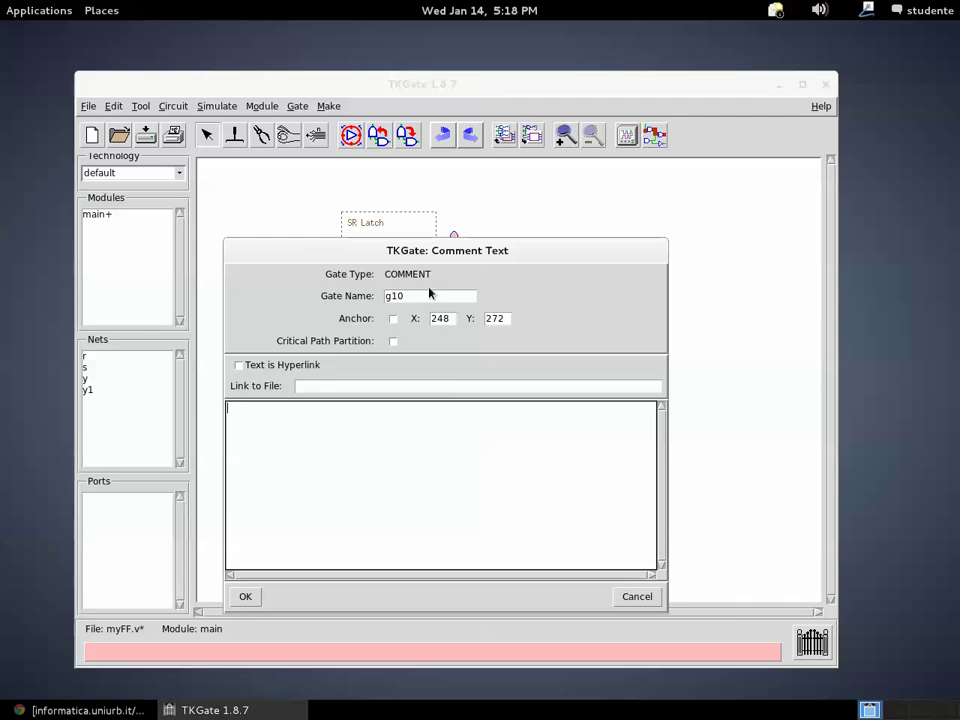
drag(428, 262, 688, 104)
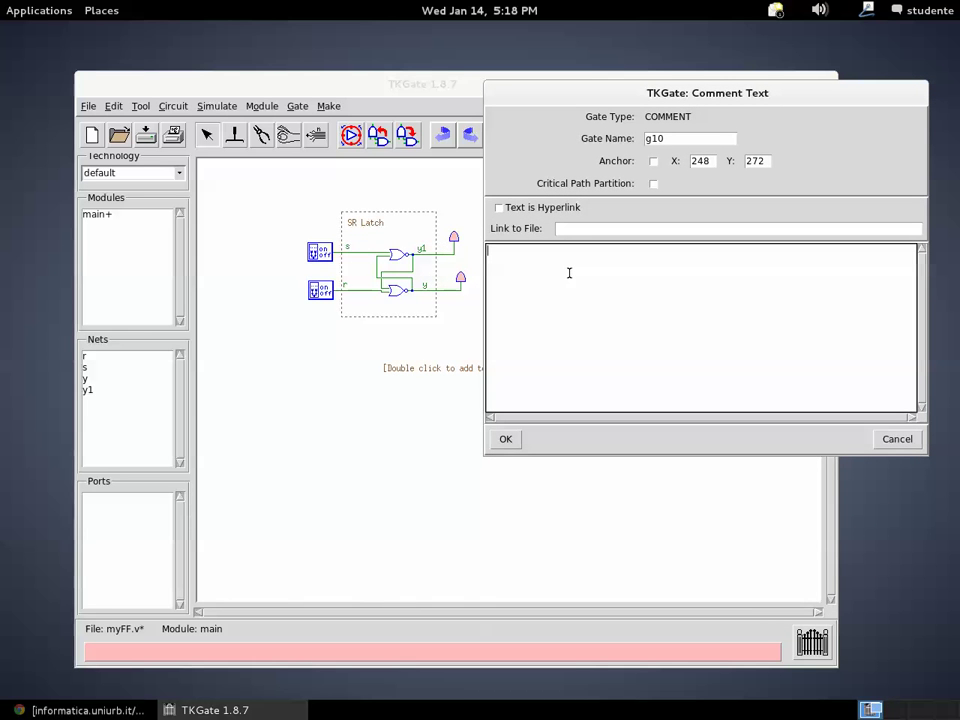
text(s r |)
key(BackSpace)
text(operating mode )
text(----------)
text(----------)
key(Return)
Step: Add the truth table rows "0 0 | HOLD", "0 1 | RESET", "1 0 | SET" and "1 1 | 0 0 (not admitted)" to the comment
text(0 0)
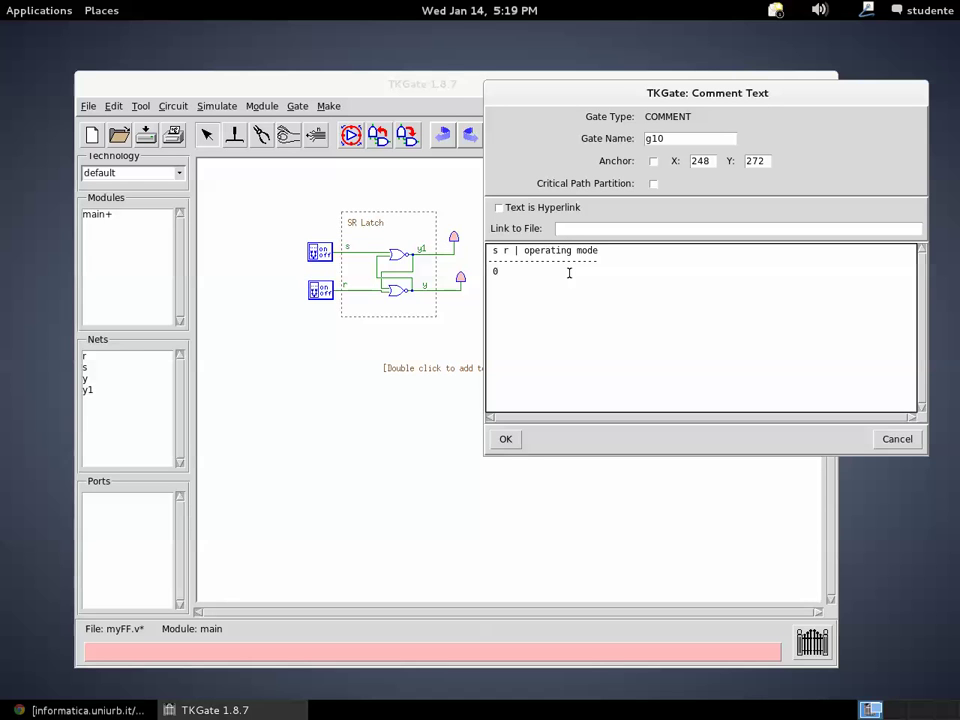
text( | HO)
text(LD)
text(0)
text( 1 )
text(| RE)
text(SET)
key(Return)
text(1 0 | SET)
key(Return)
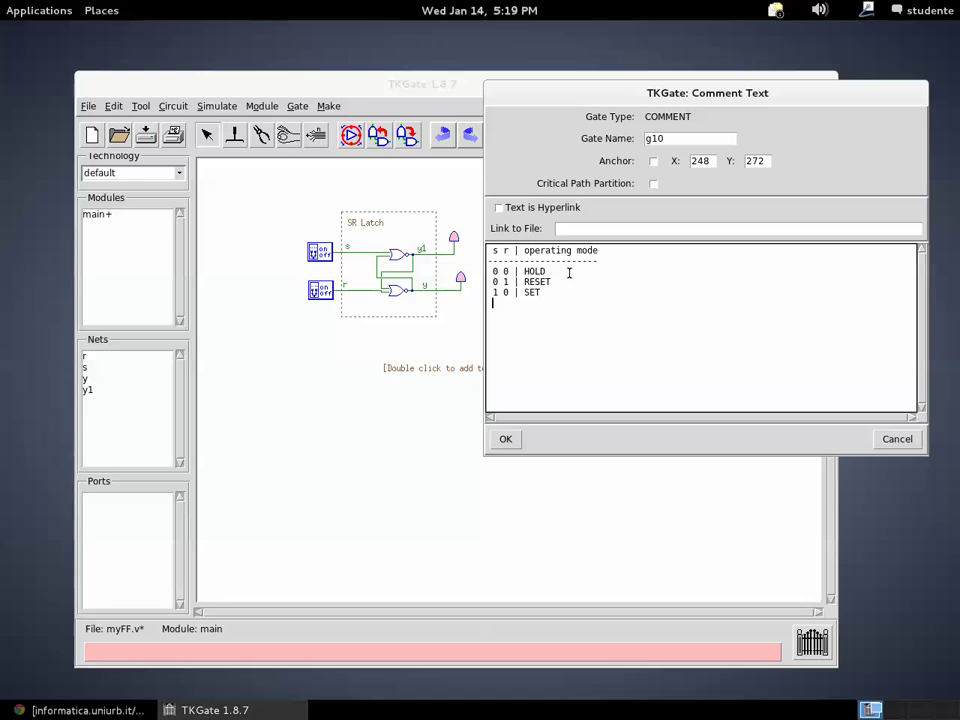
text(1 1 | 0 0 (not admitted))
Step: Append "y=0 y1=1" to the RESET row and "y=1 y1=0" to the SET row, and accept the comment
click(596, 282)
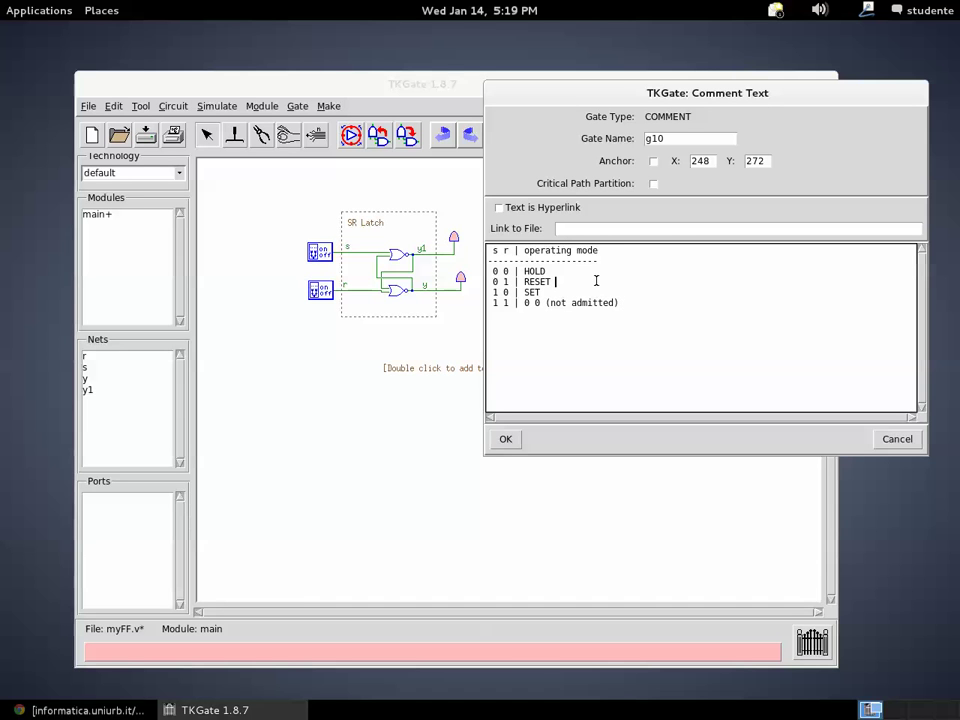
text(y=0 y1=1)
key(Down)
text(y=1 y1=0)
click(506, 440)
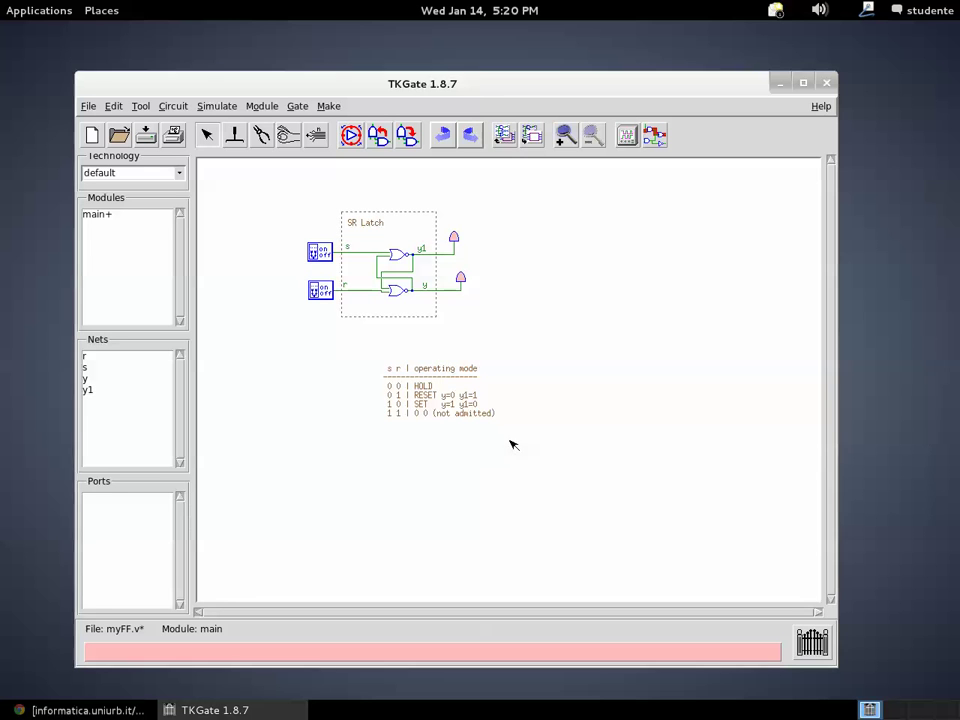
Step: Move the operating mode comment directly beneath the SR Latch frame, aligned with its left edge
click(428, 366)
drag(428, 366, 379, 337)
click(557, 443)
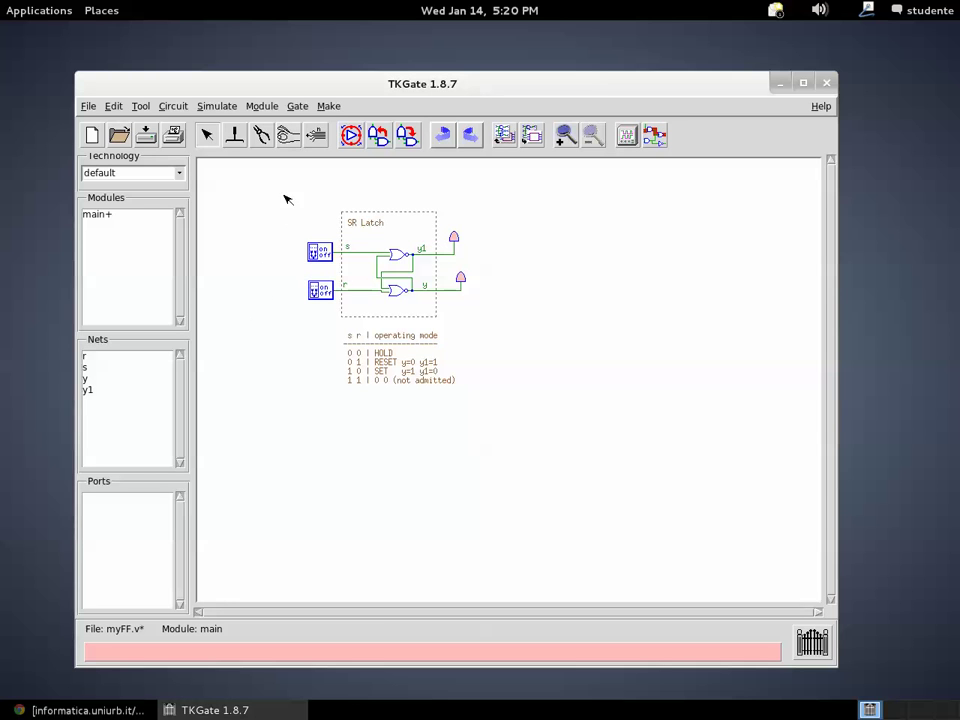
Step: Place two AND gates to the left of the latch, one beside each input switch
right_click(280, 245)
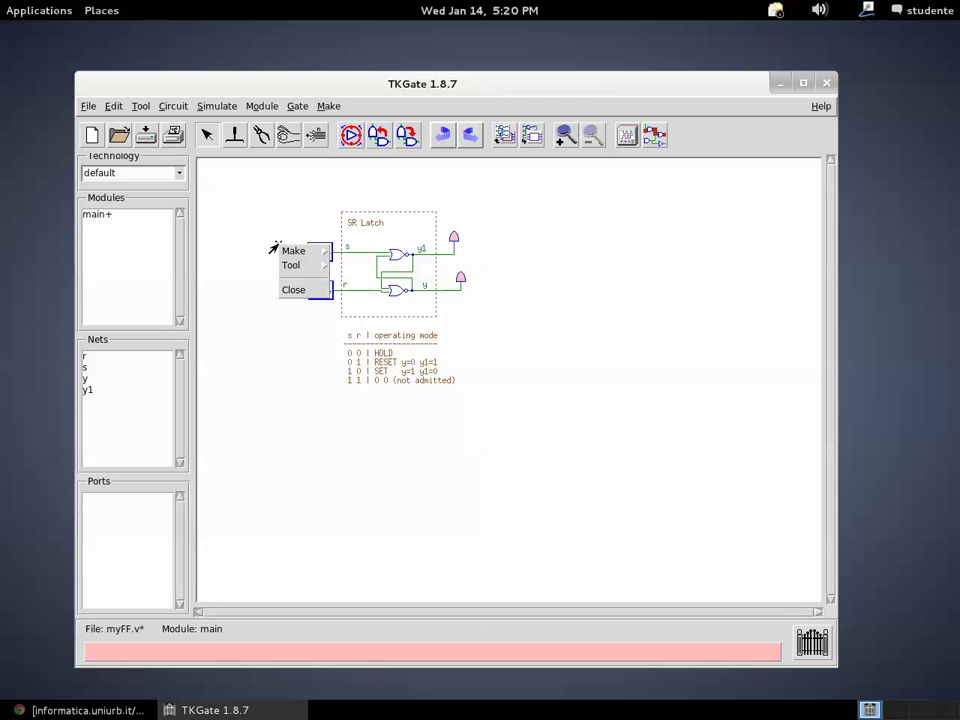
mouse_move(290, 251)
mouse_move(340, 268)
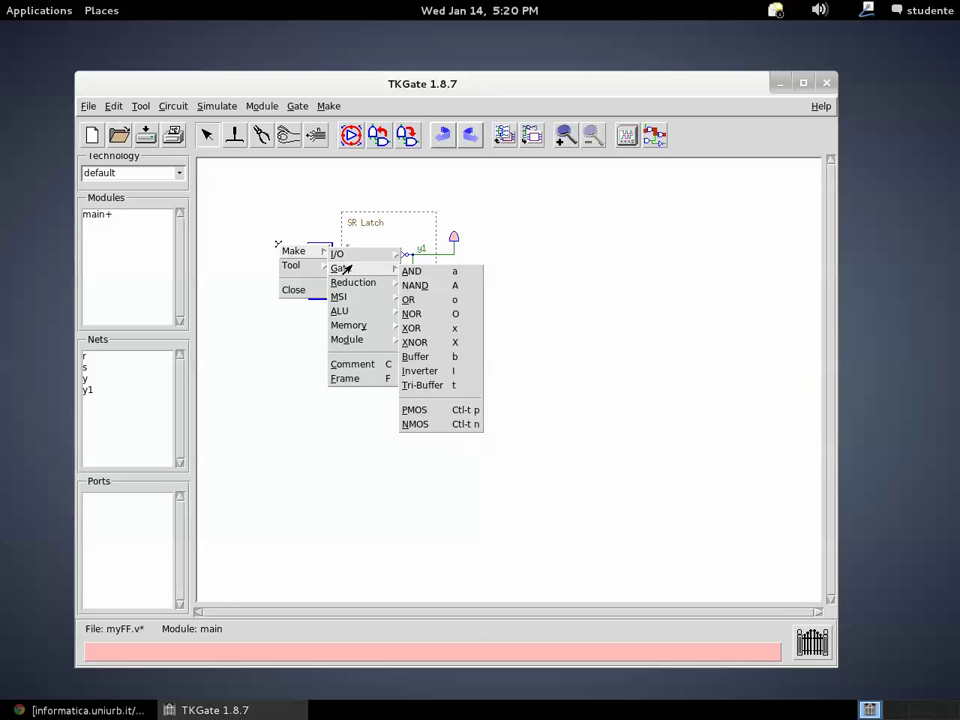
click(410, 274)
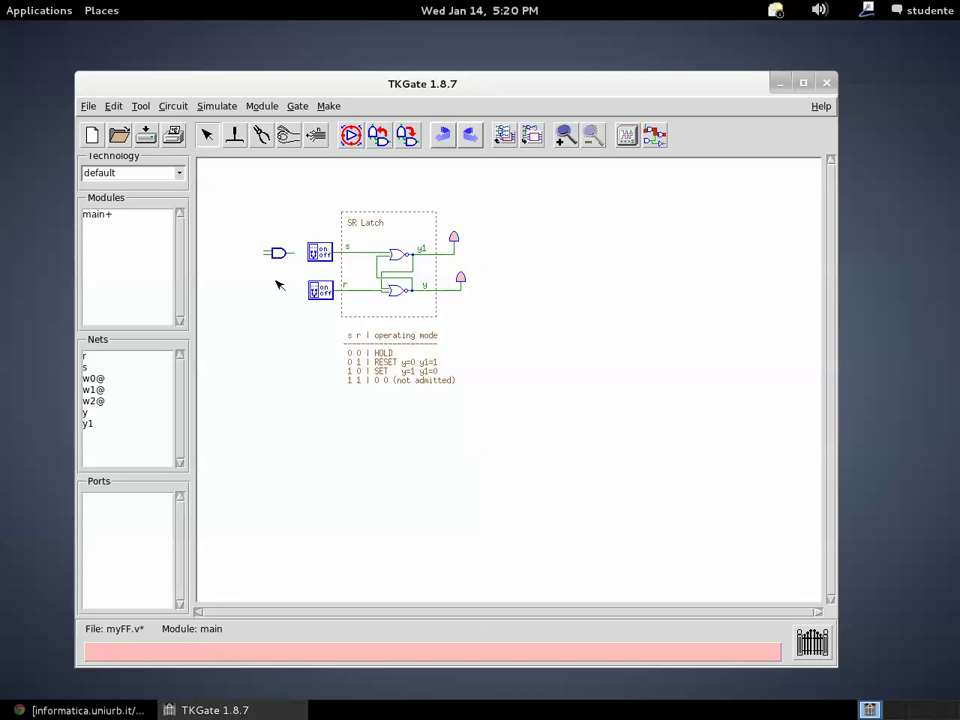
right_click(275, 281)
mouse_move(285, 289)
mouse_move(336, 304)
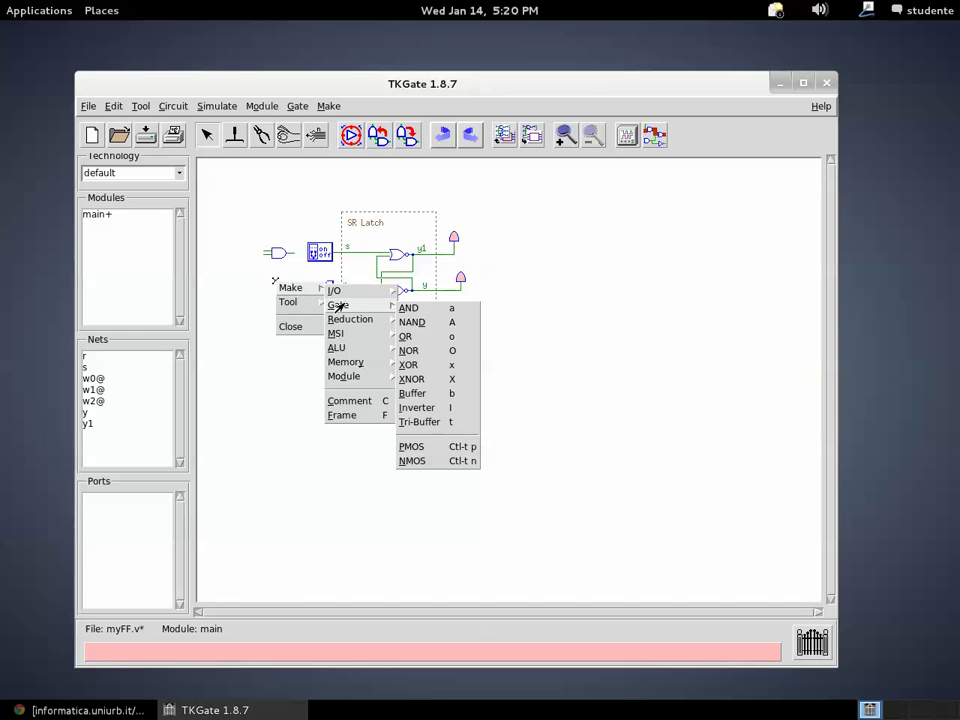
click(408, 309)
click(280, 287)
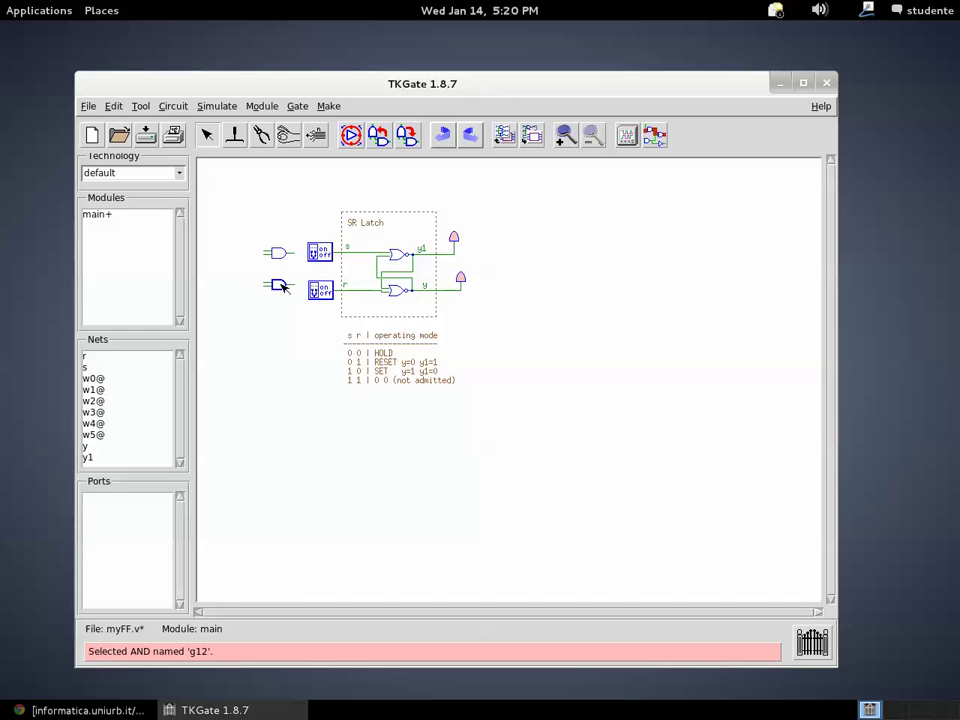
drag(285, 289, 286, 292)
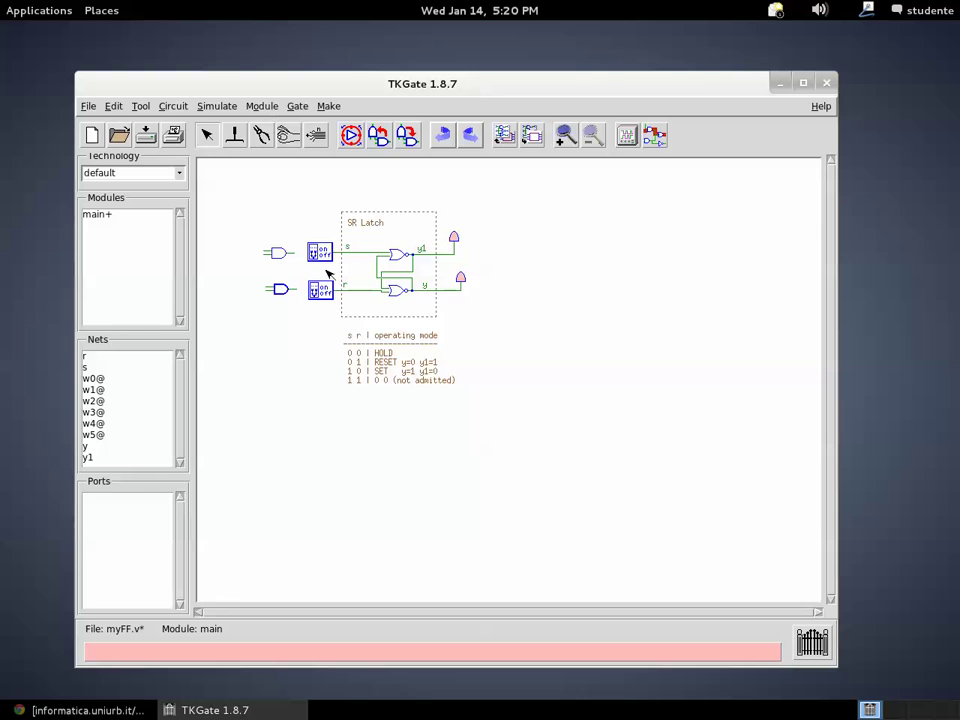
Step: Cut the s and r wires at the latch frame's left edge and delete both input switches
click(261, 134)
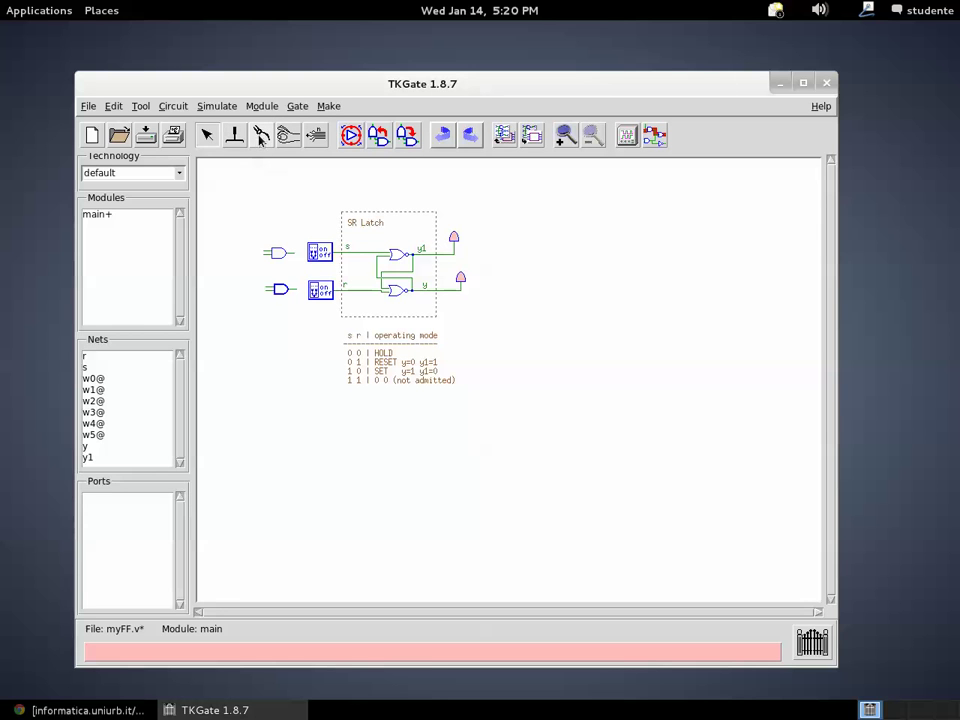
click(341, 253)
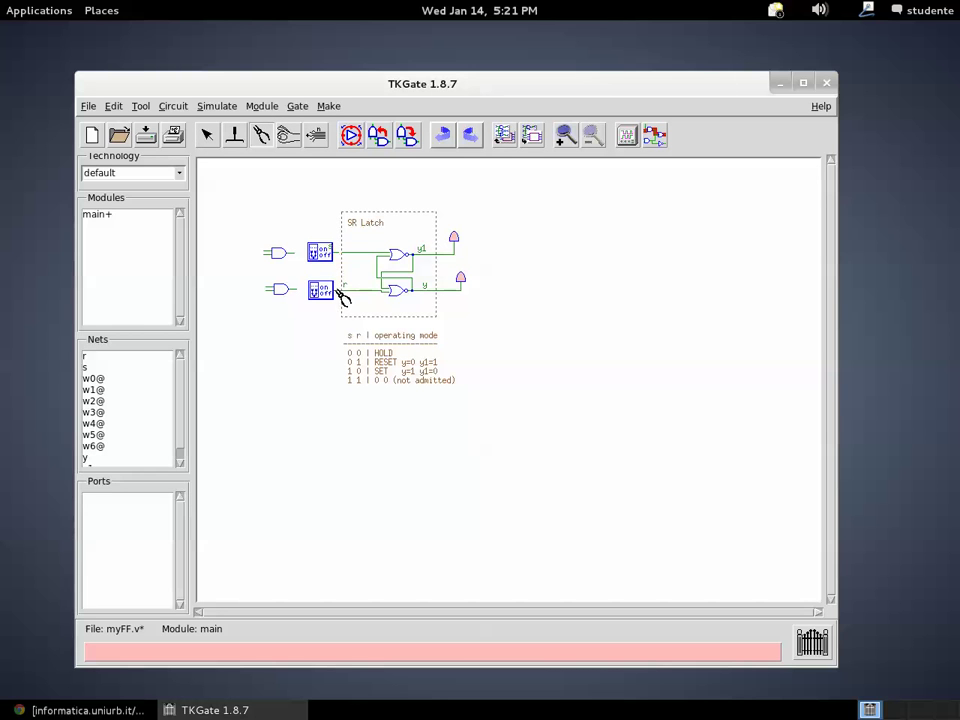
click(342, 291)
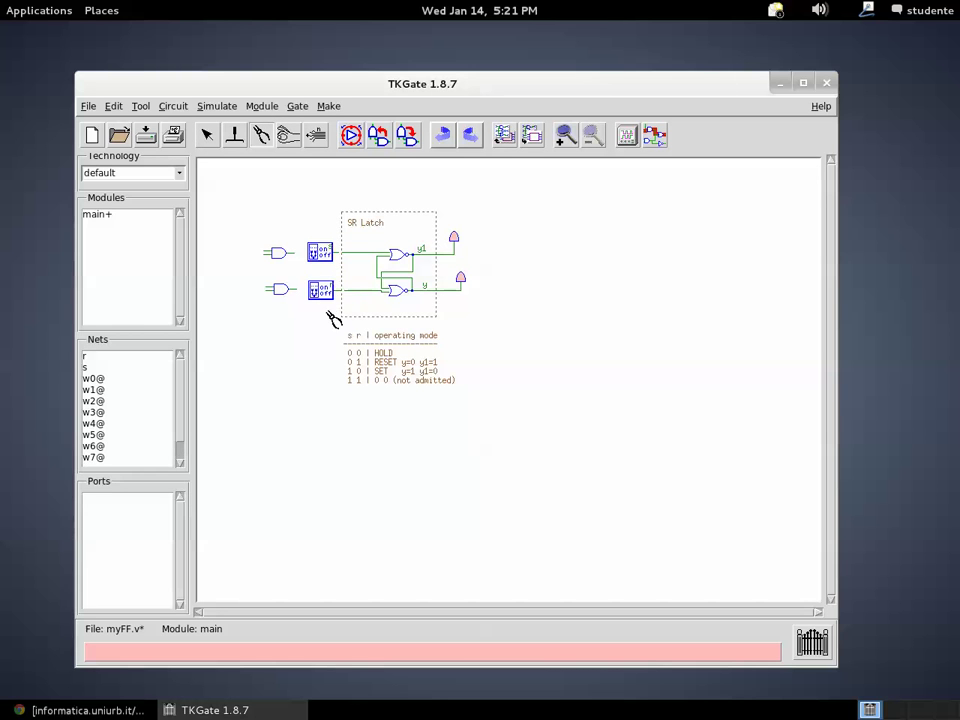
click(205, 135)
drag(322, 256, 293, 207)
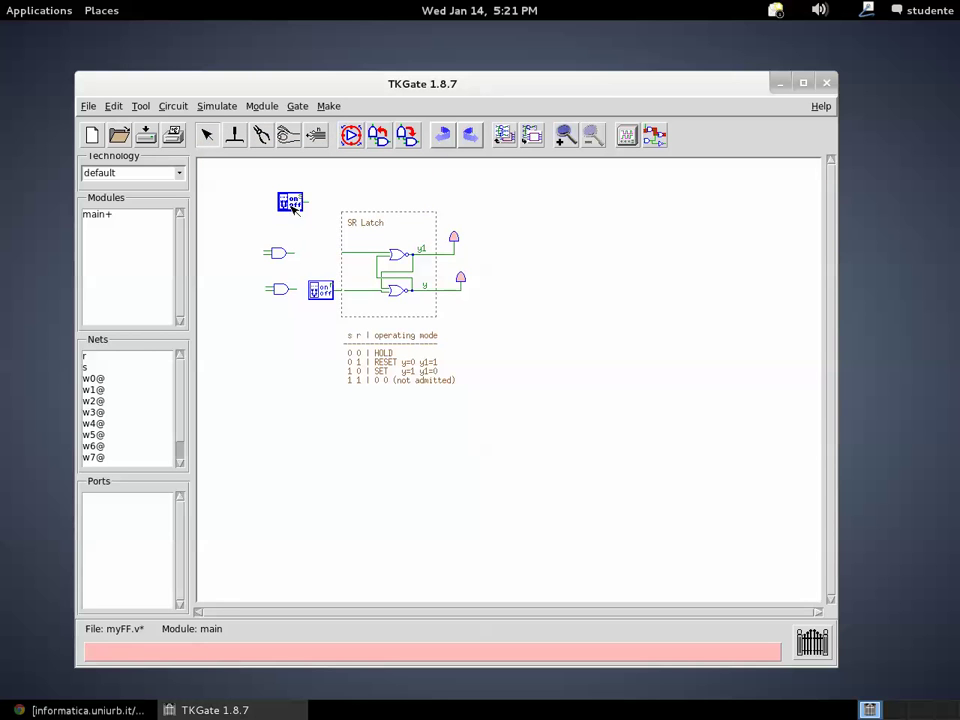
key(Delete)
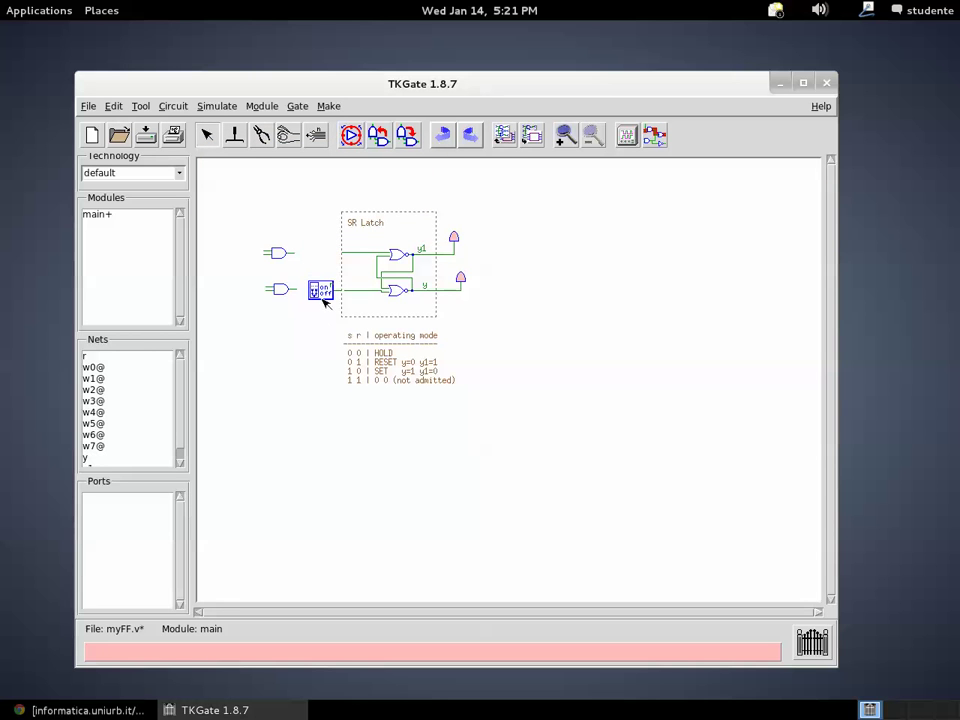
click(320, 290)
key(Delete)
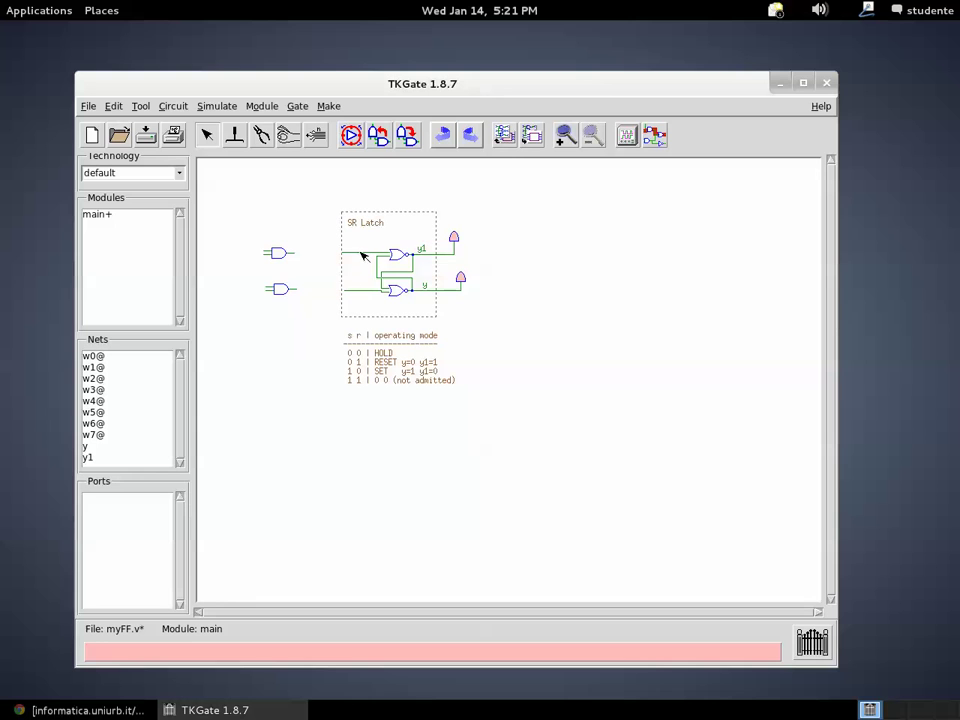
Step: Name the upper NOR gate's open input net s and make its name visible
right_click(363, 256)
click(375, 257)
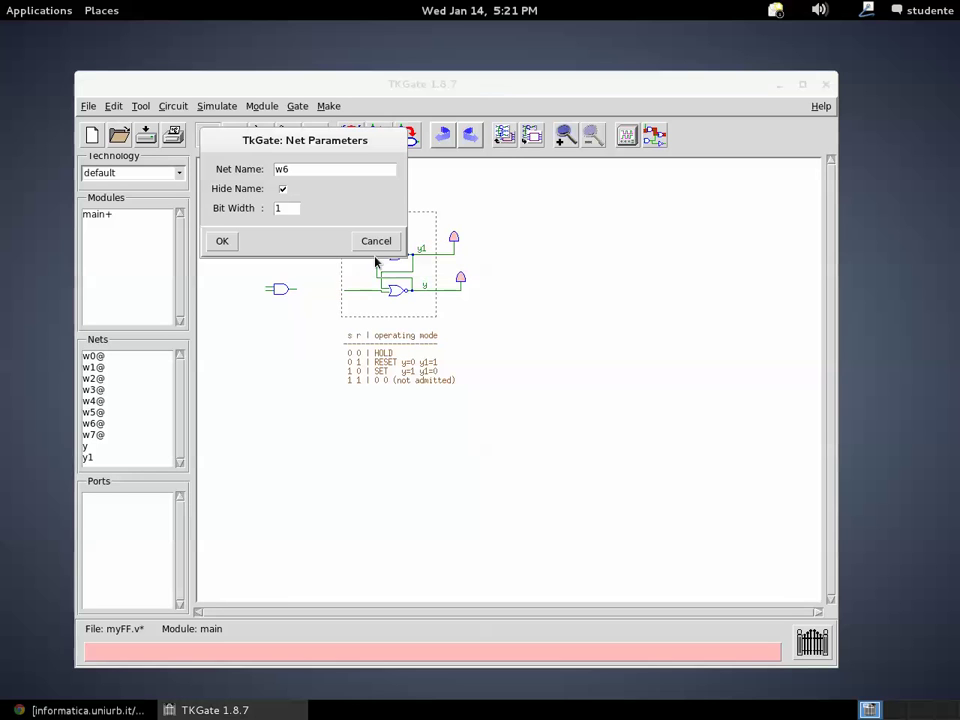
drag(300, 169, 275, 169)
key(BackSpace)
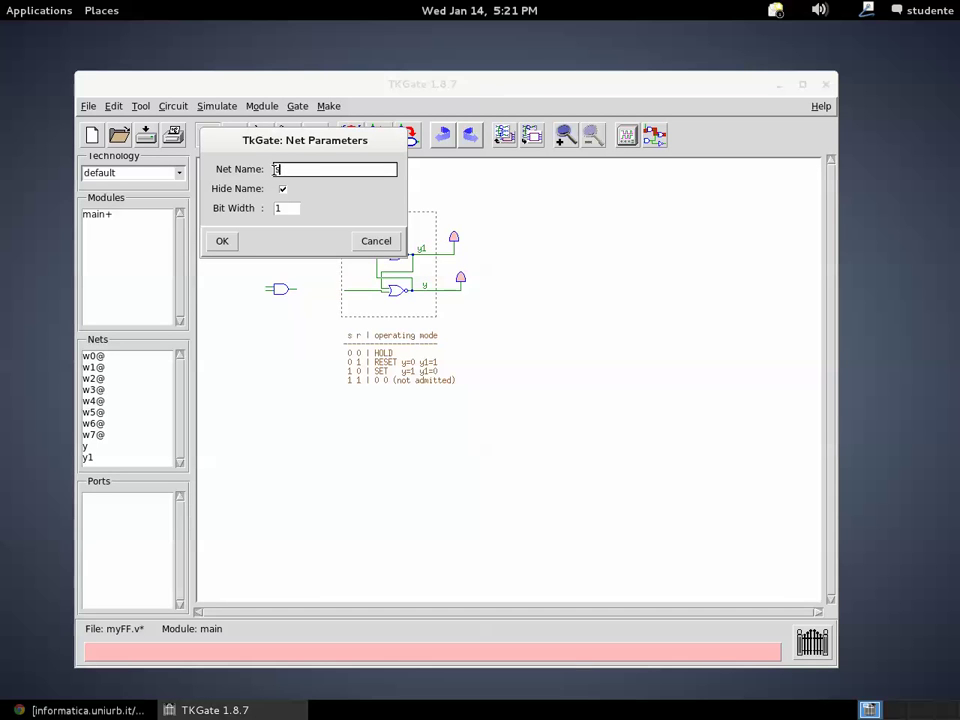
click(282, 188)
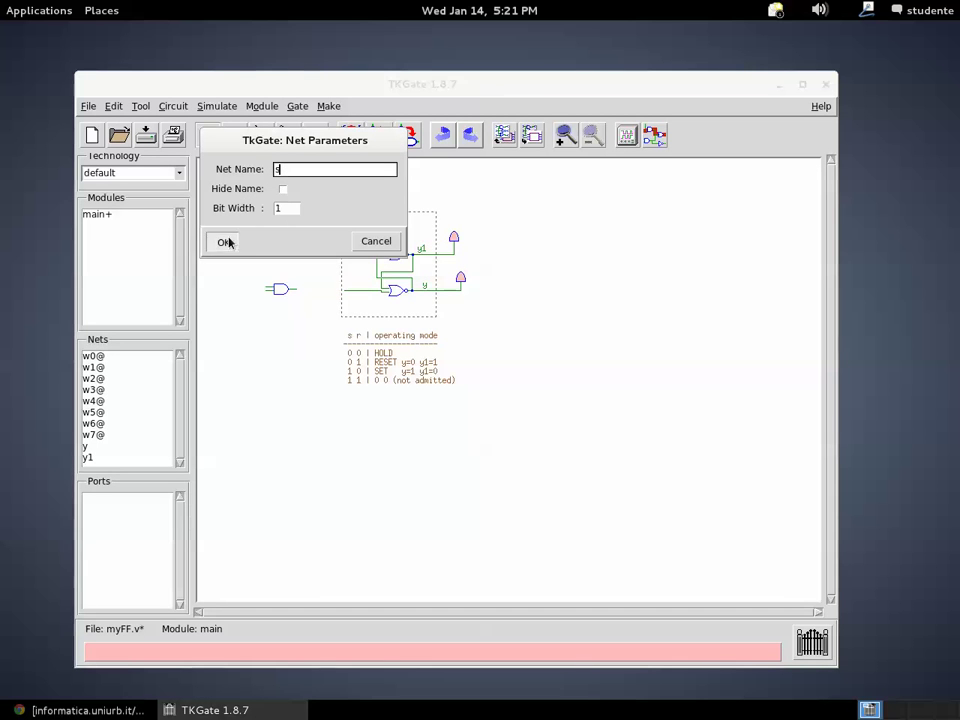
click(224, 241)
Step: Name the lower NOR gate's open input net r and make its name visible
right_click(356, 291)
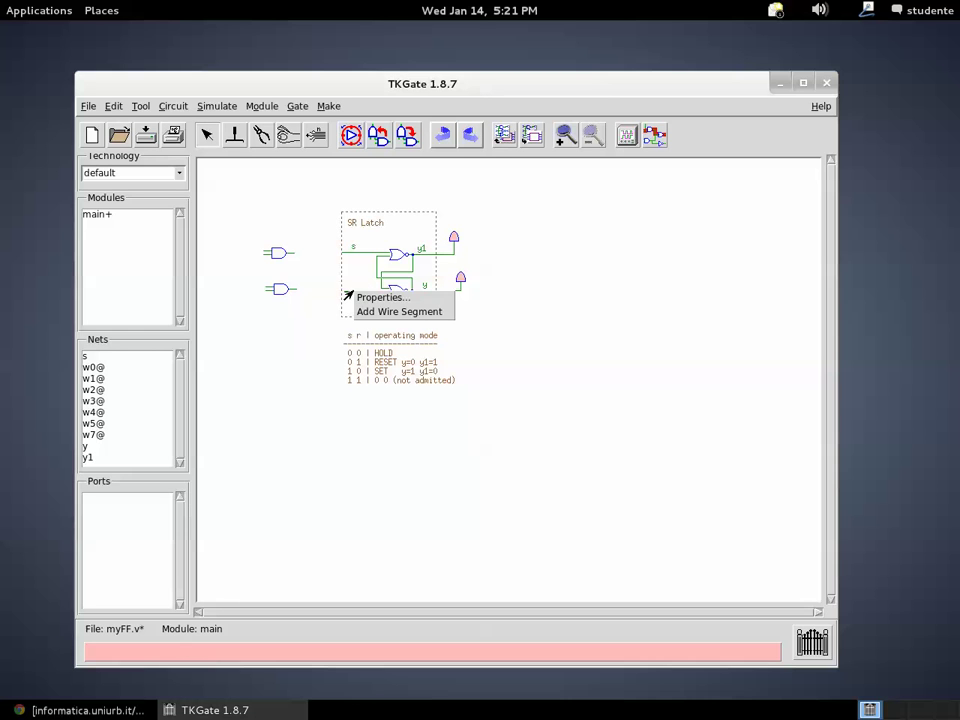
click(356, 295)
click(278, 229)
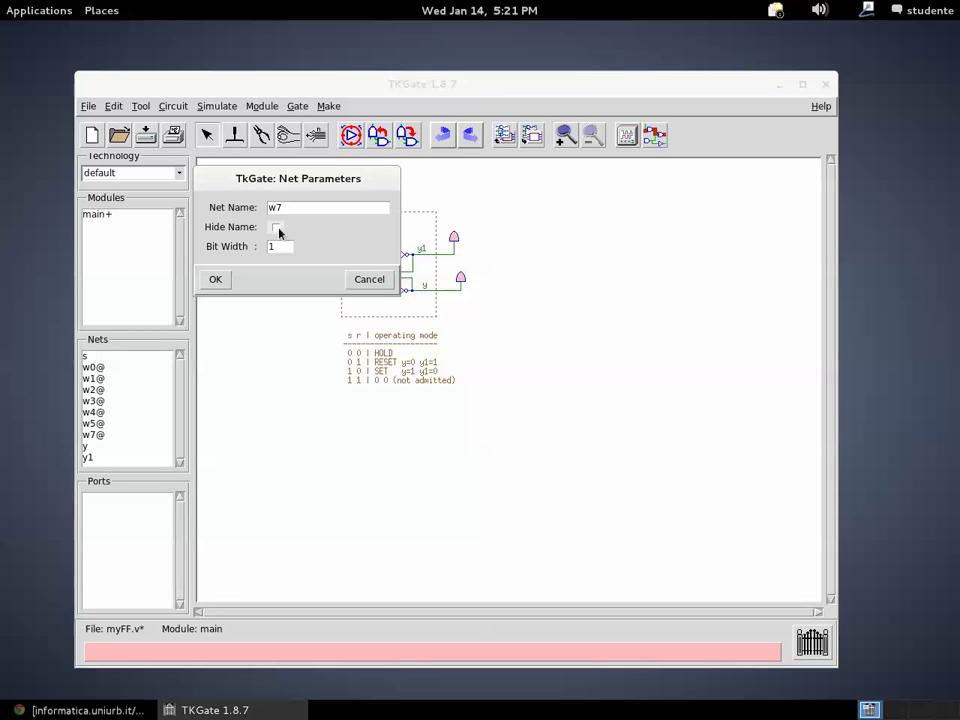
drag(287, 207, 267, 207)
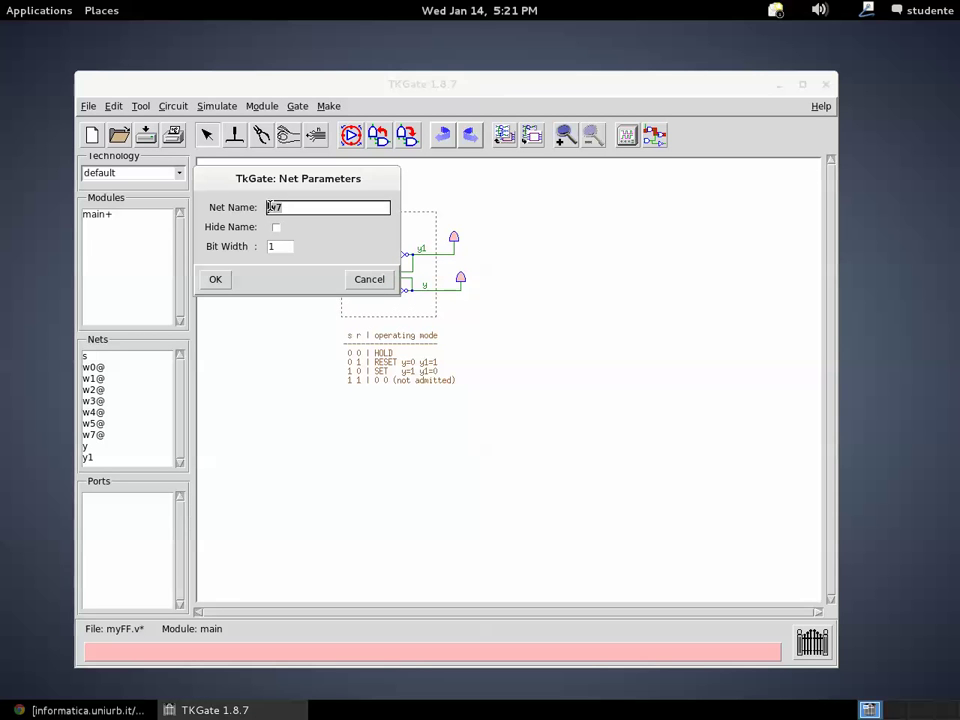
text(r)
click(222, 280)
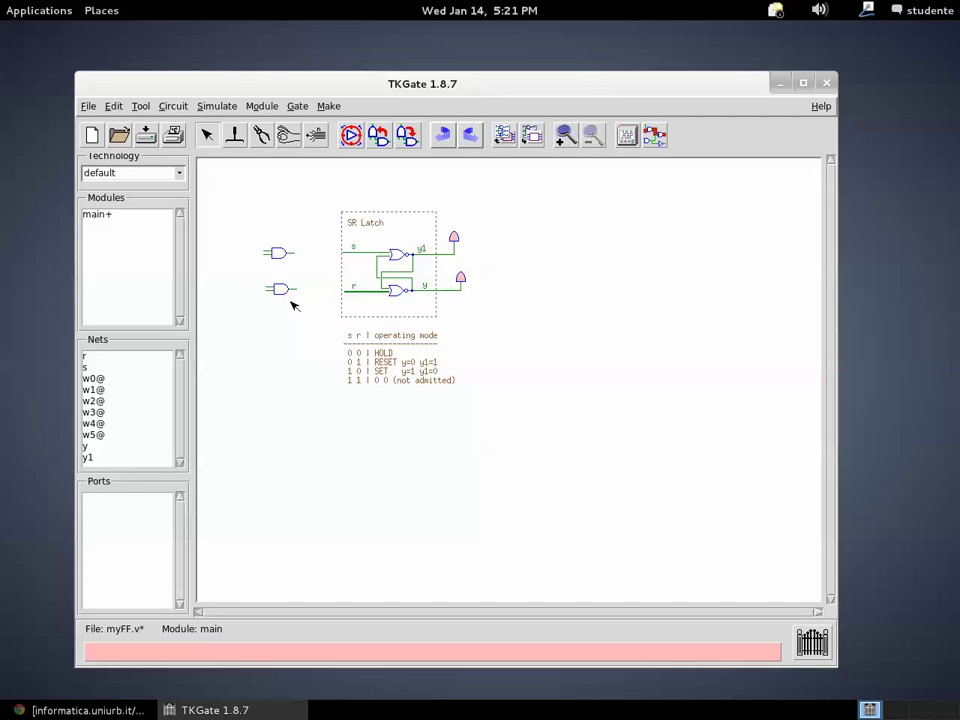
Step: Move the AND gates closer to the latch and join their outputs to the s and r wires, straightening the r connection
drag(282, 292, 315, 296)
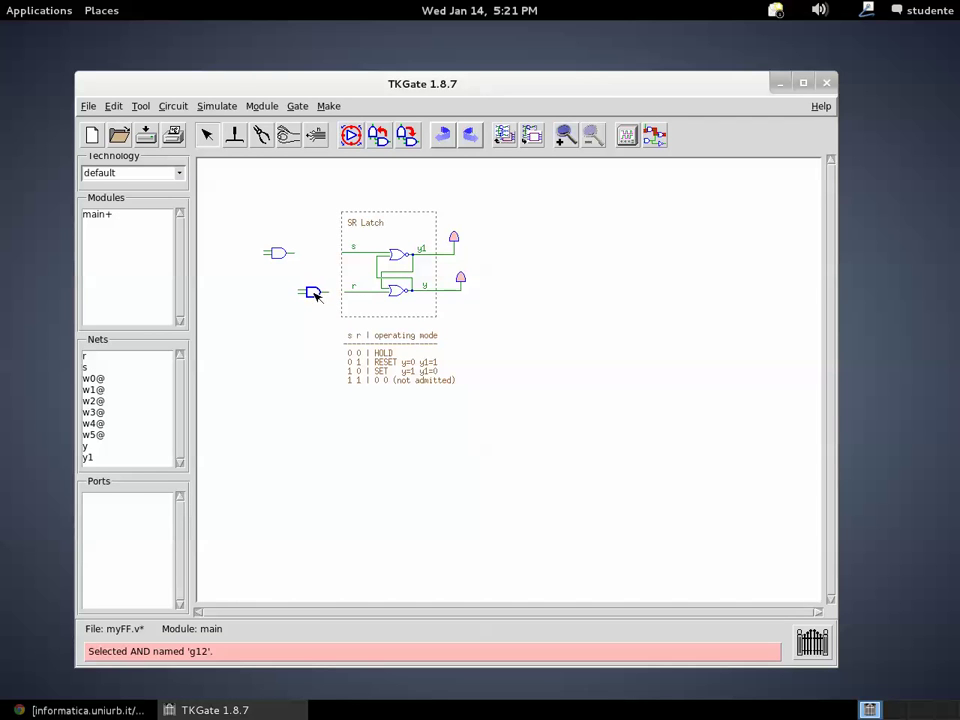
drag(279, 254, 322, 291)
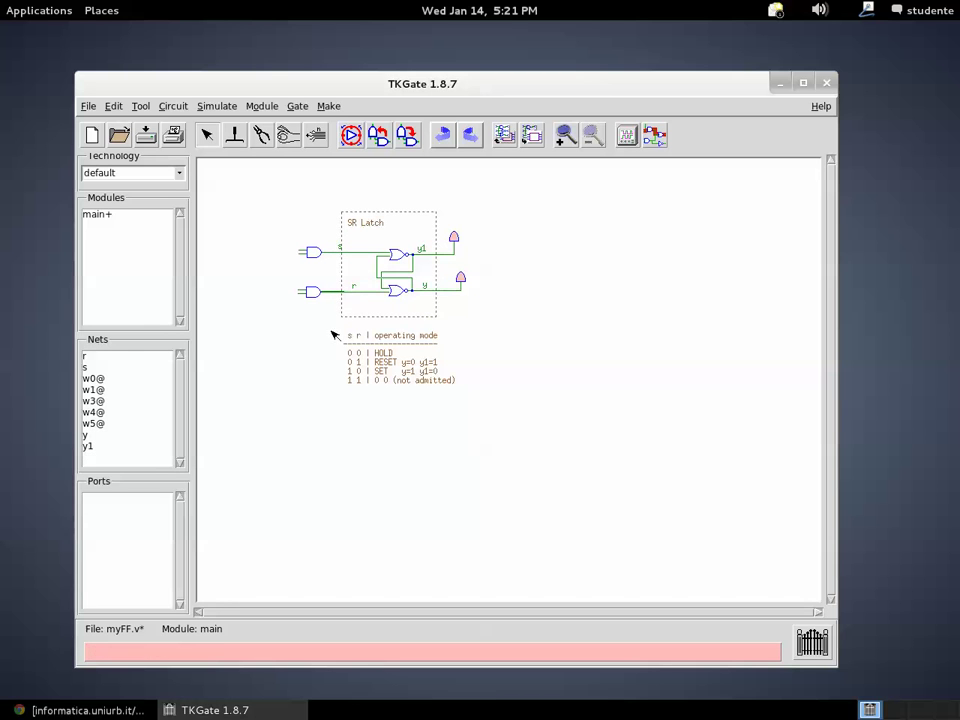
click(345, 292)
drag(320, 292, 312, 294)
click(337, 294)
click(344, 294)
drag(315, 296, 289, 290)
drag(348, 297, 313, 292)
Step: Add a new switch below and to the left of the lower AND gate
right_click(282, 350)
mouse_move(290, 354)
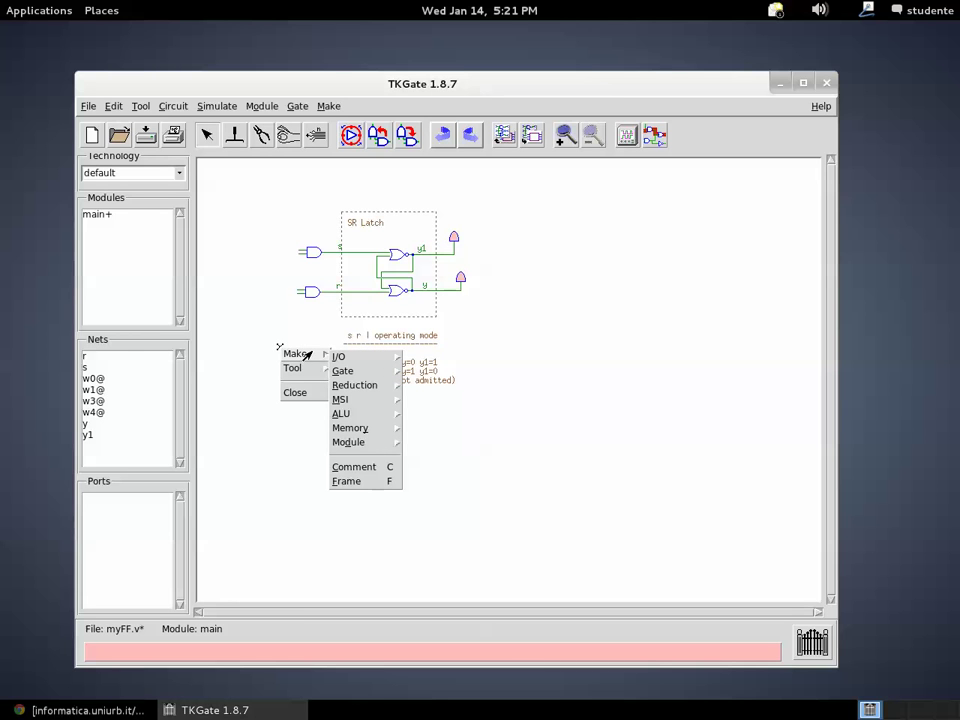
mouse_move(340, 358)
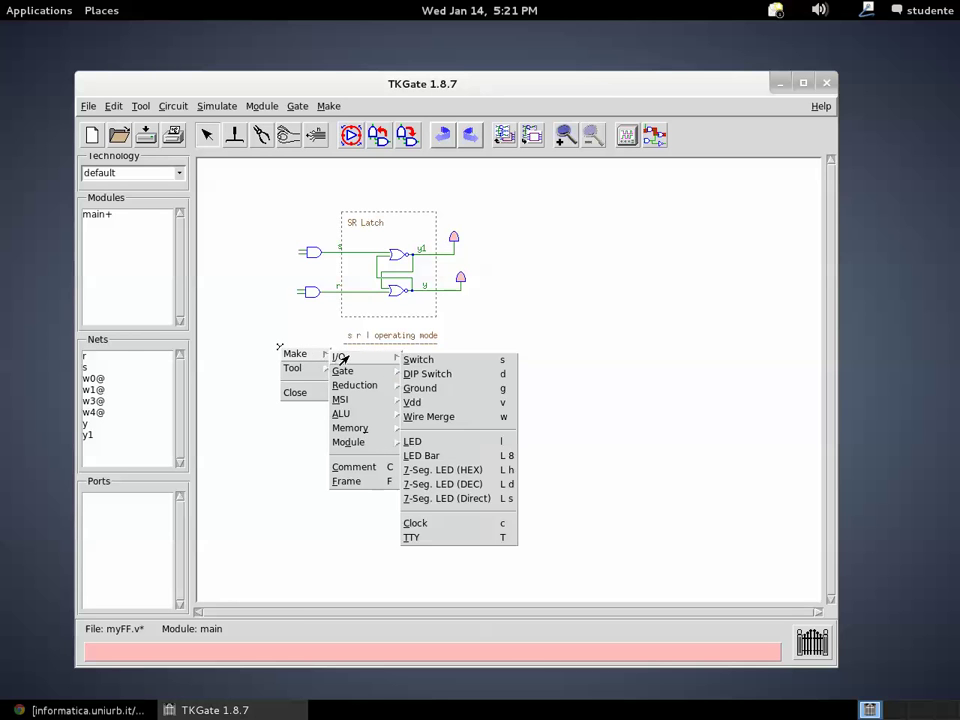
click(427, 365)
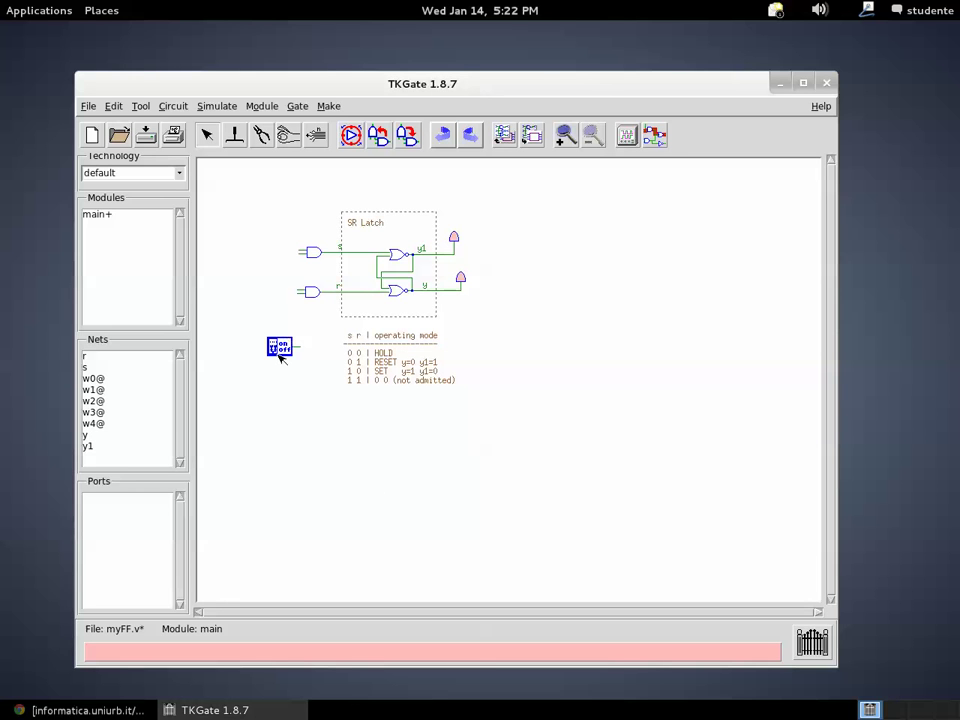
Step: Wire the lower switch to the lower input of both AND gates through a shared vertical wire
drag(284, 352, 306, 291)
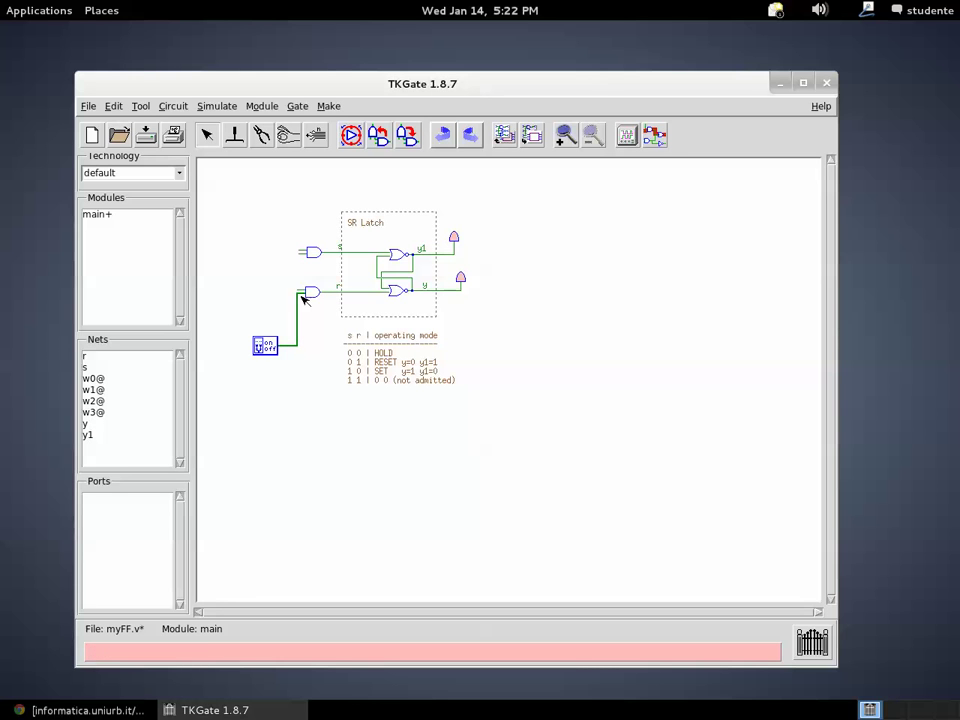
drag(298, 305, 293, 305)
drag(302, 255, 297, 295)
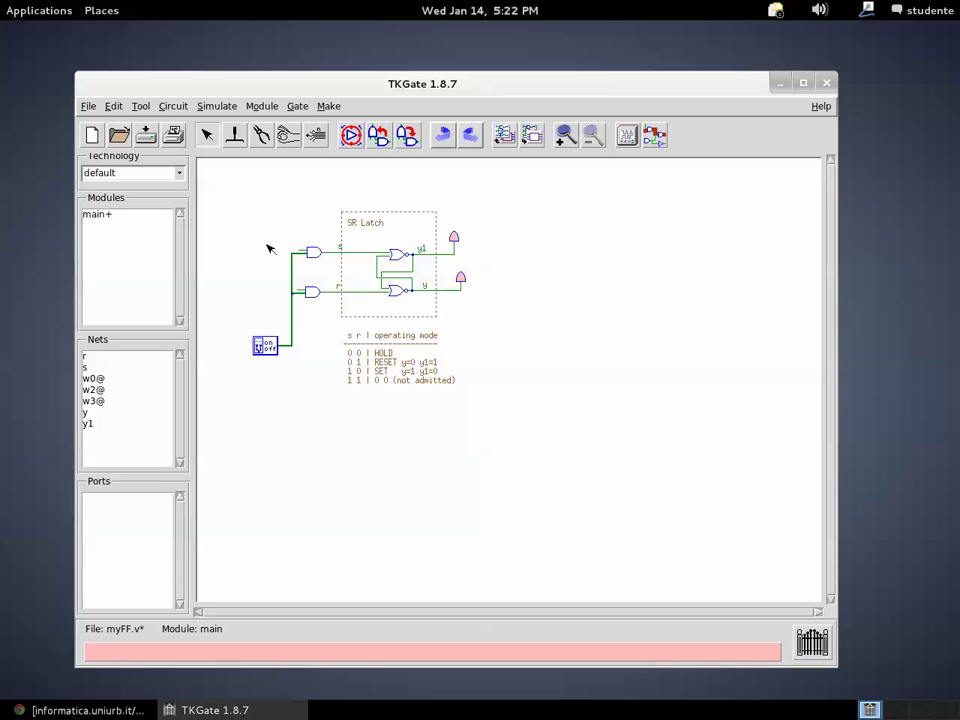
Step: Add two switches to the left of the AND gates and wire the upper one to the upper AND gate's free input
right_click(242, 224)
mouse_move(300, 233)
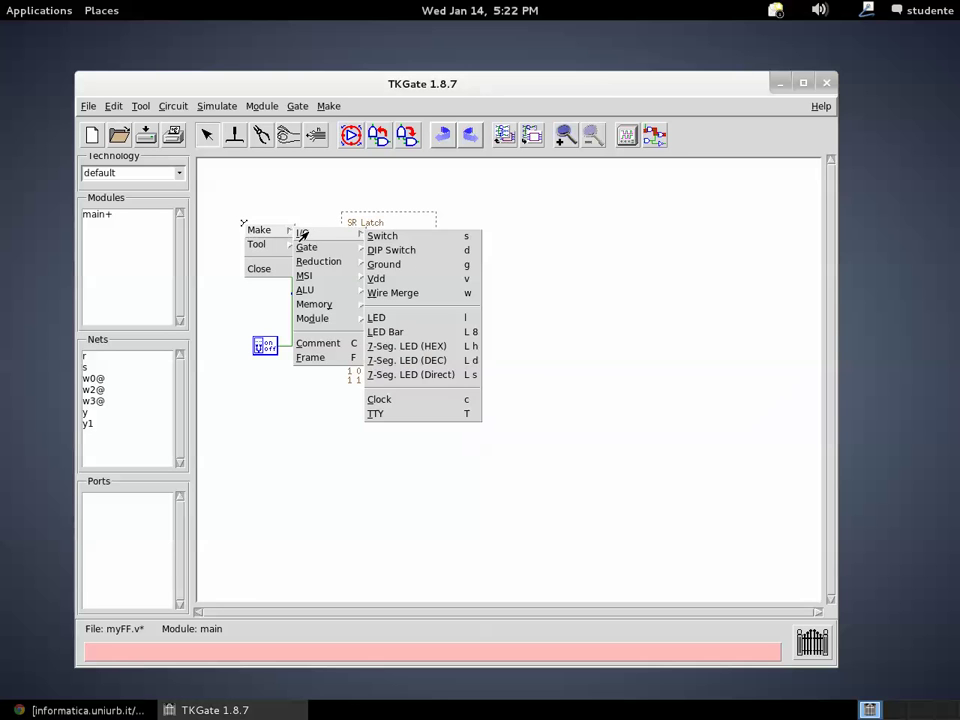
click(370, 238)
right_click(236, 274)
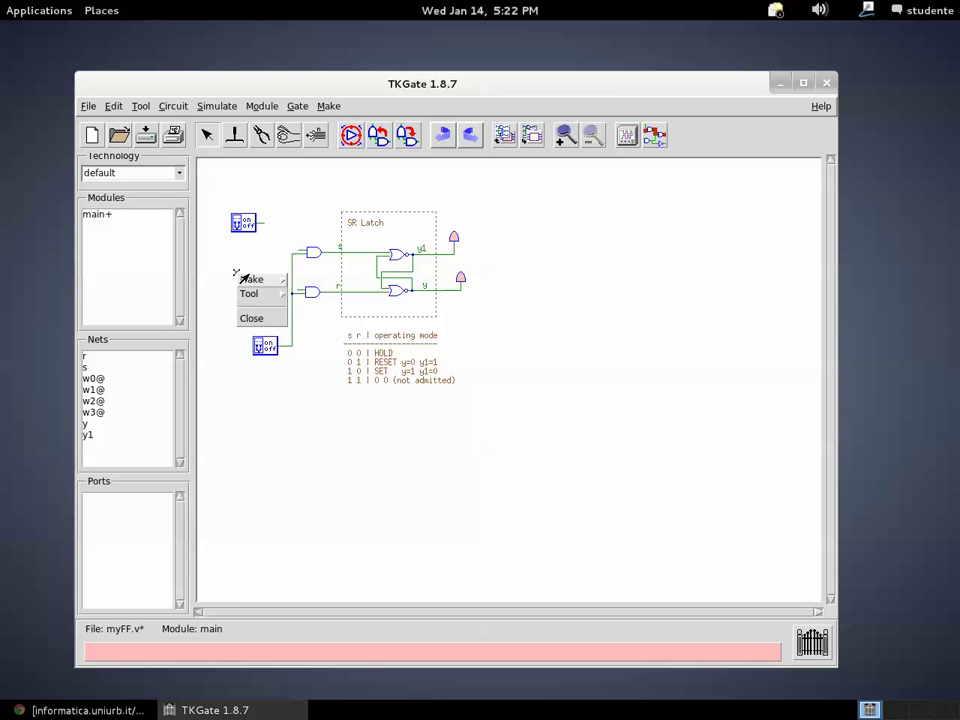
mouse_move(258, 279)
mouse_move(326, 285)
click(365, 284)
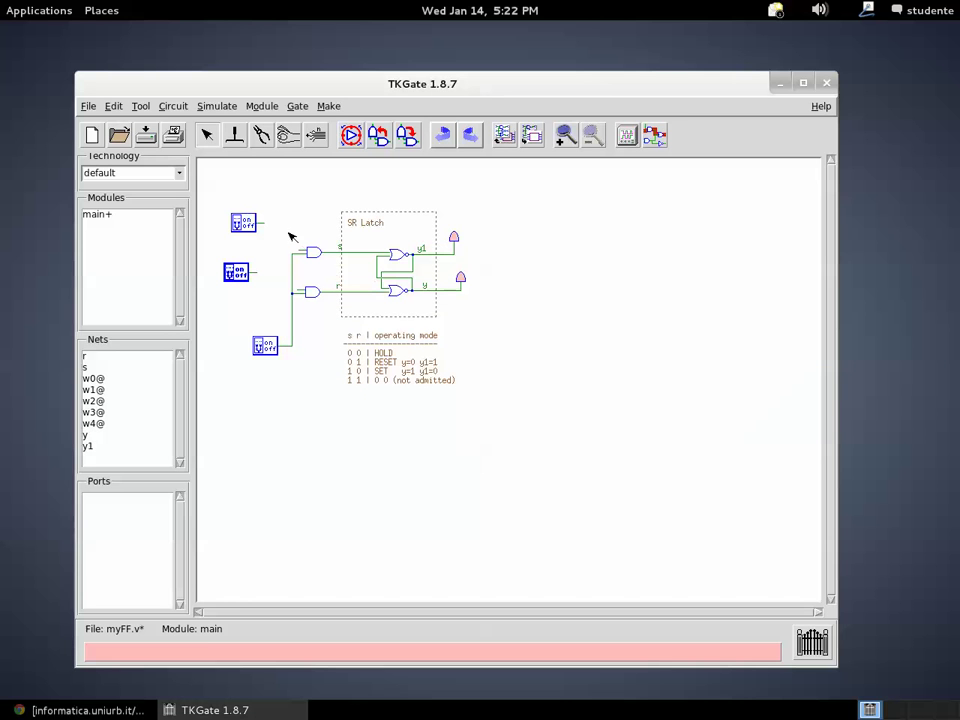
mouse_move(262, 222)
mouse_down()
mouse_move(300, 224)
mouse_move(310, 240)
mouse_move(298, 254)
mouse_move(305, 289)
mouse_up()
double_click(299, 291)
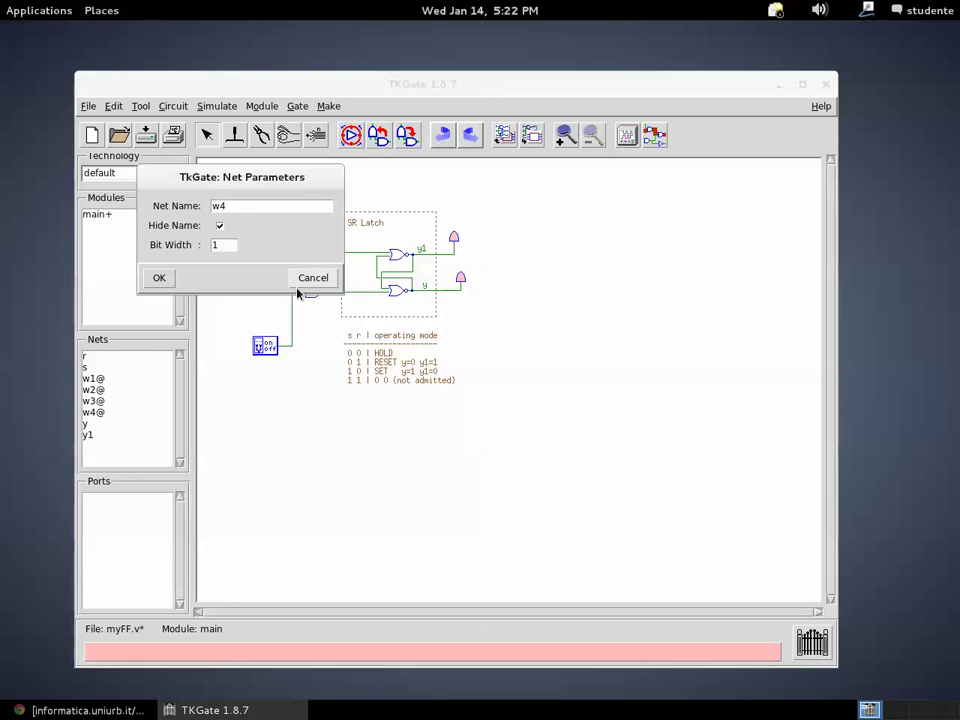
click(309, 279)
drag(298, 291, 285, 297)
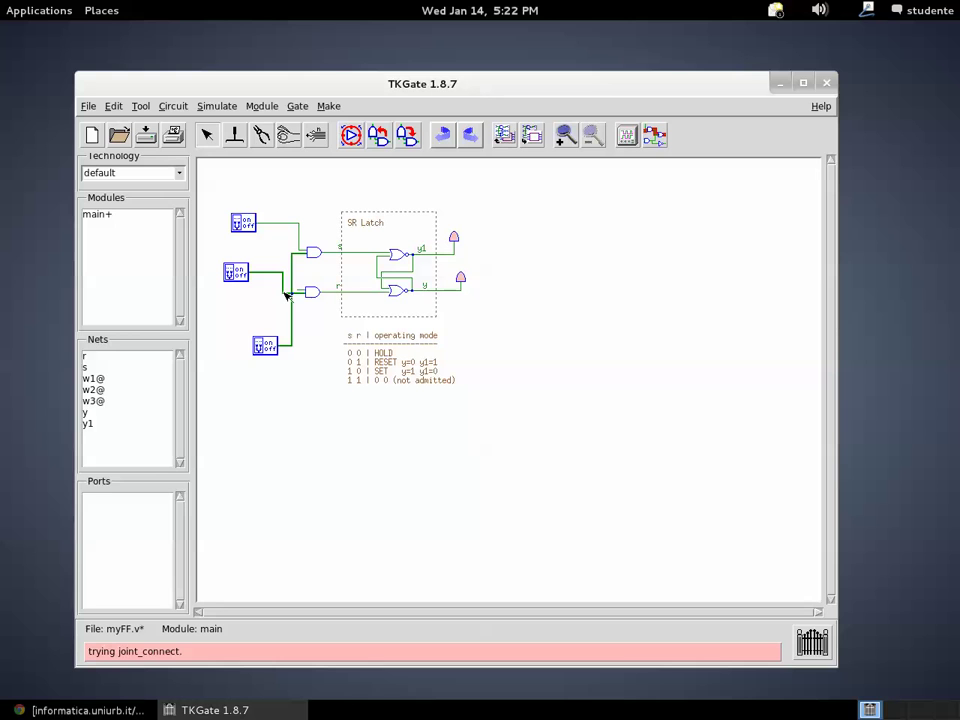
click(261, 134)
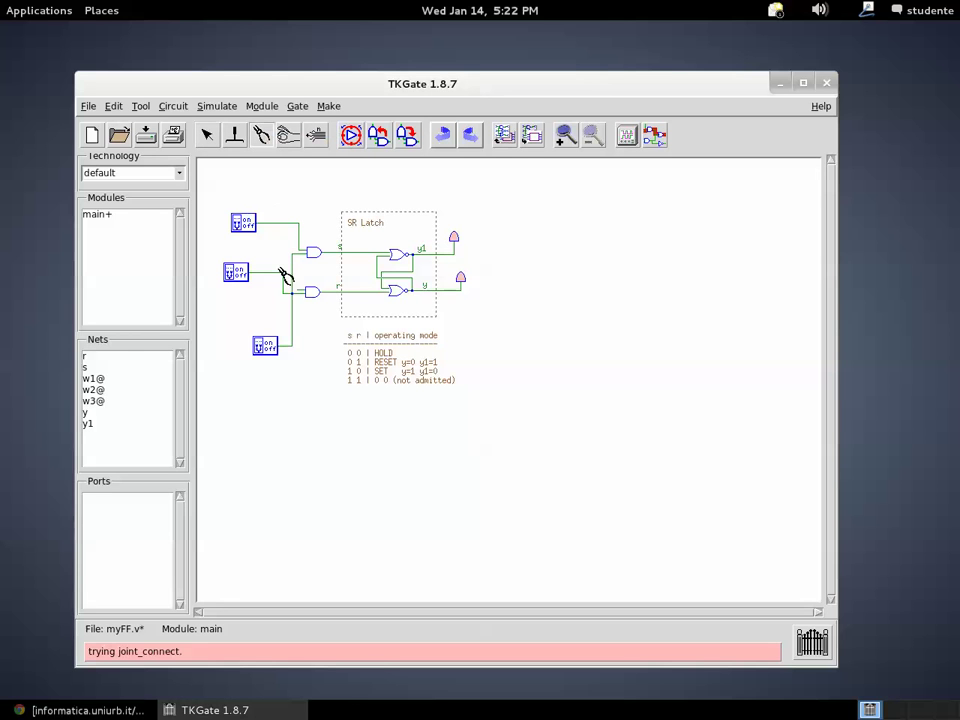
click(287, 292)
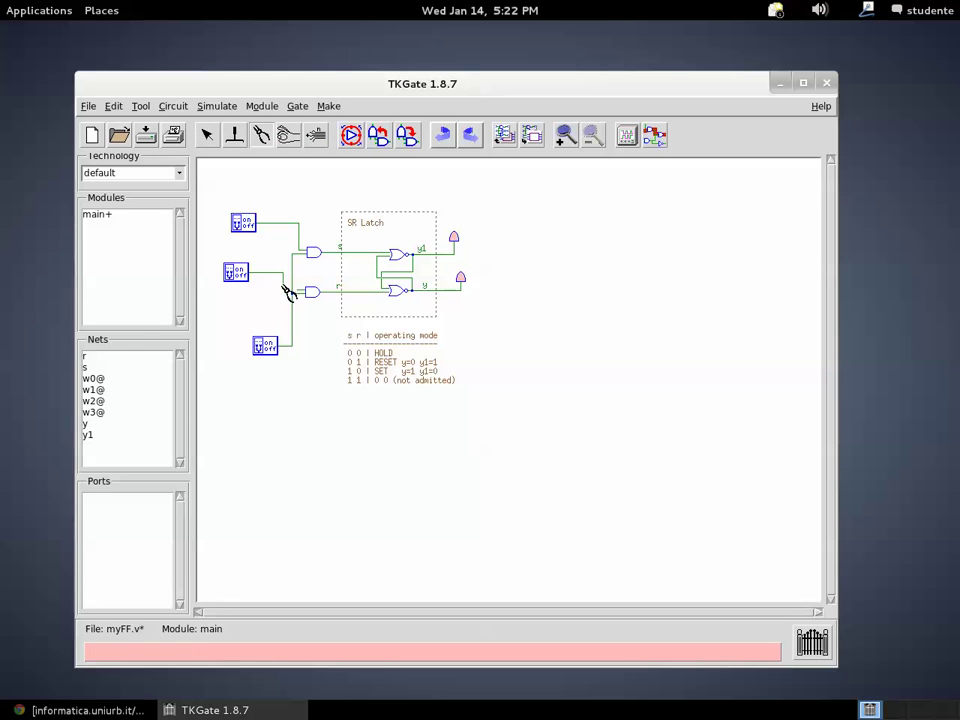
Step: Wire the middle switch to the lower AND gate's free input and align both upper switches with their gates
click(207, 134)
mouse_move(299, 291)
mouse_down()
mouse_move(297, 273)
mouse_move(286, 287)
mouse_up()
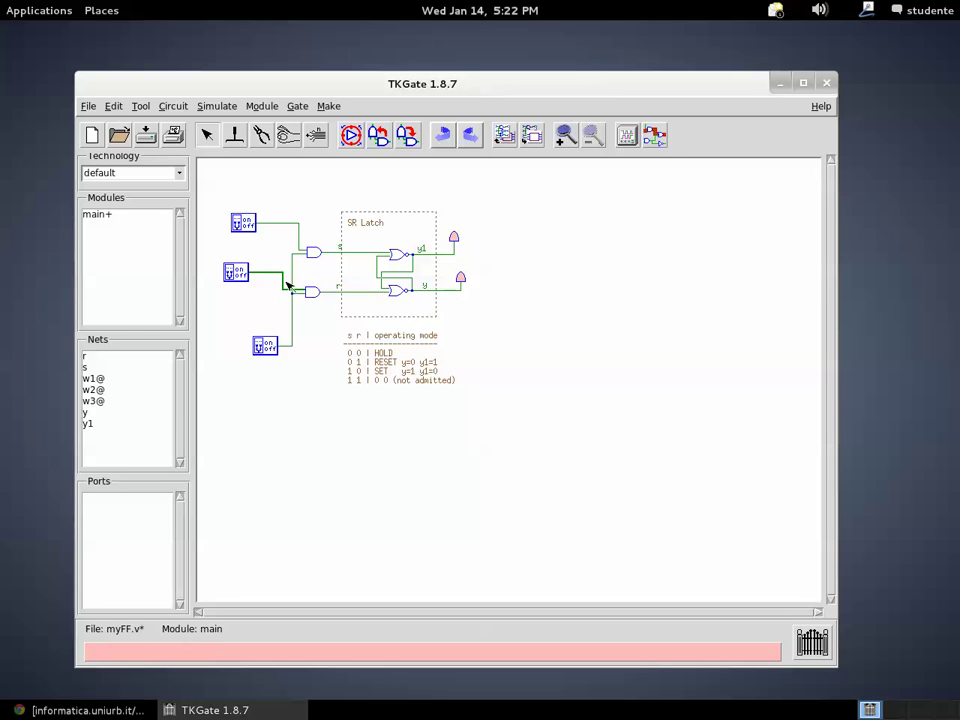
click(286, 287)
drag(241, 274, 243, 290)
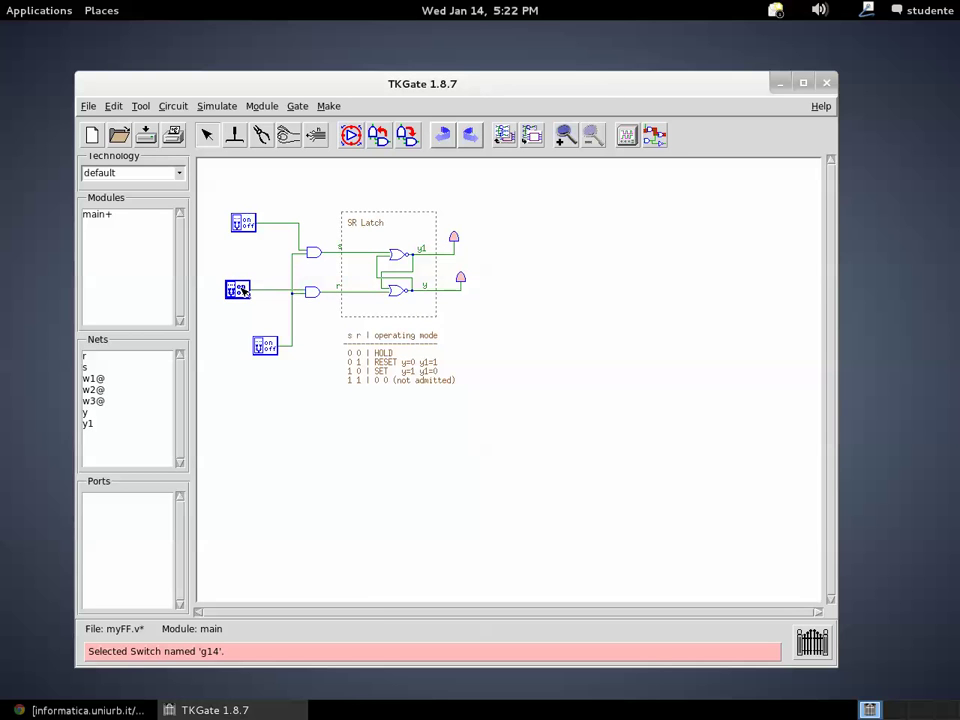
drag(254, 228, 249, 255)
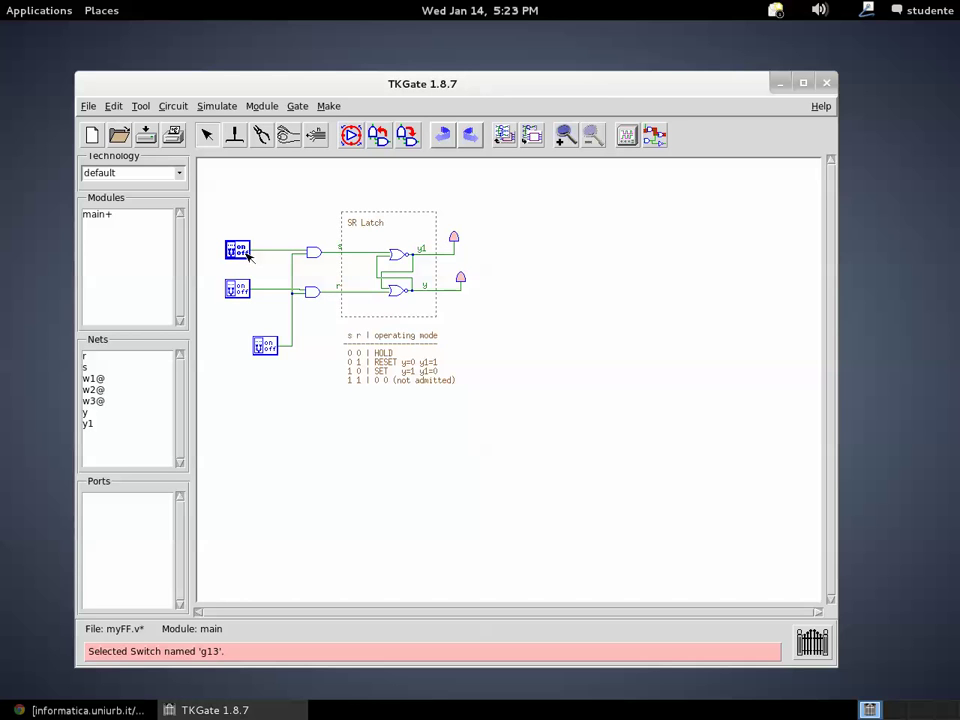
Step: Name the net from the upper switch S and make its name visible
click(267, 254)
right_click(262, 254)
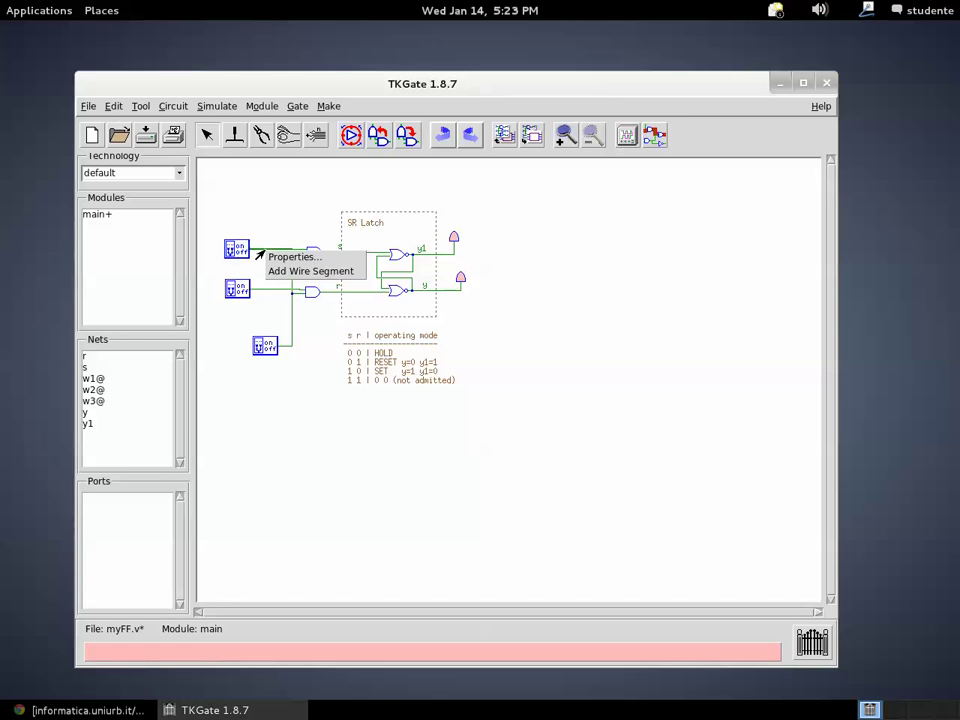
click(272, 257)
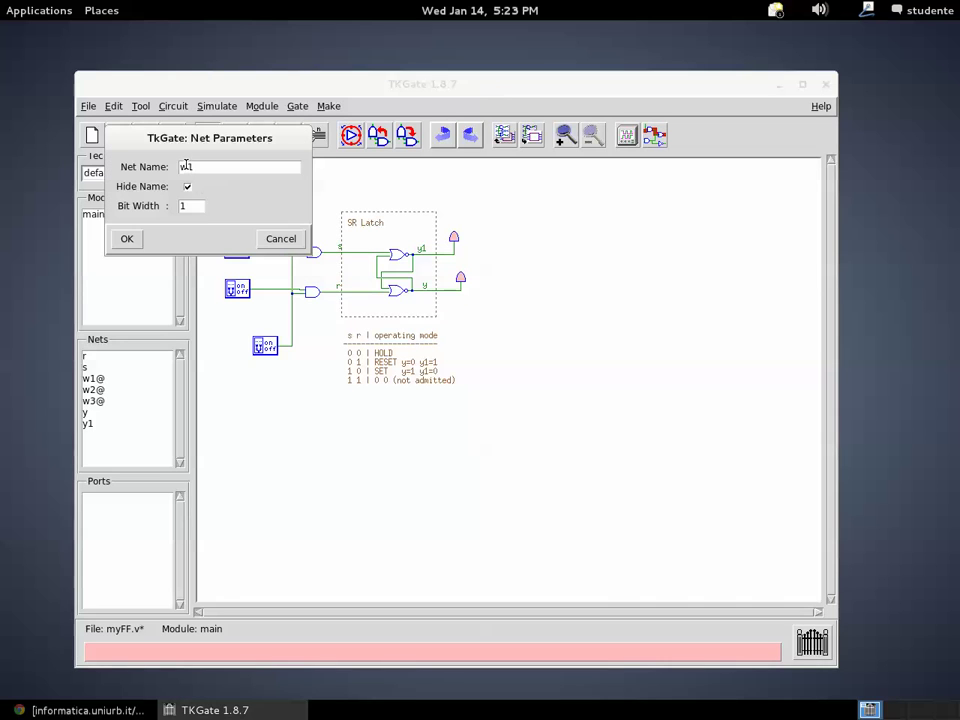
drag(199, 167, 152, 172)
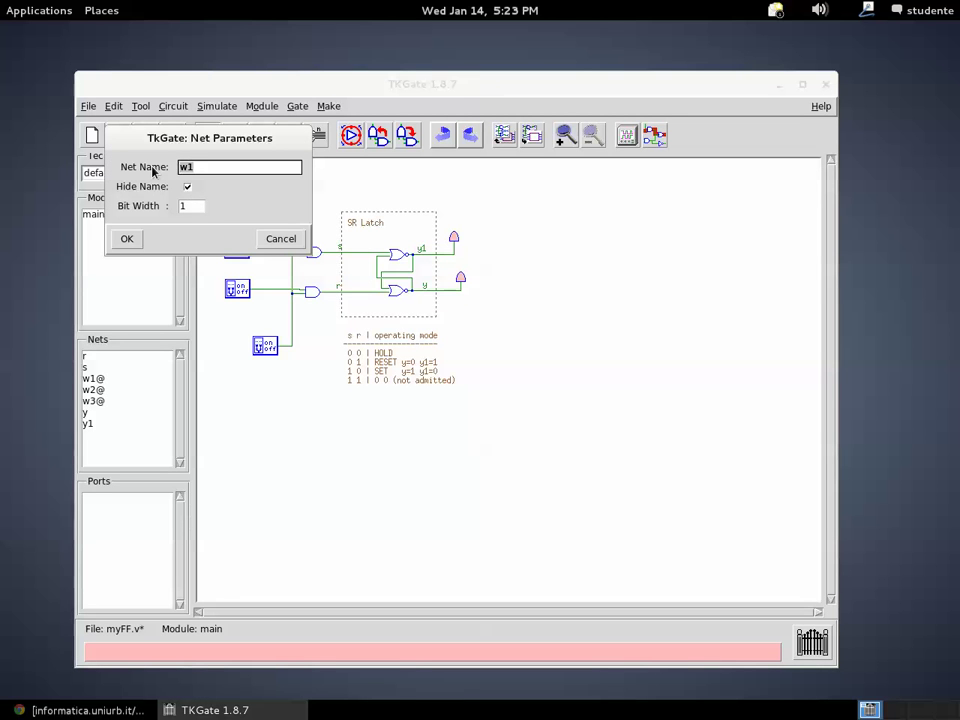
text(S)
click(187, 187)
click(127, 239)
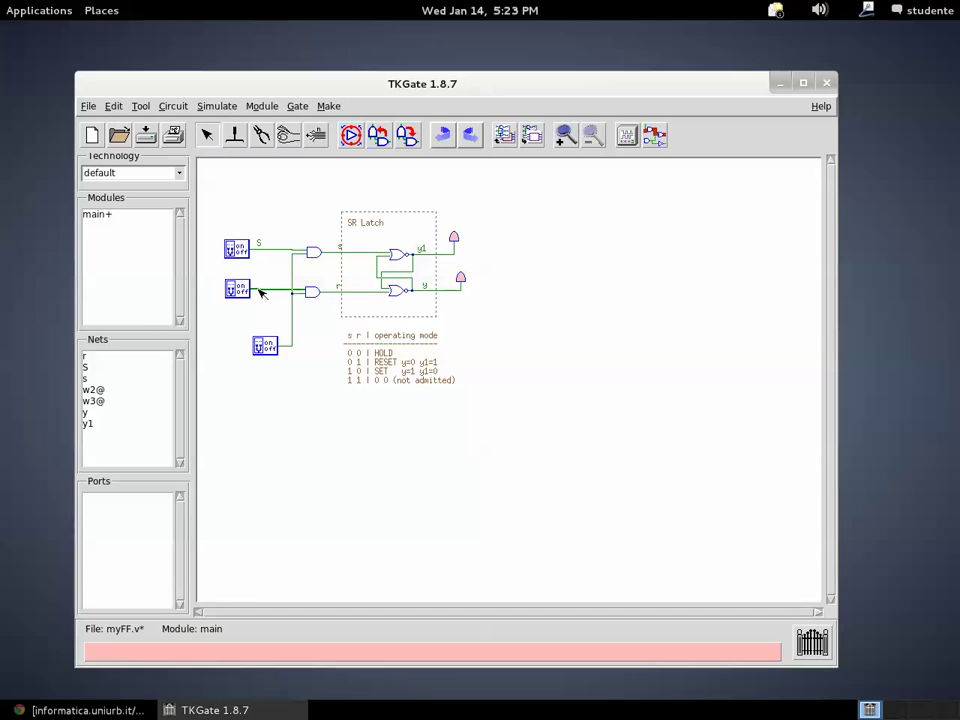
Step: Name the net from the middle switch R with its name visible, and shift that switch slightly left
right_click(259, 292)
click(271, 298)
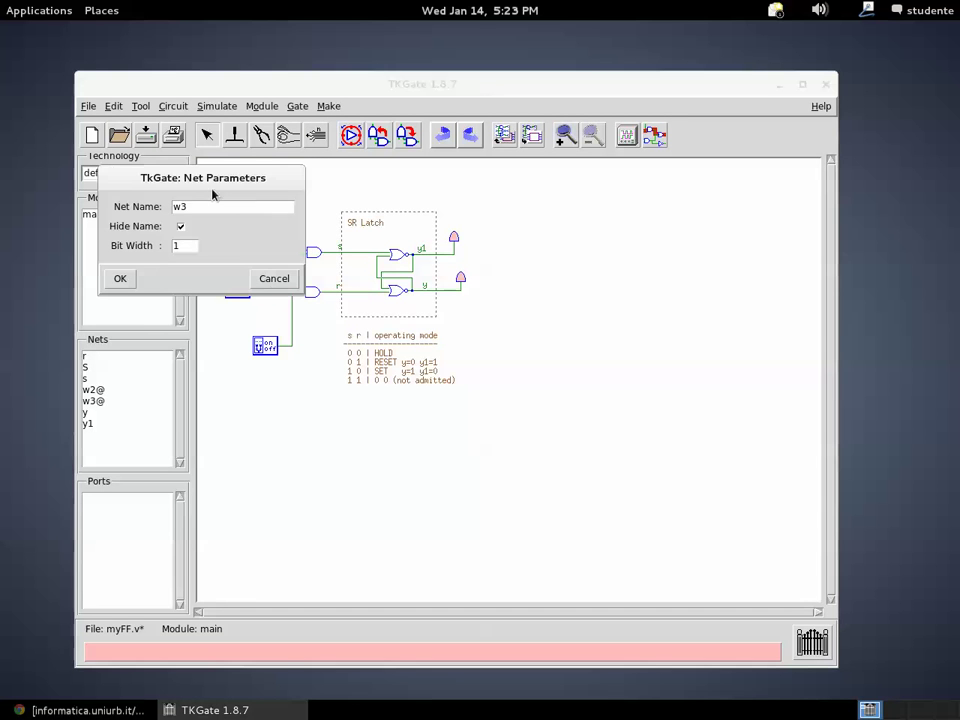
drag(206, 205, 168, 205)
text(R)
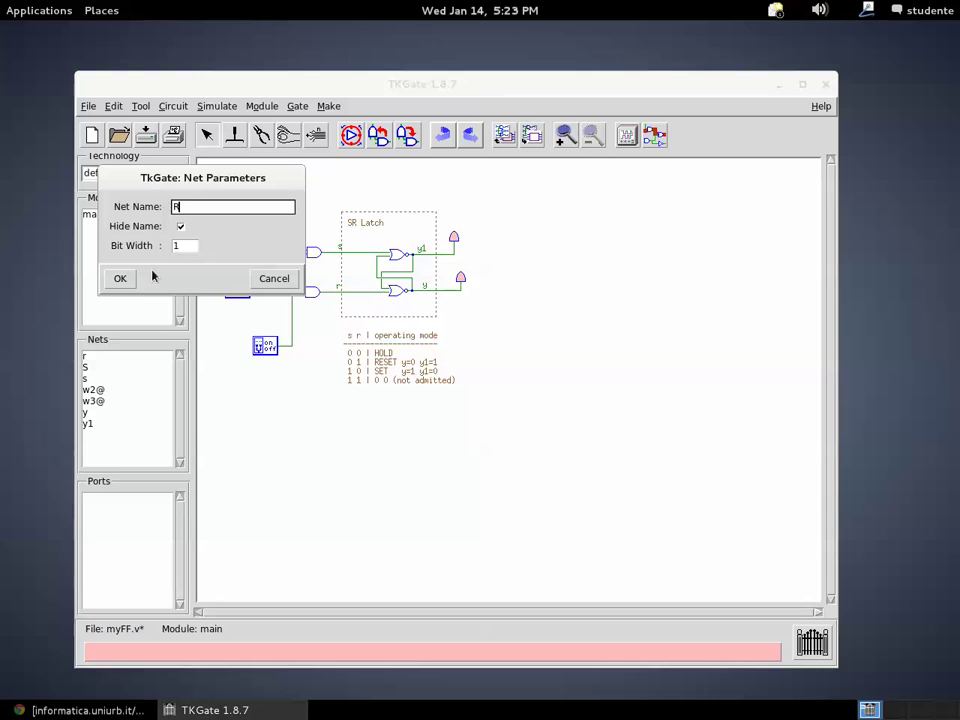
click(180, 226)
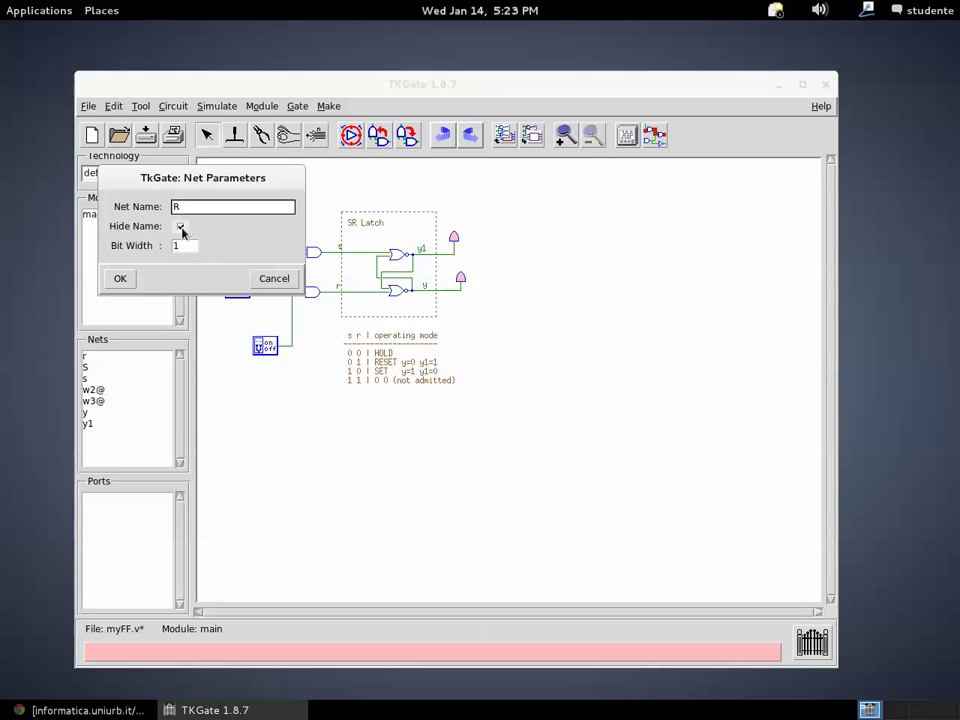
click(120, 278)
drag(252, 286, 247, 287)
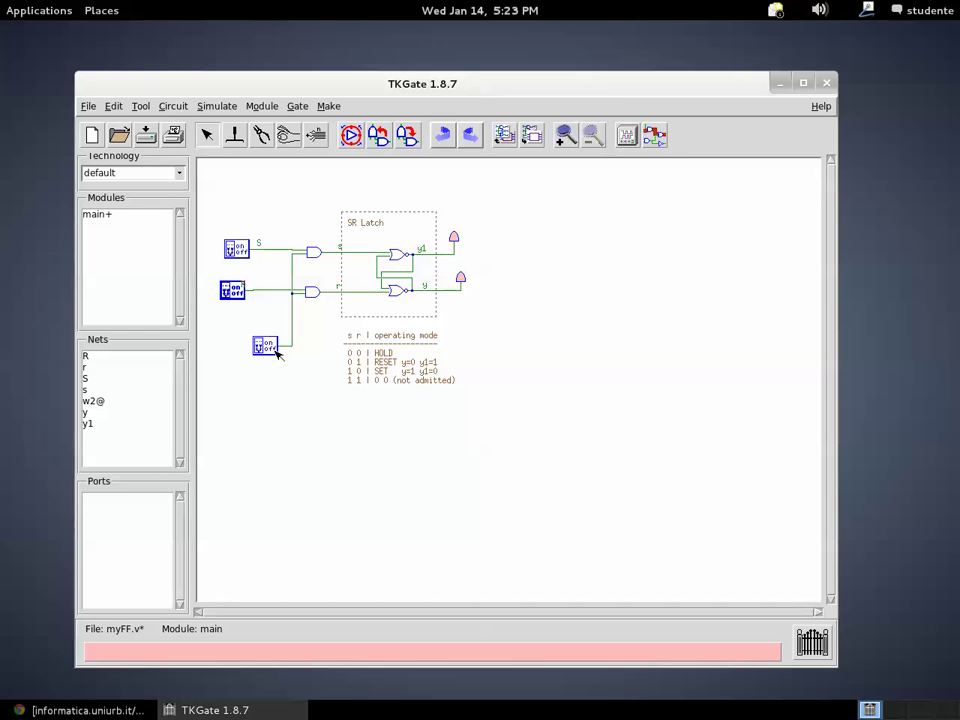
Step: Move the lowest switch further left, name its net clock and make the net name visible
drag(275, 354, 255, 362)
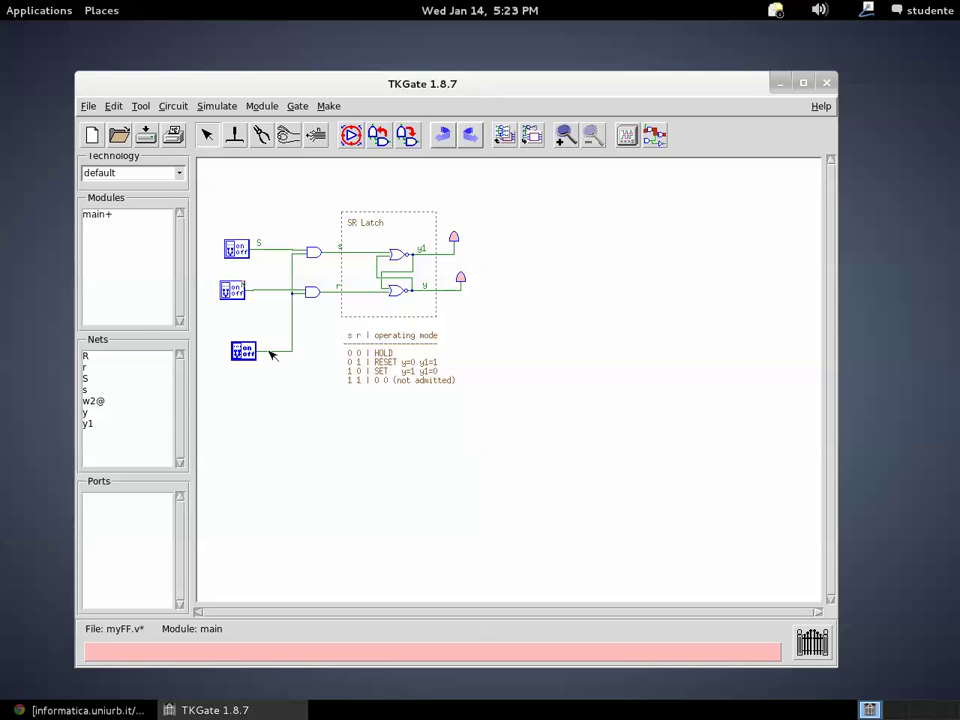
click(283, 354)
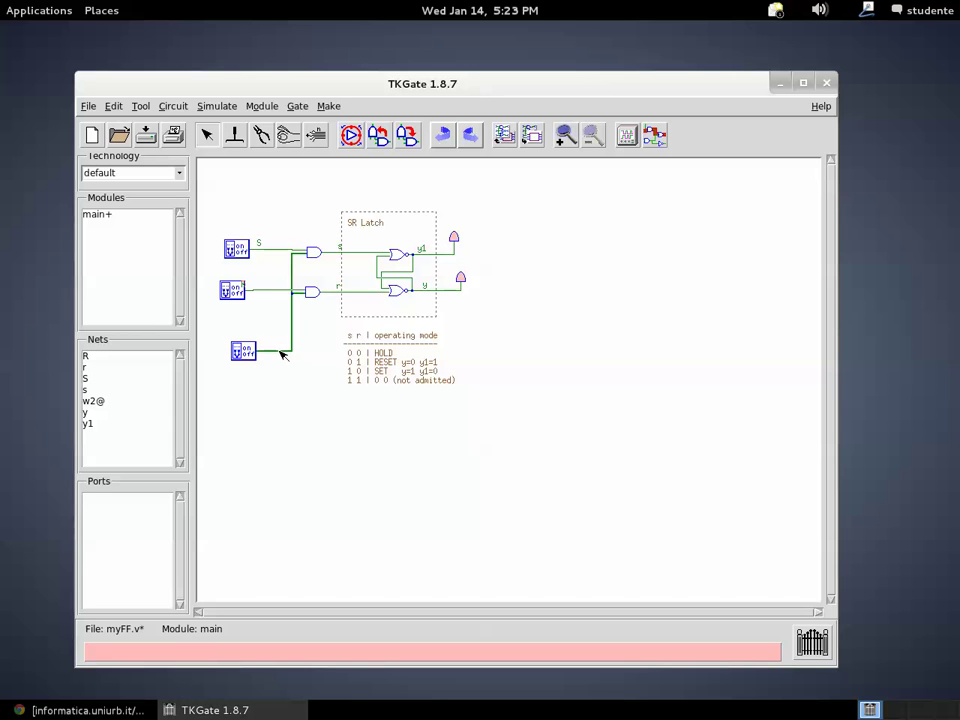
right_click(283, 354)
click(298, 358)
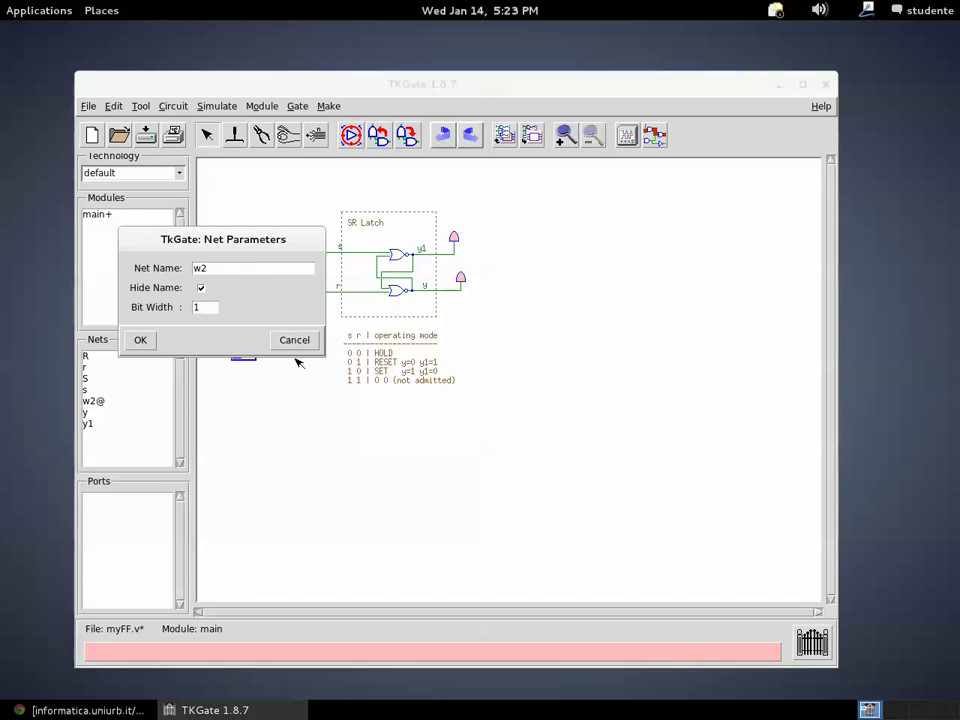
text(clock)
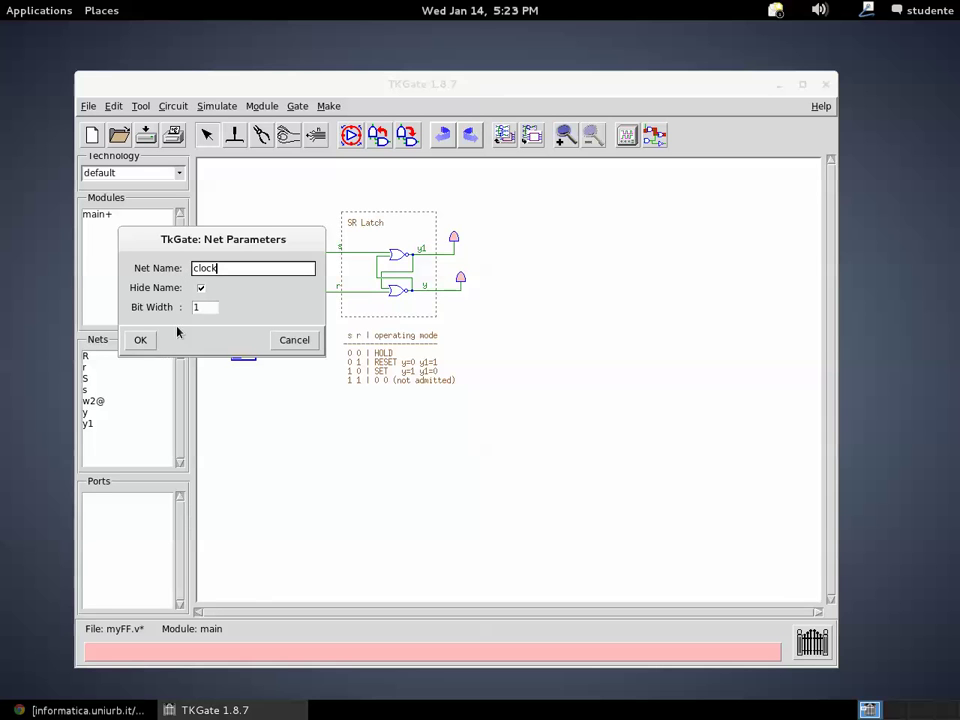
click(201, 288)
click(141, 340)
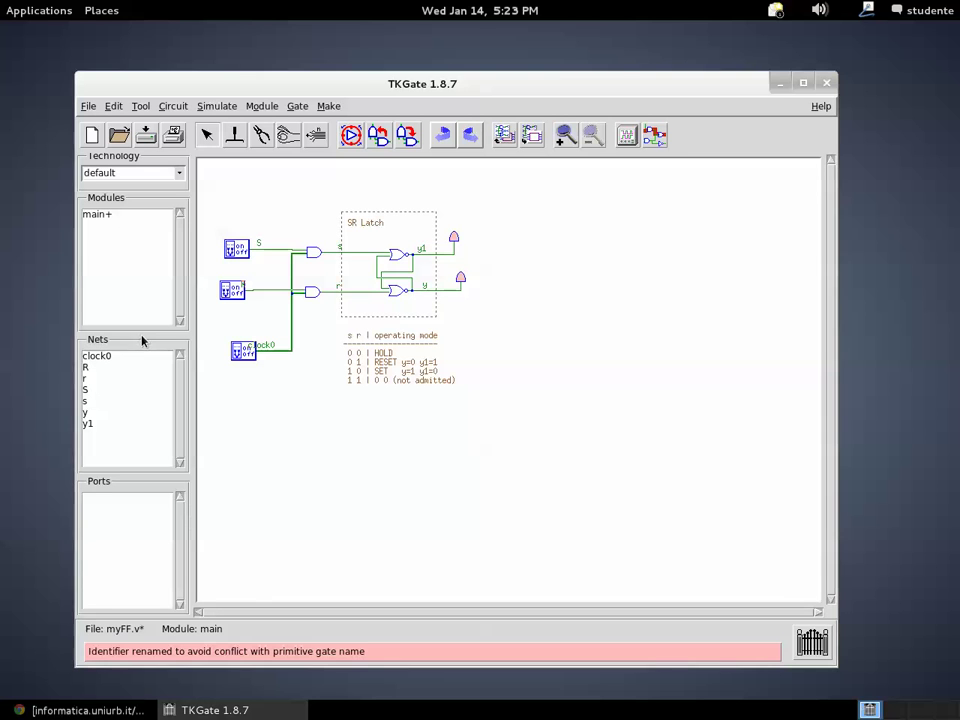
click(267, 345)
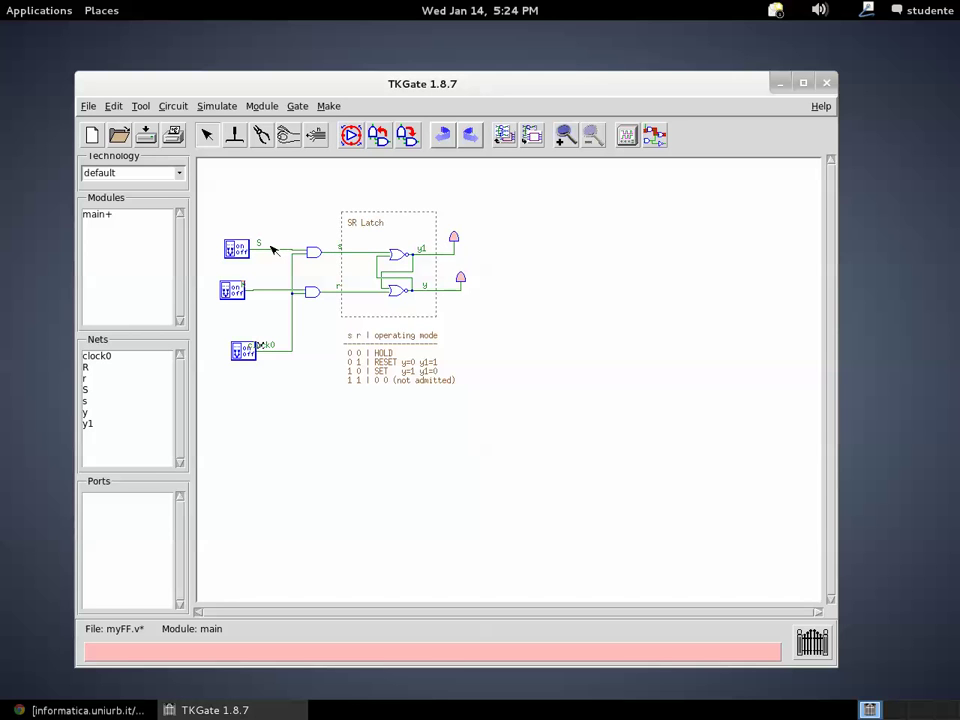
Step: Start and run the simulation, moving the scope window aside and bringing the circuit window to the front
click(224, 109)
click(229, 134)
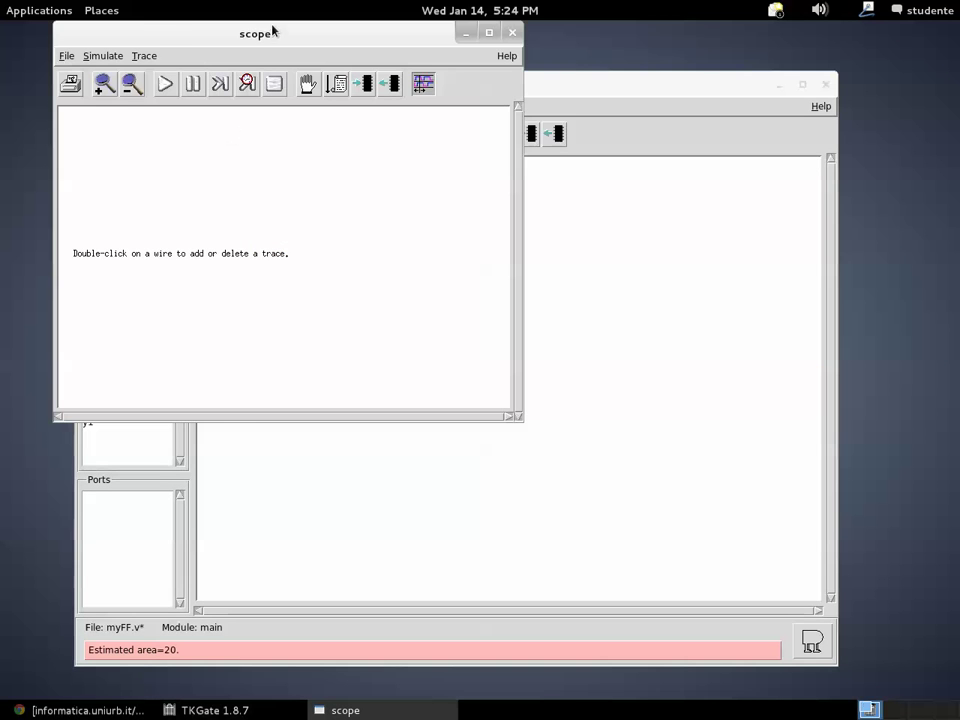
drag(272, 30, 735, 178)
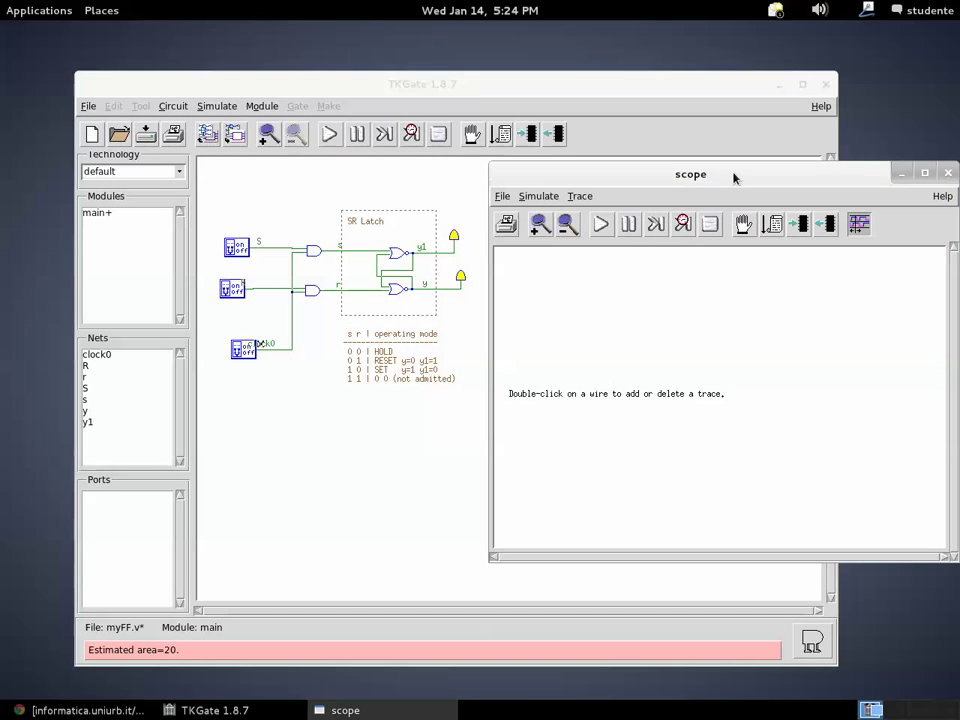
click(600, 226)
click(563, 96)
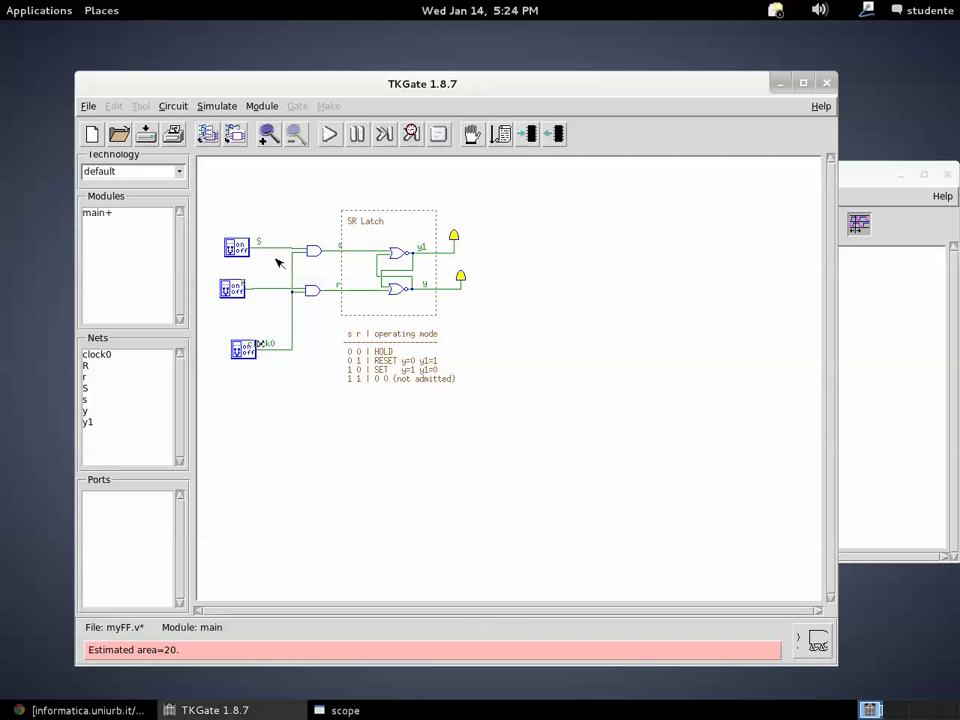
Step: Toggle the S, R and clock switches in the running simulation to test the gated latch
click(234, 288)
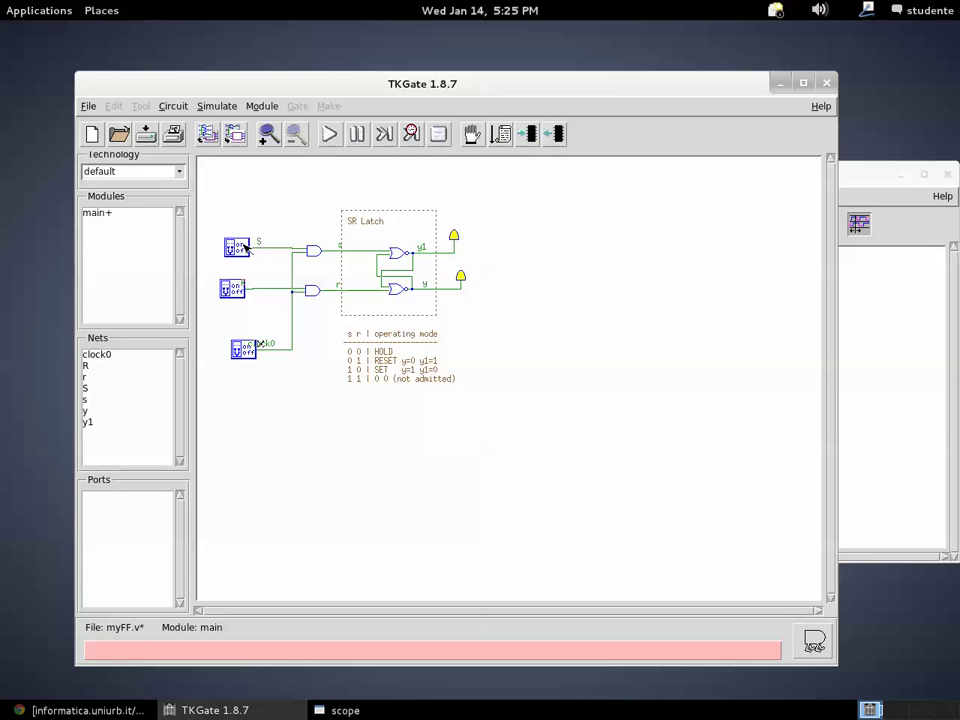
click(242, 249)
click(236, 286)
click(250, 349)
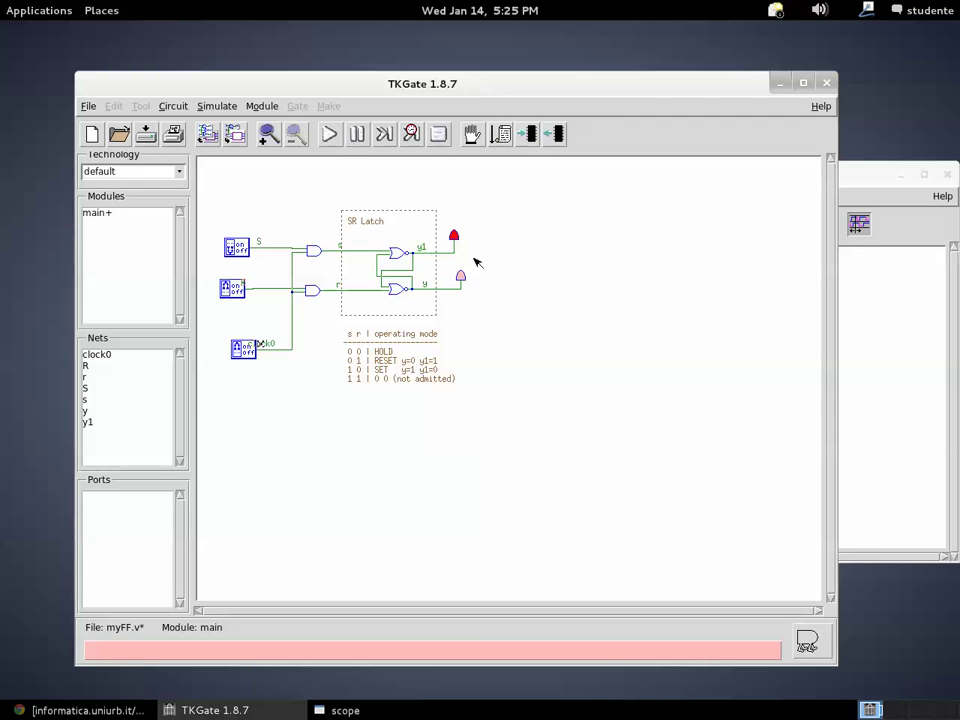
click(248, 352)
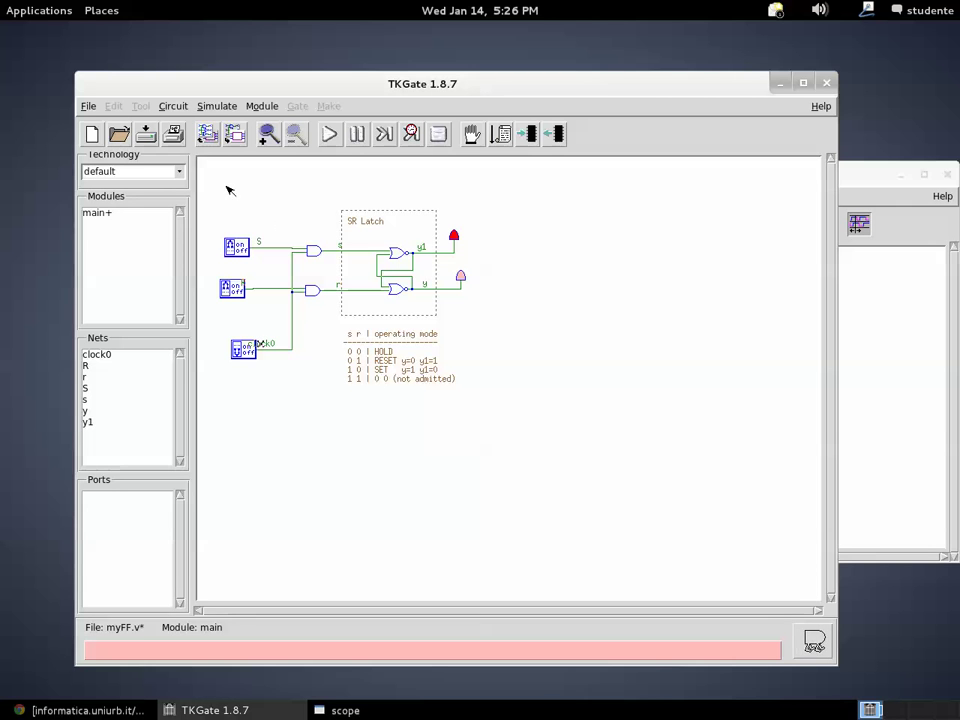
Step: End the simulation and return to editing the circuit
right_click(277, 192)
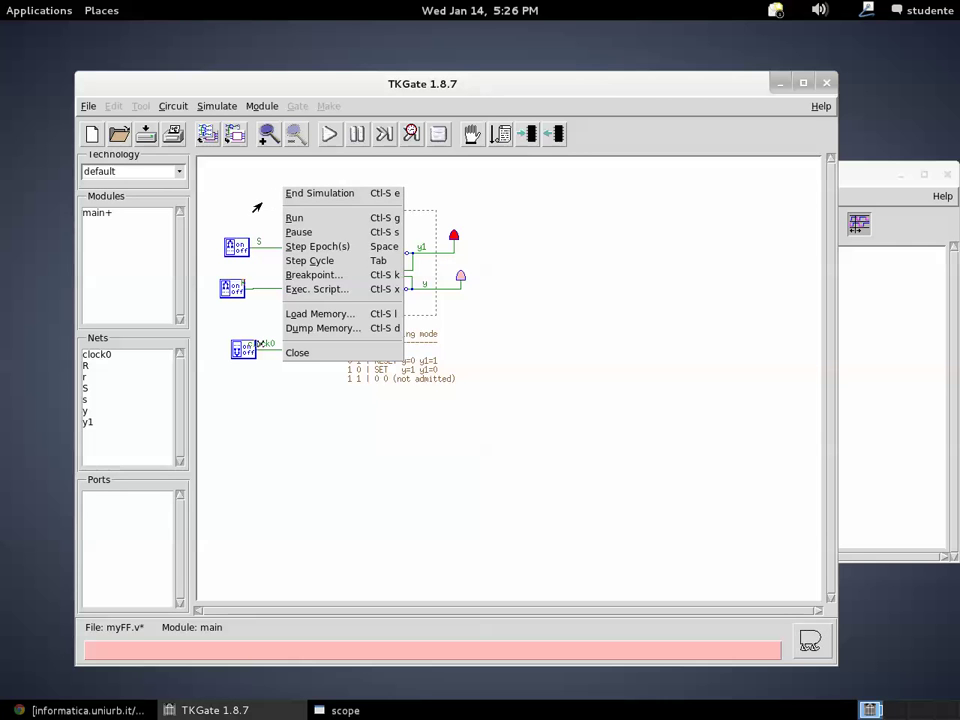
click(257, 208)
click(437, 134)
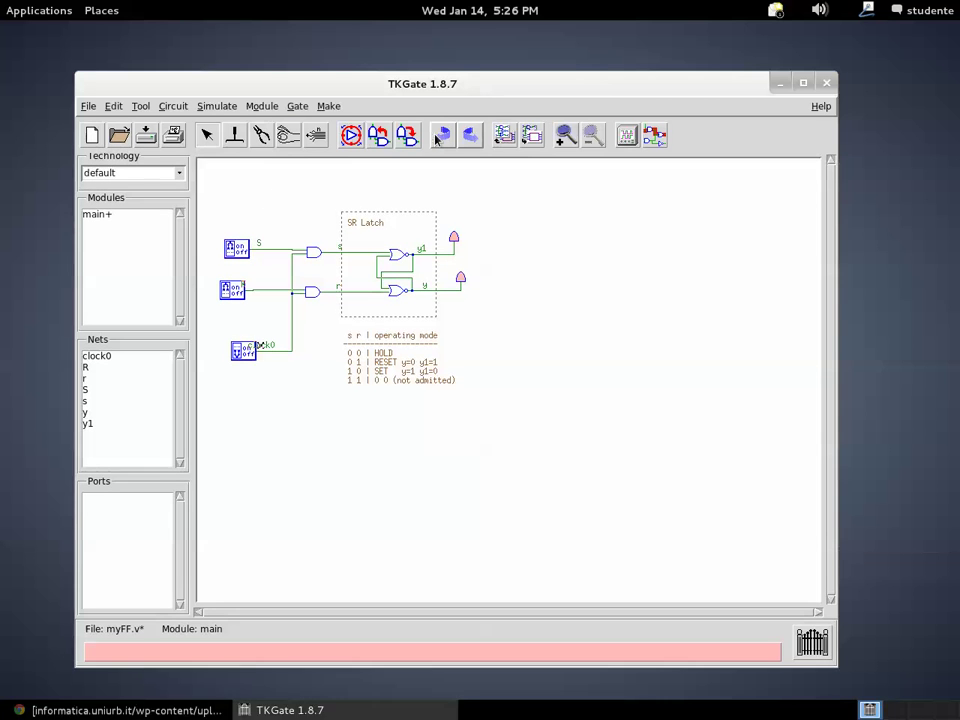
Step: Add a frame enclosing the two AND gates and the SR Latch frame
right_click(275, 182)
mouse_move(305, 204)
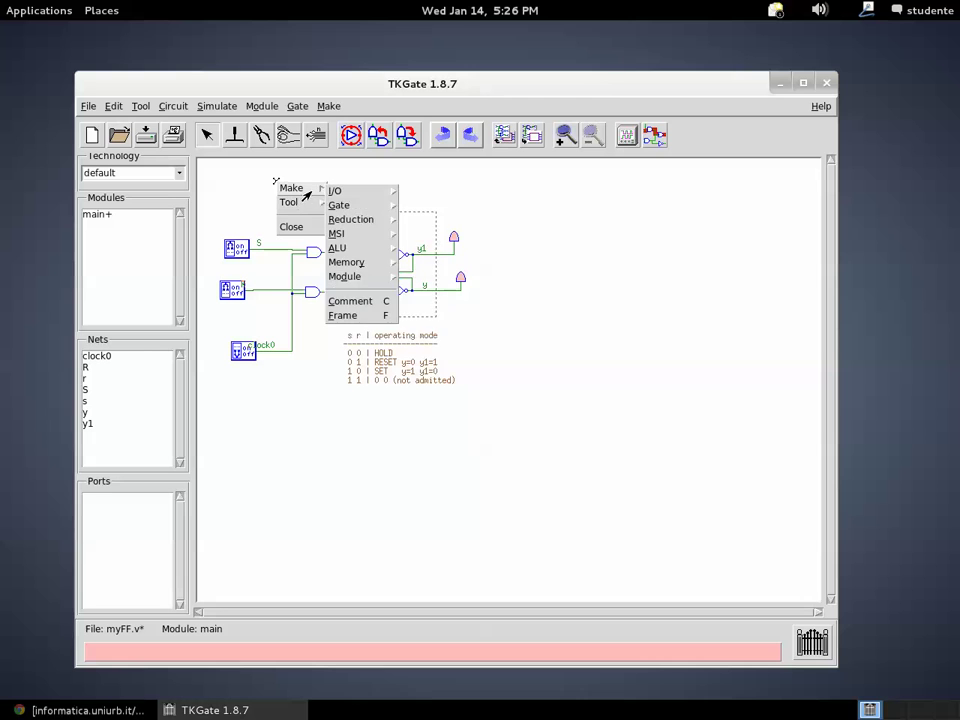
click(345, 313)
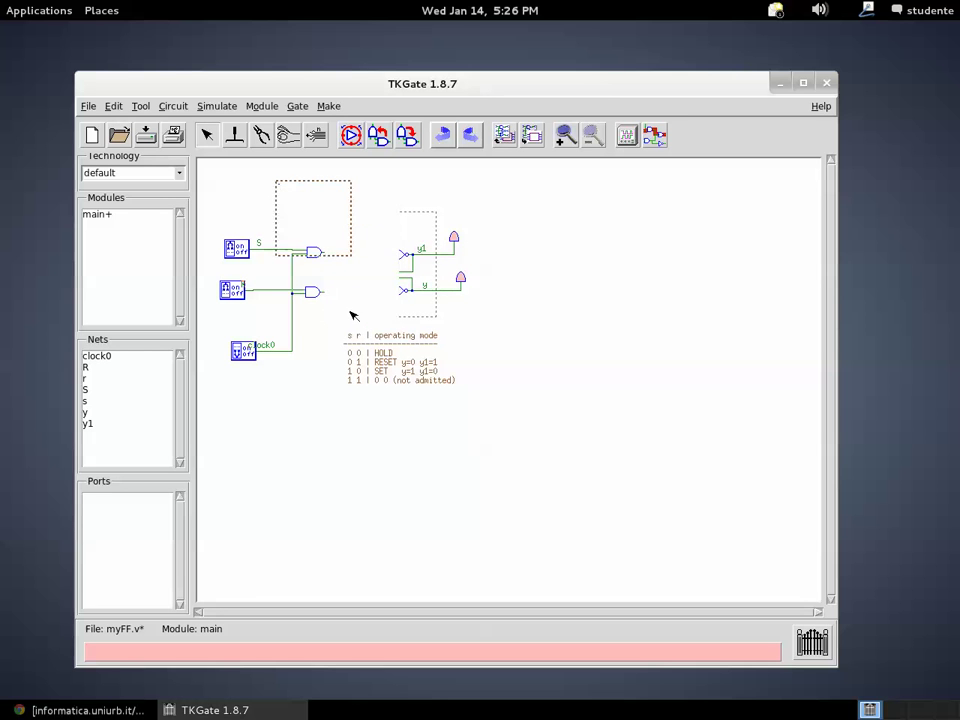
click(307, 185)
drag(307, 185, 309, 208)
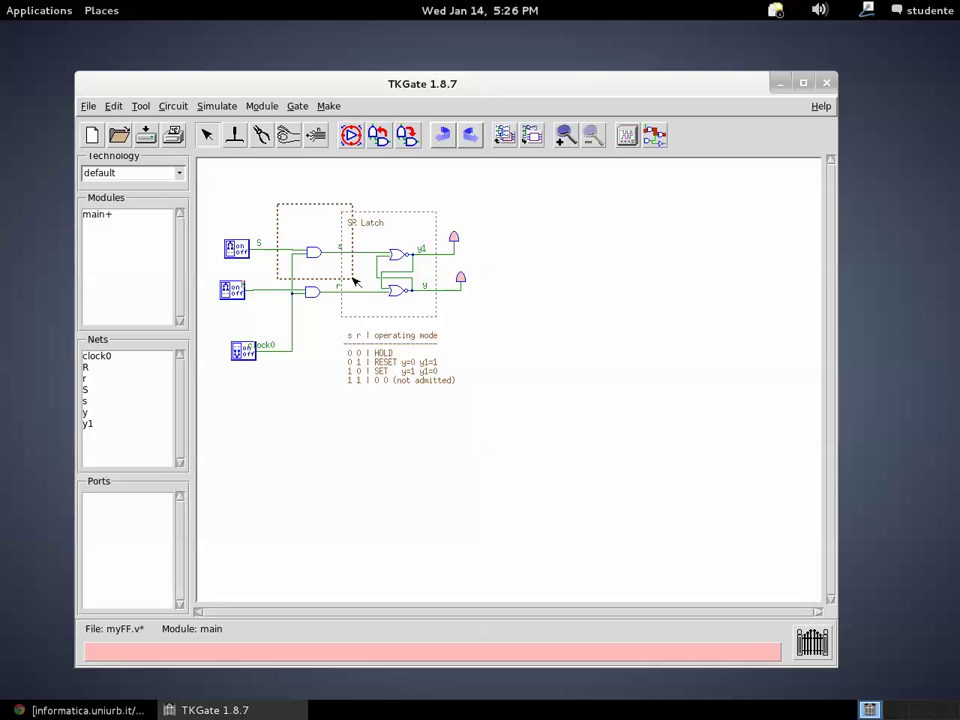
drag(353, 278, 443, 328)
drag(364, 205, 363, 201)
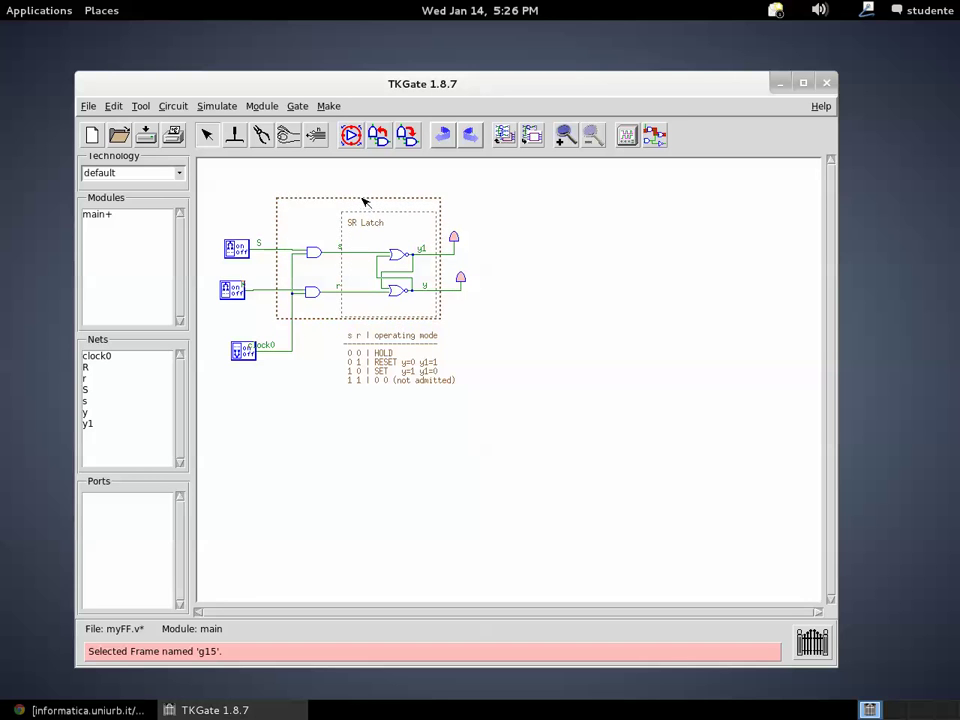
Step: Add the comment "SR FlipFlop" and place it in the upper-left corner of the outer frame
right_click(292, 217)
mouse_move(306, 226)
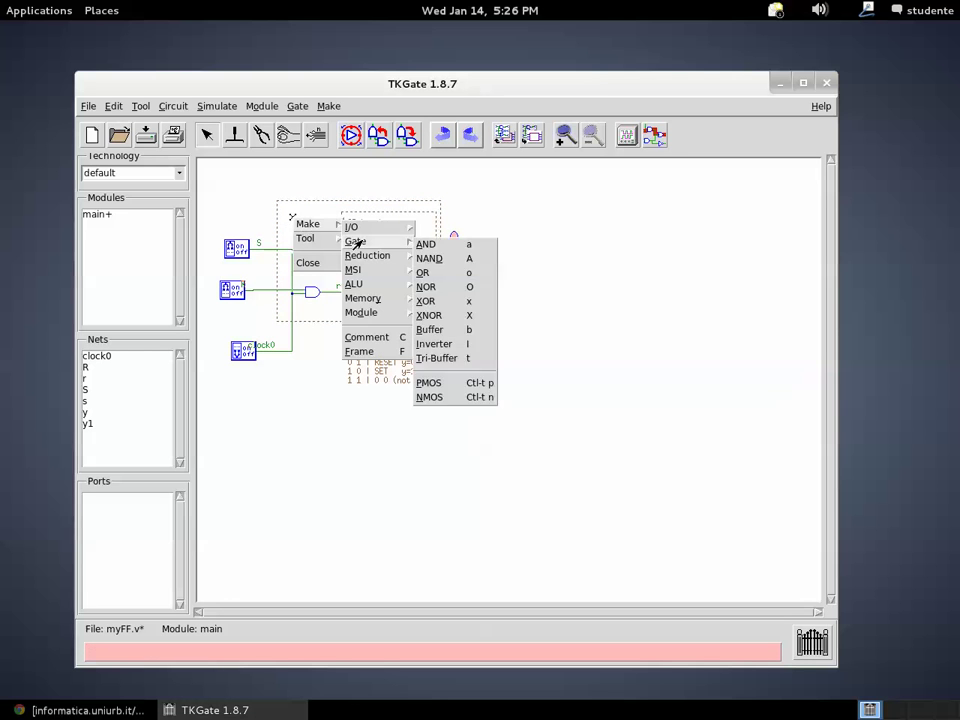
click(367, 337)
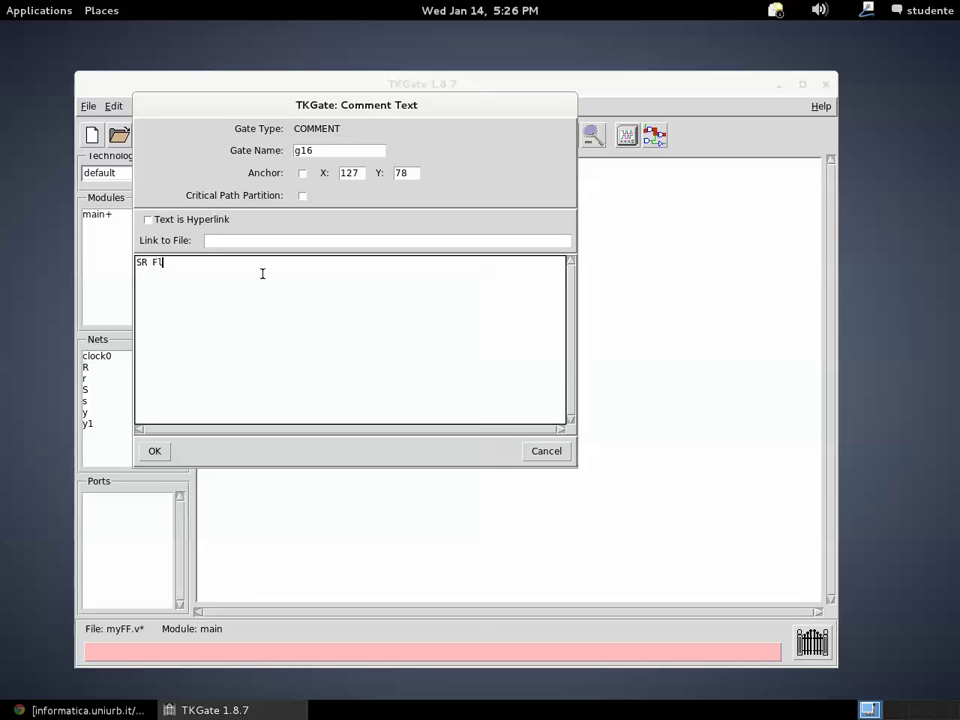
text(SR FlipFlop)
click(154, 452)
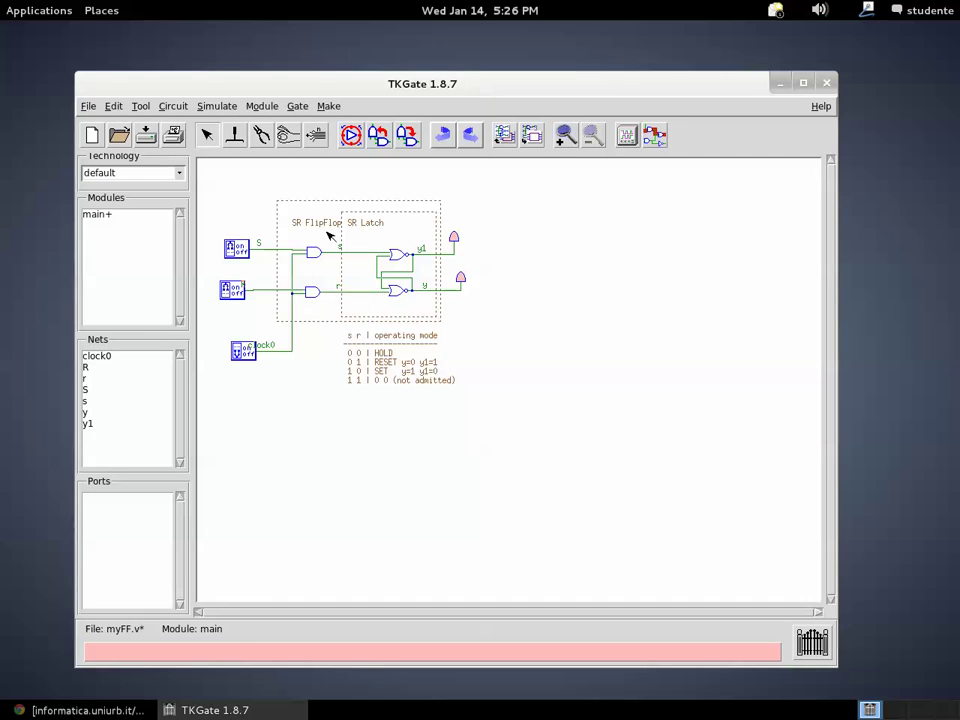
drag(323, 229, 315, 219)
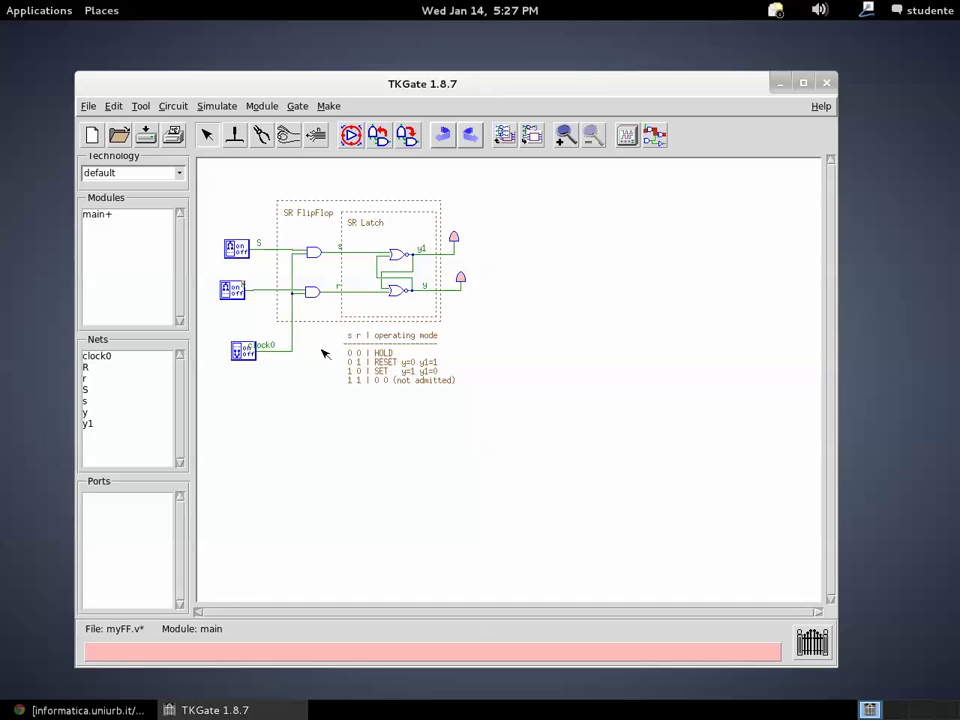
Step: Start a comment below the latch table with the header "clock0 S R | s r | operating mode", keeping the circuit in view
right_click(292, 425)
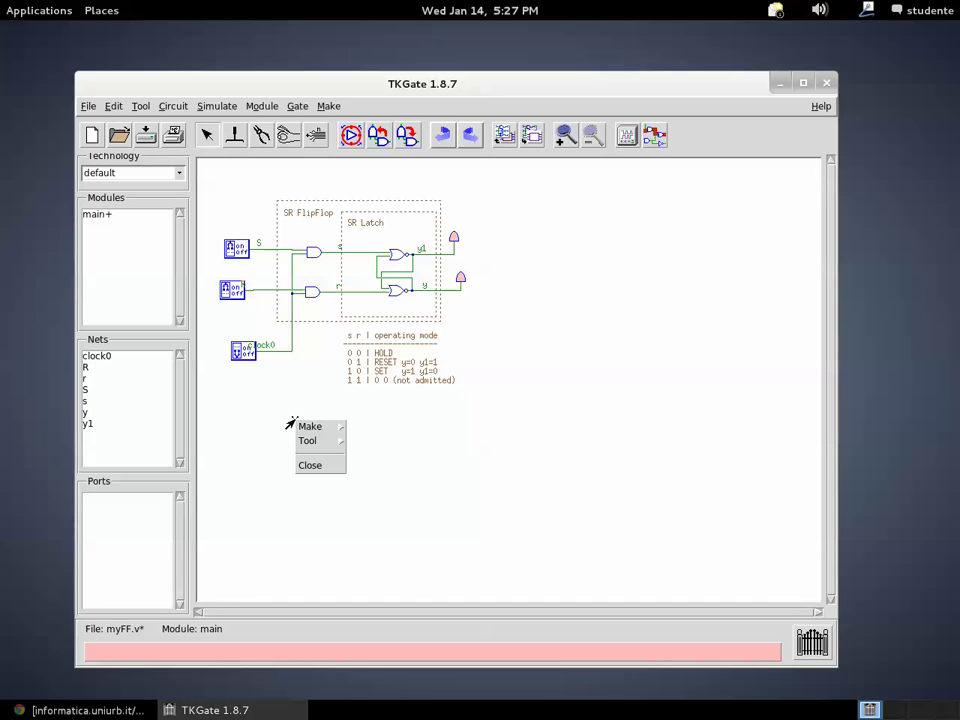
mouse_move(303, 426)
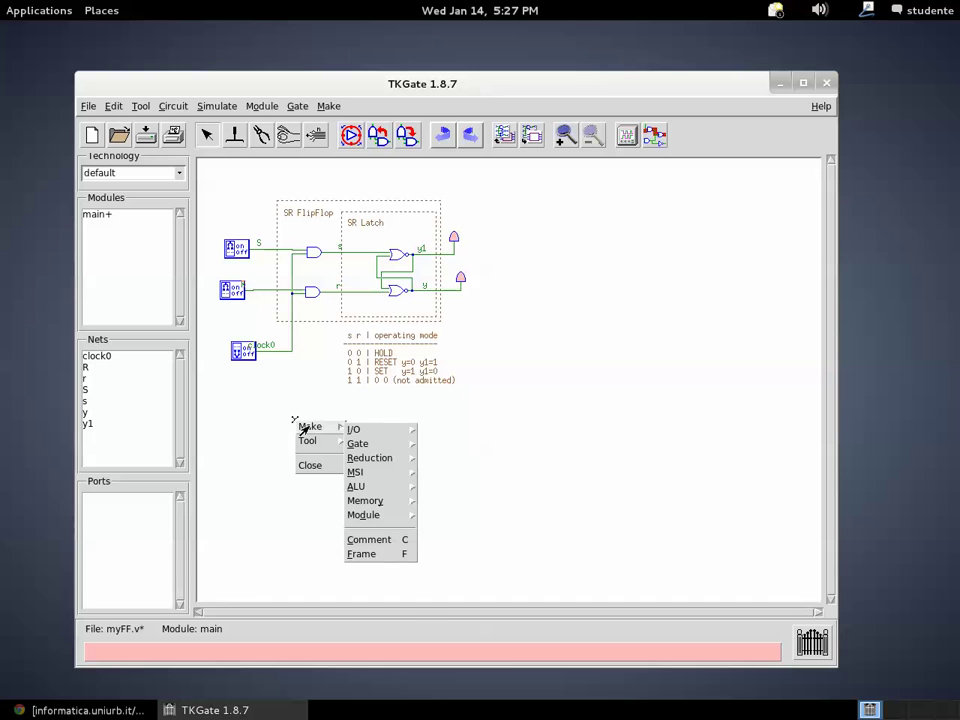
click(363, 541)
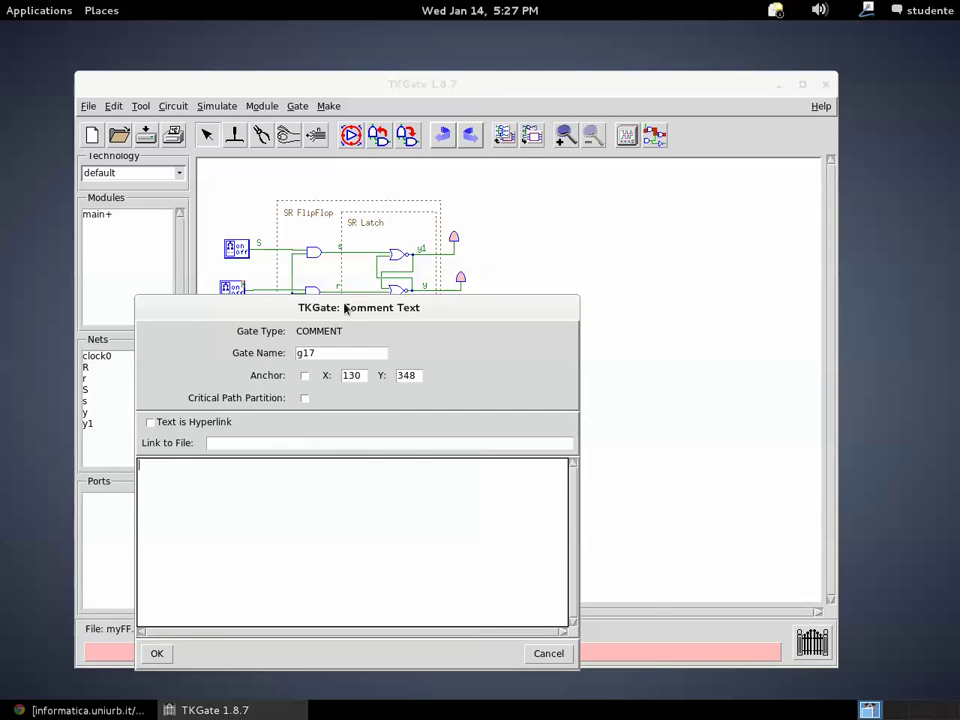
drag(523, 307, 748, 192)
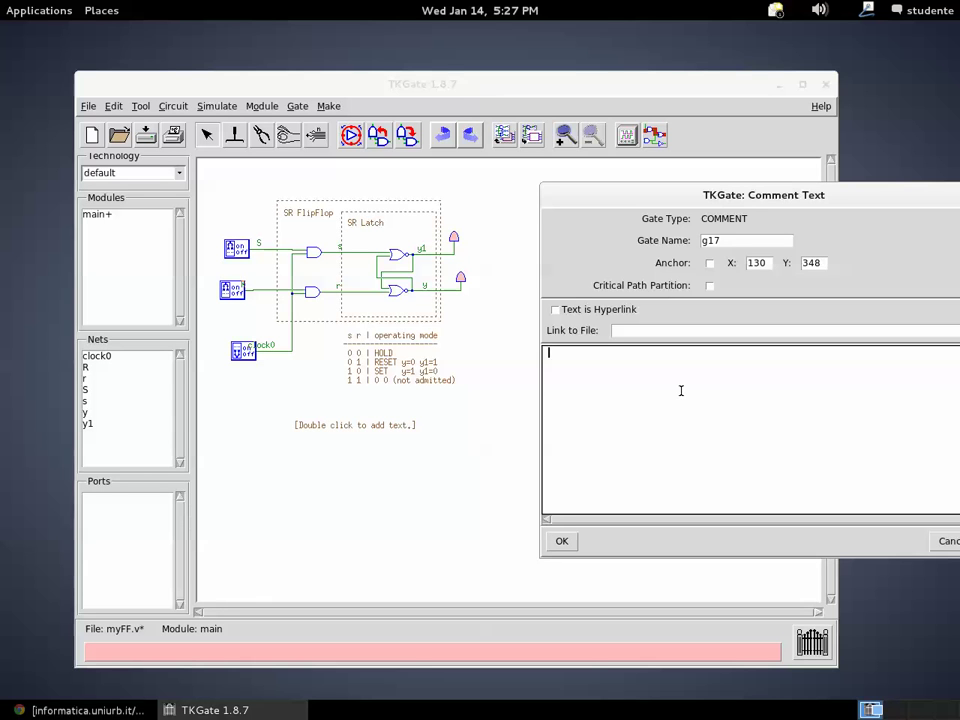
text(clock0 S R | s r |)
text(operating mode )
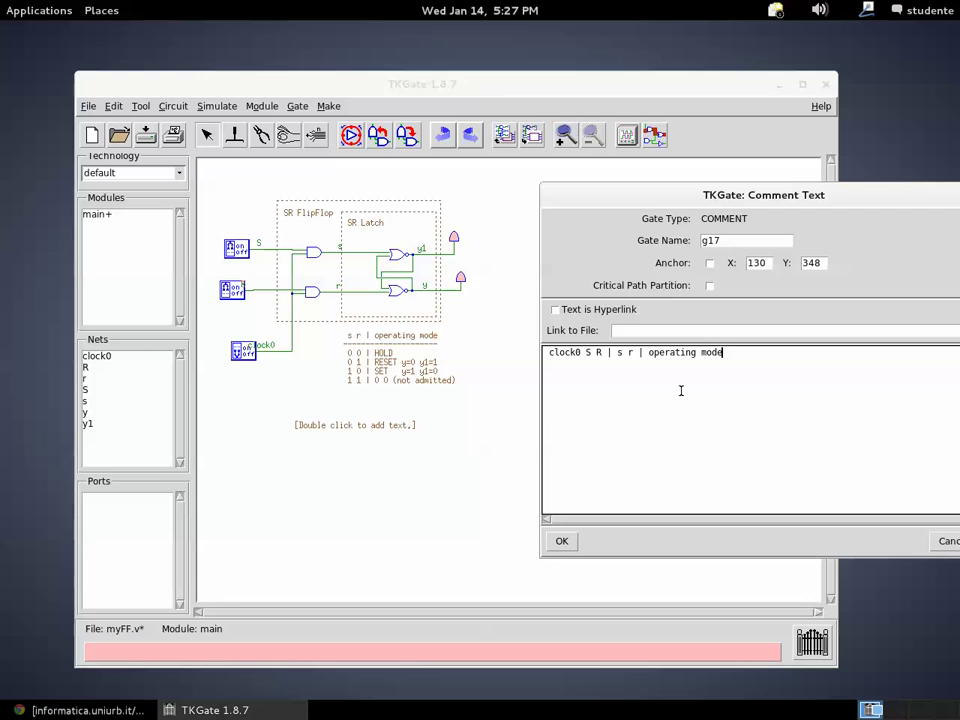
Step: Add a dashed separator line and the row "0 - - | 0 0 | HOLD" to the comment table
text(---------------------------------)
key(Return)
text(0   0)
key(BackSpace)
text(- -)
text(| 0 0)
text( |)
text( HOLD )
Step: Add the rows "1 0 0 | 0 0 | HOLD" and "1 0 1 | 0 1 | RESET" to the comment table
text(   1)
text(   0)
text( 0)
text( | 0)
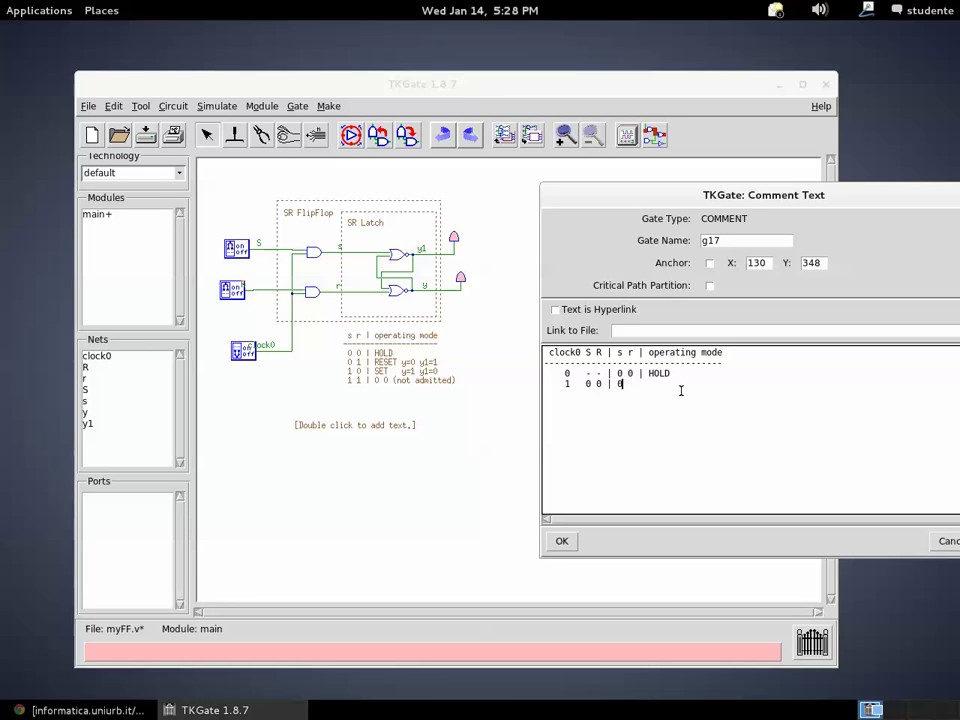
text( 0 | HOLD)
key(Return)
text(1   0 1 | 0 1 | RESET)
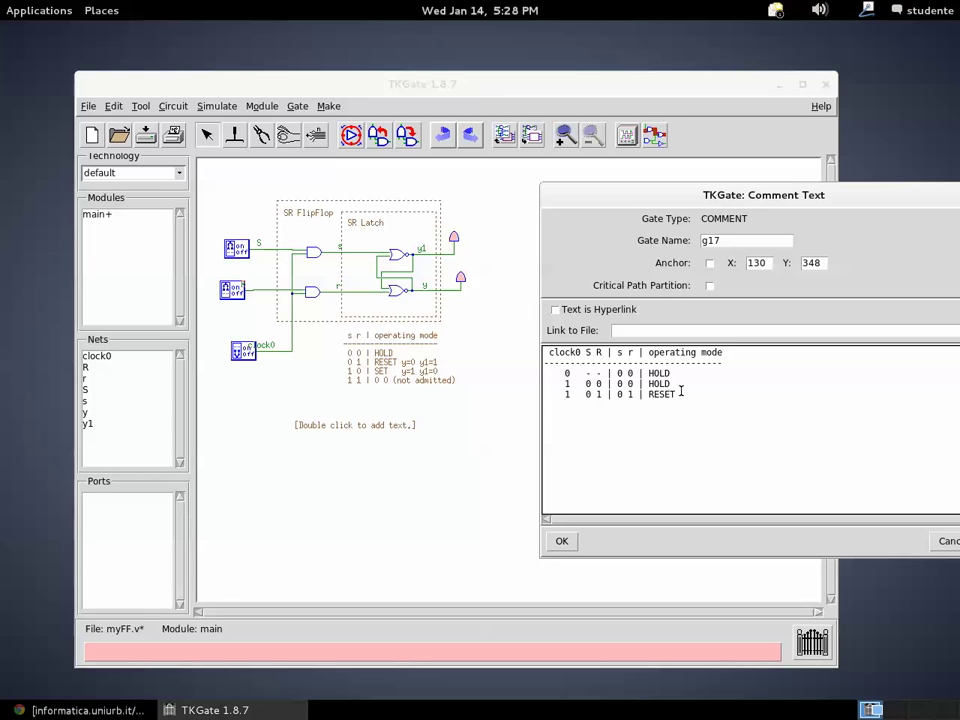
Step: Complete the table with "1 1 0 | 1 0 | SET" and "1 1 1 | 1 1 | not admitted", then place it just below the latch table
key(Return)
text(1   1 0 | 1 0 | SET)
key(Return)
text(1   1 1 | 1 1 | not a)
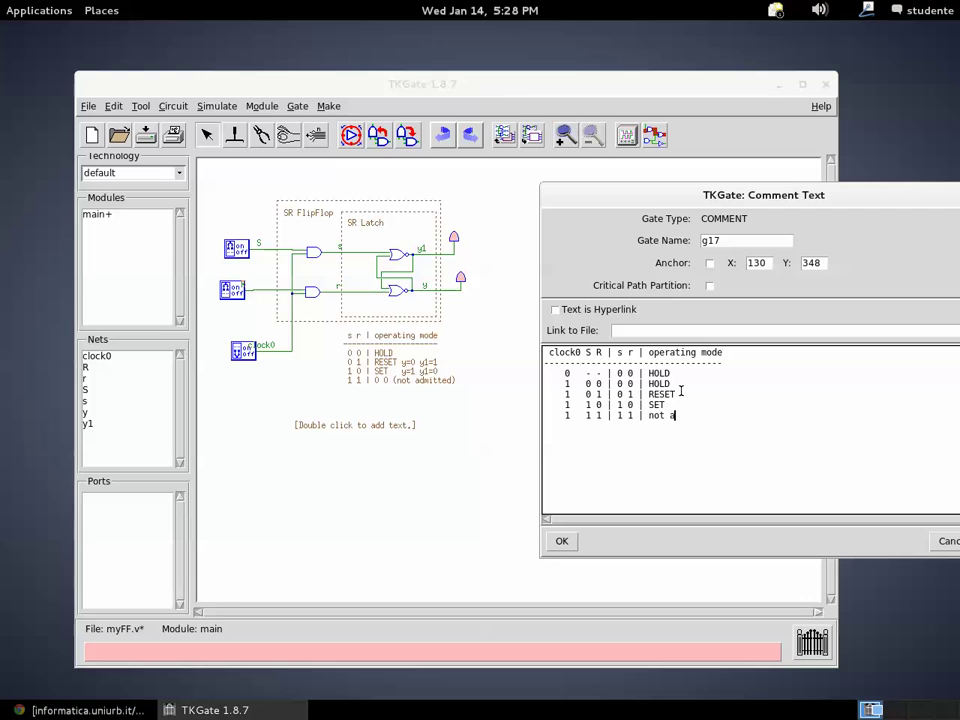
text(dmitted)
click(561, 540)
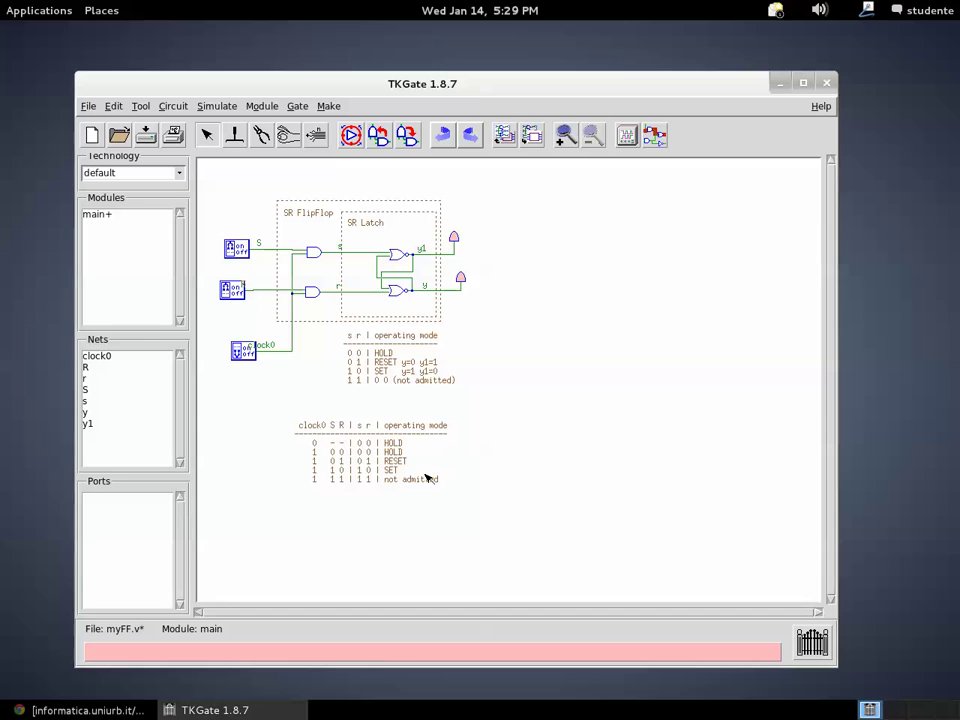
drag(395, 432, 381, 405)
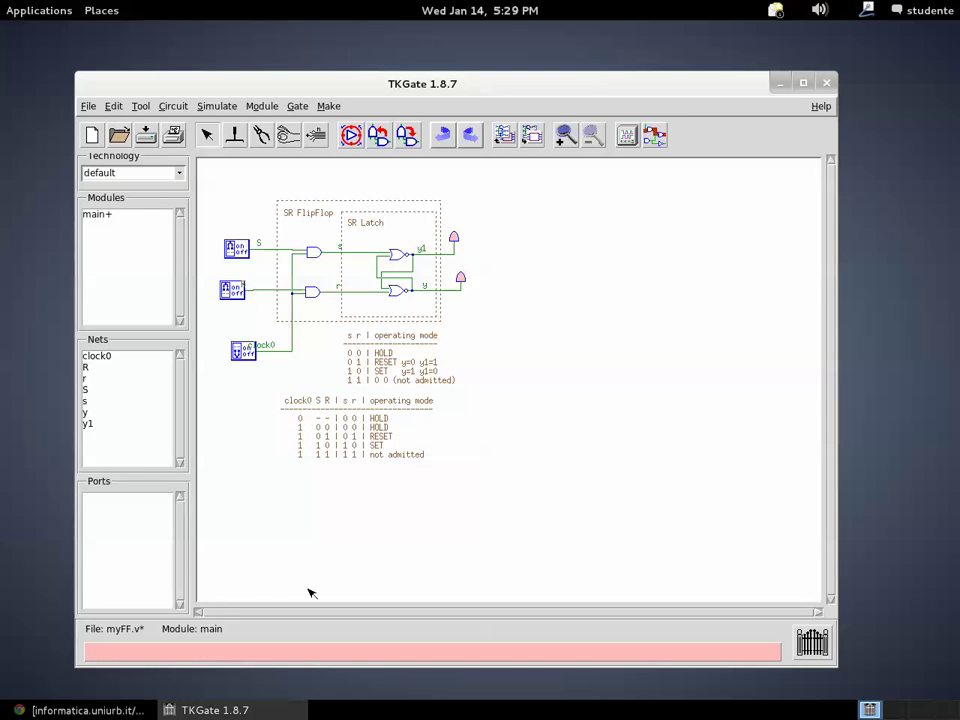
Step: Move the S switch further left and delete the R switch, leaving the R wire in place
click(199, 611)
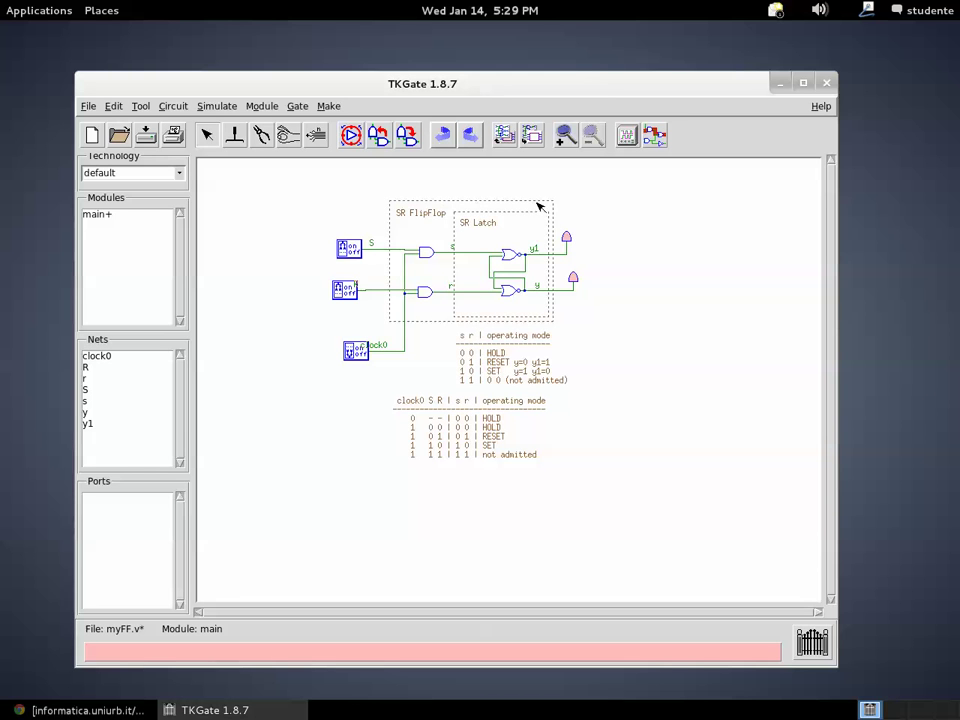
drag(350, 250, 313, 250)
click(321, 214)
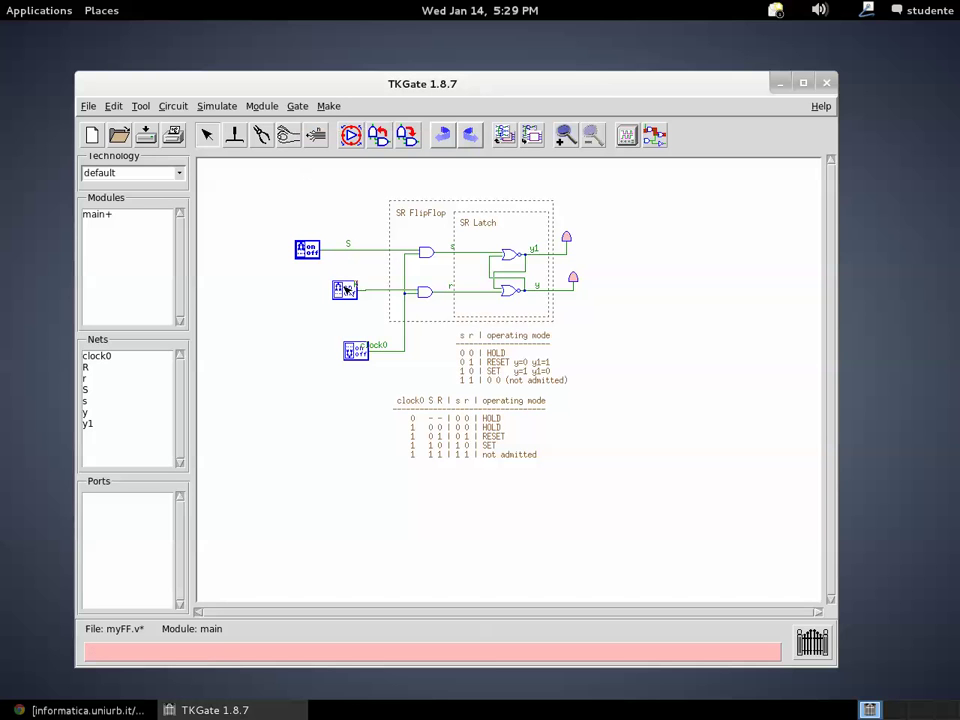
drag(346, 291, 311, 291)
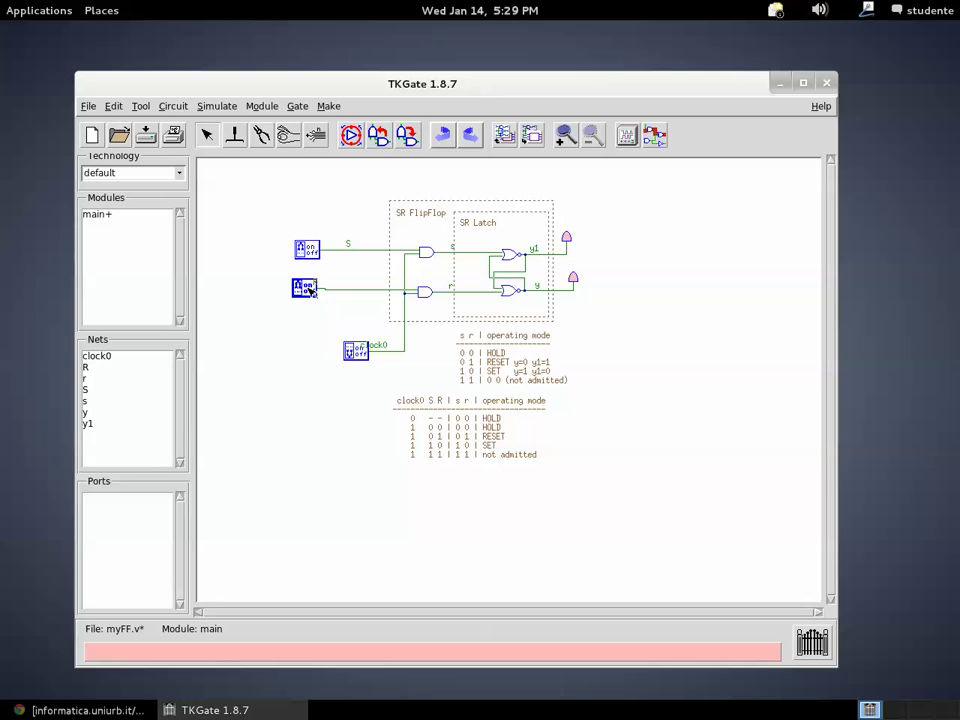
key(Delete)
Step: Add an inverter above the S wire and rotate it so its output points downward
right_click(310, 211)
mouse_move(318, 217)
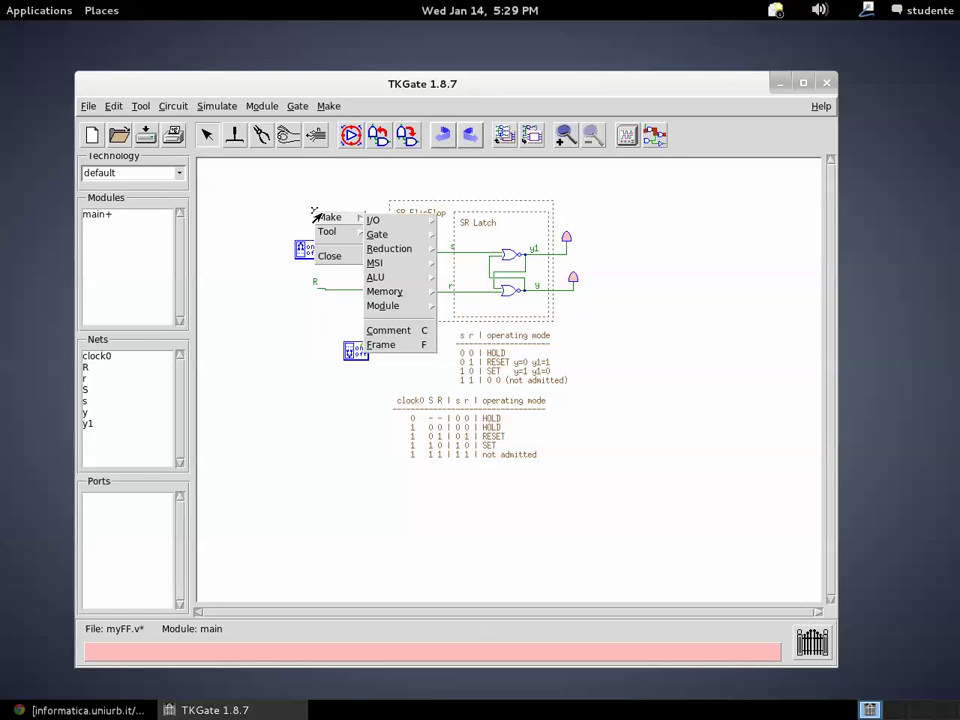
mouse_move(411, 233)
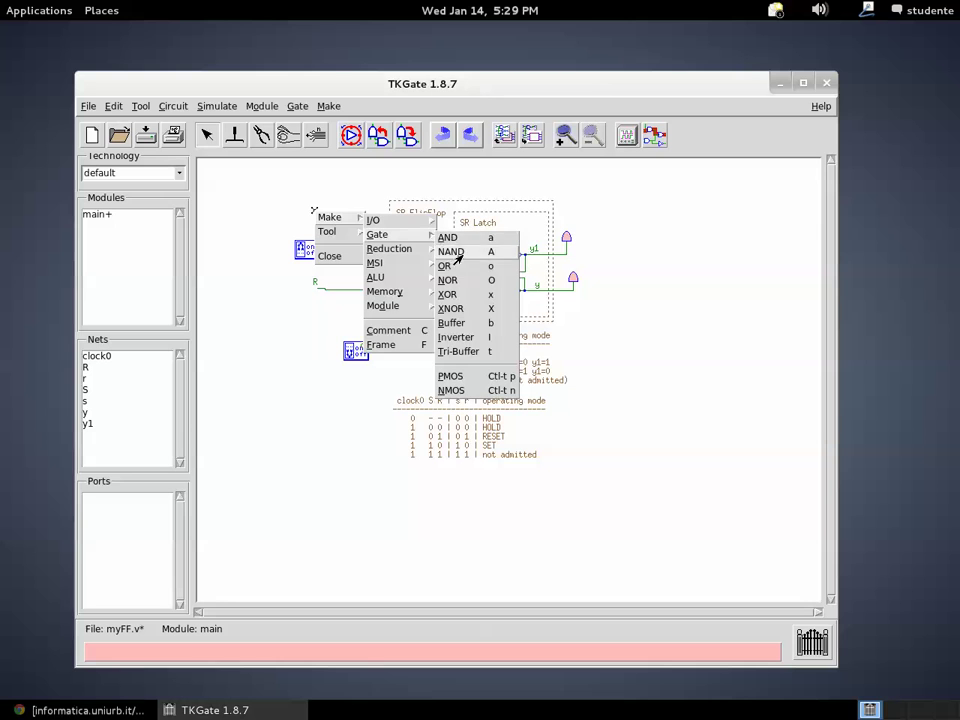
click(452, 323)
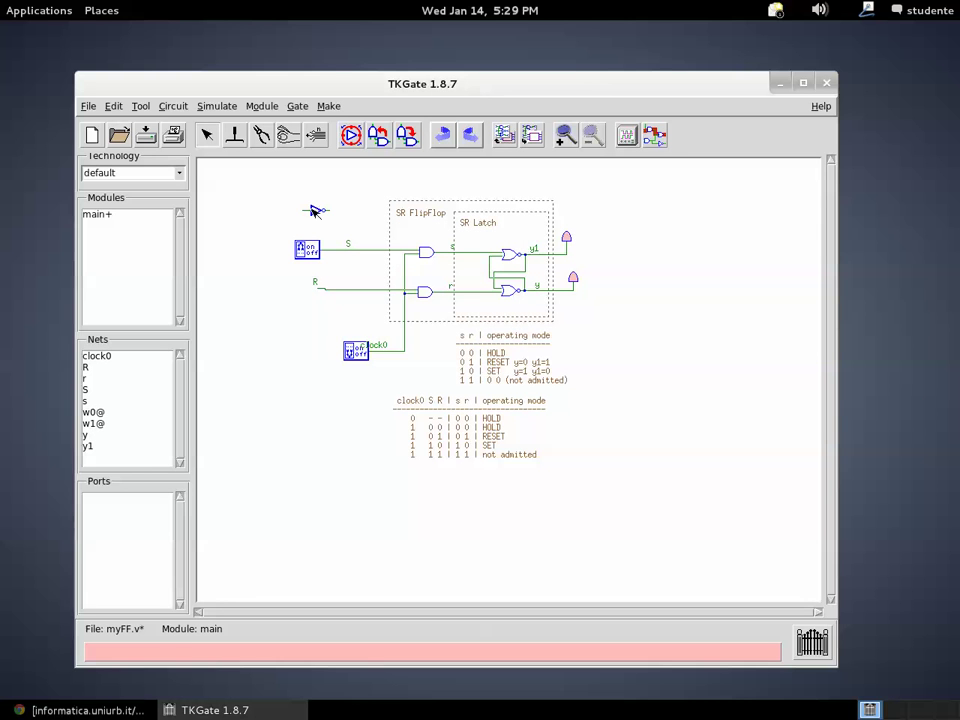
drag(316, 213, 342, 220)
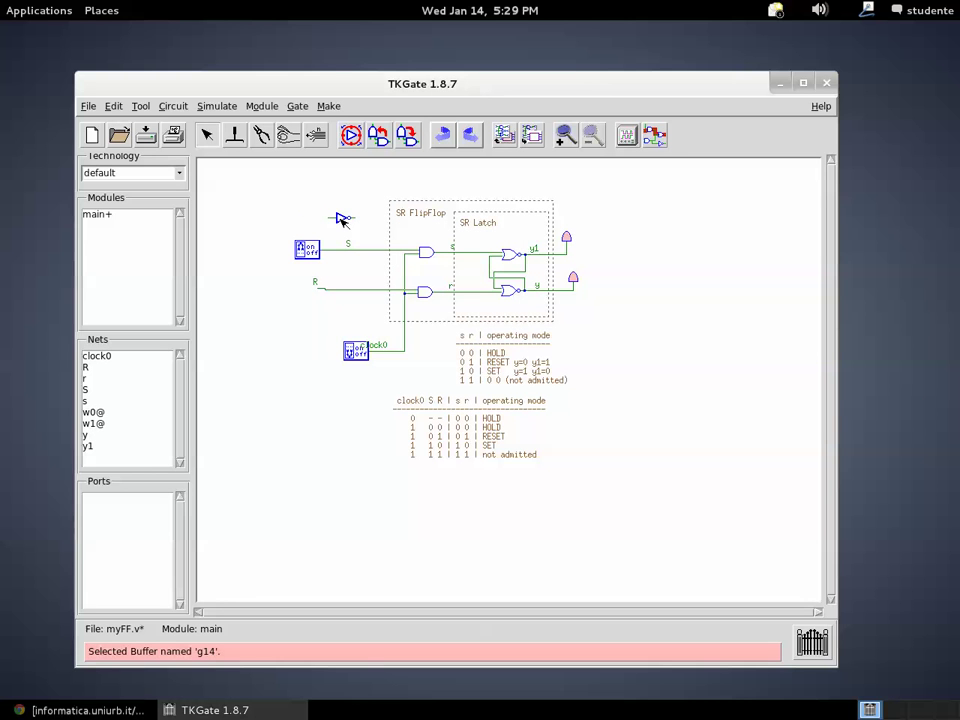
click(406, 136)
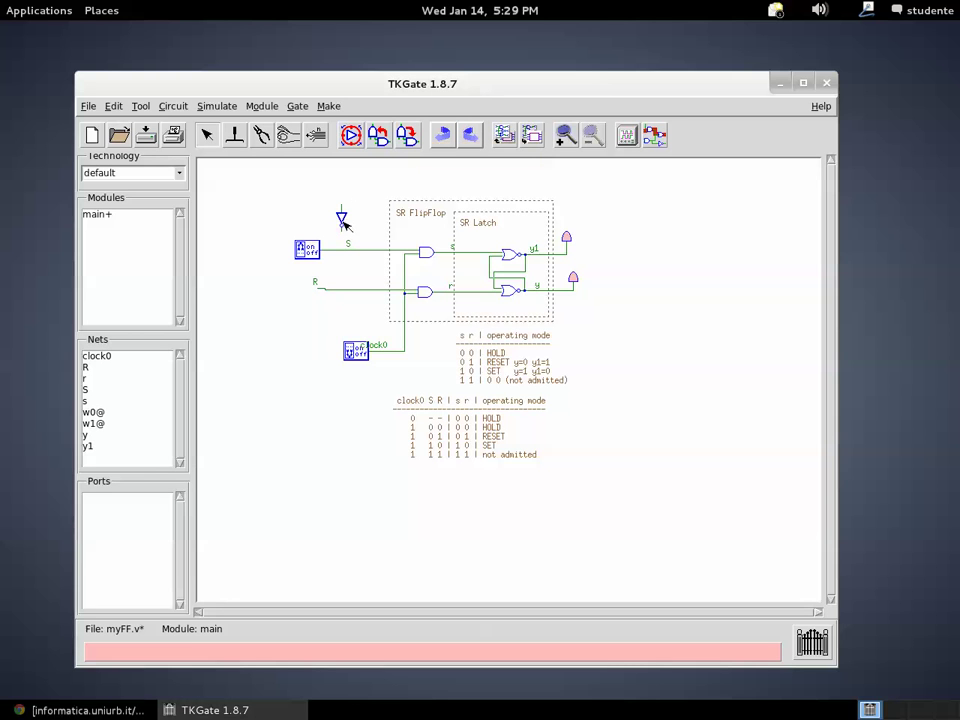
Step: Connect the inverter's output to the R wire and its input to the S wire, and shift the S label next to its switch
mouse_move(342, 216)
mouse_down()
mouse_move(322, 258)
mouse_move(340, 284)
mouse_up()
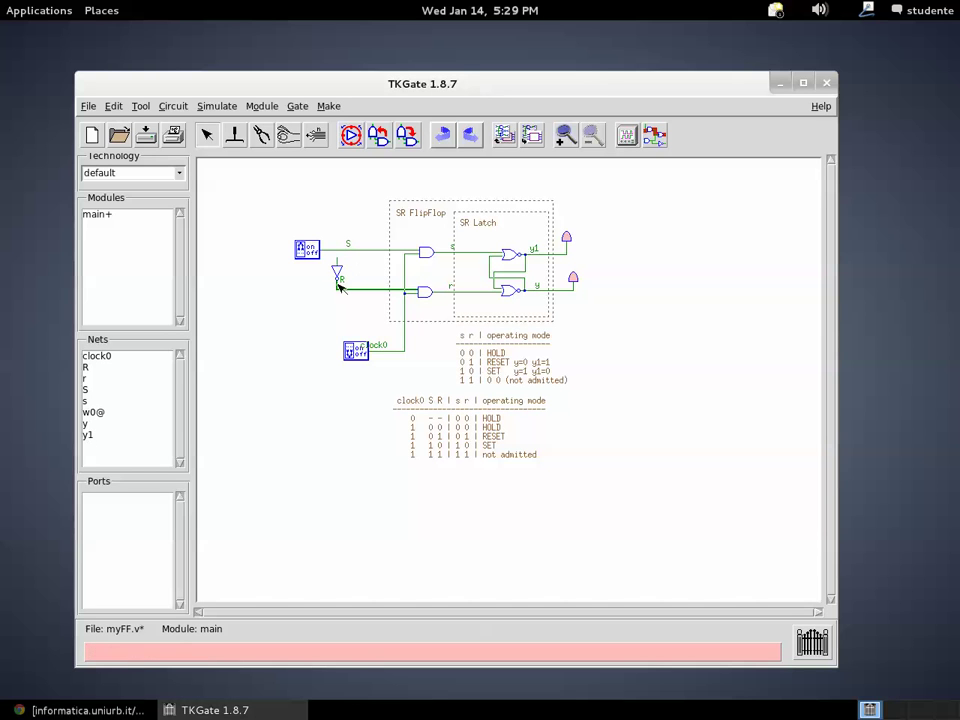
click(338, 262)
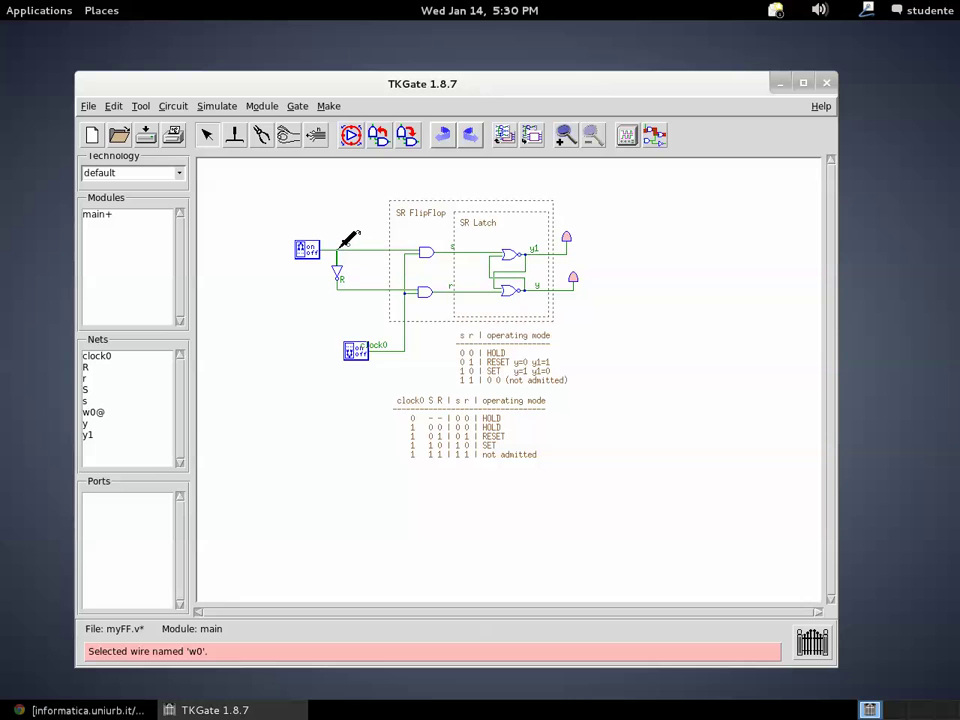
drag(341, 247, 323, 245)
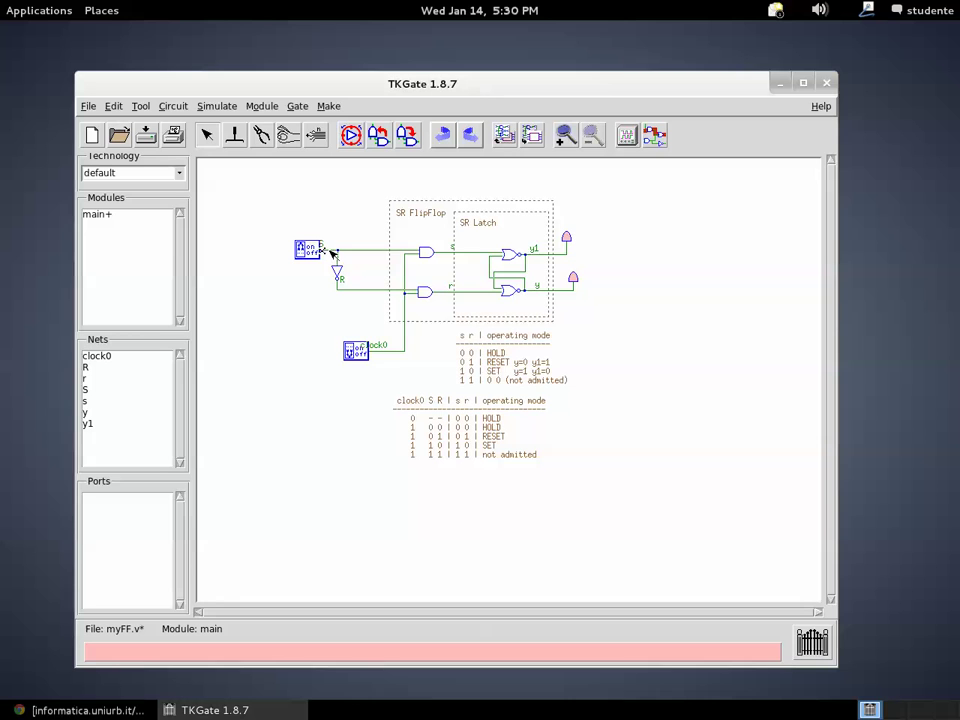
Step: Rename the S net as D and move its switch further left
right_click(331, 251)
click(356, 258)
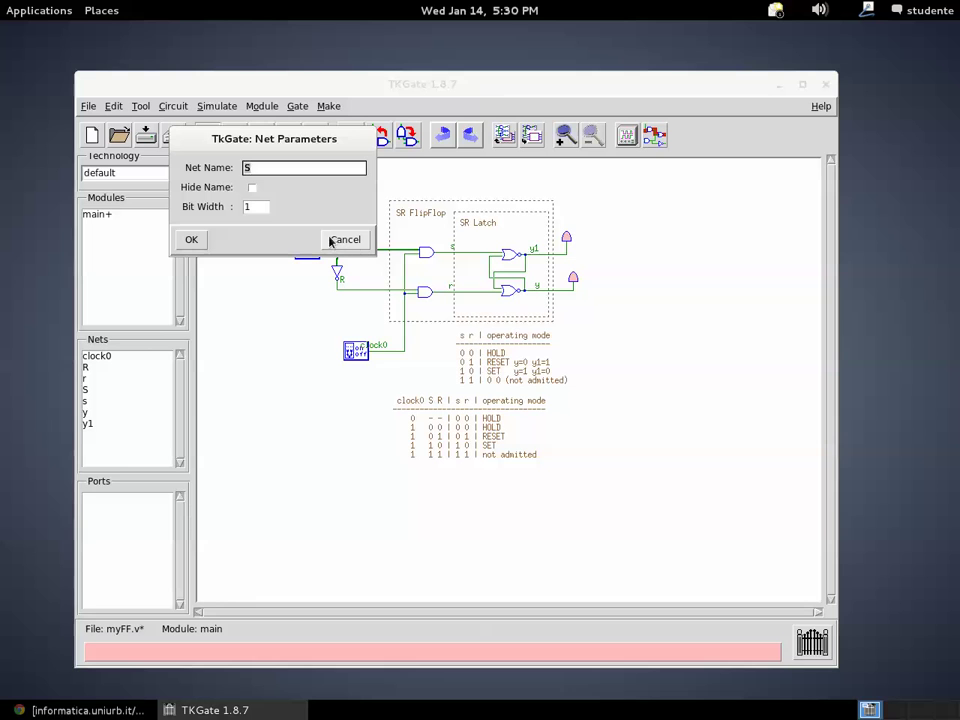
key(BackSpace)
text(D)
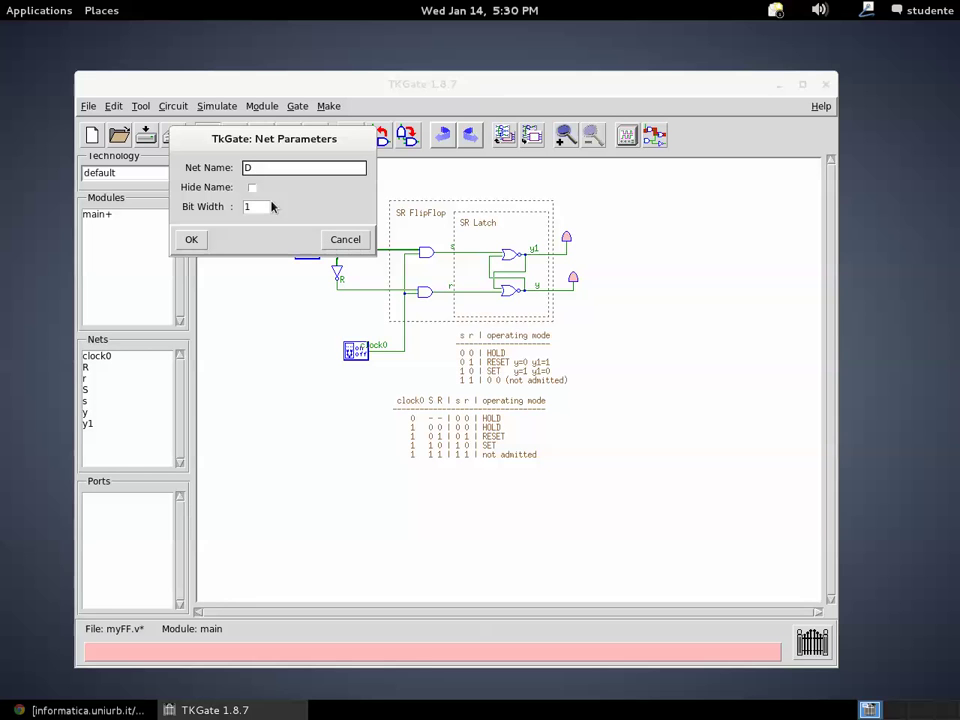
click(191, 239)
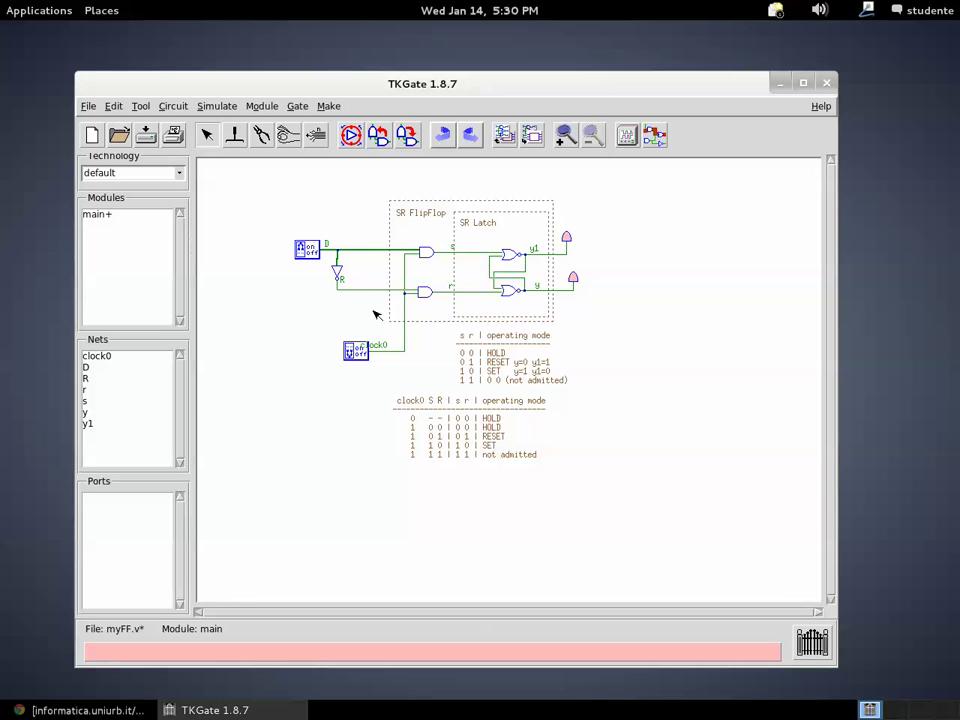
click(309, 255)
drag(309, 255, 296, 256)
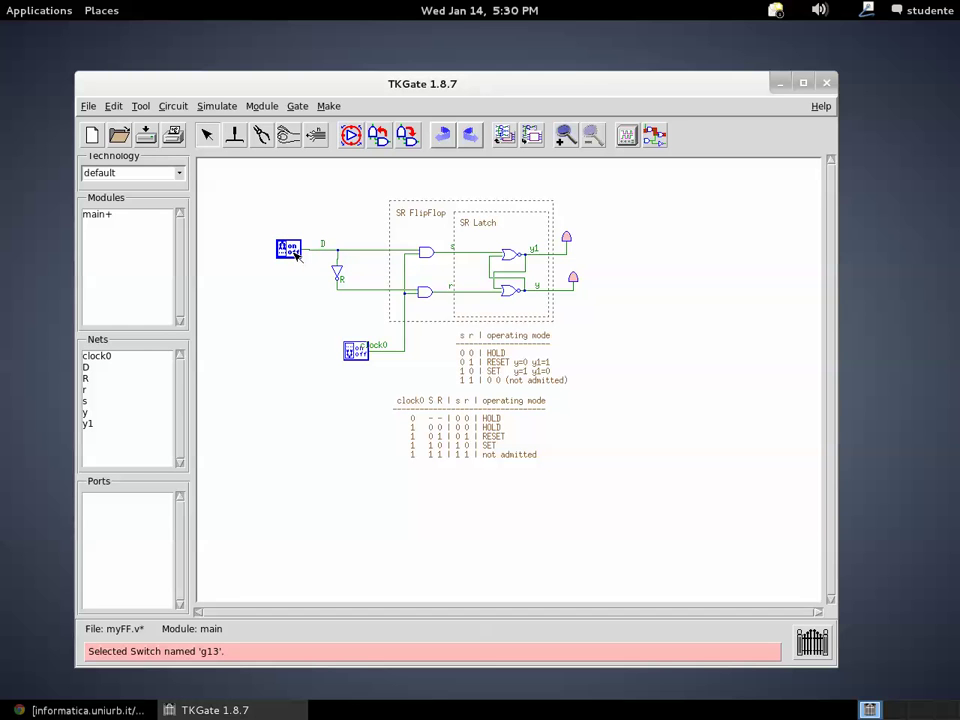
click(218, 189)
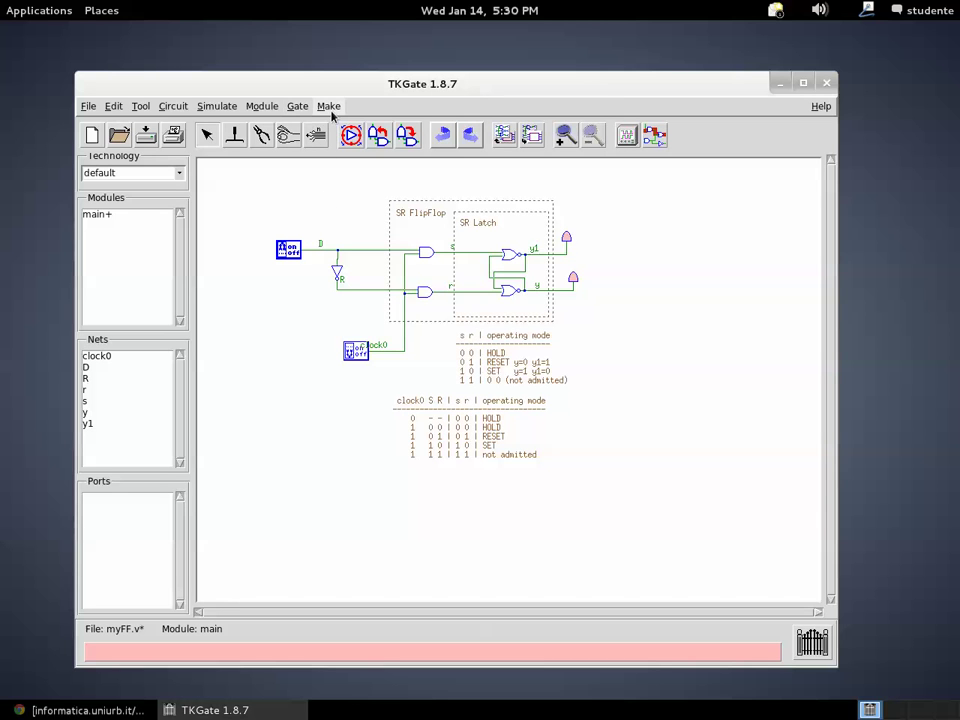
Step: Draw a frame enclosing the inverter and the whole SR FlipFlop frame, leaving the switches and LEDs outside
right_click(317, 187)
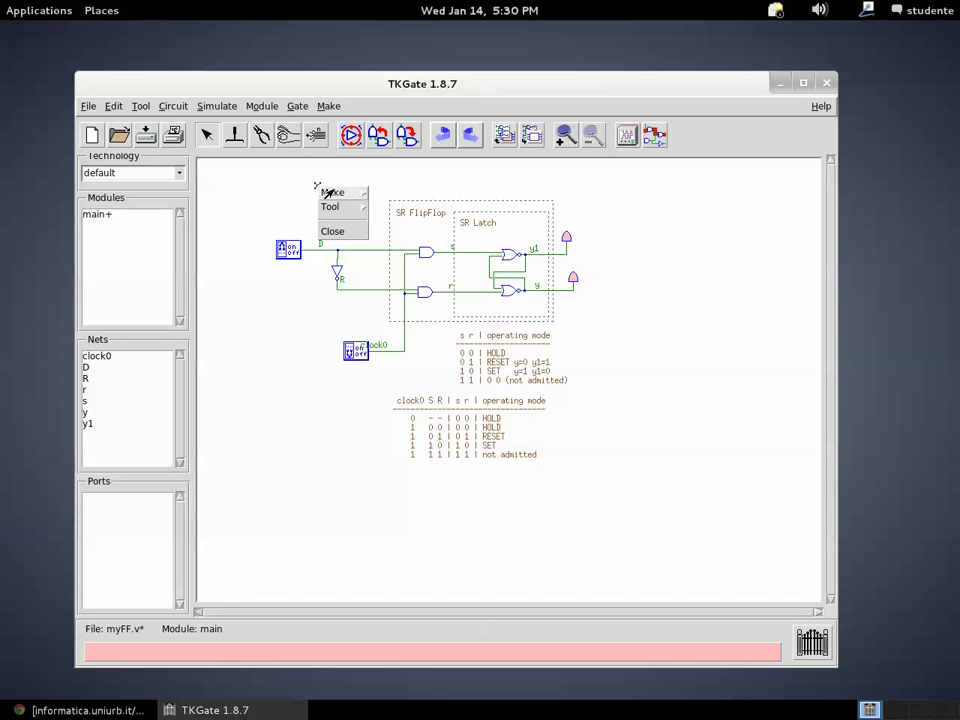
mouse_move(348, 199)
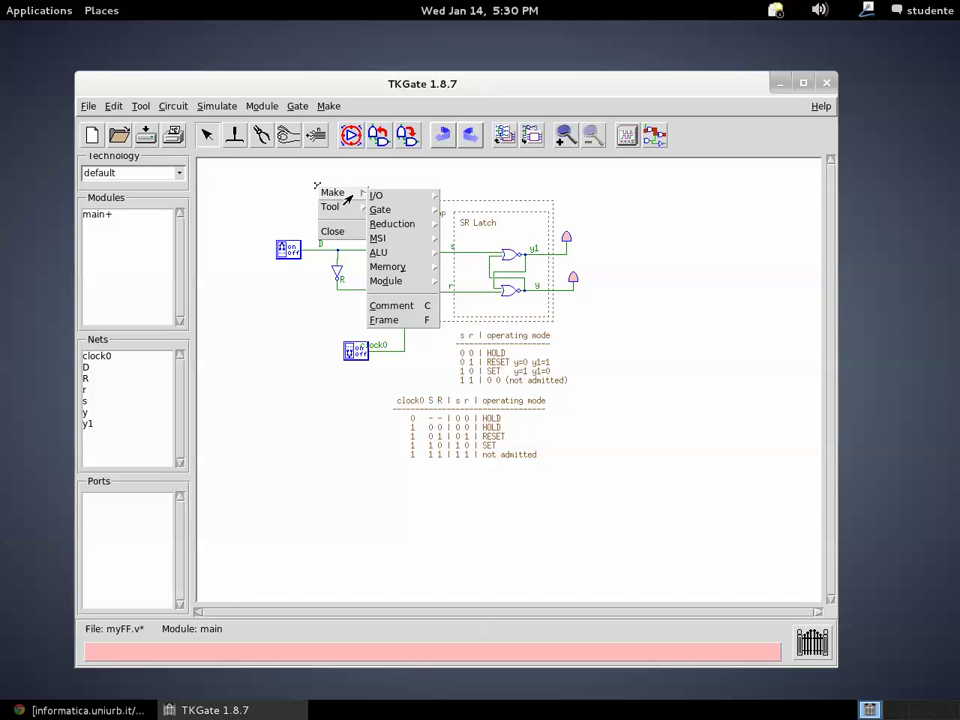
click(403, 320)
drag(360, 188, 353, 196)
drag(386, 267, 560, 330)
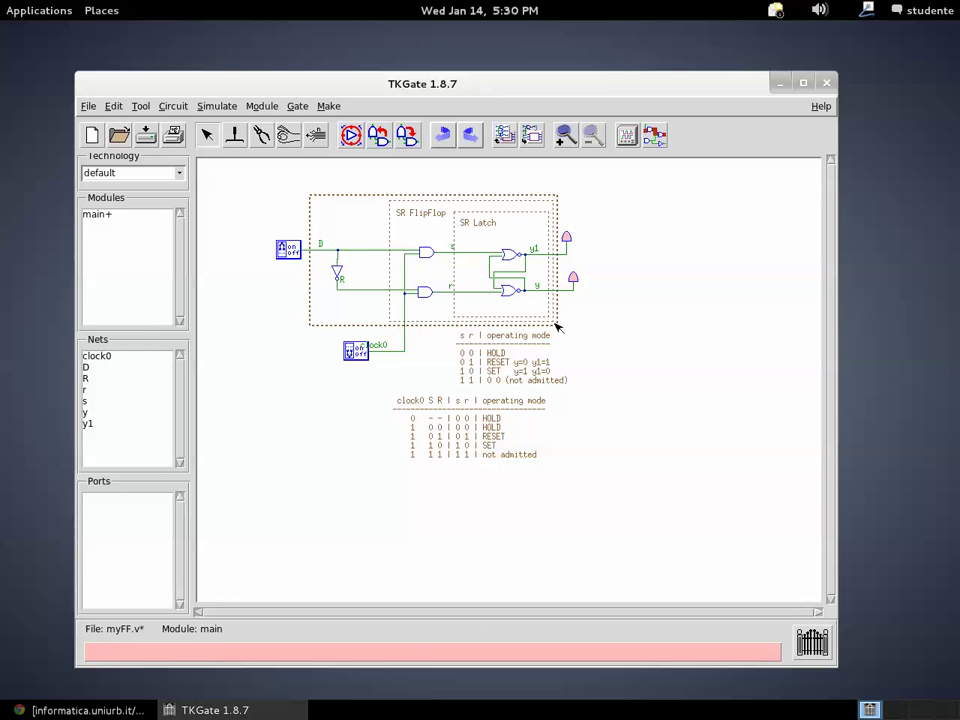
Step: Add the comment "D FlipFlop" and place it in the upper-left corner of the outer frame
right_click(332, 208)
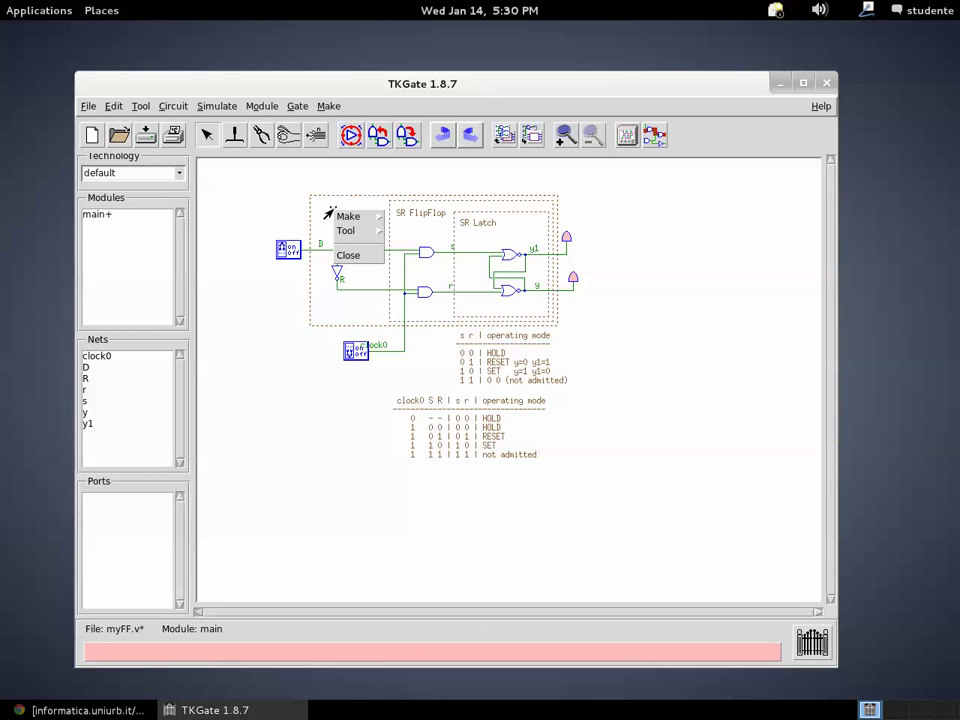
mouse_move(345, 215)
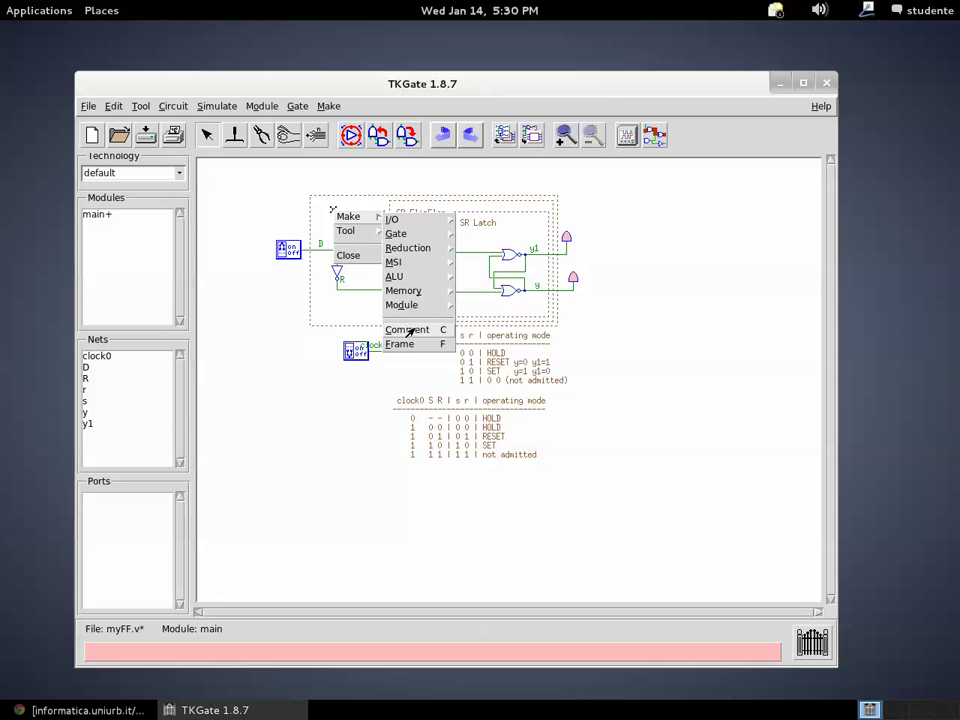
click(405, 329)
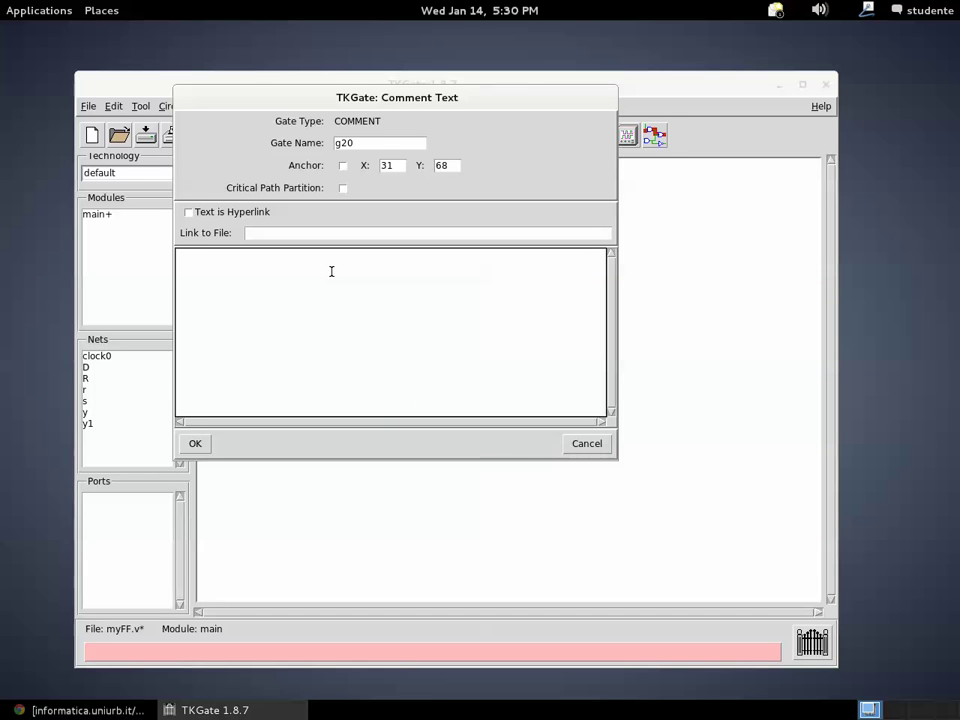
text(D FlipFlop)
click(198, 448)
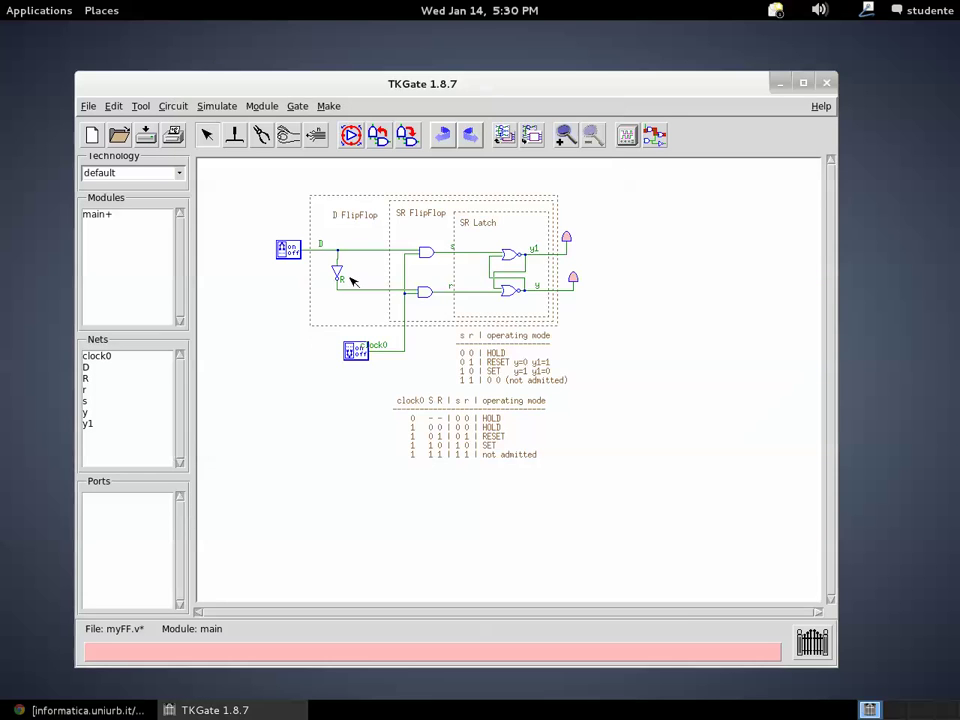
click(345, 211)
drag(345, 211, 343, 207)
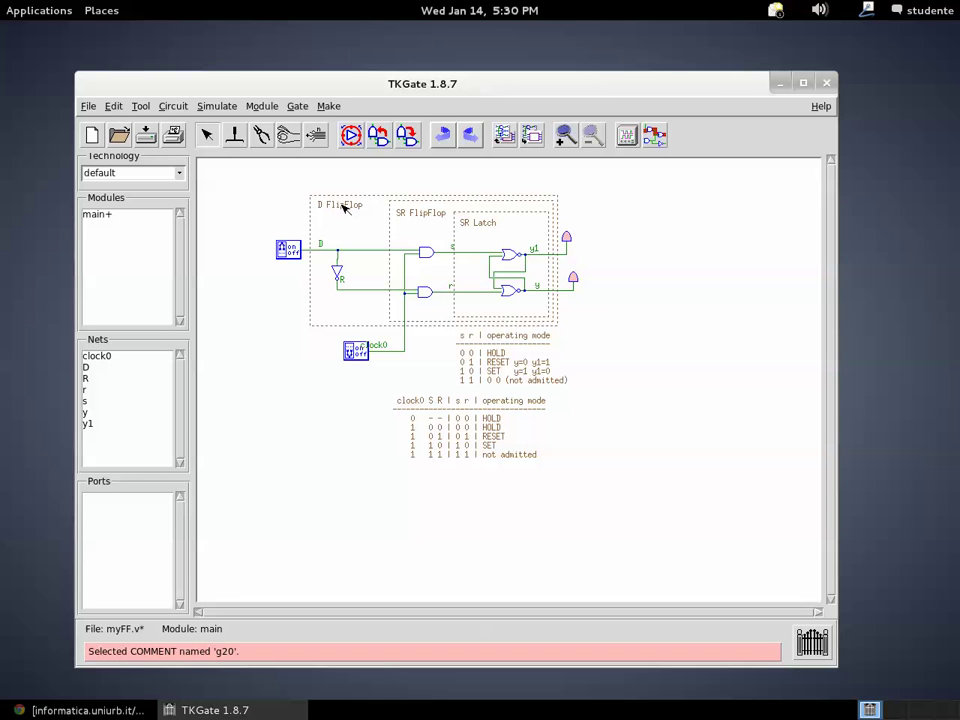
Step: Move the clock0 switch left, outside the D FlipFlop frame and roughly below the D switch
click(360, 357)
drag(362, 359, 298, 356)
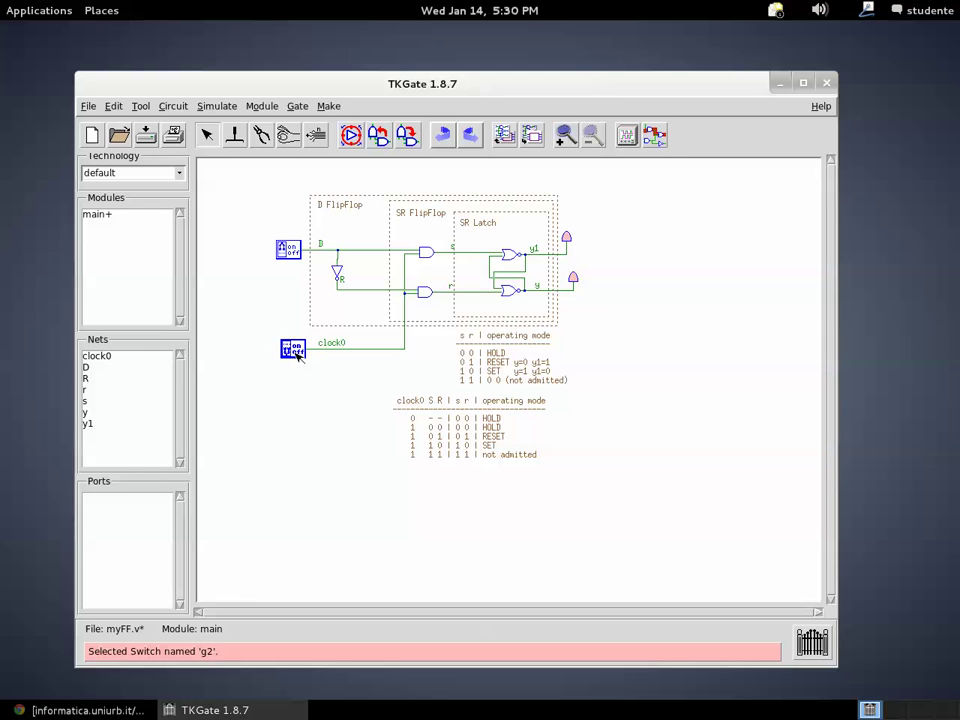
click(456, 452)
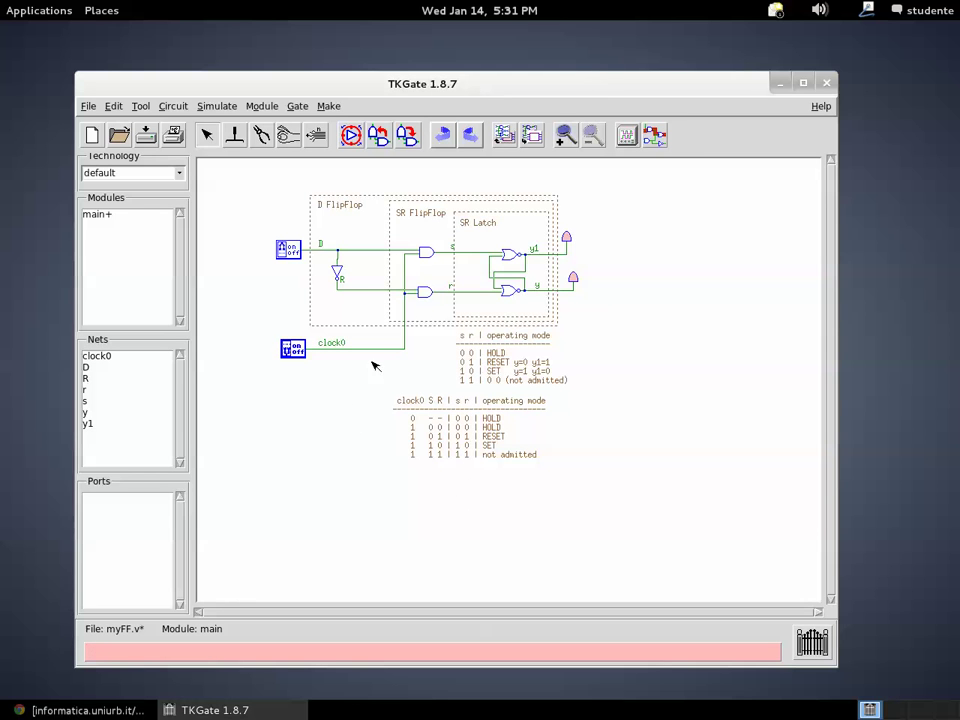
Step: Create a comment below the circuit with the header "clock0 D | S R | s r | operating mode" and a dashed line under it
right_click(316, 439)
mouse_move(317, 441)
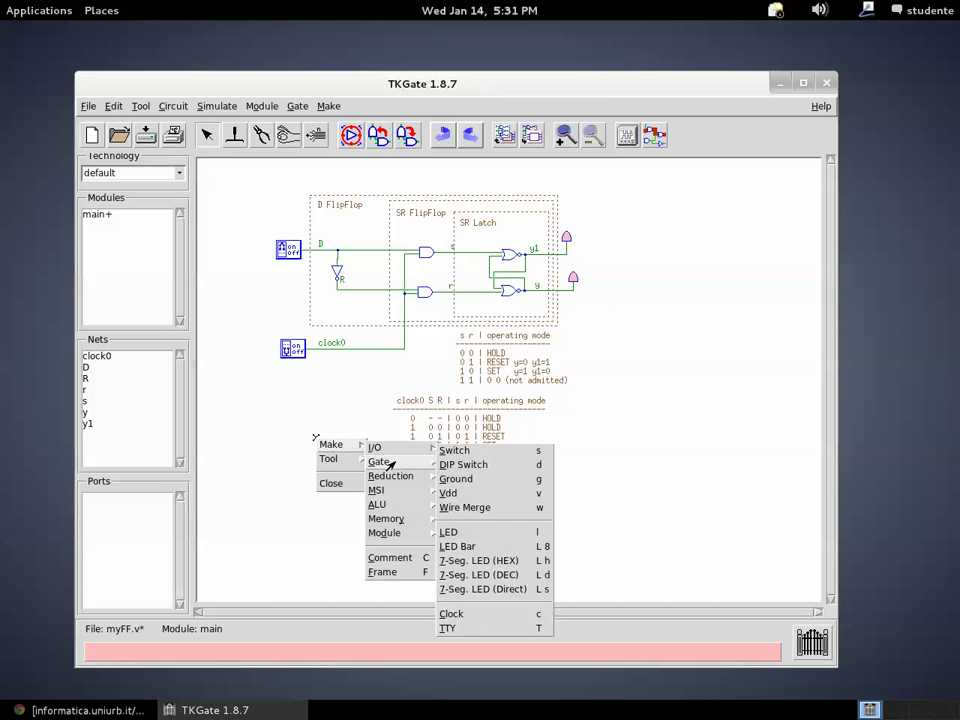
click(390, 557)
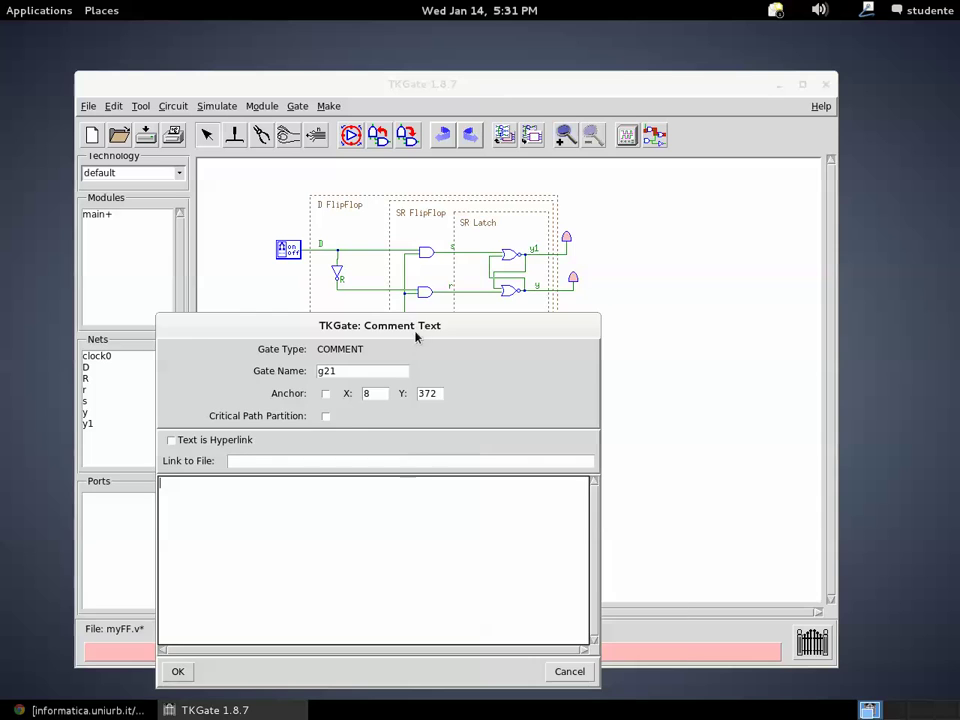
drag(431, 331, 770, 133)
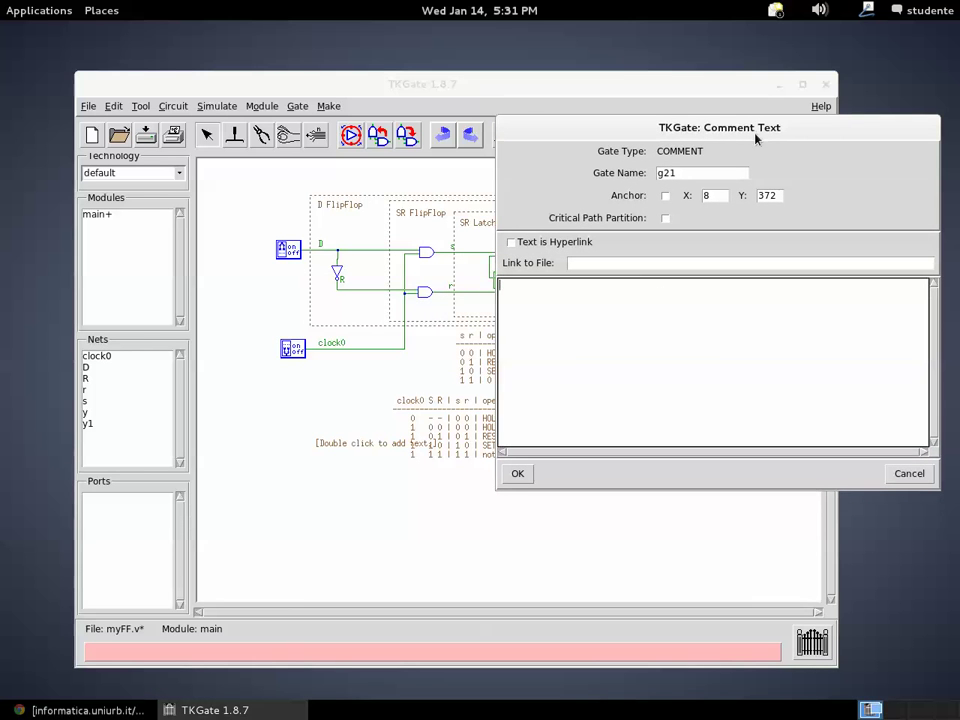
click(650, 316)
text(clock0 D | S R | s r | opera)
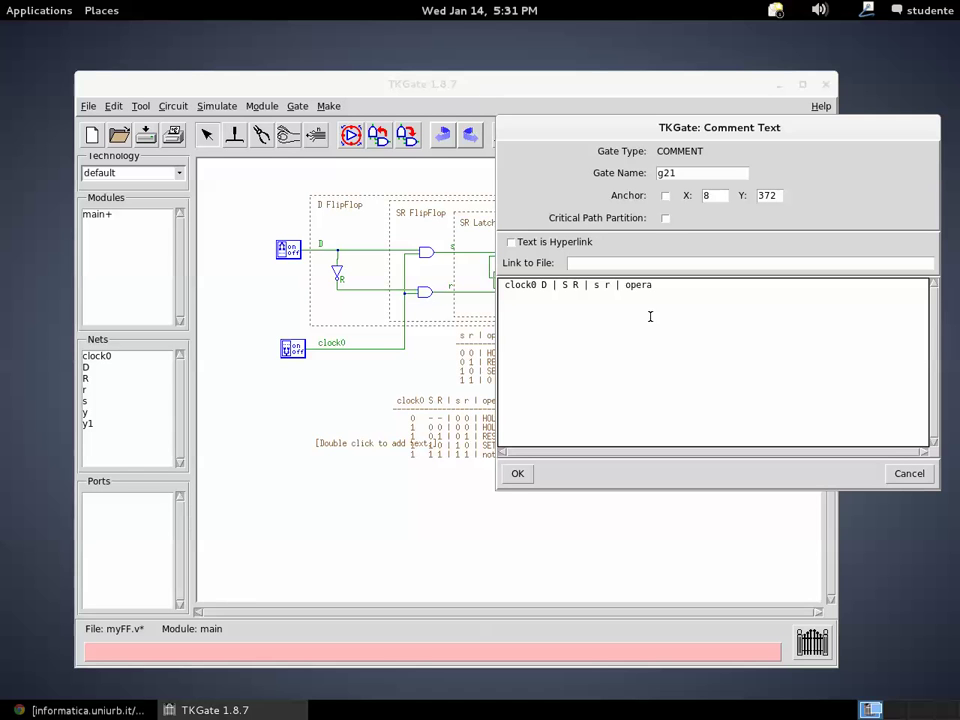
text(tuing mode)
key(Left)
key(Left)
key(Left)
key(Left)
key(Left)
key(Left)
key(Left)
key(Left)
key(BackSpace)
click(727, 285)
key(Return)
text(-------------------------------------)
Step: Enter the four clock0 and D input combinations 0 0, 0 1, 1 0 and 1 1 as rows of the table
key(Return)
text(0    0)
key(Return)
text(0    1)
key(Return)
text(1   0)
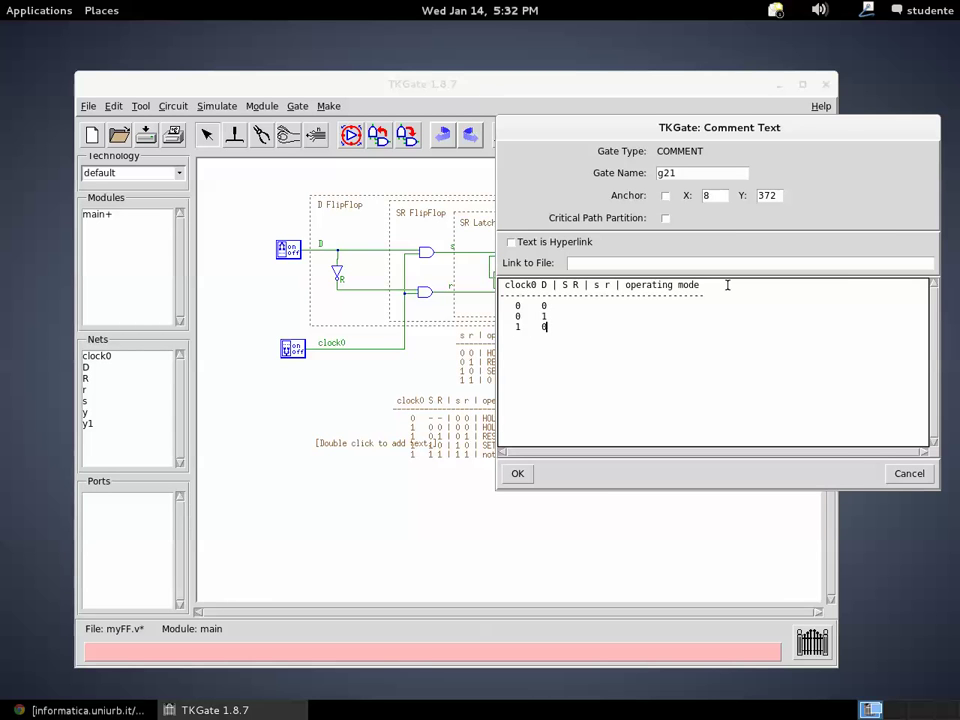
key(Return)
text(1    1)
Step: Complete the two clock0 = 0 rows with "| 0 1 | 0 0 | HOLD" and "| 1 0 | 0 0 | HOLD"
click(557, 304)
text(| 0 1)
click(564, 286)
click(567, 285)
text(|)
text(0 0 | HOLD)
click(514, 317)
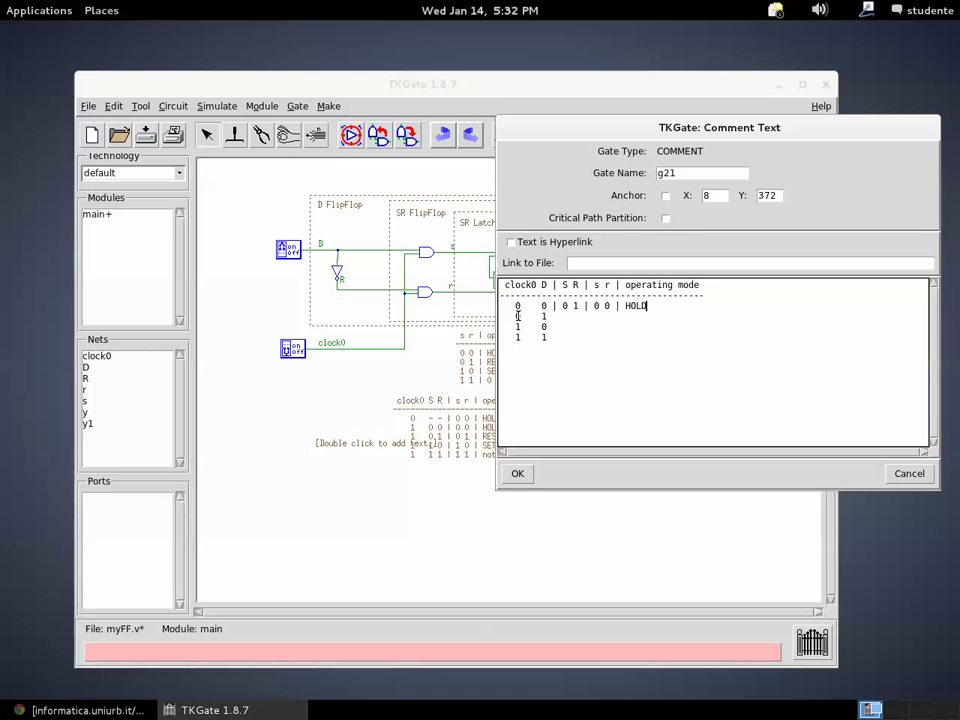
click(570, 317)
text(| 1 0 | 0 0 | HOLD)
Step: Complete the two clock0 = 1 rows with "| 0 1 | 0 1 | RESET" and "| 1 0 | 1 0 | SET"
key(Down)
text(| 0 1 | 0 1)
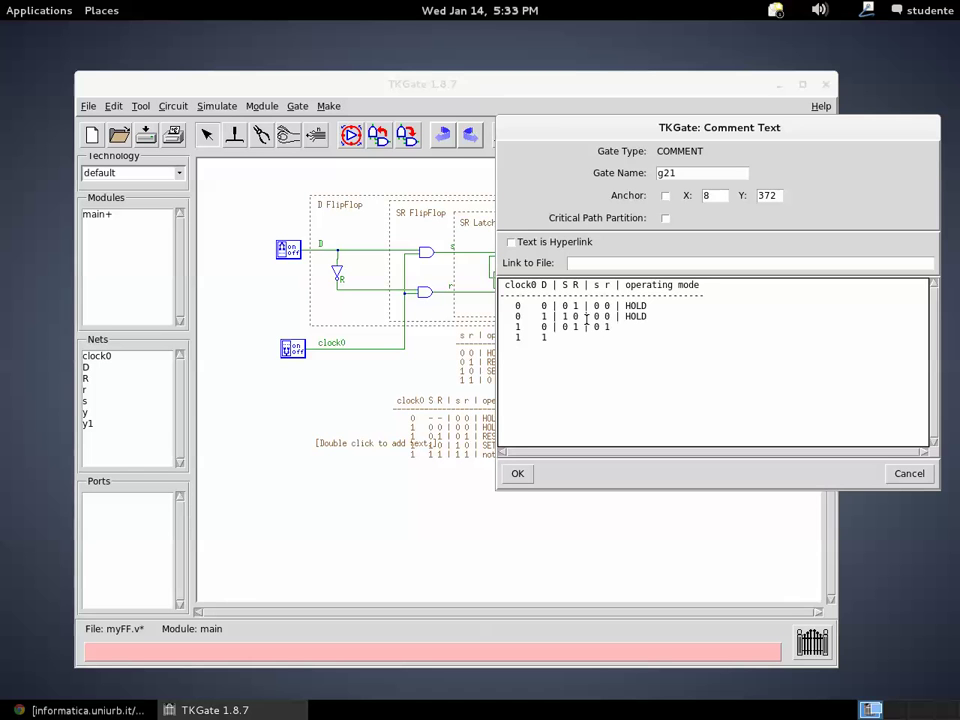
text( | RESET )
text(  1    1 | 1 0 |)
text( 1)
text( 0)
text( | S)
text(ET)
Step: Accept the D flip-flop table comment and place it below and to the left of the SR flip-flop table
drag(568, 123, 570, 161)
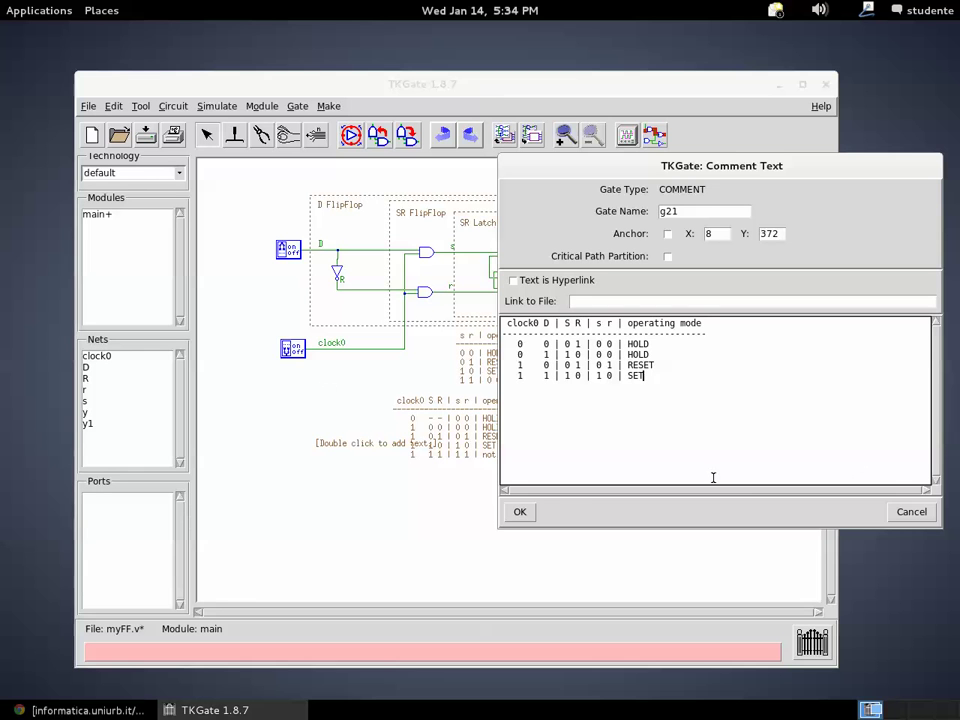
click(531, 512)
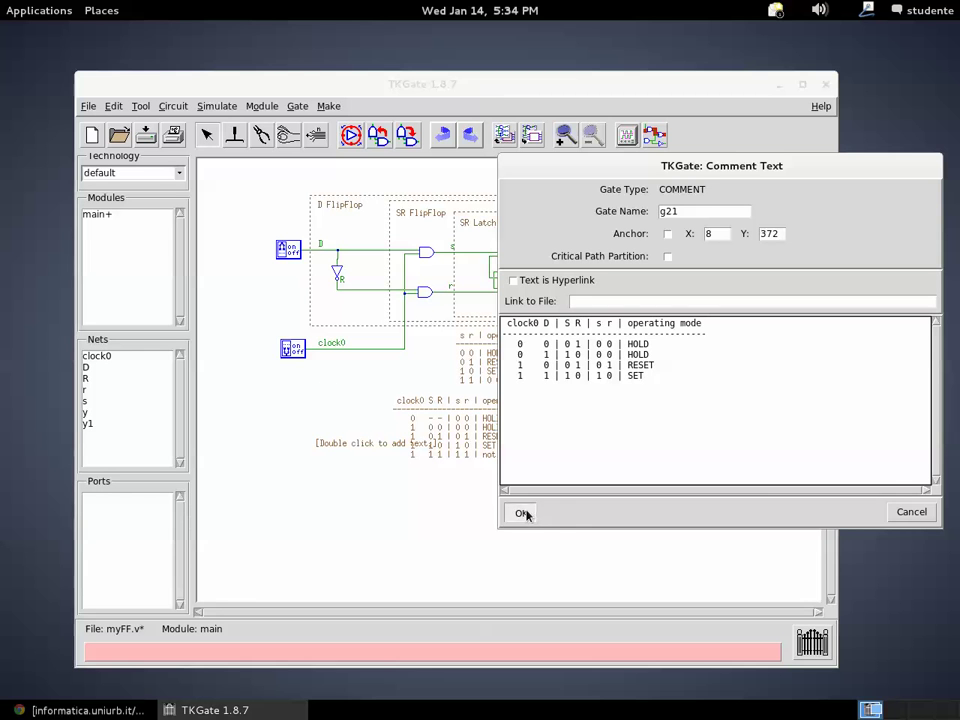
drag(357, 447, 330, 474)
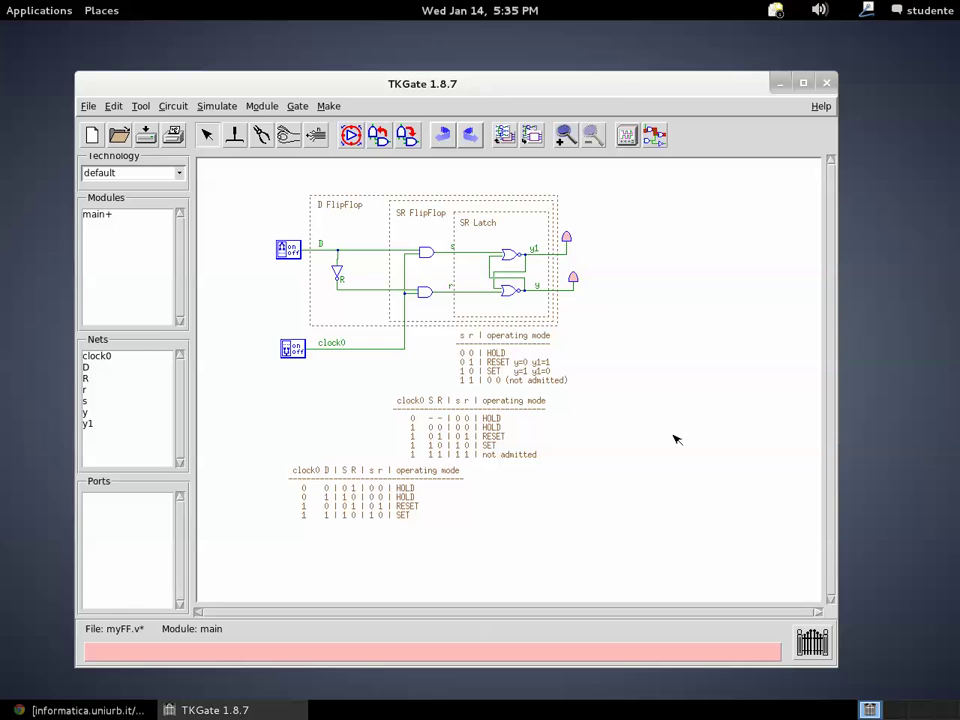
Step: Add a module instance with the function name myDFFls to the right of the tables and enlarge its block
right_click(606, 456)
mouse_move(607, 456)
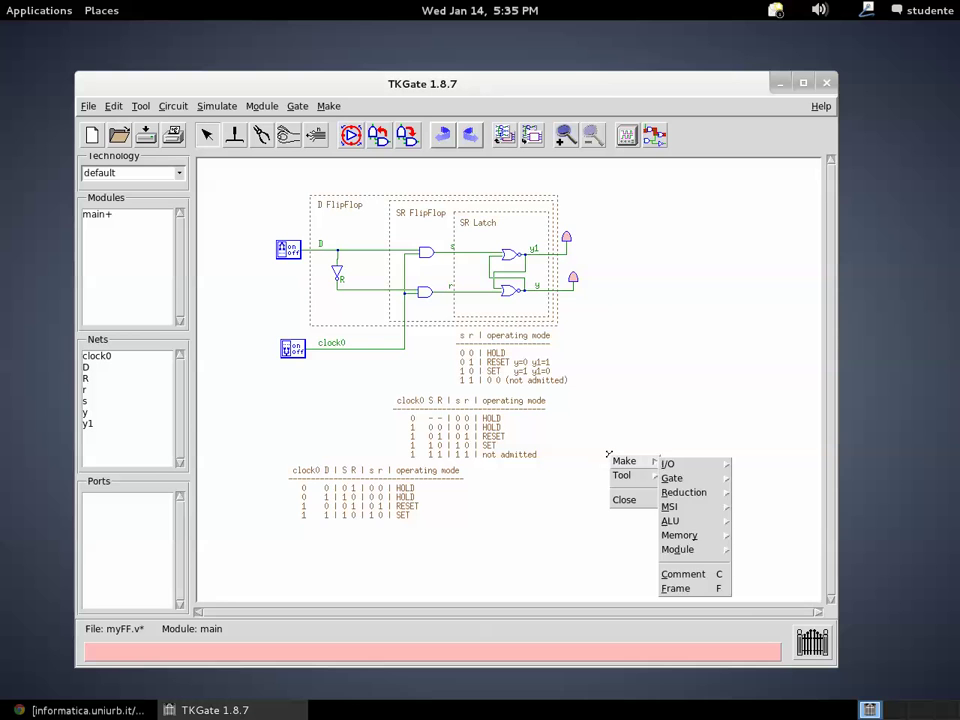
mouse_move(698, 538)
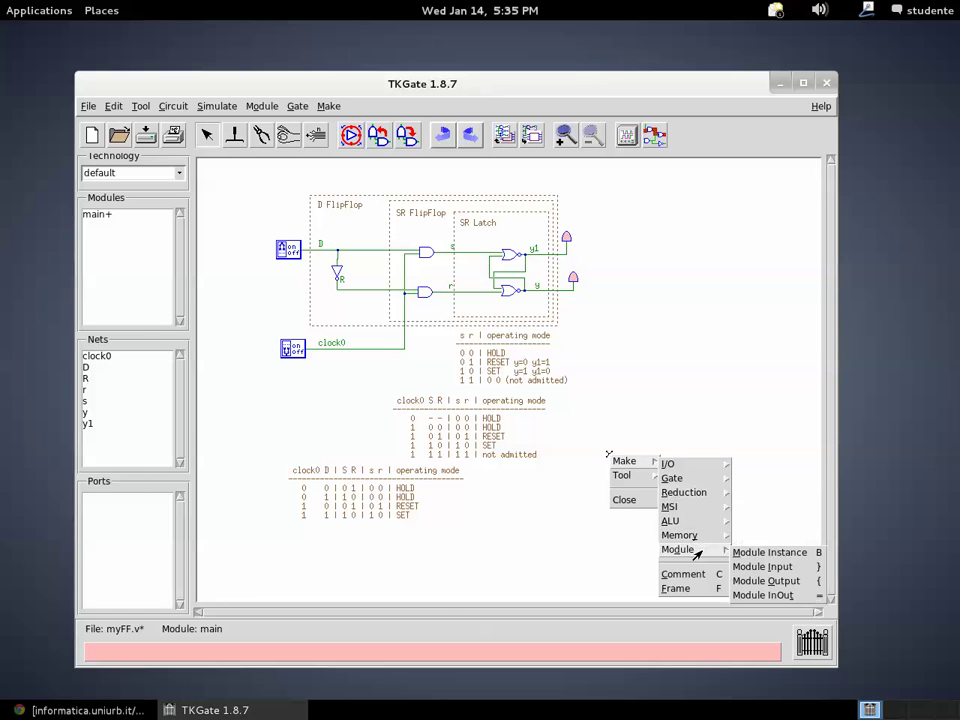
click(752, 552)
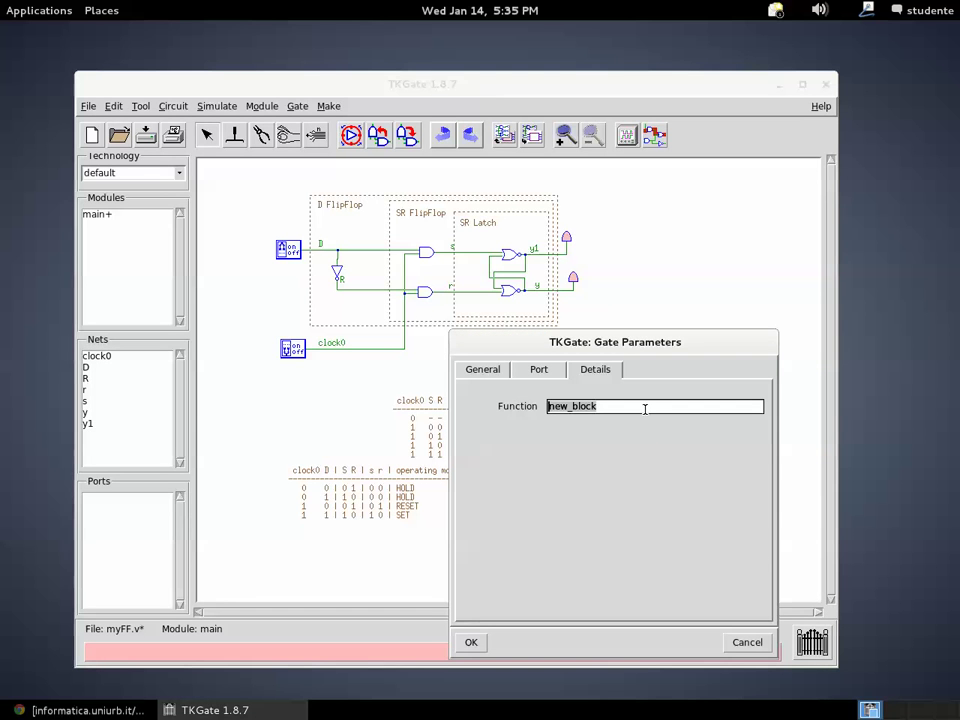
text(D)
key(BackSpace)
text(myDFFet)
key(BackSpace)
key(BackSpace)
text(lt)
click(471, 642)
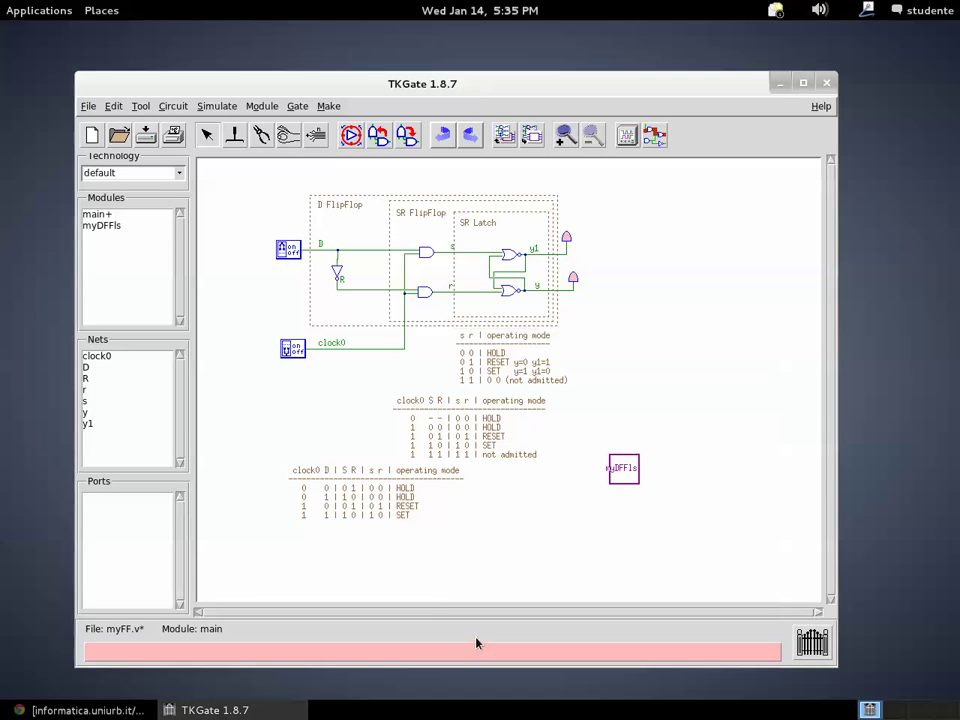
drag(640, 485, 682, 519)
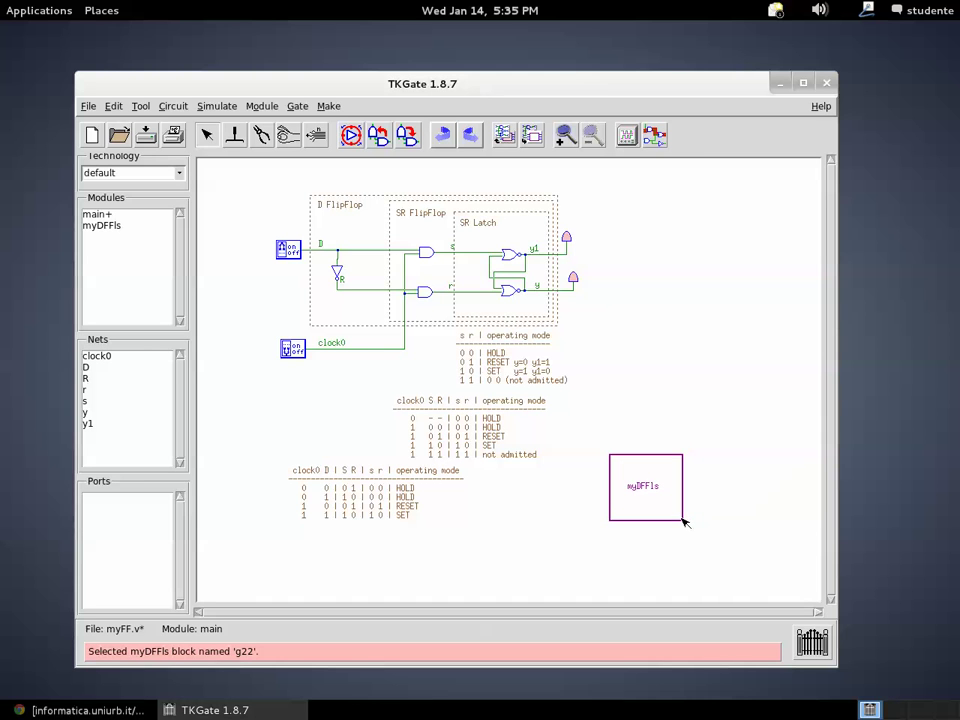
Step: Add an input port named D near the top of the myDFFls block's left edge
click(612, 471)
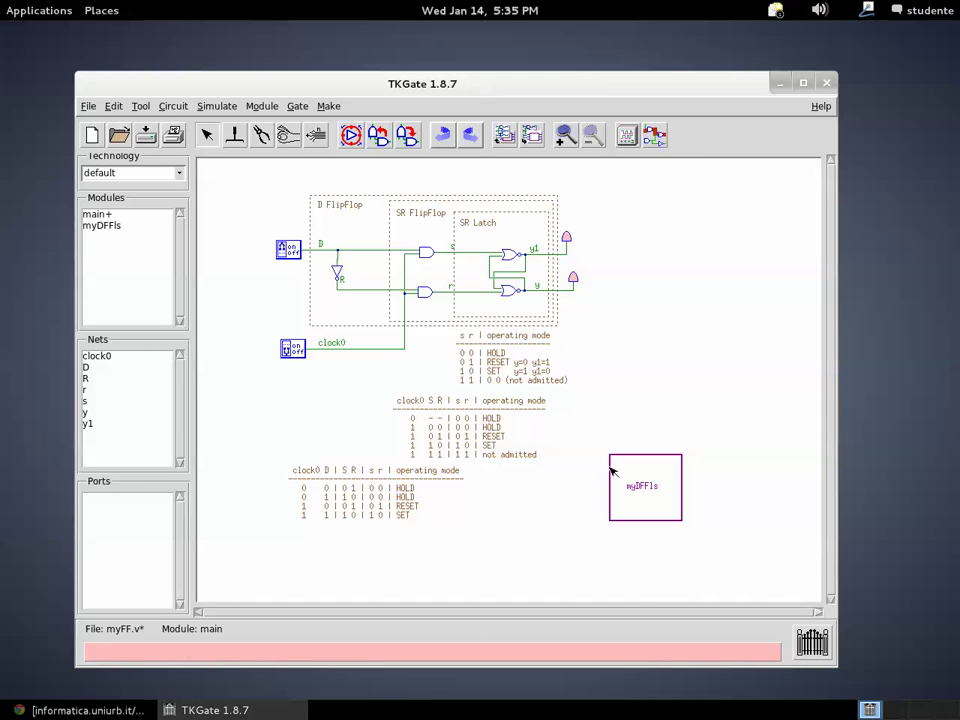
right_click(607, 468)
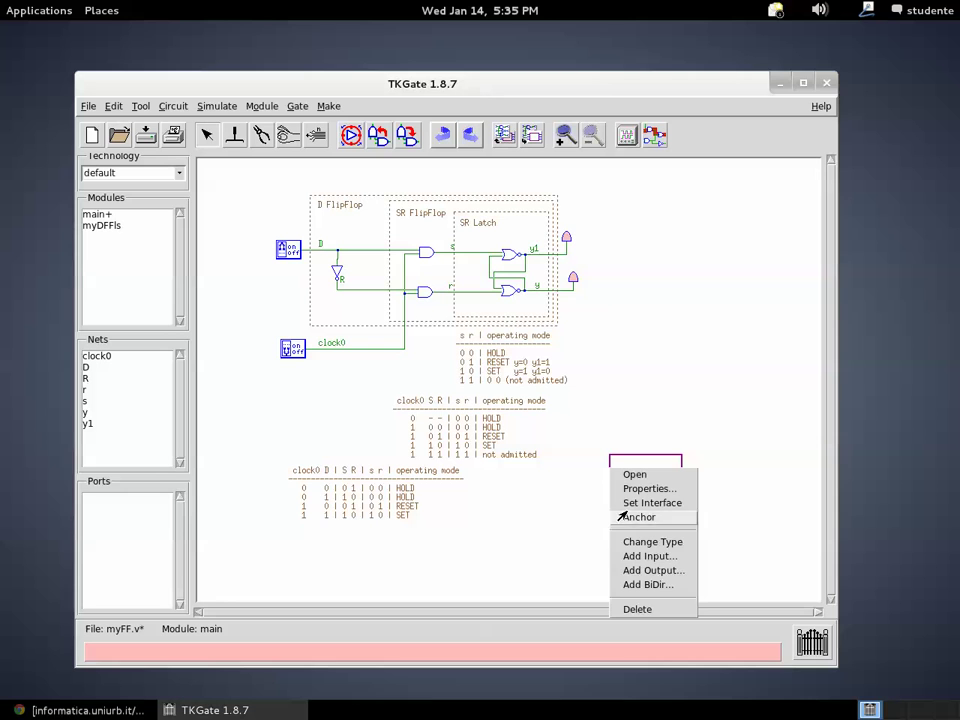
click(645, 556)
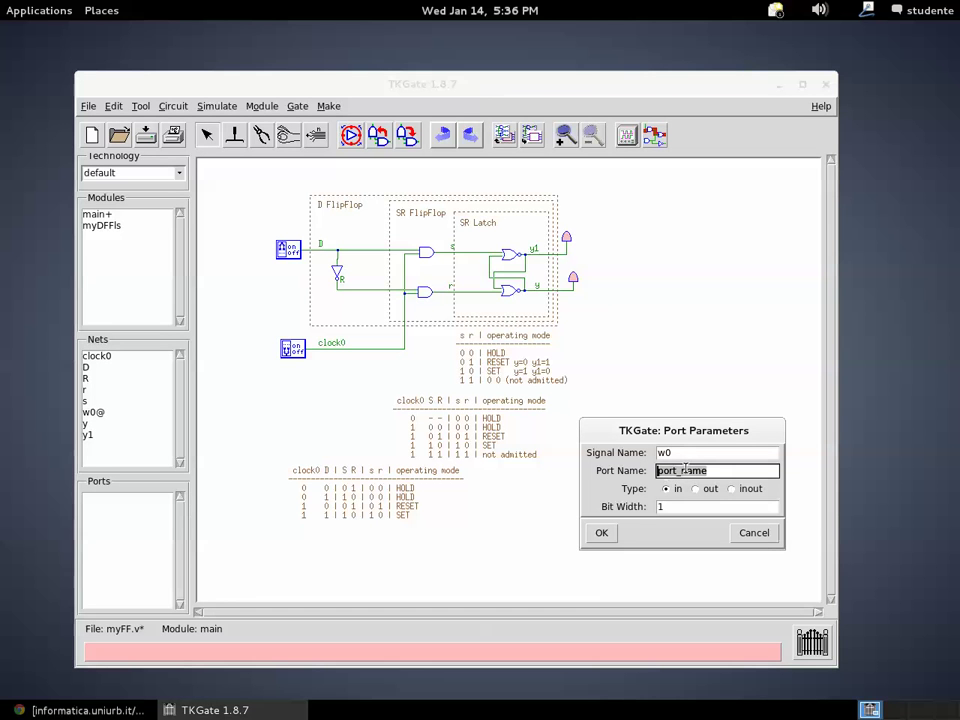
text(D)
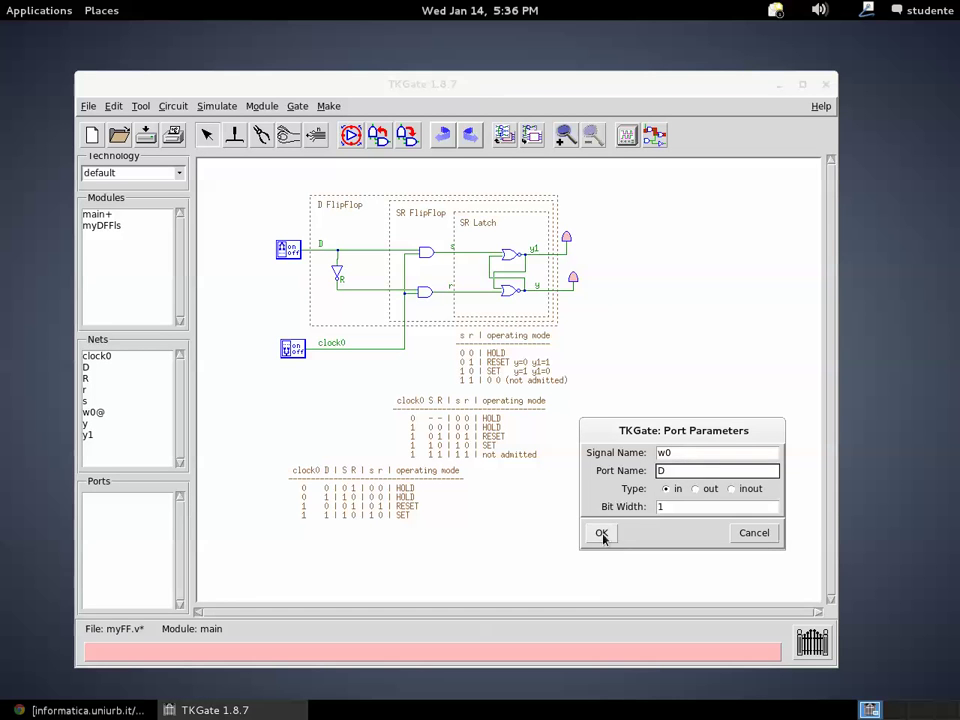
click(602, 534)
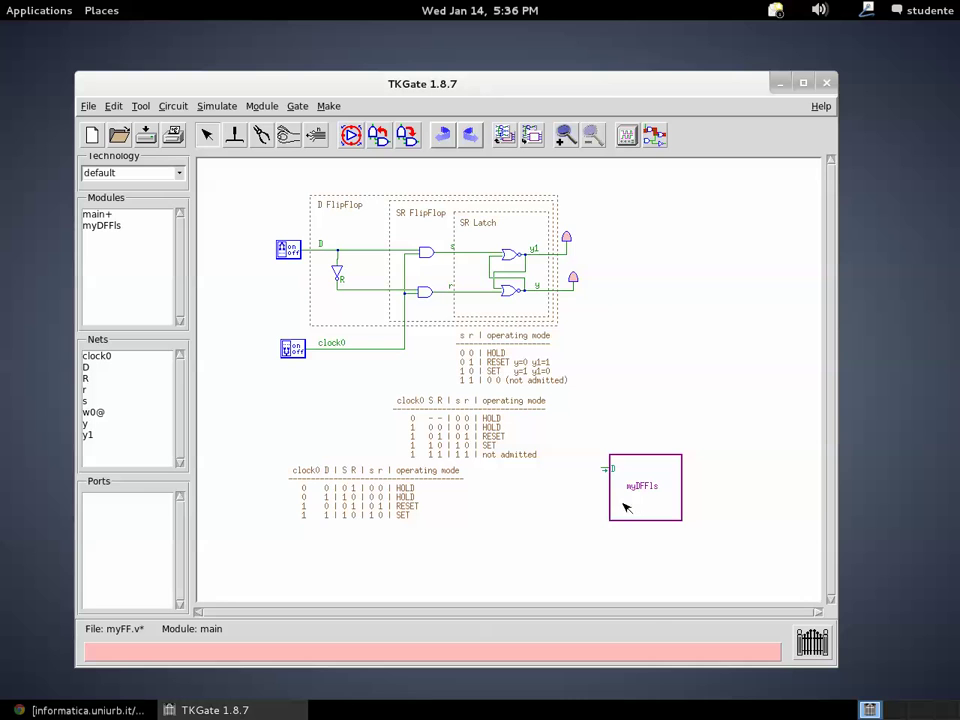
Step: Add an input port named clk near the bottom of the myDFFls block's left edge
right_click(613, 511)
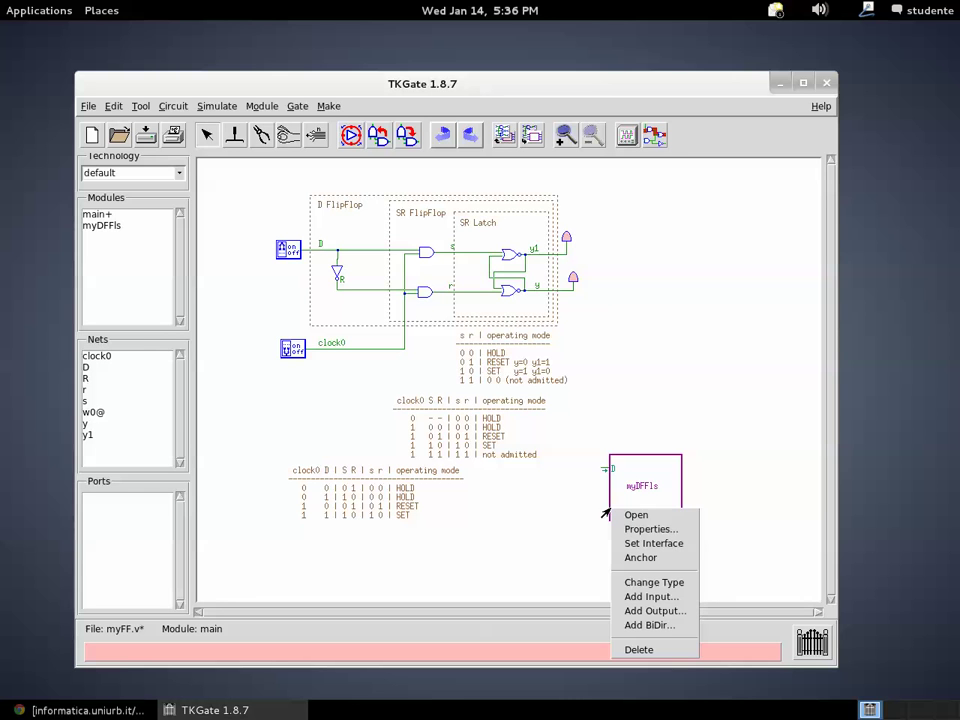
click(651, 596)
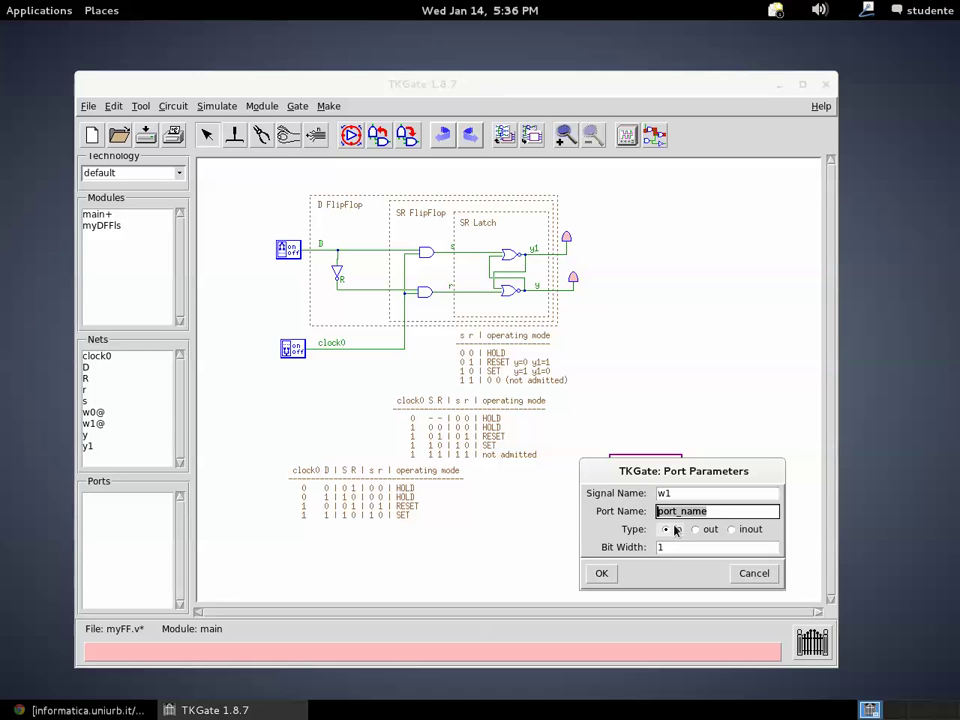
text(clk)
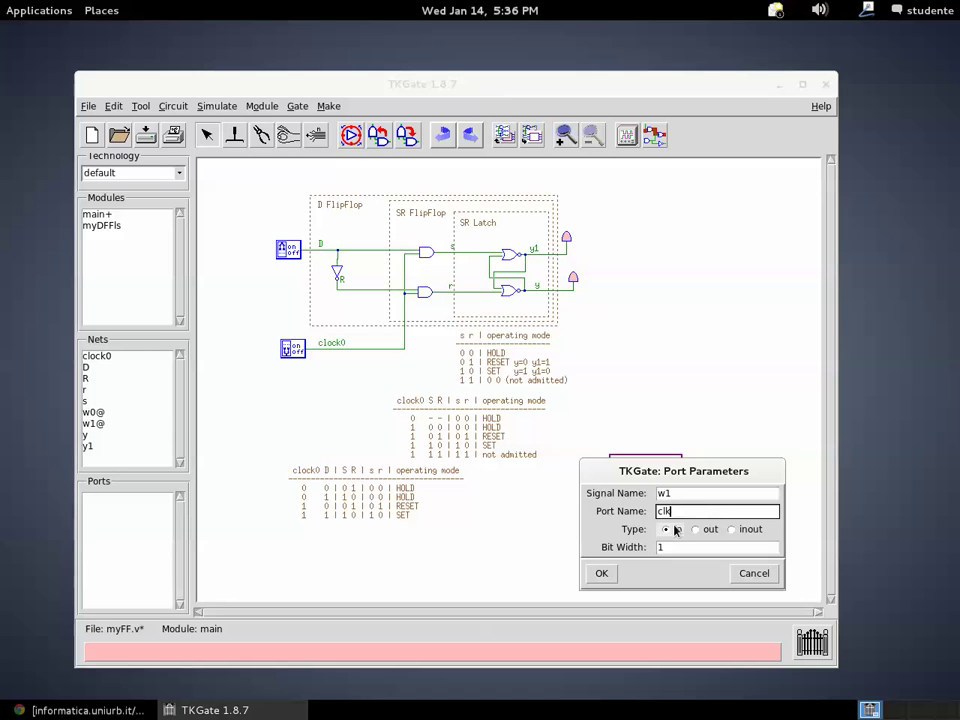
click(602, 573)
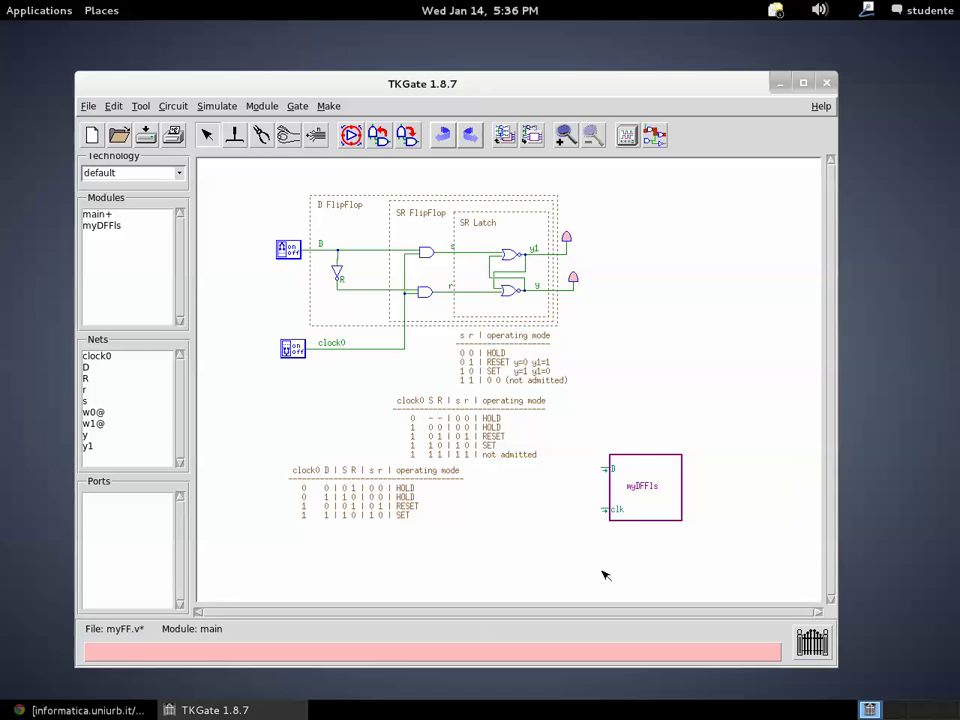
Step: Add an output port named y at the middle of the myDFFls block's right edge
right_click(682, 487)
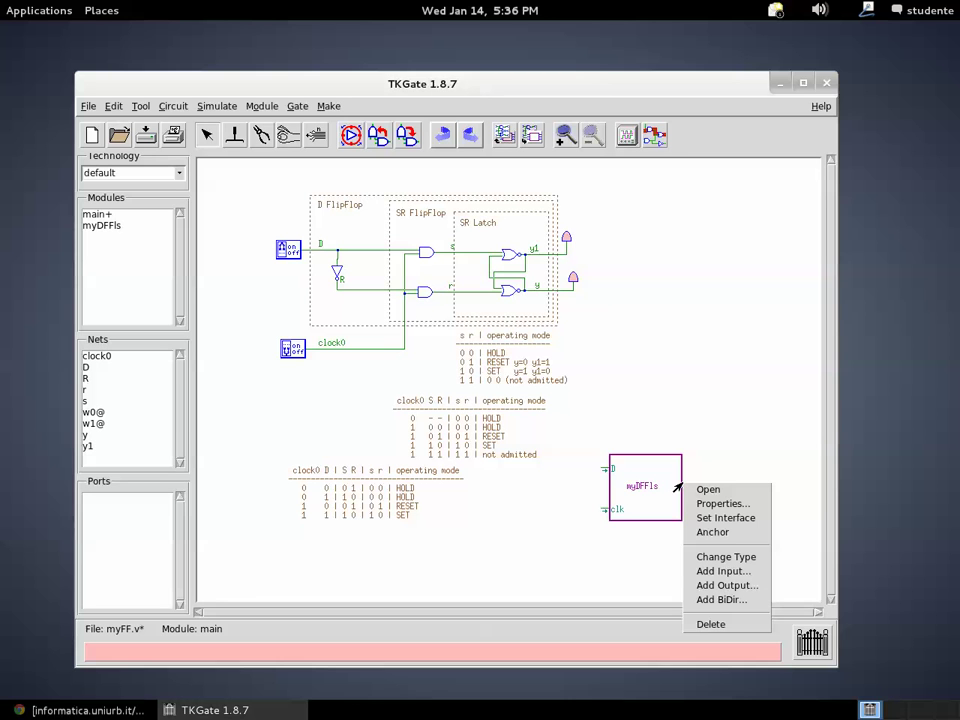
click(722, 585)
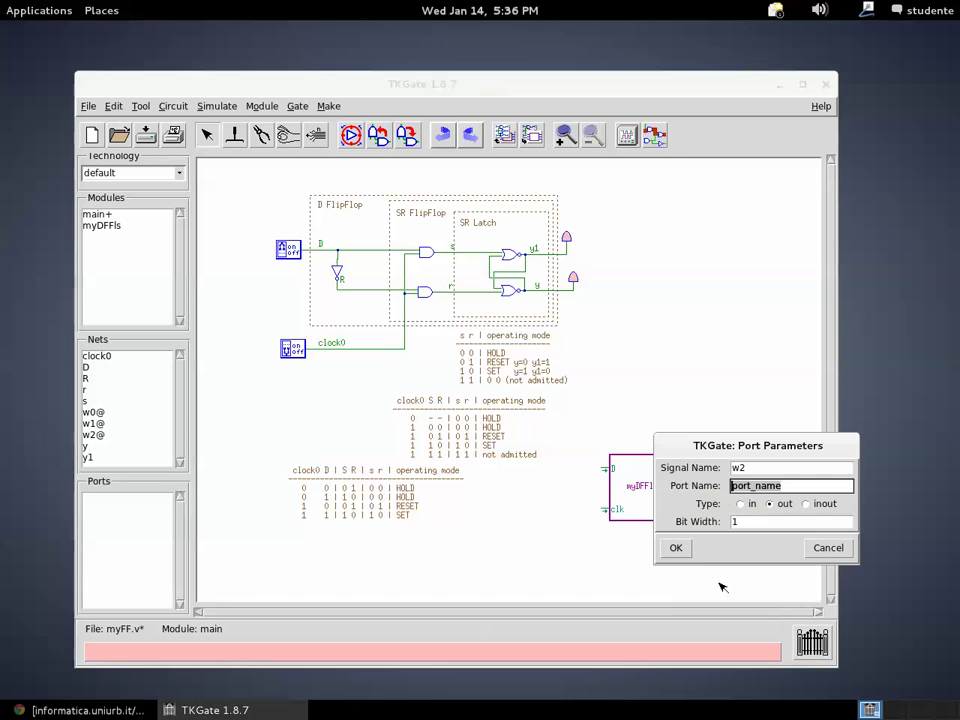
text(y)
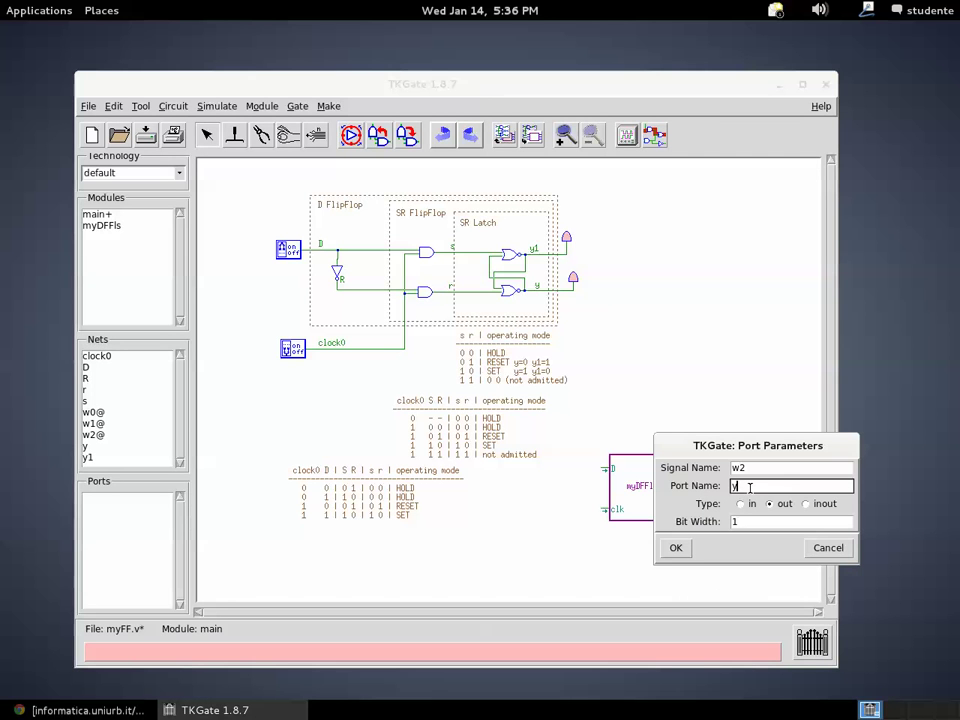
click(684, 551)
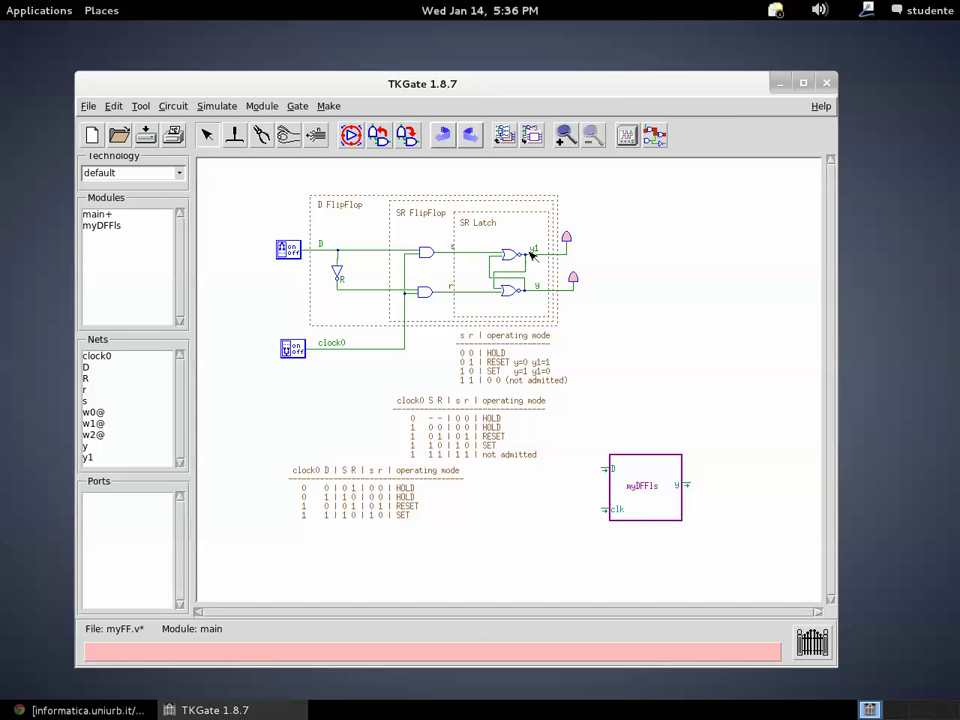
Step: Move the myDFFls block slightly up and set the module interface from it
click(657, 509)
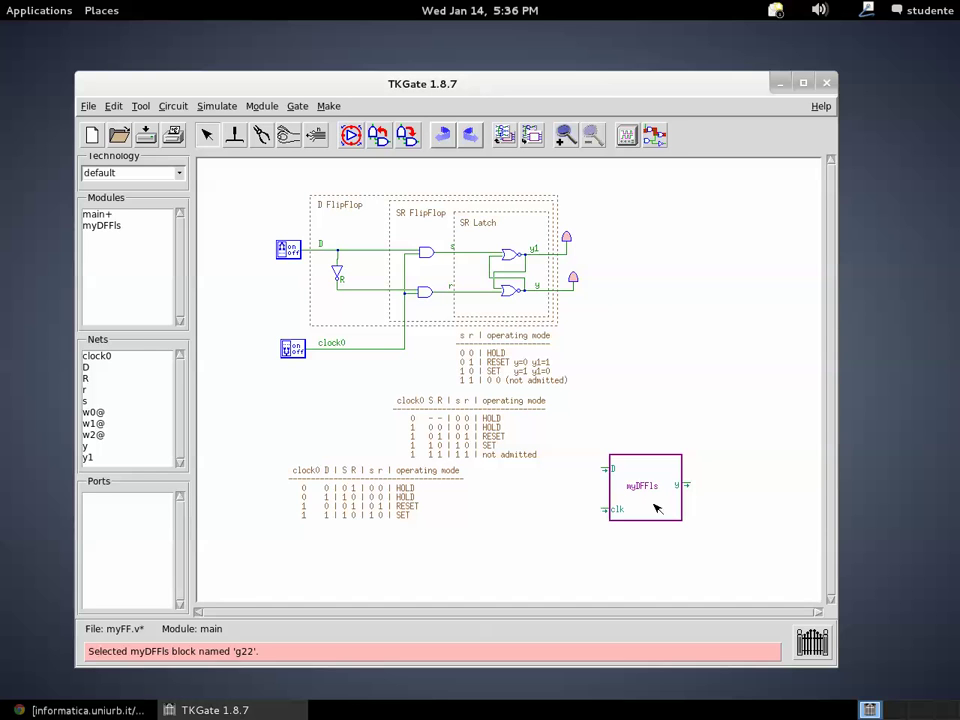
drag(657, 509, 667, 478)
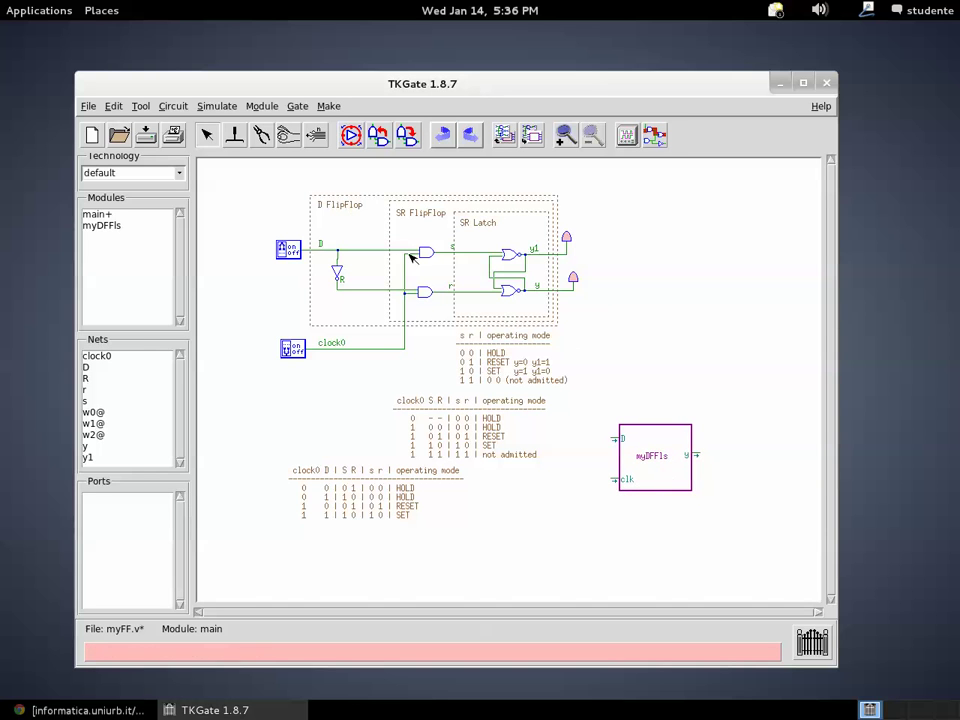
click(258, 107)
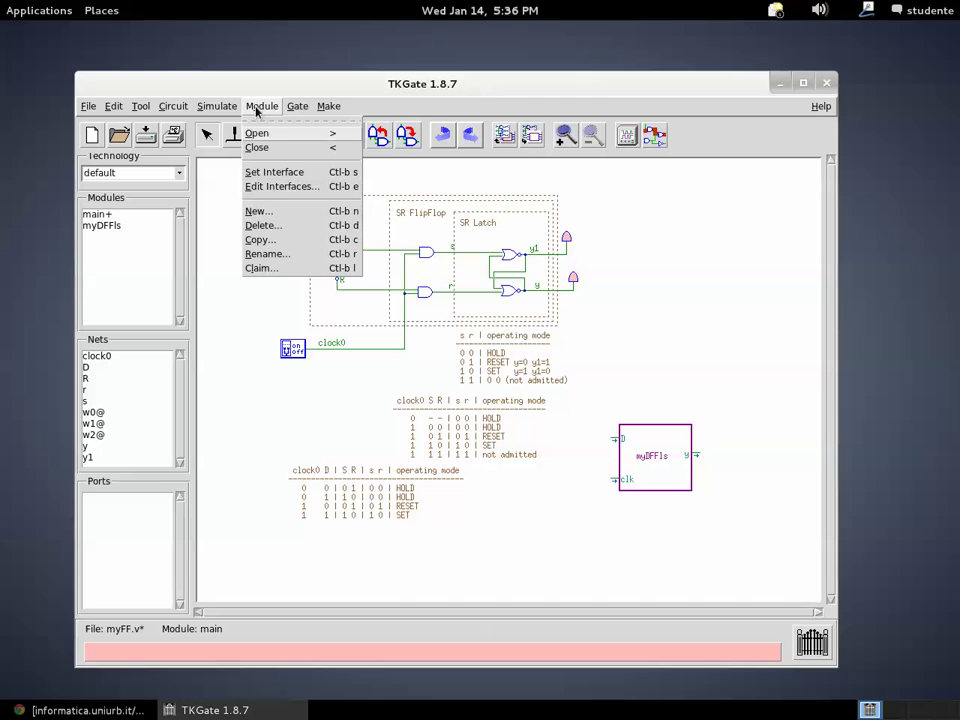
click(284, 173)
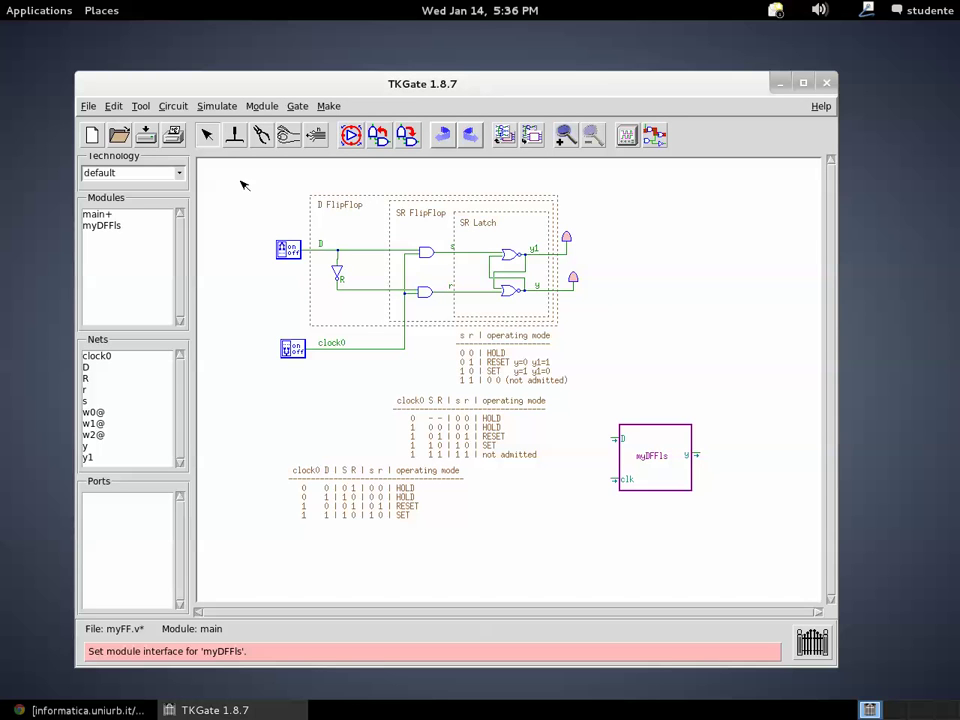
Step: Move the myDFFls block down clear of the drawing and copy the complete flip-flop circuit with its frames and tables
drag(243, 185, 600, 558)
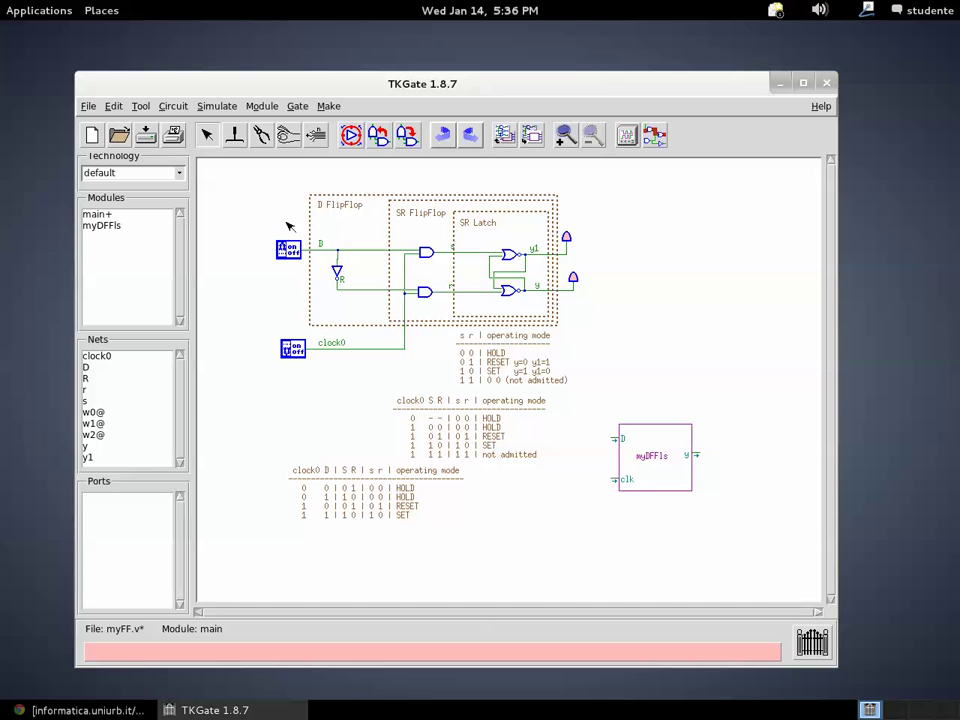
drag(222, 167, 604, 549)
drag(662, 437, 636, 555)
drag(231, 183, 791, 544)
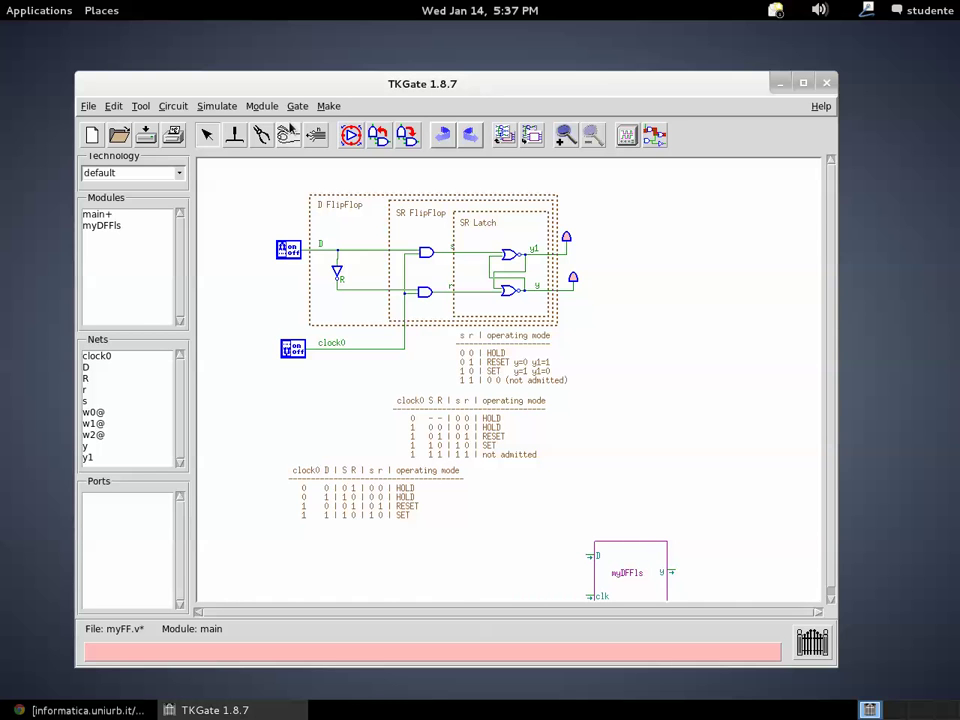
click(113, 106)
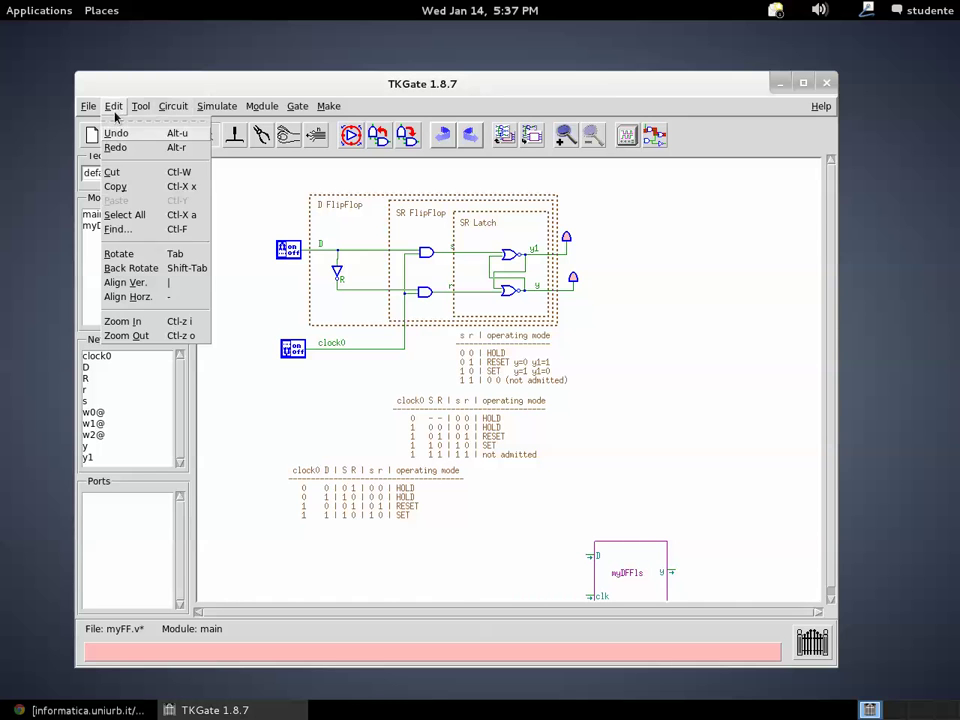
click(140, 193)
Step: Open the myDFFls module for editing and paste the copied circuit and tables into its empty sheet
click(637, 562)
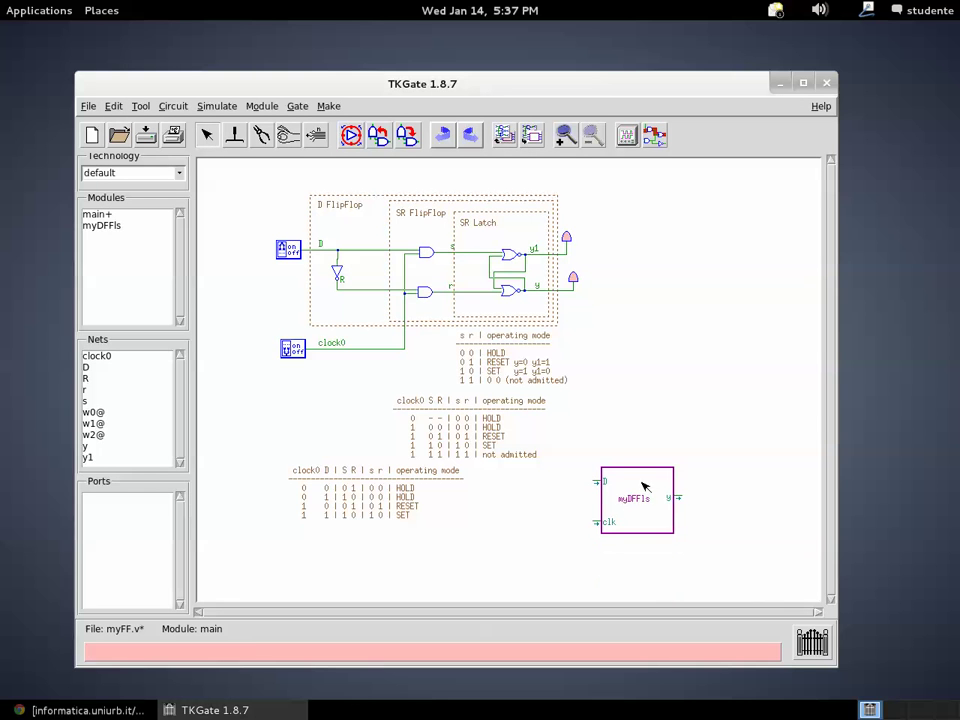
click(503, 135)
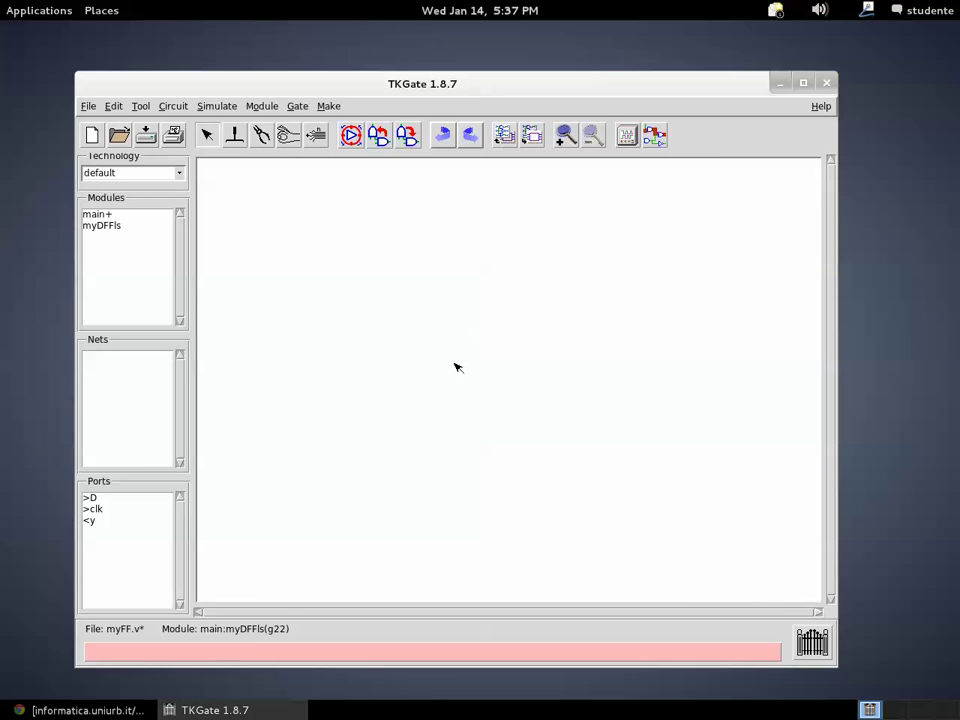
click(387, 322)
click(114, 106)
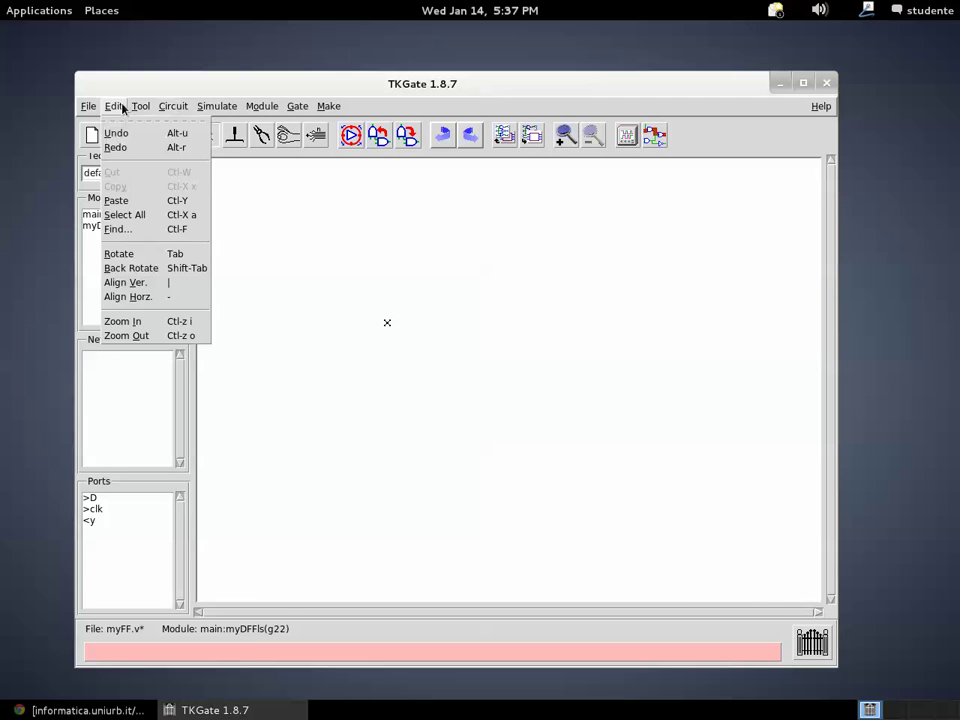
click(115, 130)
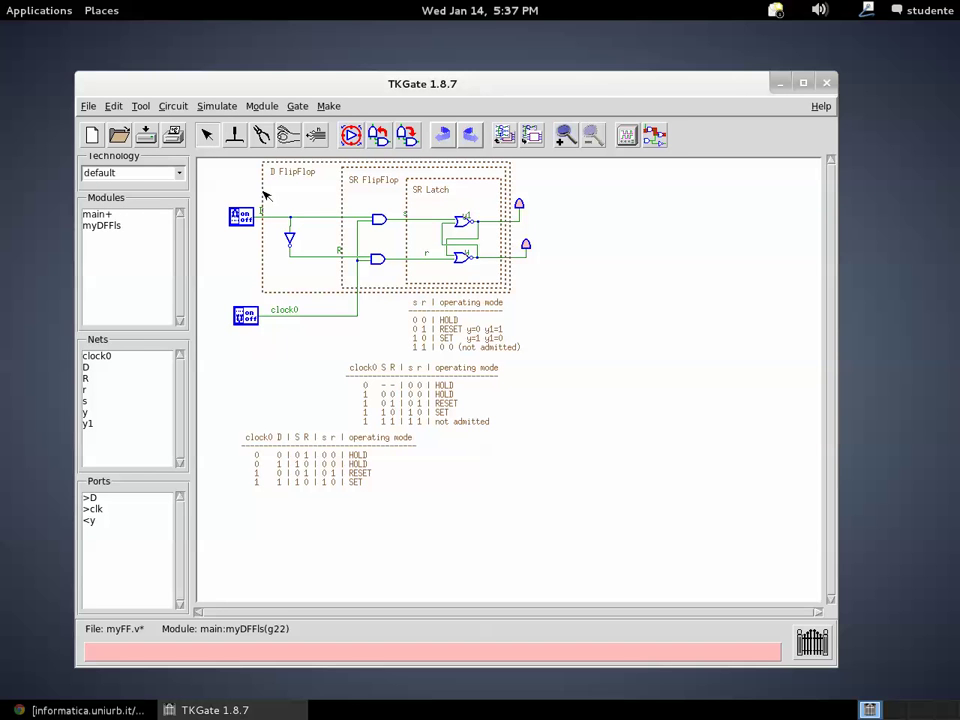
click(831, 161)
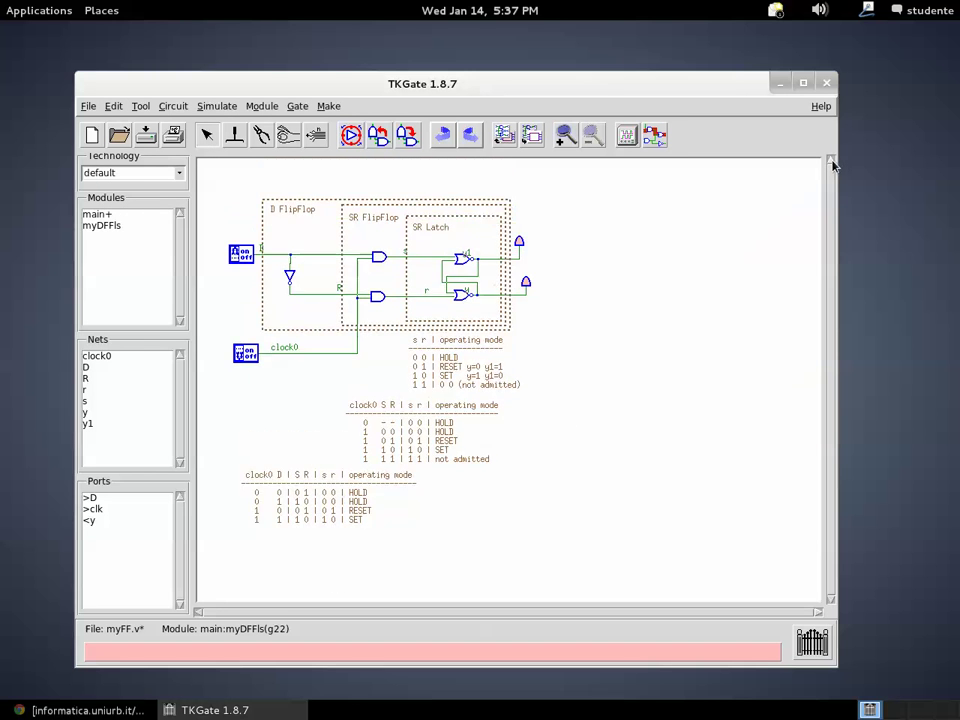
click(199, 612)
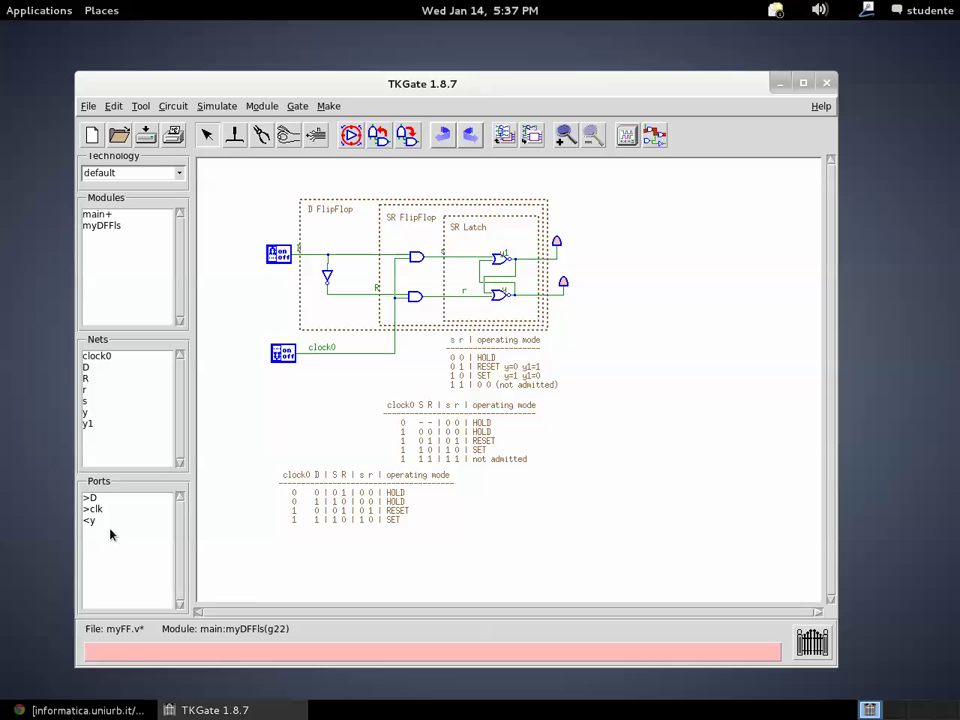
Step: Add a module input with the net name D to the left of the upper switch
right_click(230, 248)
mouse_move(232, 250)
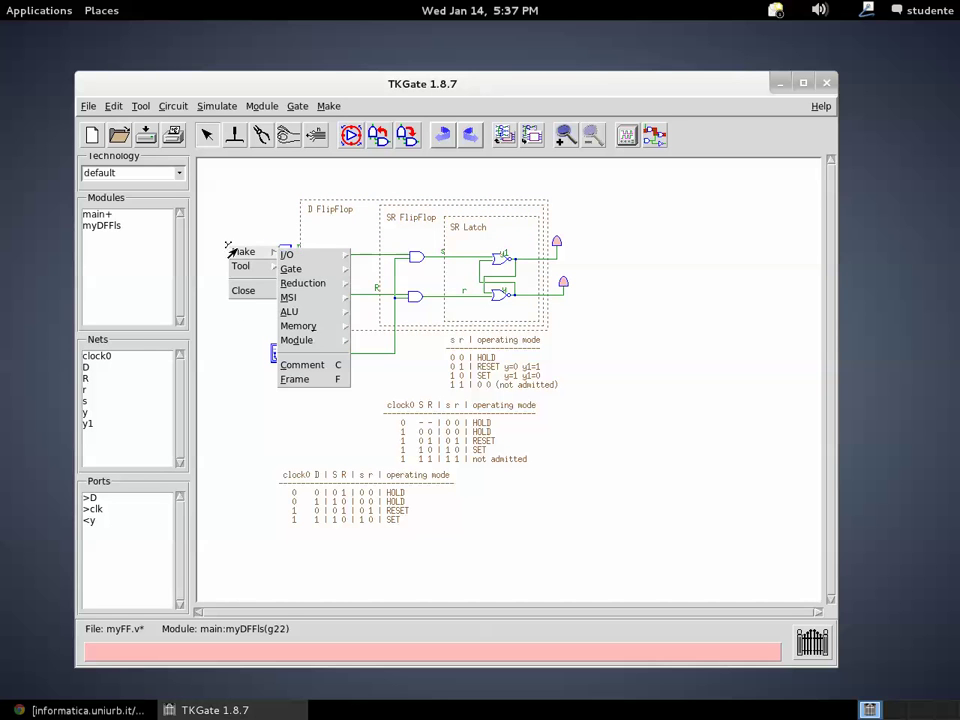
mouse_move(325, 344)
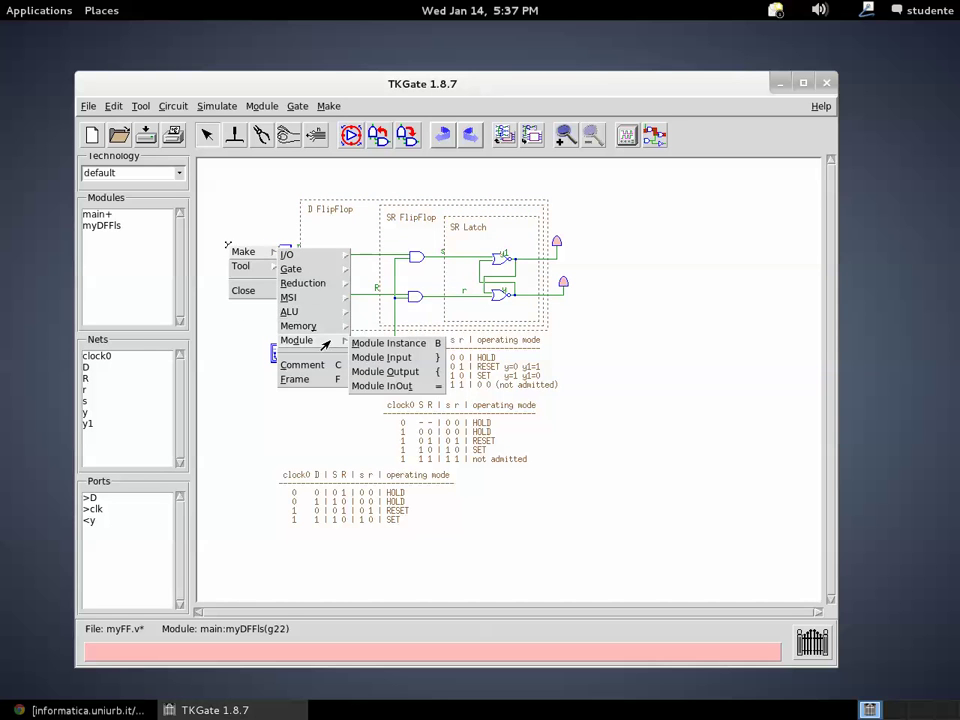
click(372, 358)
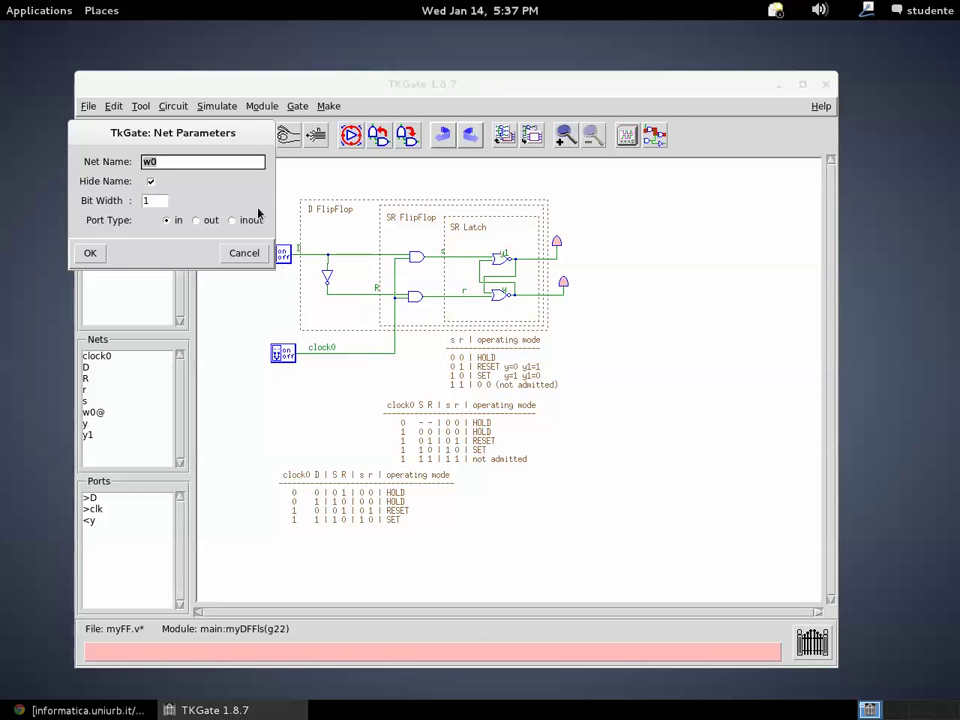
text(D)
click(80, 255)
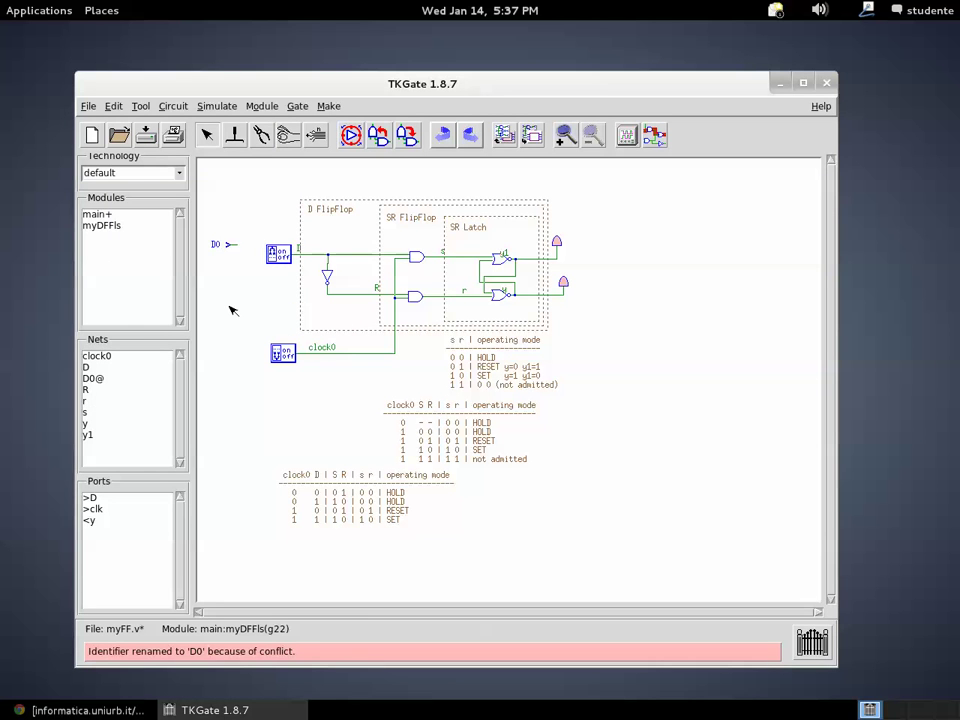
Step: Delete the upper switch and rename the net feeding the inverter and upper AND gate to S
click(280, 254)
key(Delete)
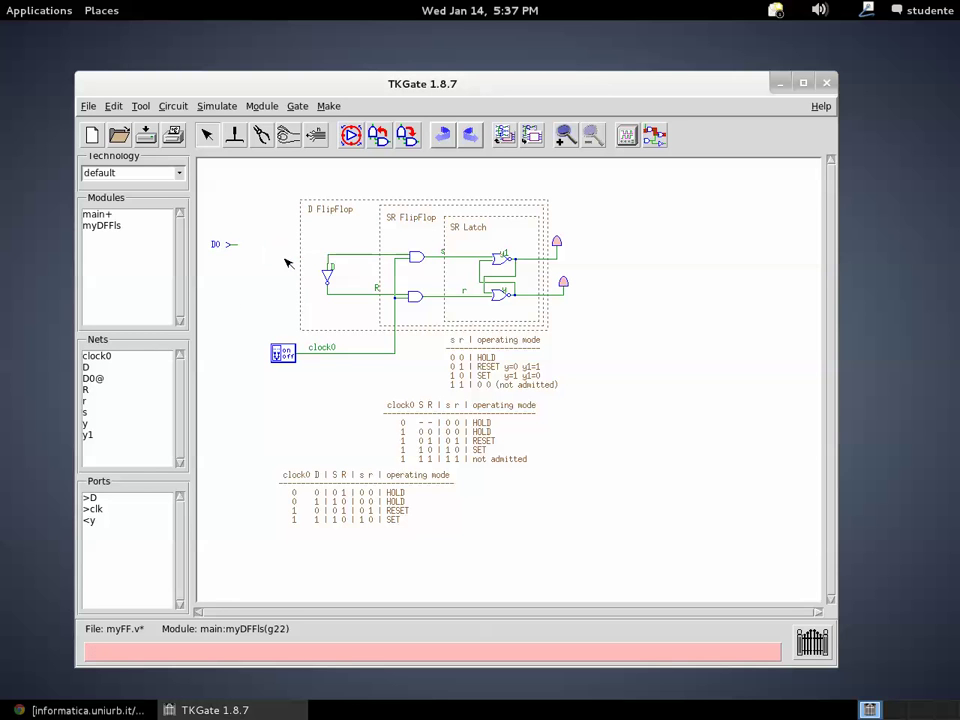
right_click(336, 258)
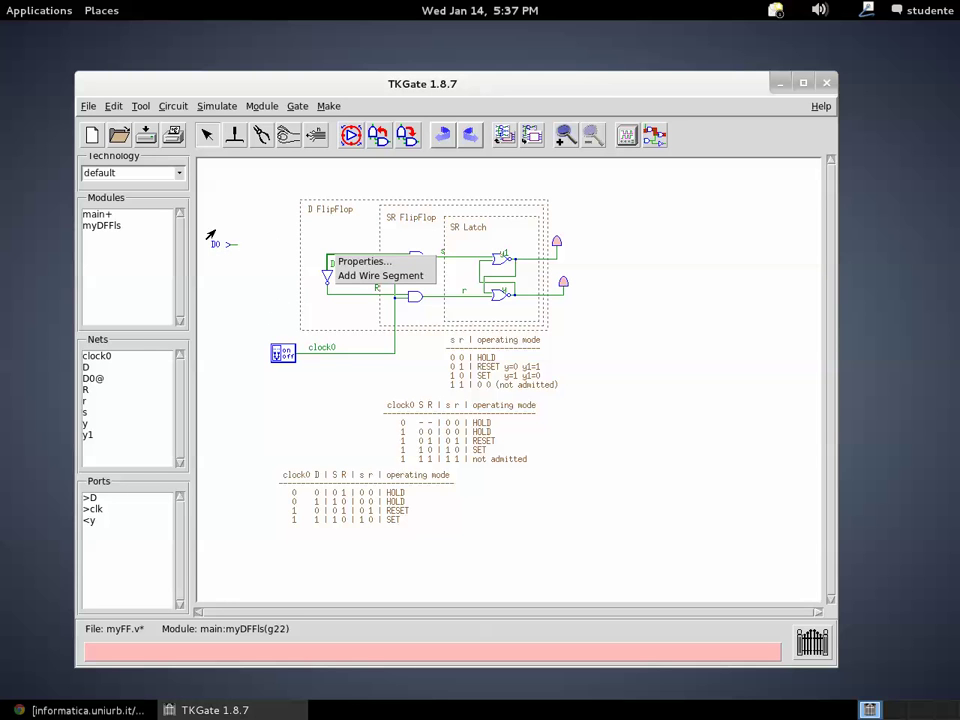
click(358, 262)
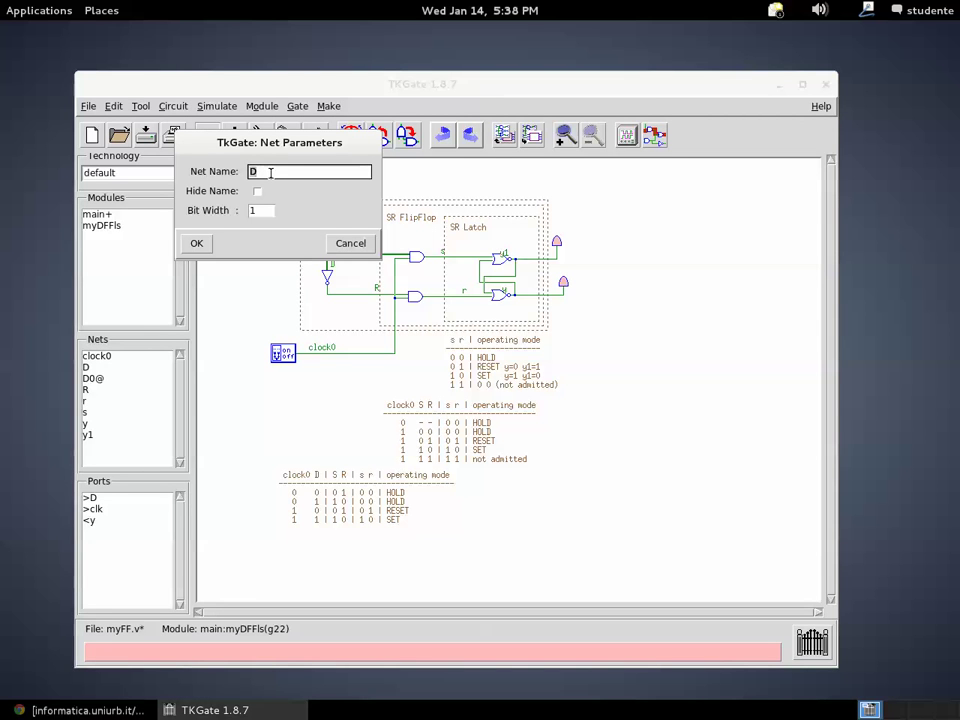
text(S)
click(197, 243)
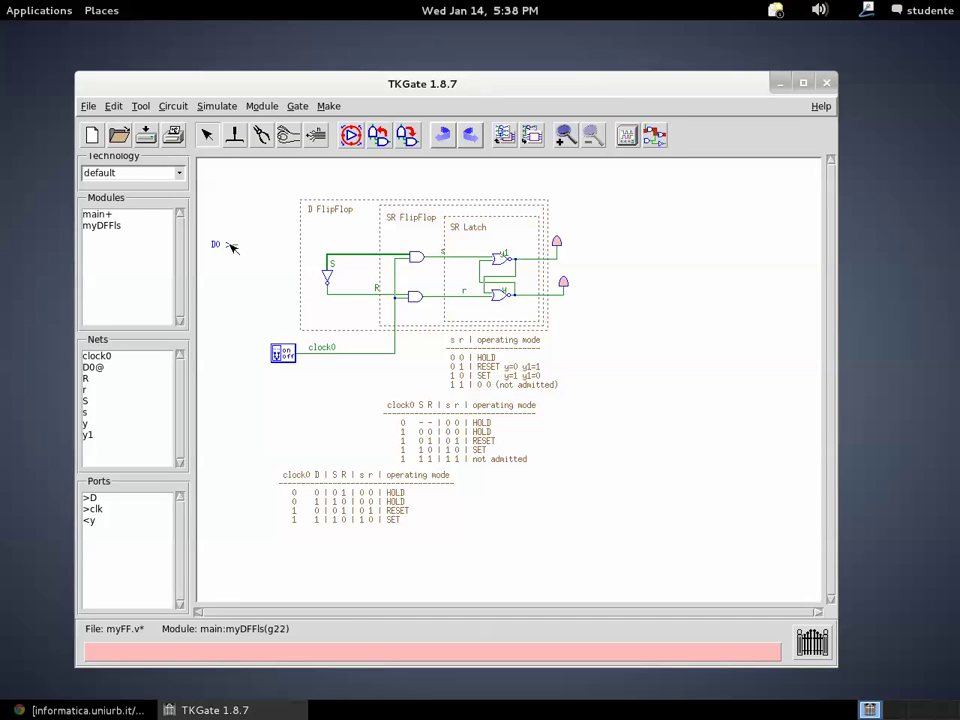
Step: Rename the module input's net to D and move the port closer to the circuit, level with the S wire
right_click(230, 246)
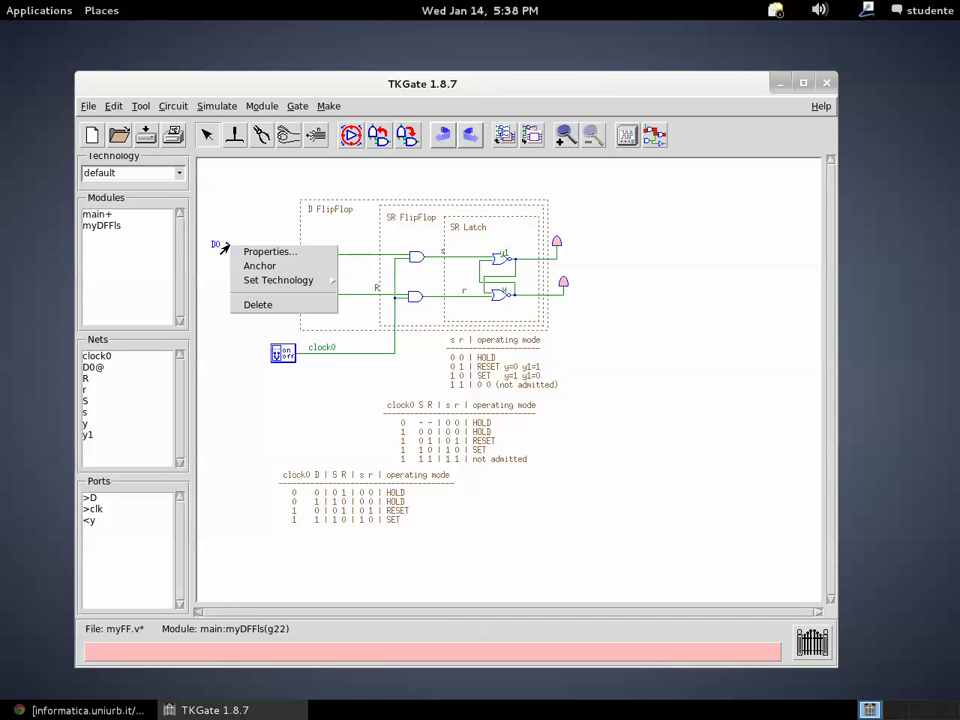
click(240, 251)
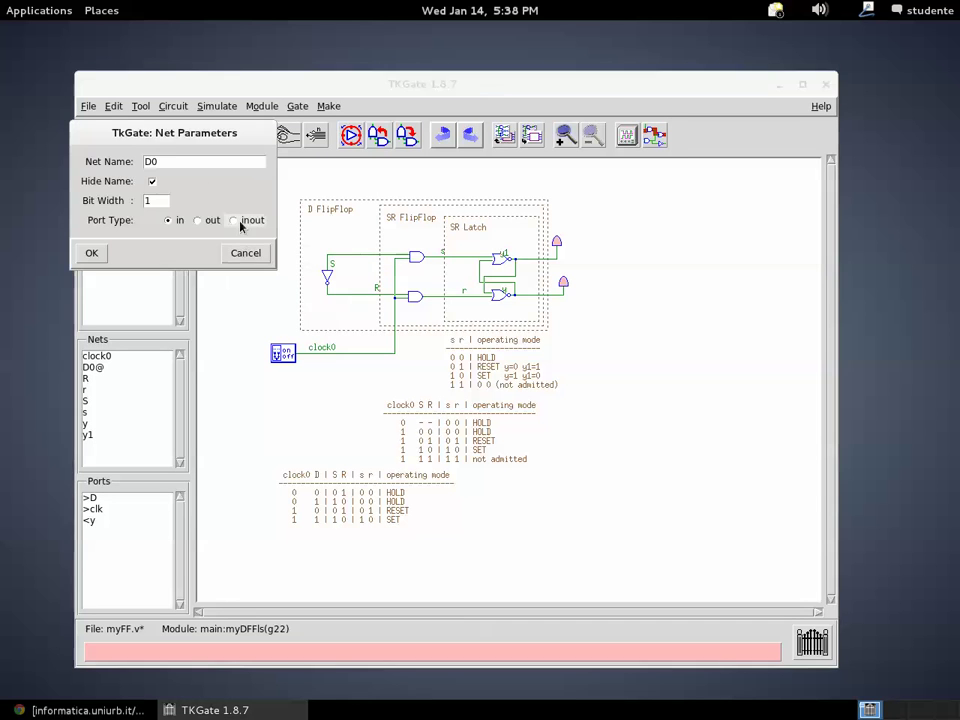
double_click(174, 161)
text(D)
click(91, 252)
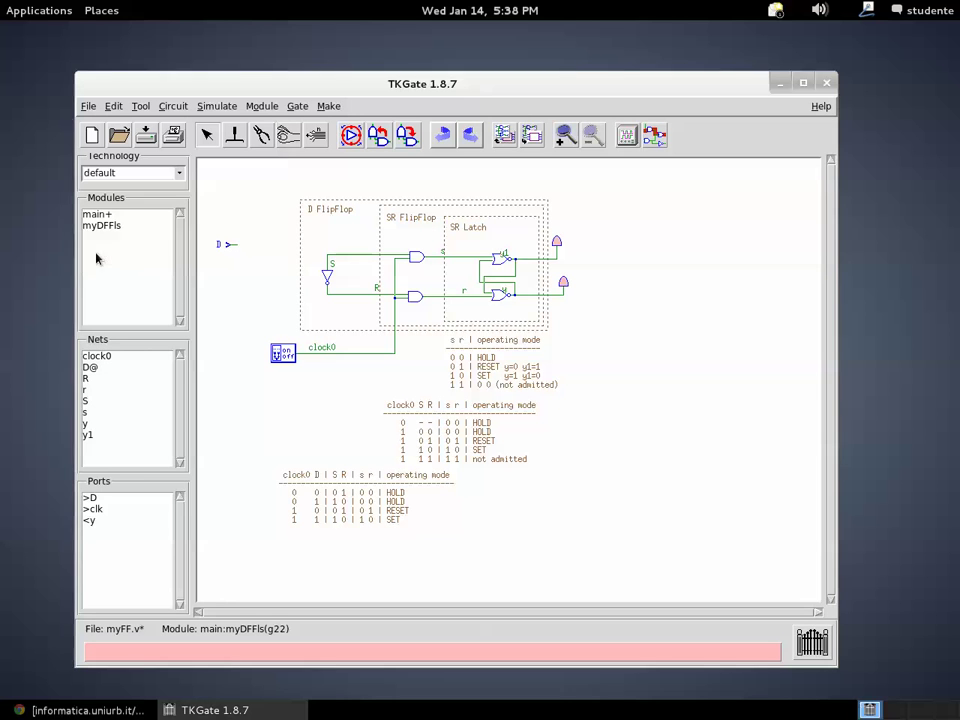
drag(229, 246, 255, 256)
Step: Delete the LED on output y and rename the lower NOR gate's output net to ynet
click(507, 291)
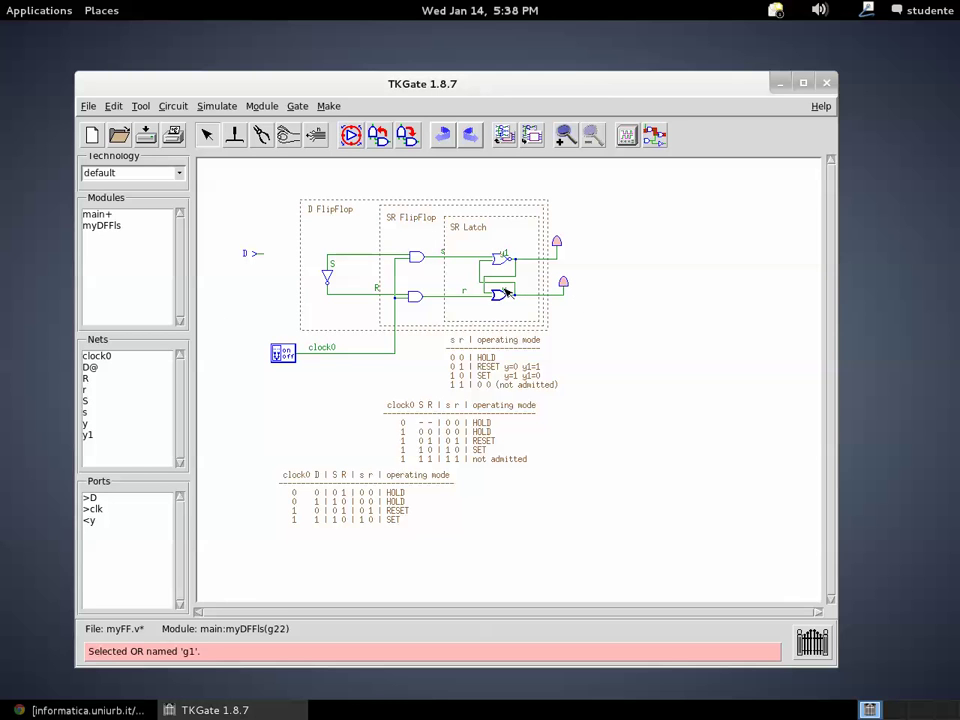
click(563, 284)
key(Delete)
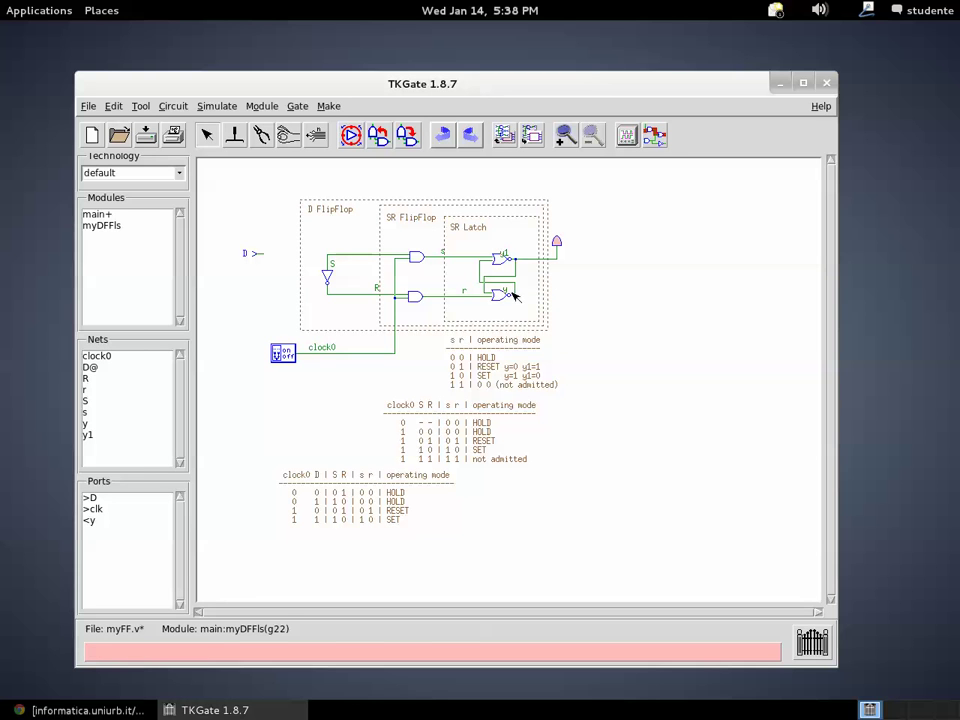
right_click(512, 291)
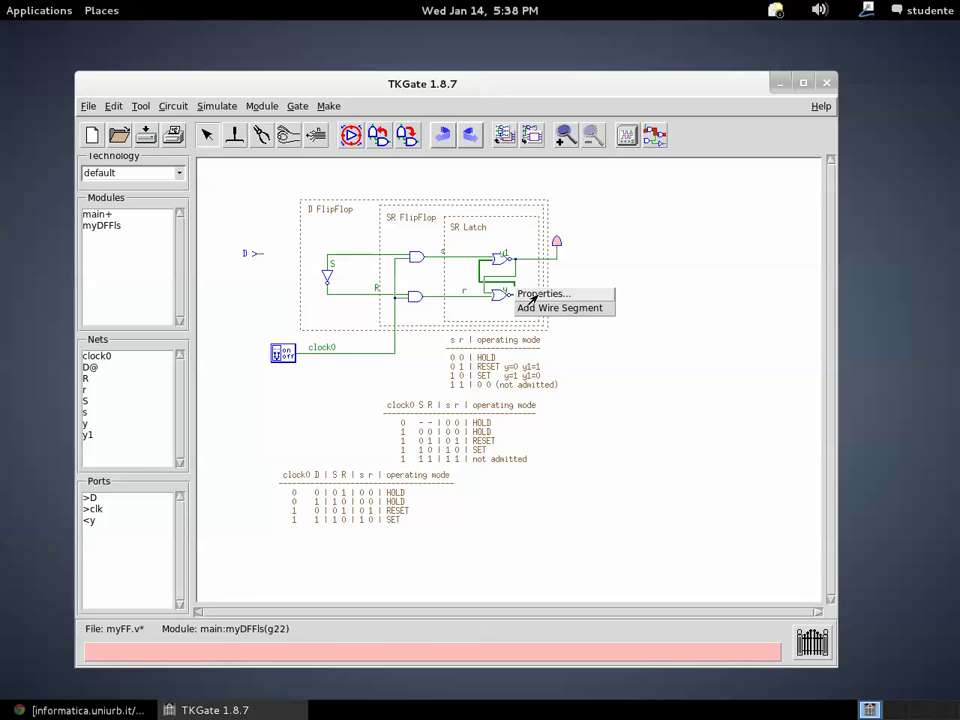
click(540, 295)
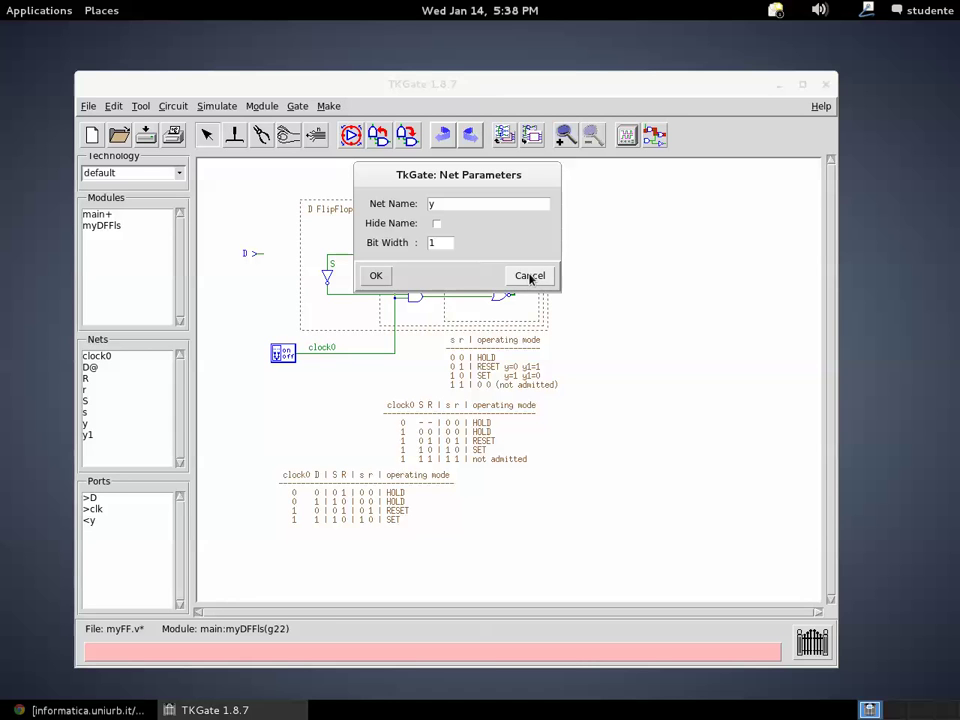
click(460, 203)
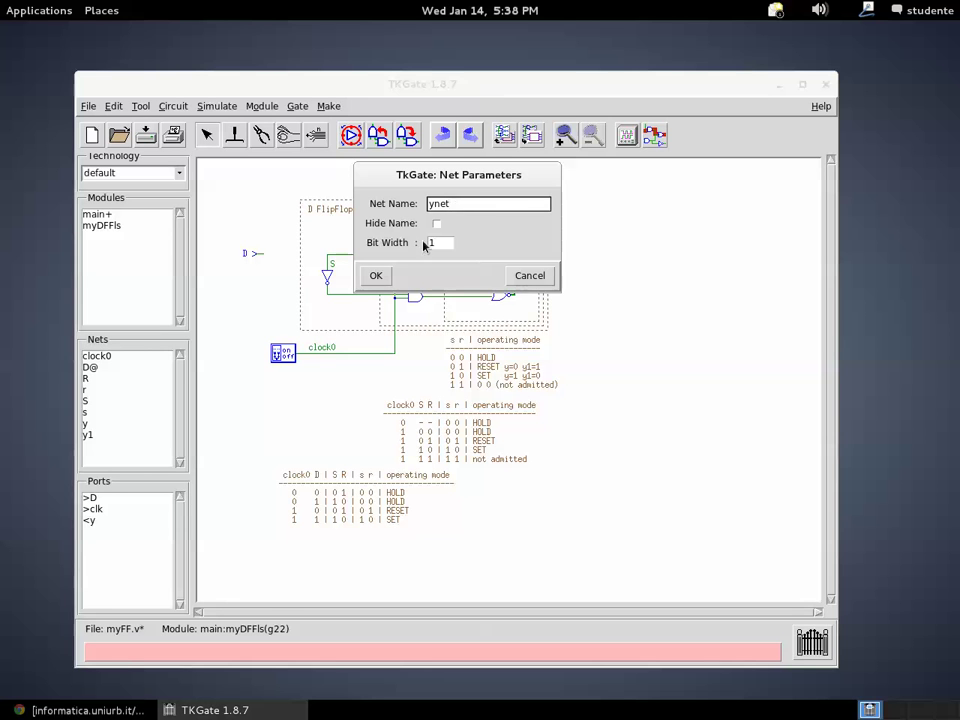
click(377, 278)
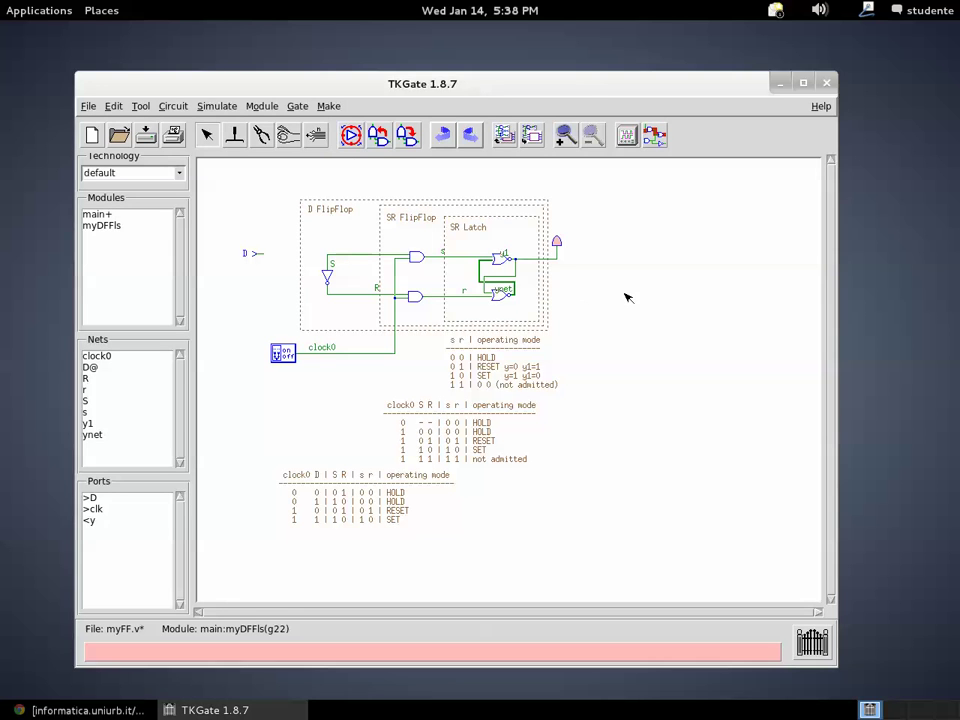
Step: Add a module output with the net name y to the right of the flip-flop circuit
right_click(624, 297)
mouse_move(630, 301)
mouse_move(687, 308)
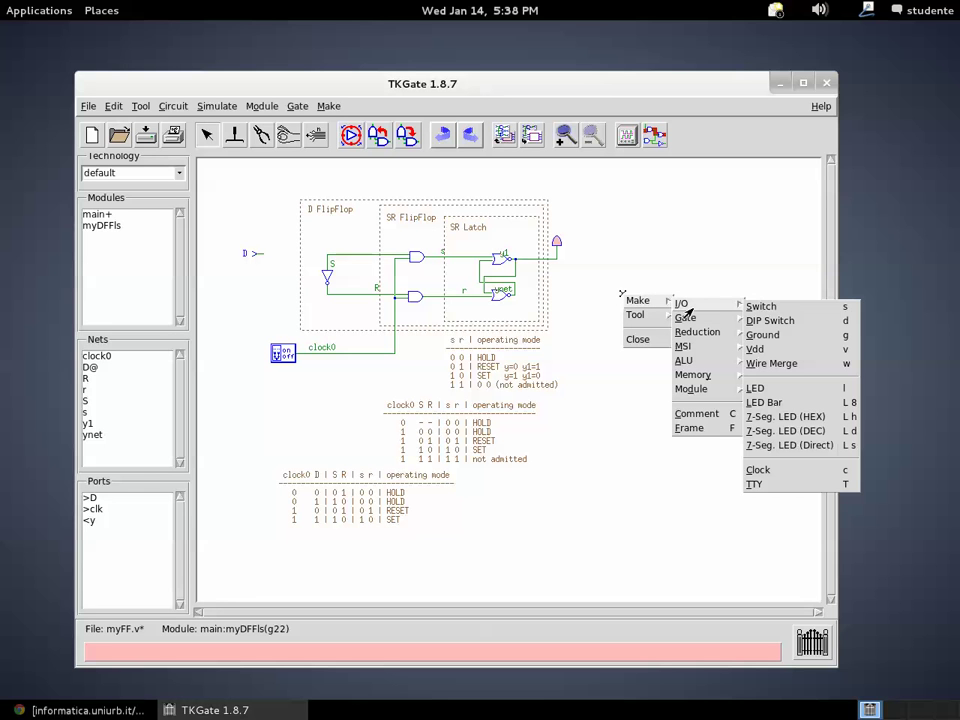
mouse_move(701, 388)
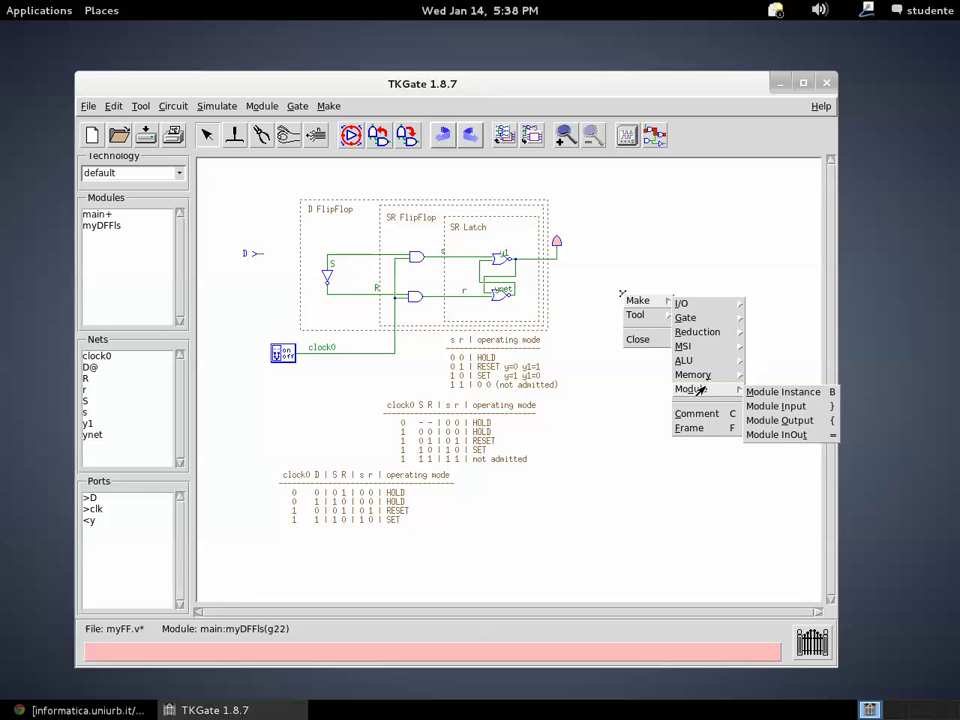
click(778, 406)
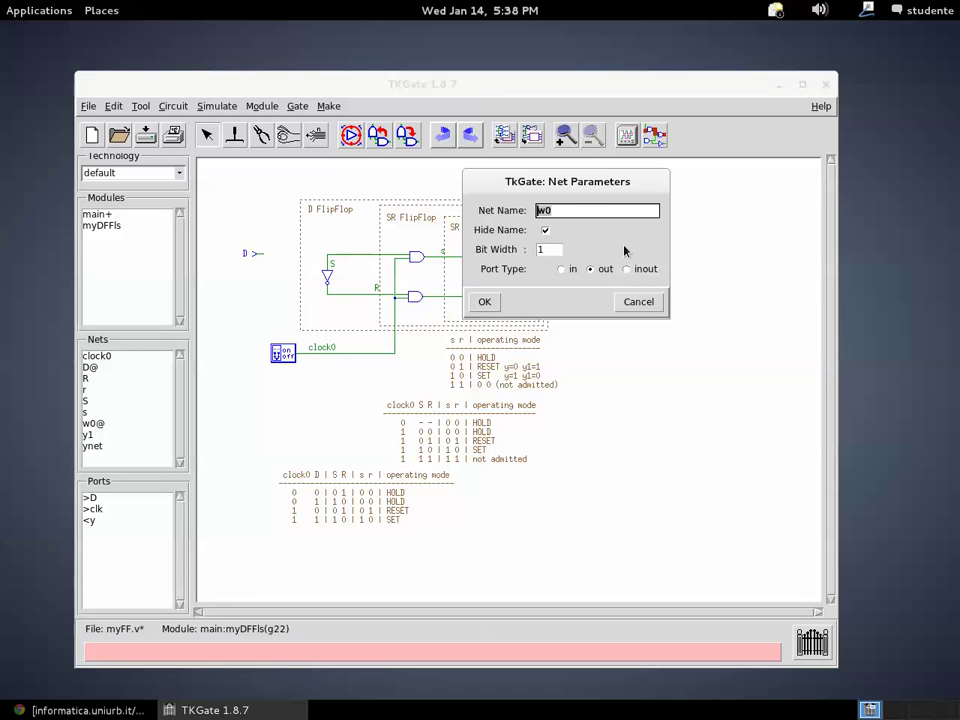
text(y)
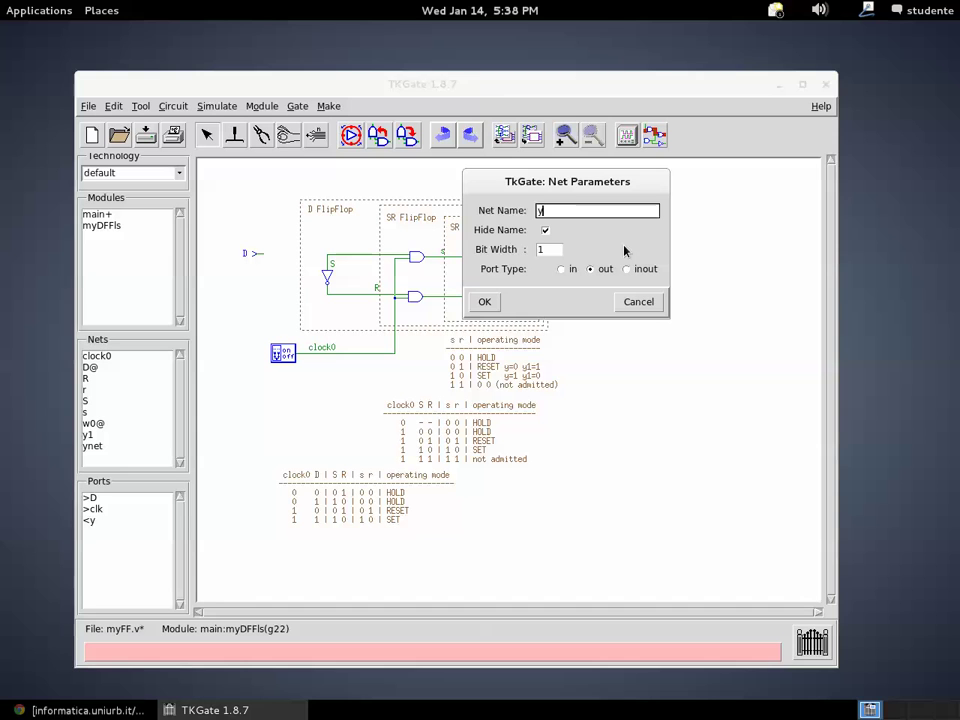
click(484, 303)
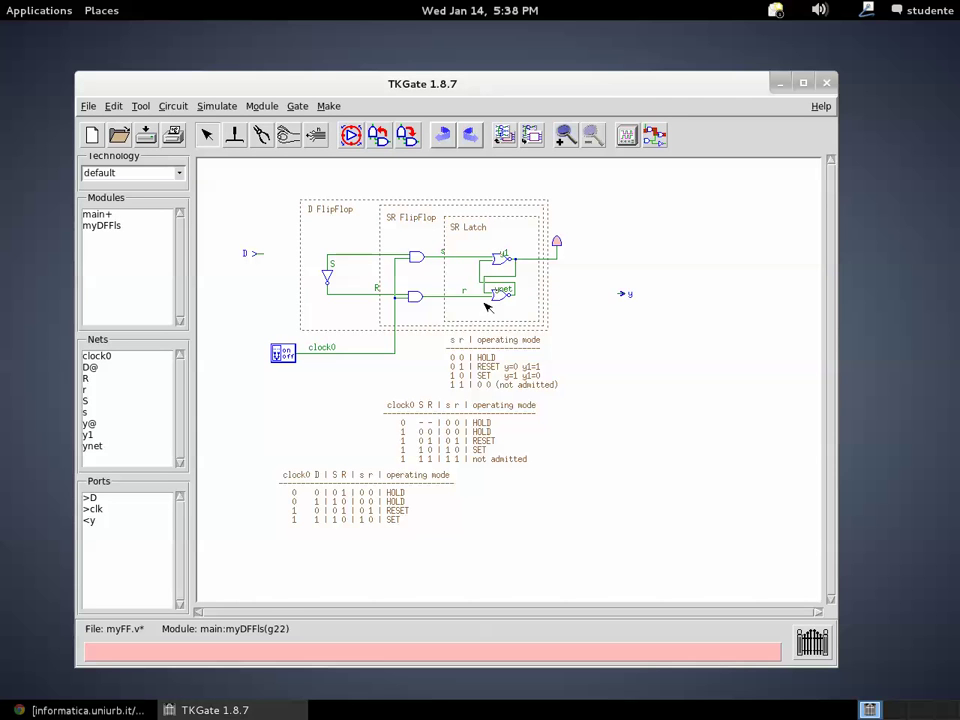
right_click(594, 317)
mouse_move(605, 325)
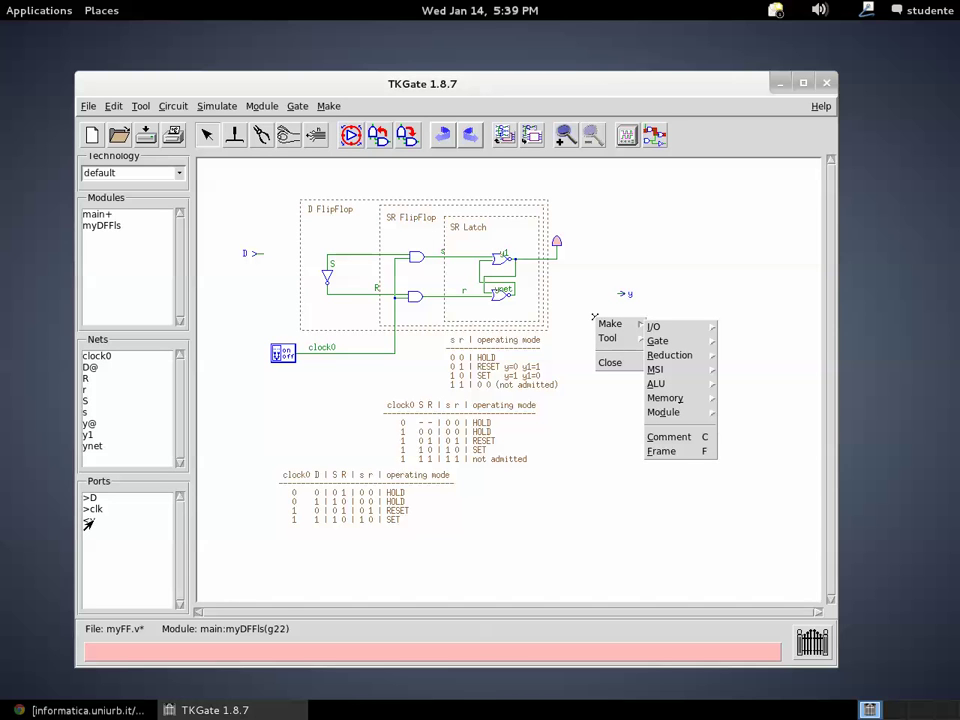
click(660, 304)
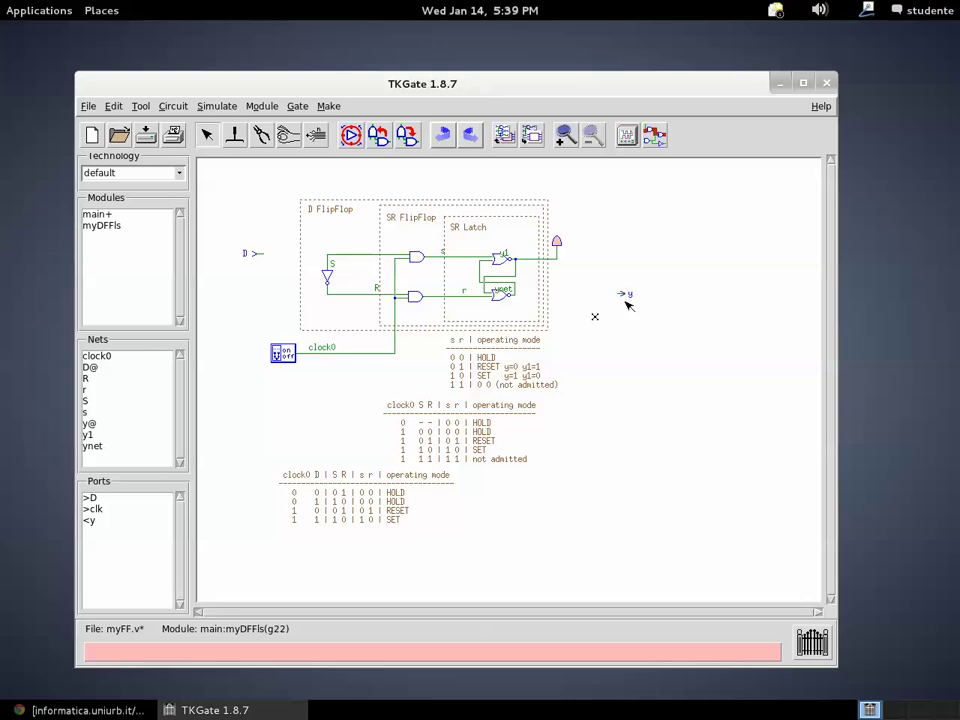
Step: Wire the y output port straight to the lower NOR gate's output and delete the LED on net y1
drag(620, 297, 516, 292)
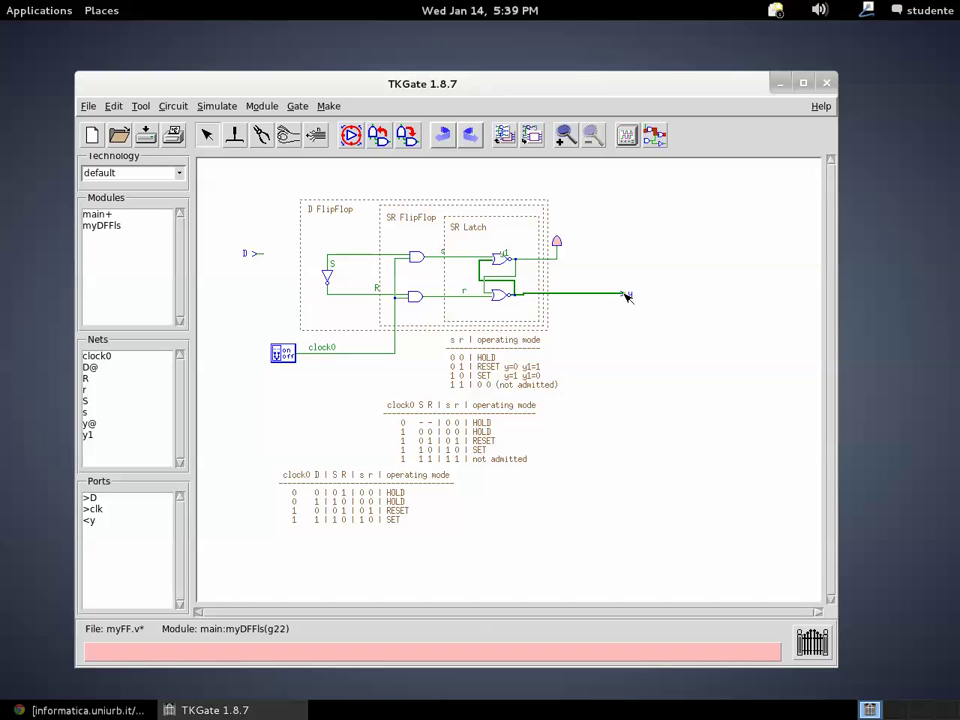
mouse_move(630, 296)
mouse_down()
mouse_move(583, 298)
mouse_move(621, 294)
mouse_up()
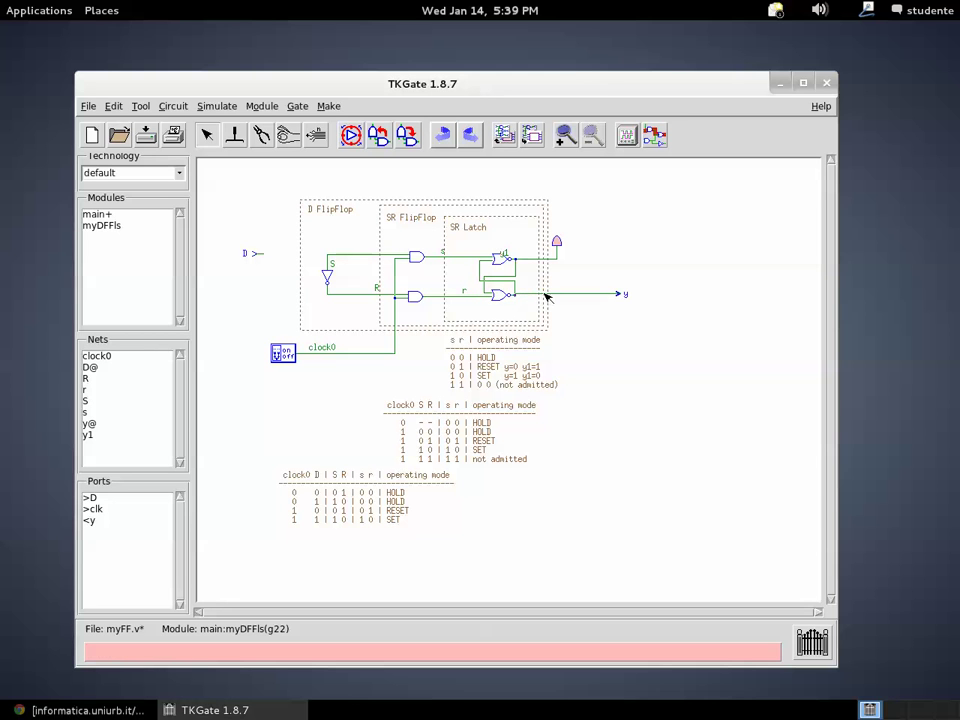
click(623, 295)
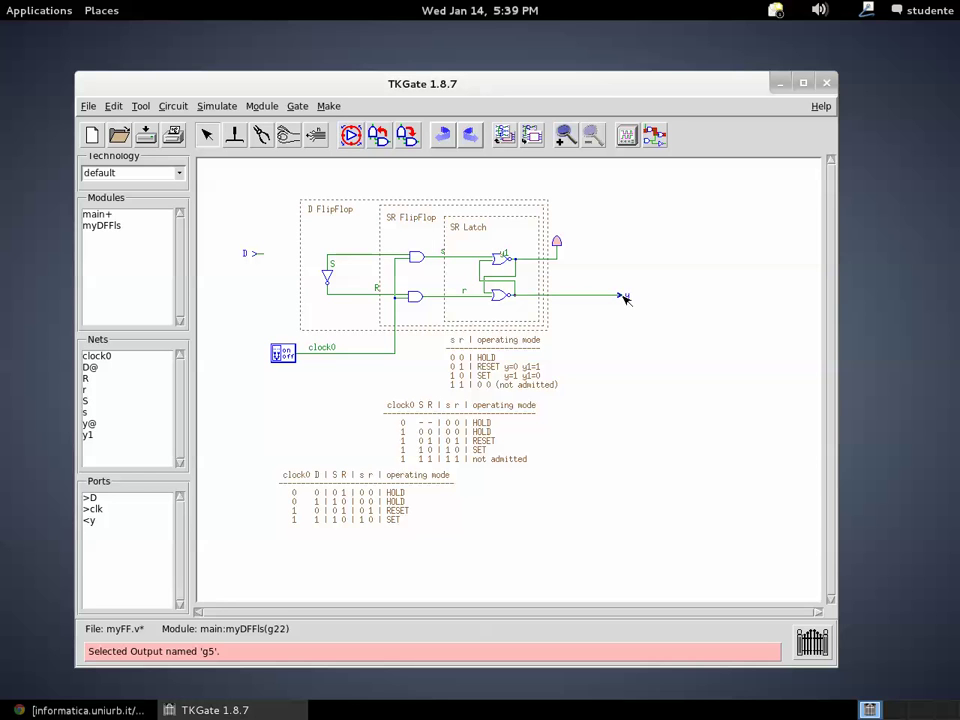
click(557, 244)
key(Delete)
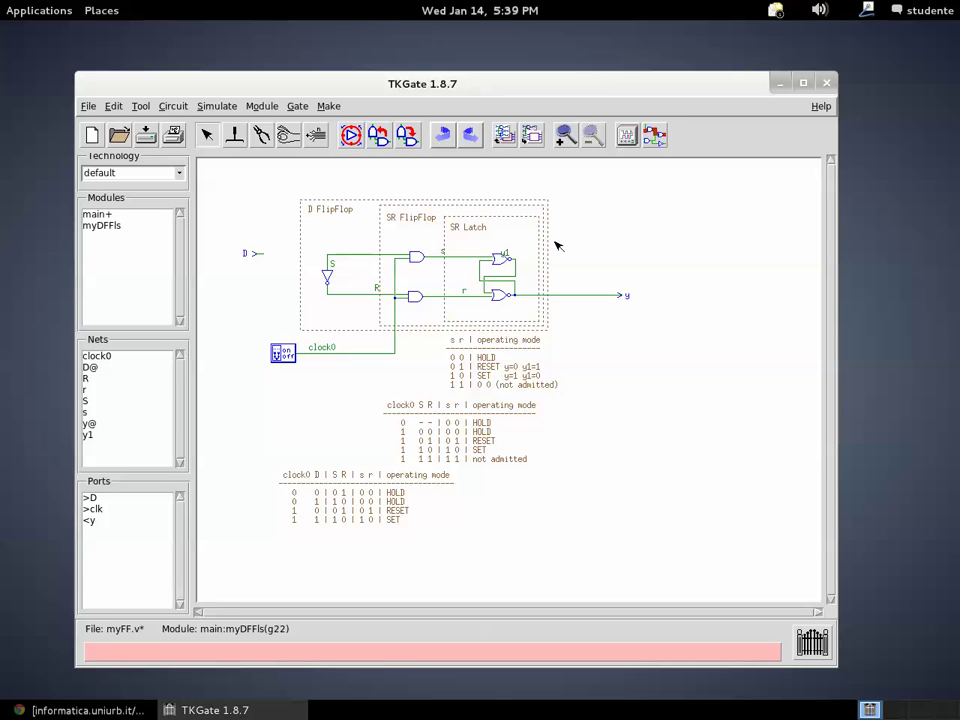
Step: Add a module input with the net name clk beside the clock0 switch, and delete that switch
right_click(233, 358)
mouse_move(240, 364)
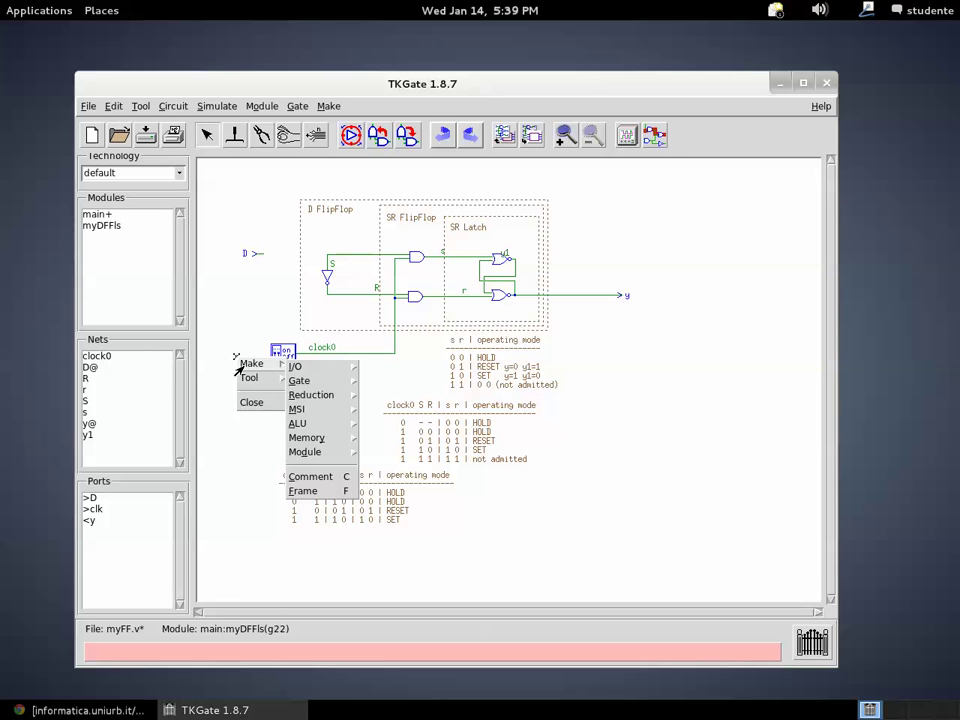
mouse_move(320, 452)
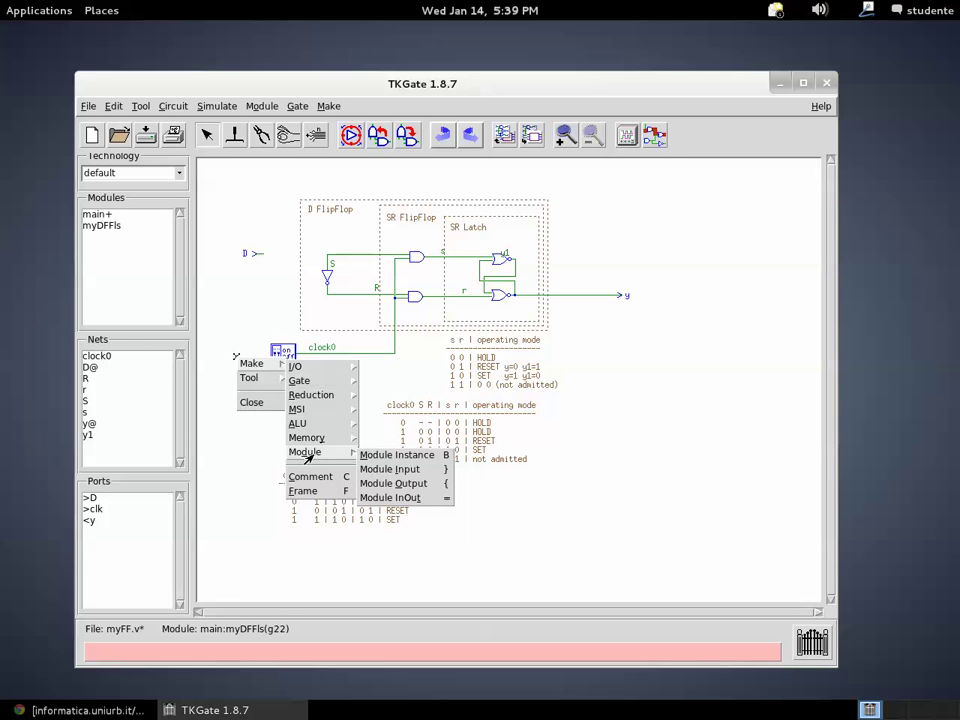
click(365, 468)
text(clk)
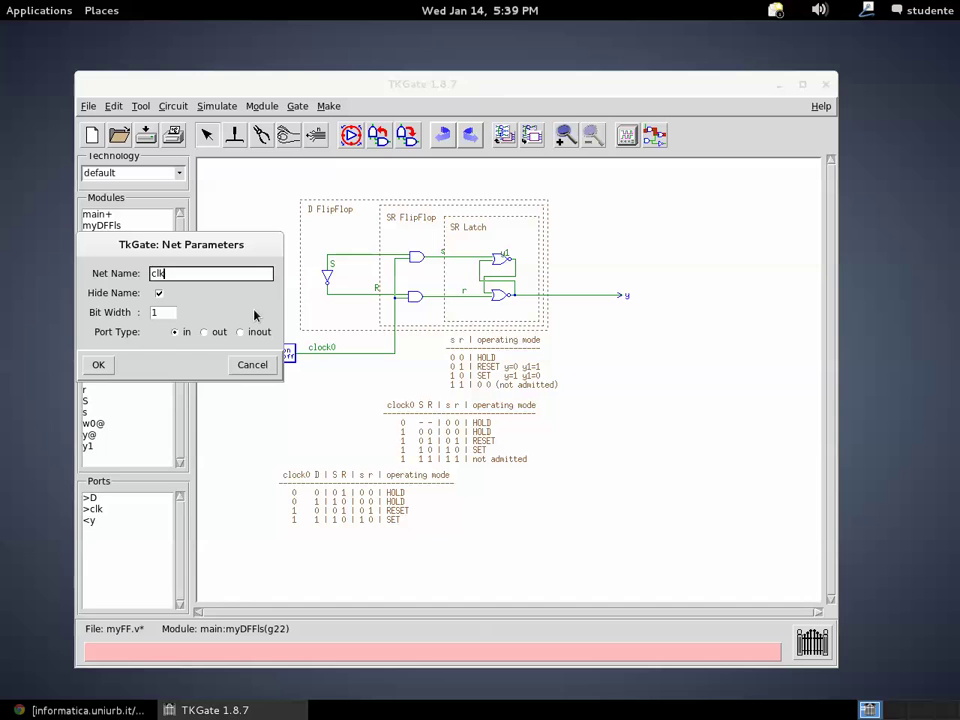
click(105, 366)
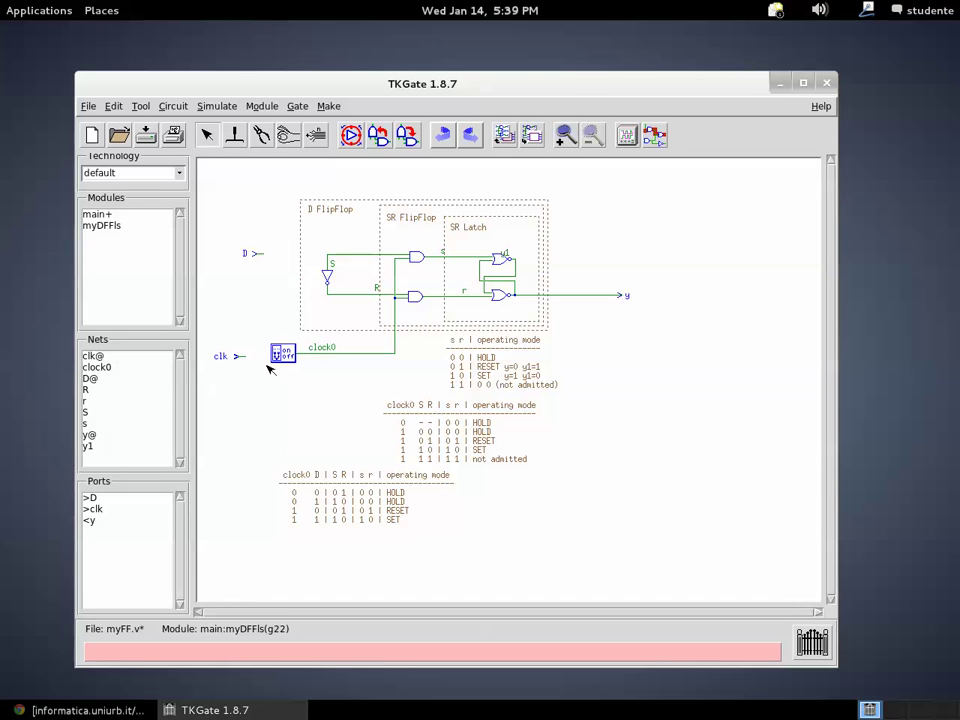
key(Delete)
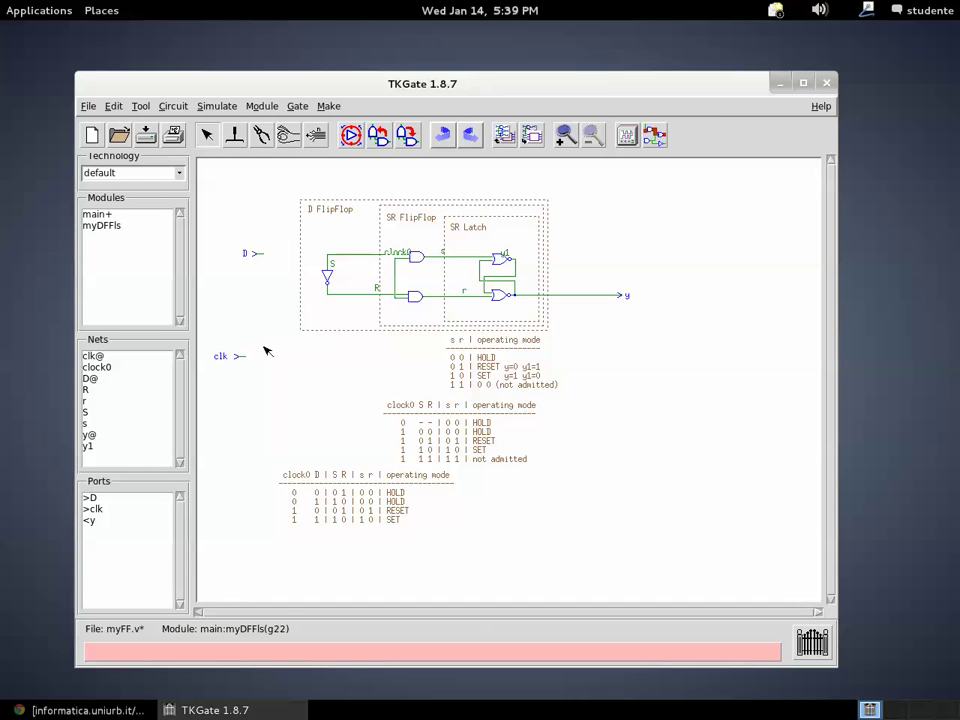
Step: Wire port clk to the AND gates' shared clock net and port D to the inverter's input net, lining up the two ports vertically
drag(246, 355, 400, 297)
drag(256, 253, 331, 253)
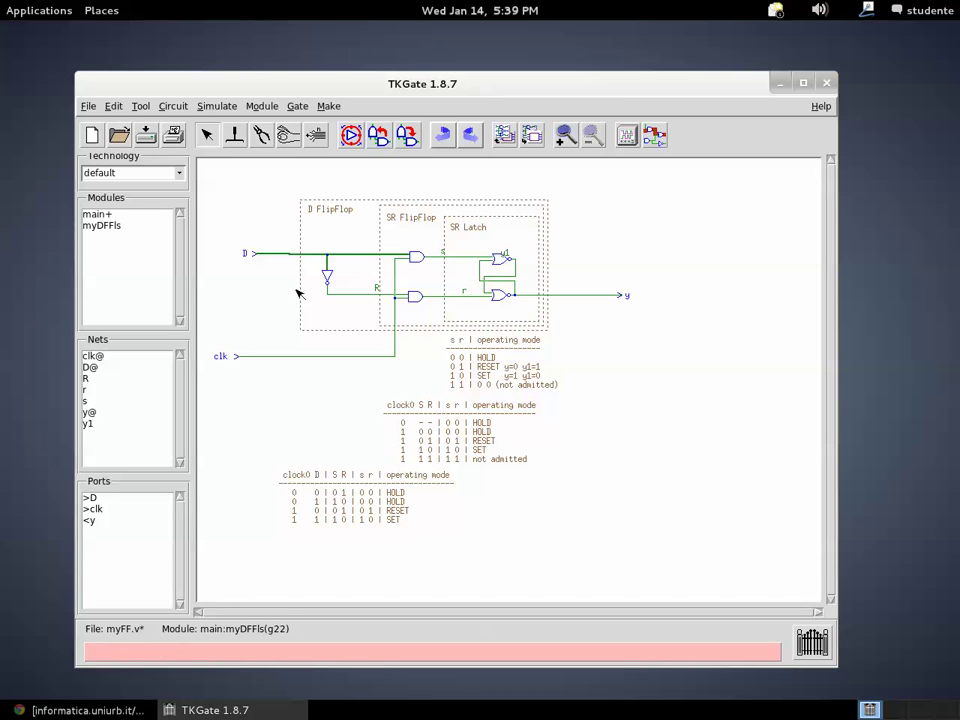
click(256, 256)
drag(236, 358, 256, 360)
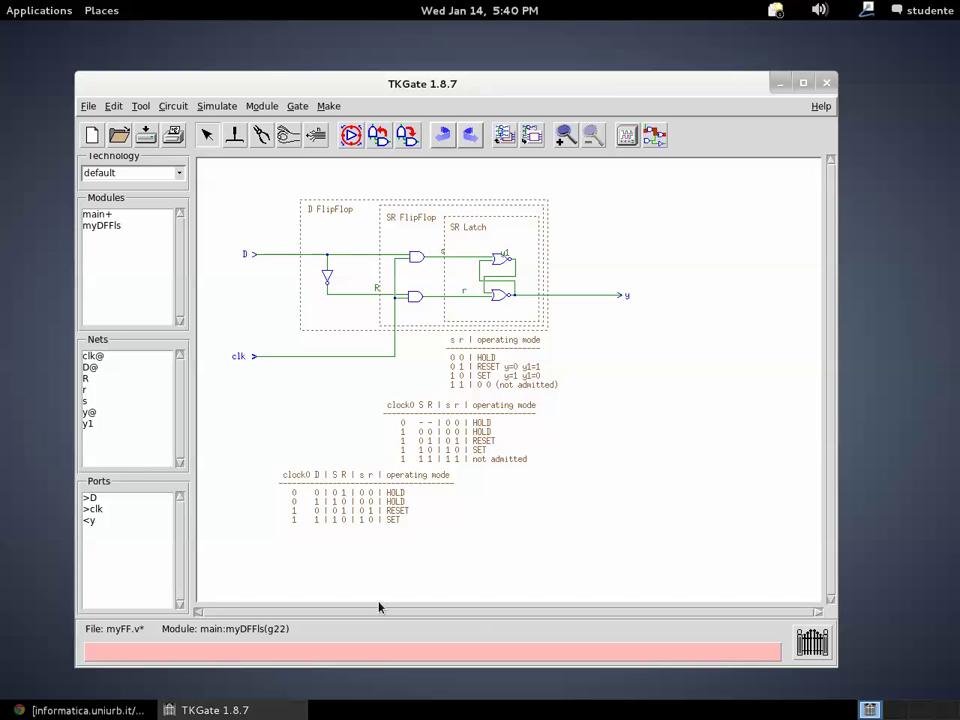
Step: Leave the myDFFls module and return to the main circuit
click(532, 136)
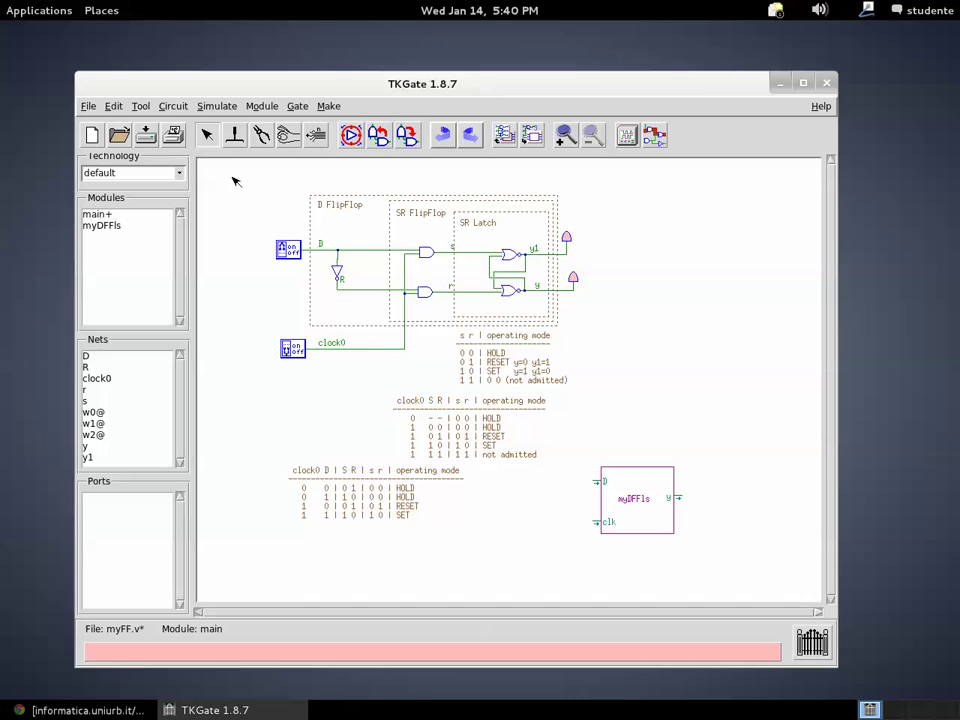
drag(233, 179, 584, 548)
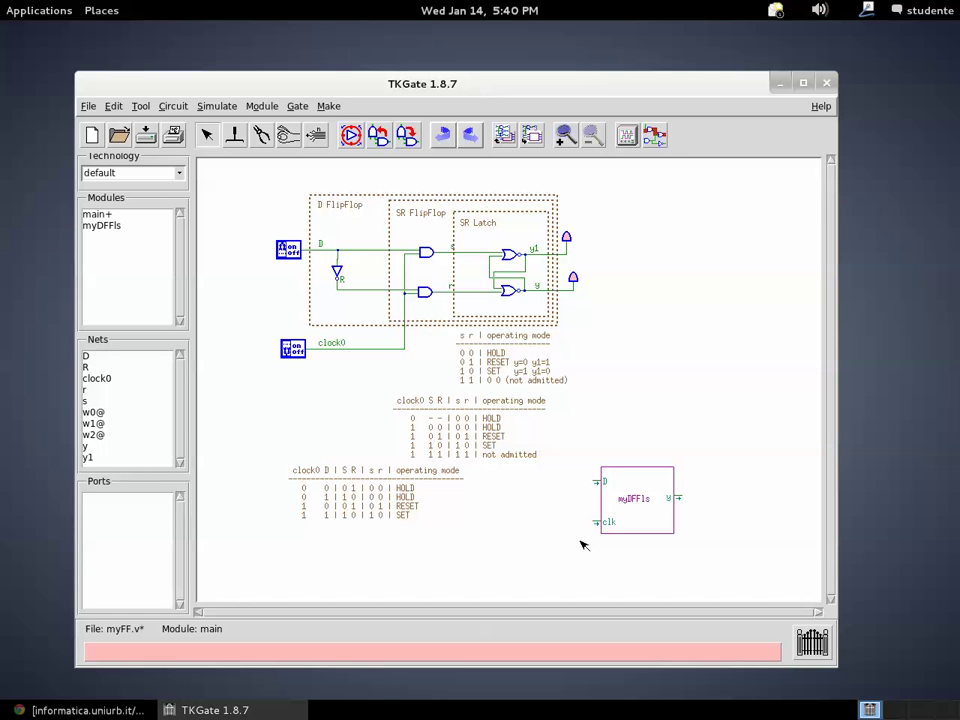
click(589, 450)
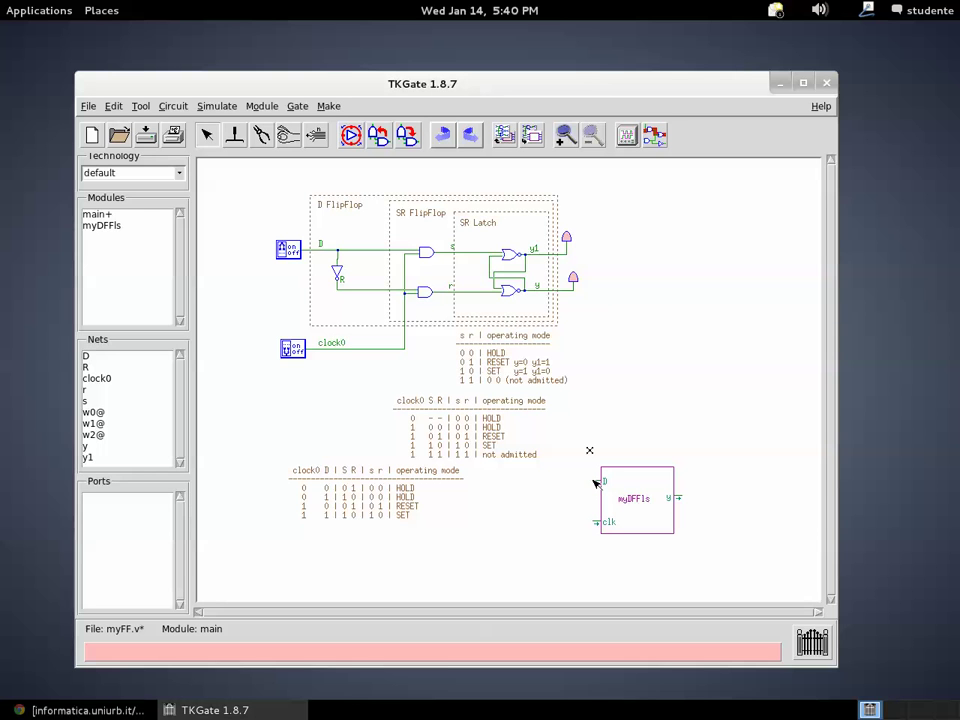
Step: Move the D and clock0 switches further left and wire their nets to the D and clk inputs of the myDFFls block
drag(297, 350, 266, 360)
drag(298, 253, 263, 253)
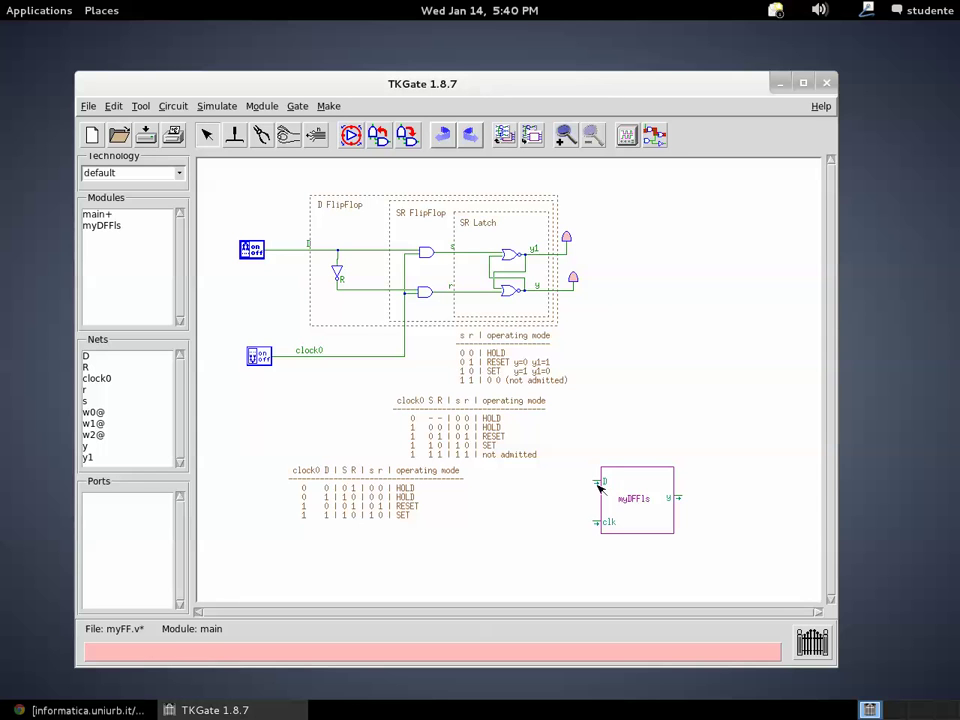
mouse_move(594, 484)
mouse_down()
mouse_move(467, 450)
mouse_move(386, 386)
mouse_move(336, 279)
mouse_move(300, 242)
mouse_up()
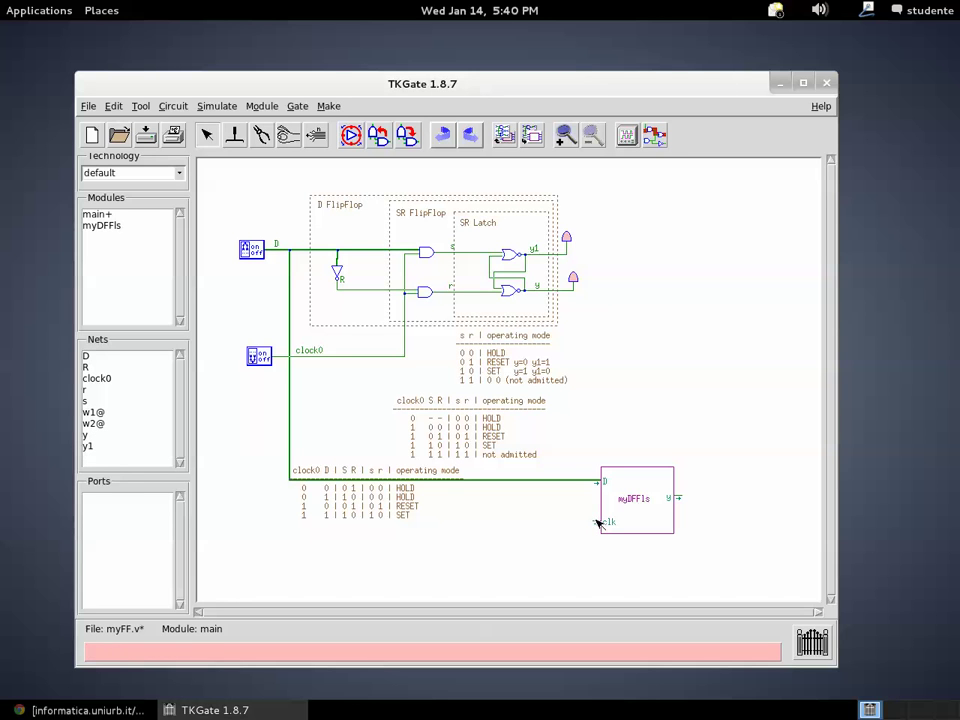
drag(596, 522, 377, 344)
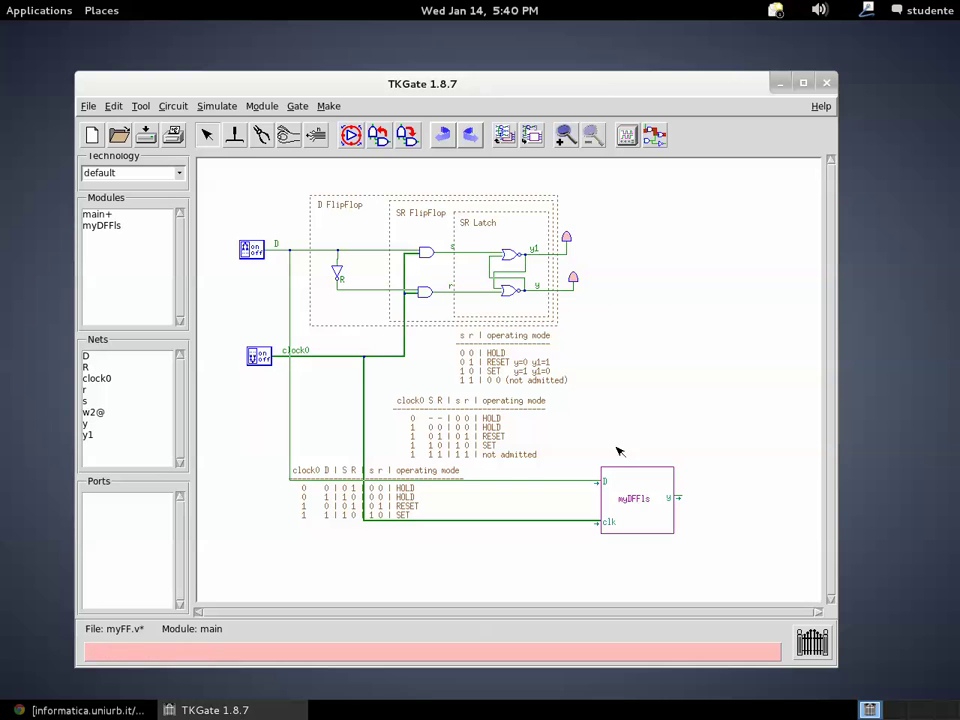
Step: Add an LED up and to the right of the myDFFls block and wire it to the block's y output
right_click(719, 461)
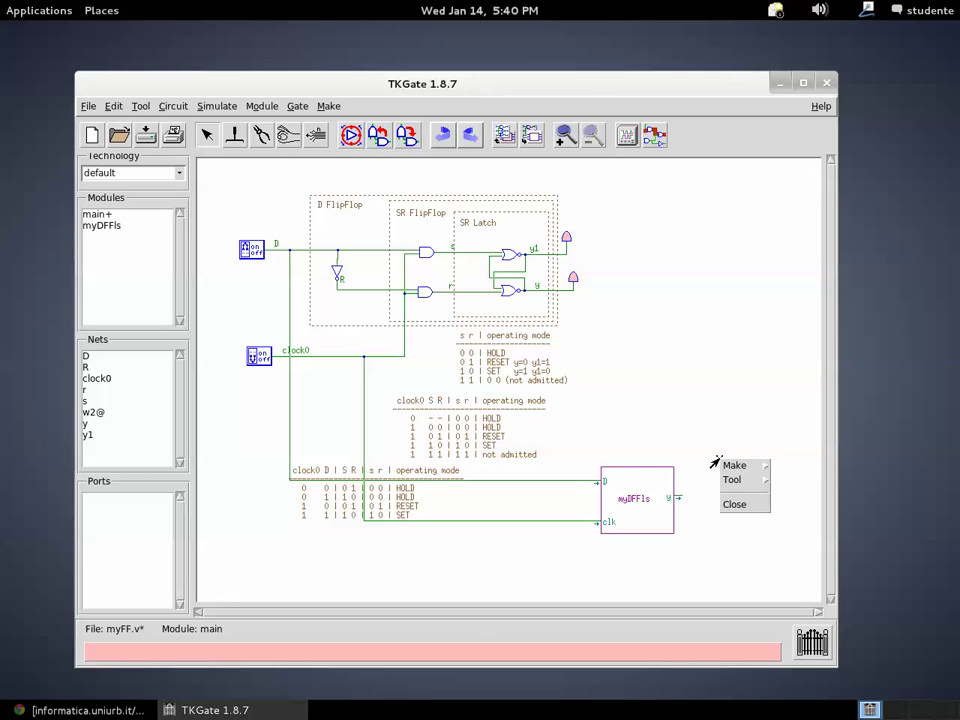
mouse_move(732, 465)
mouse_move(778, 470)
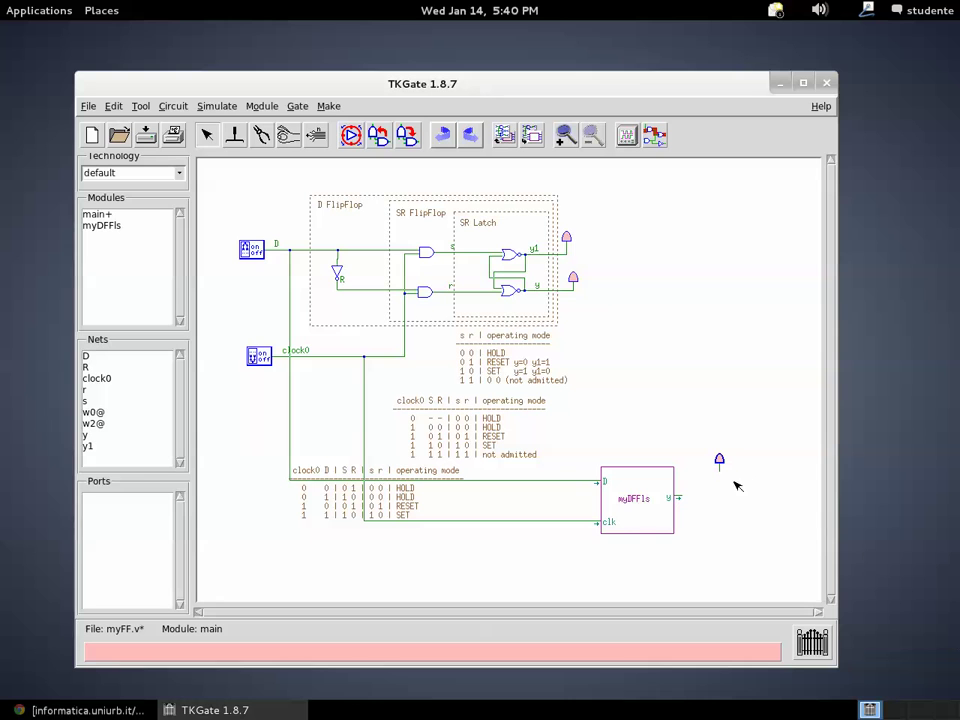
drag(684, 496, 721, 463)
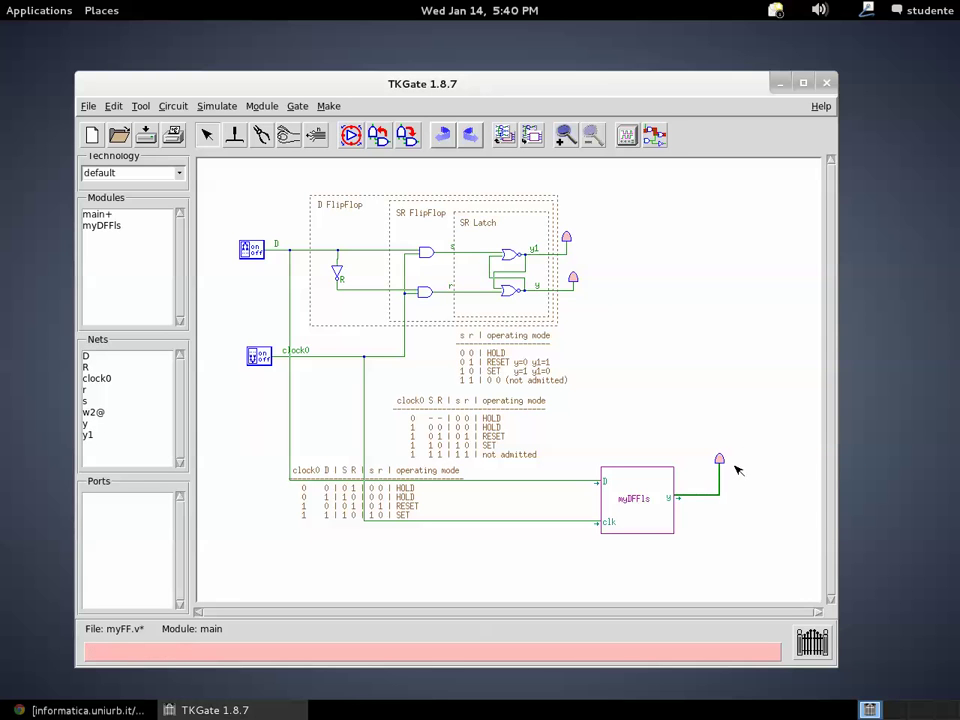
drag(721, 459, 704, 461)
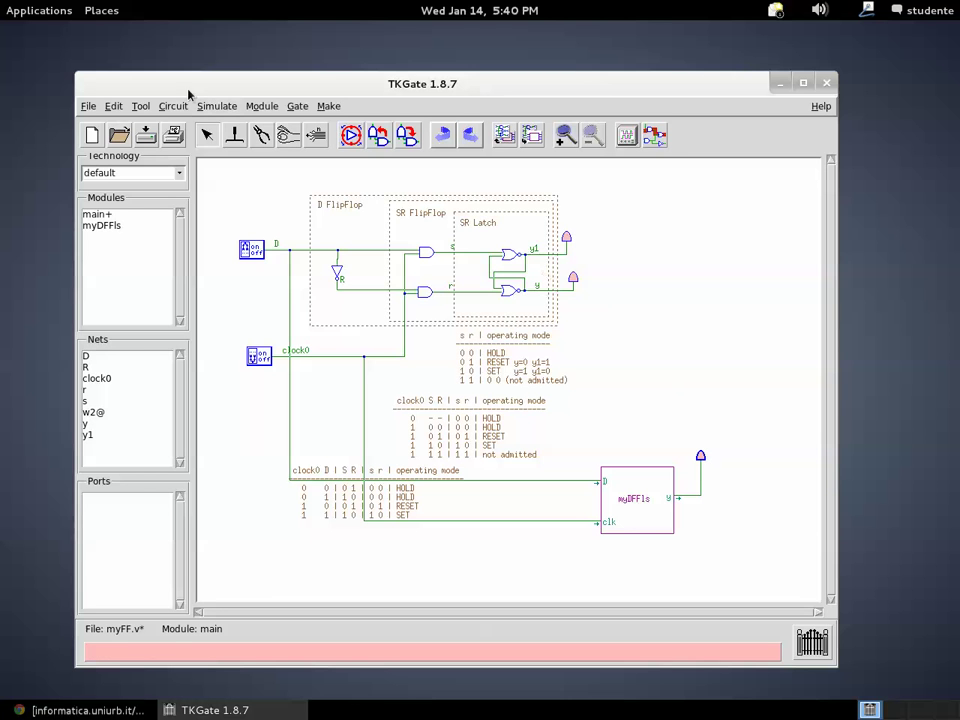
Step: Start the simulator, arrange the scope and circuit windows so the circuit is uncovered, and run the simulation
click(218, 106)
click(229, 131)
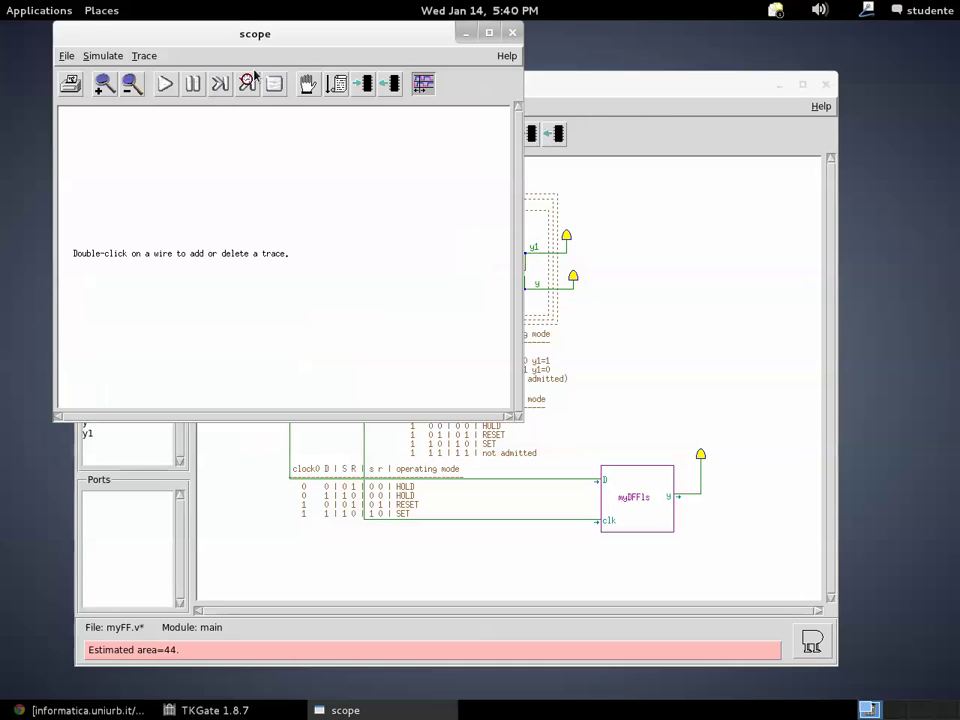
drag(186, 28, 289, 293)
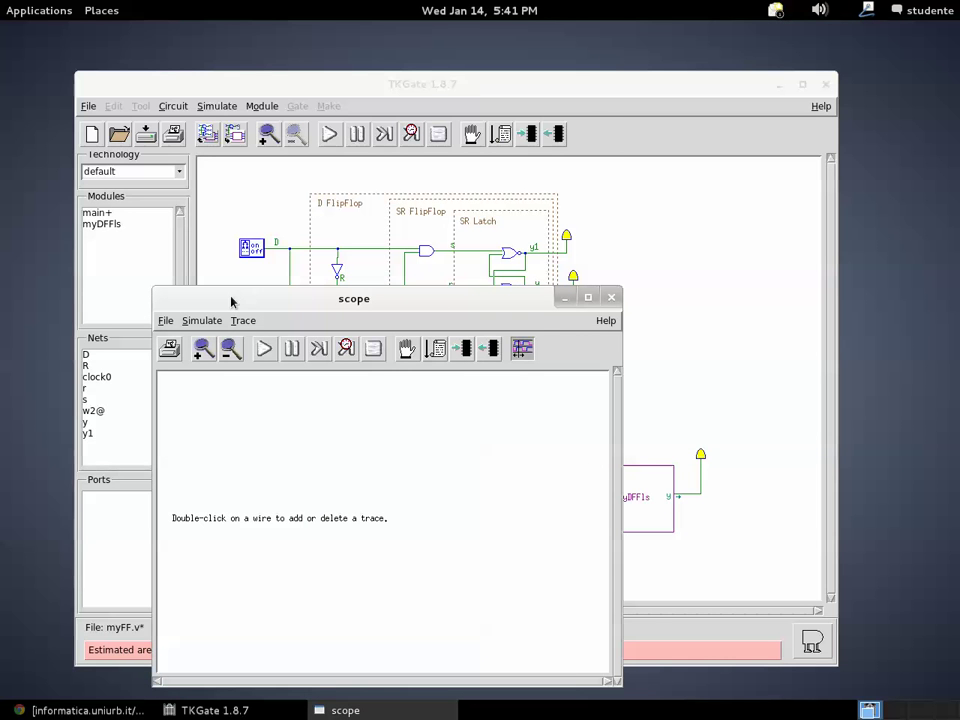
drag(230, 297, 502, 81)
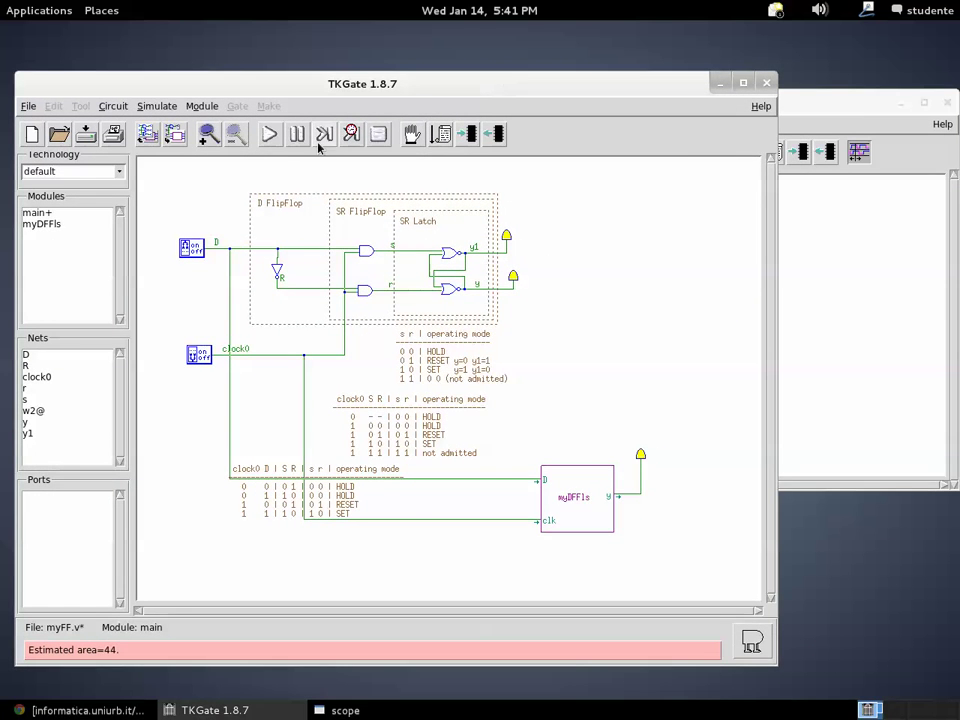
click(268, 133)
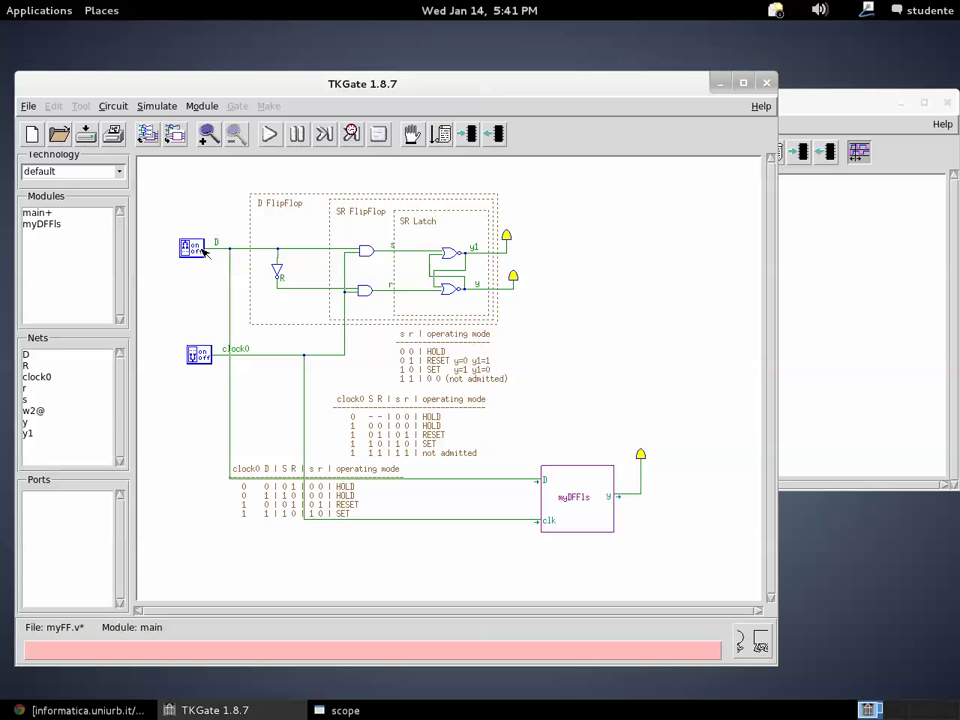
Step: Toggle the clock0 and D switches to compare the myDFFls output with the gate-level flip-flop, and end the simulation
click(205, 356)
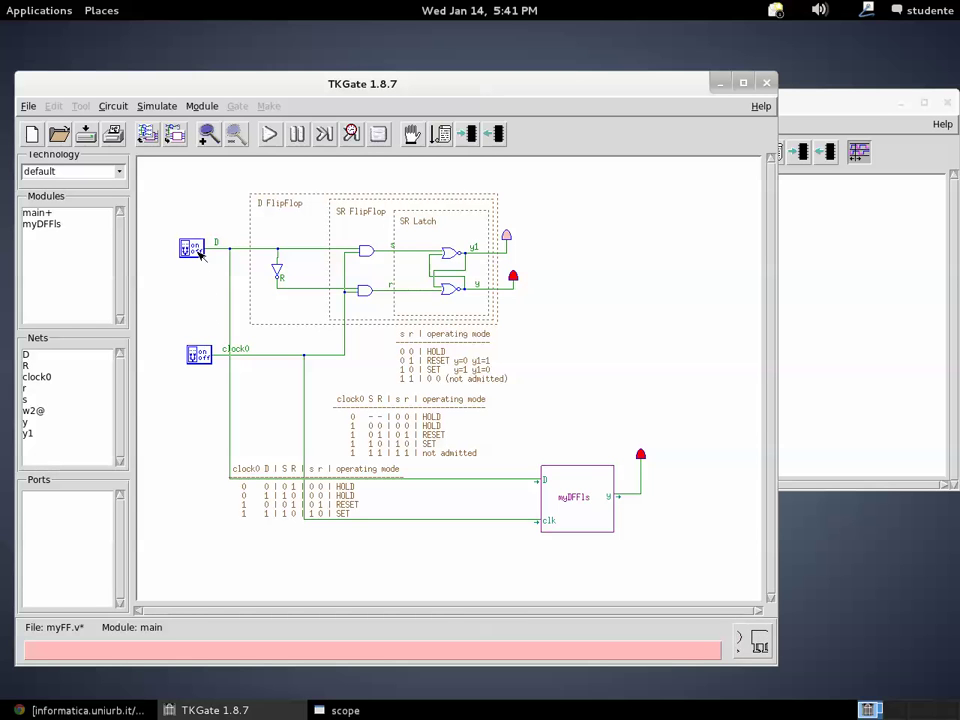
click(203, 359)
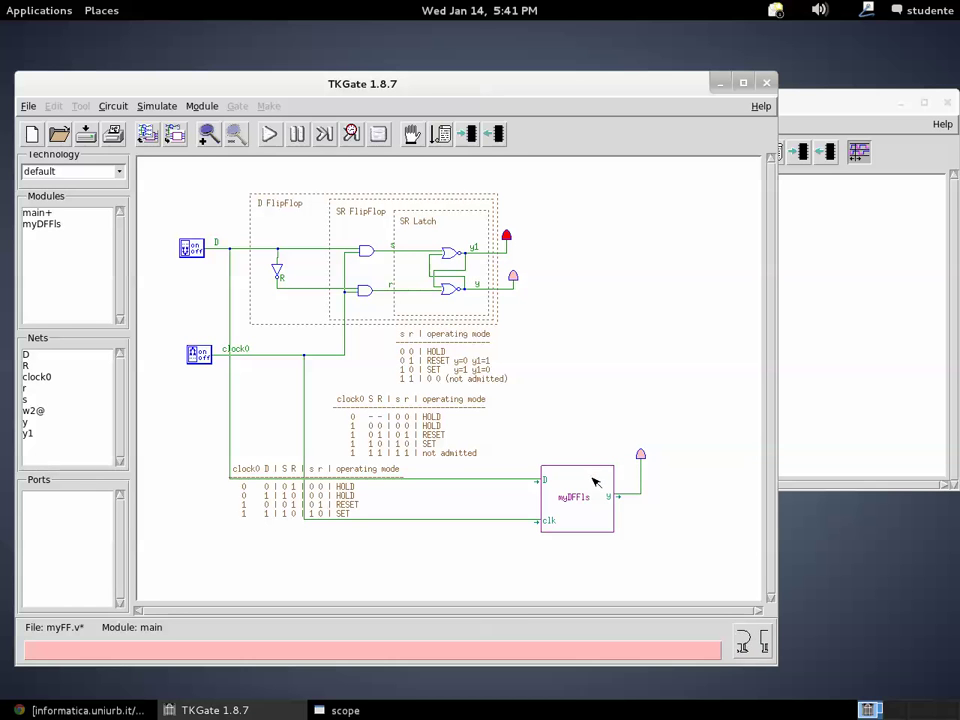
click(379, 134)
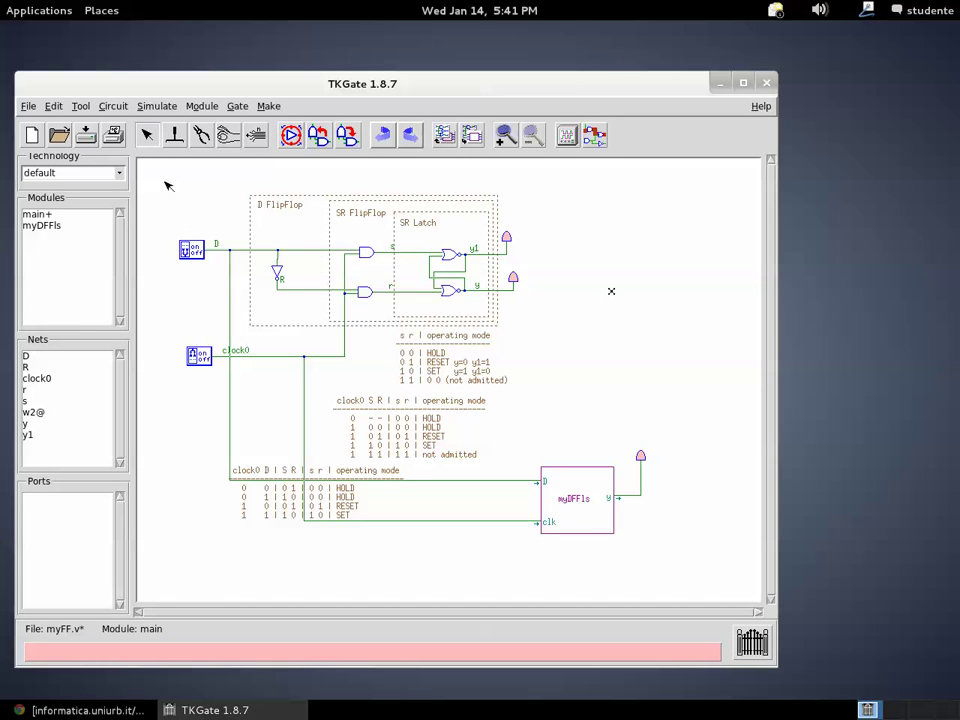
Step: Delete the gate-level flip-flop with its switches, LEDs and comments, and cut the leftover D and clock0 wires short near the myDFFls block
drag(162, 177, 524, 553)
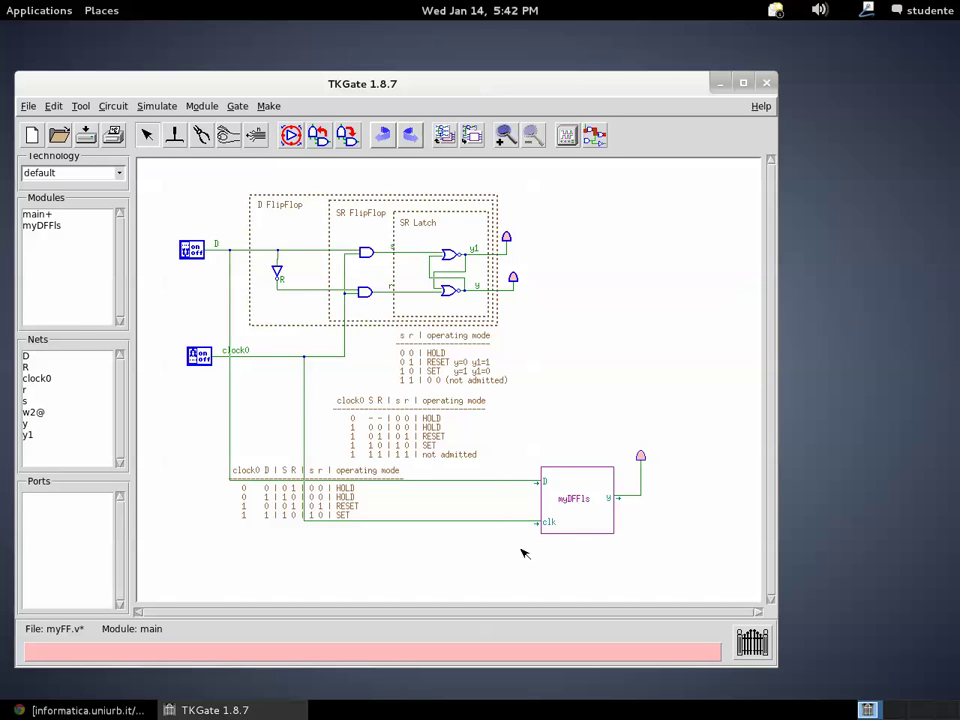
key(Delete)
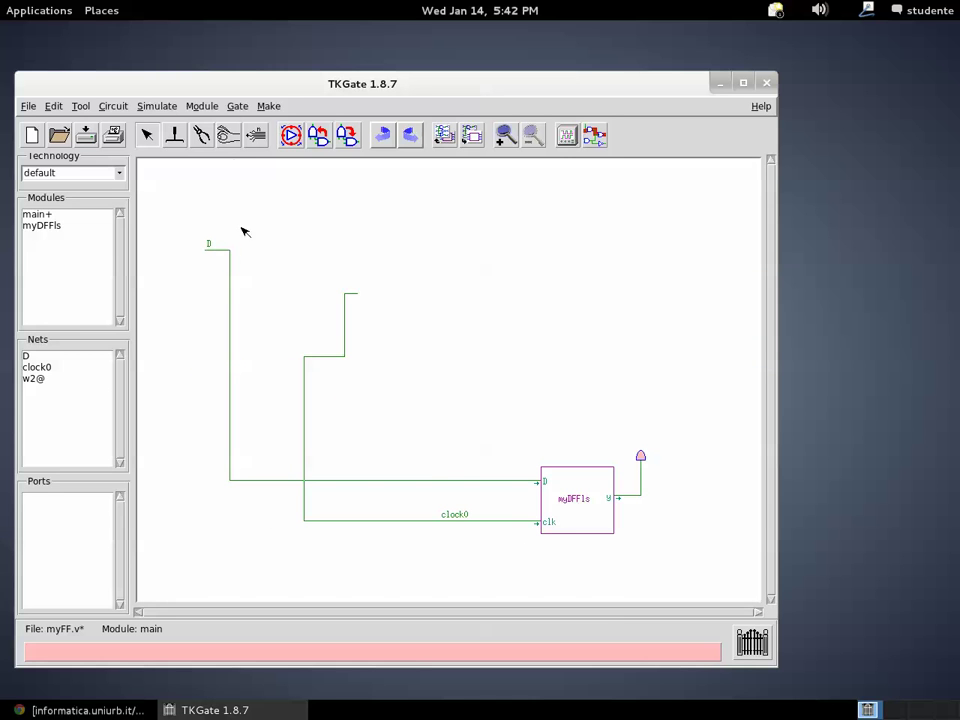
click(201, 134)
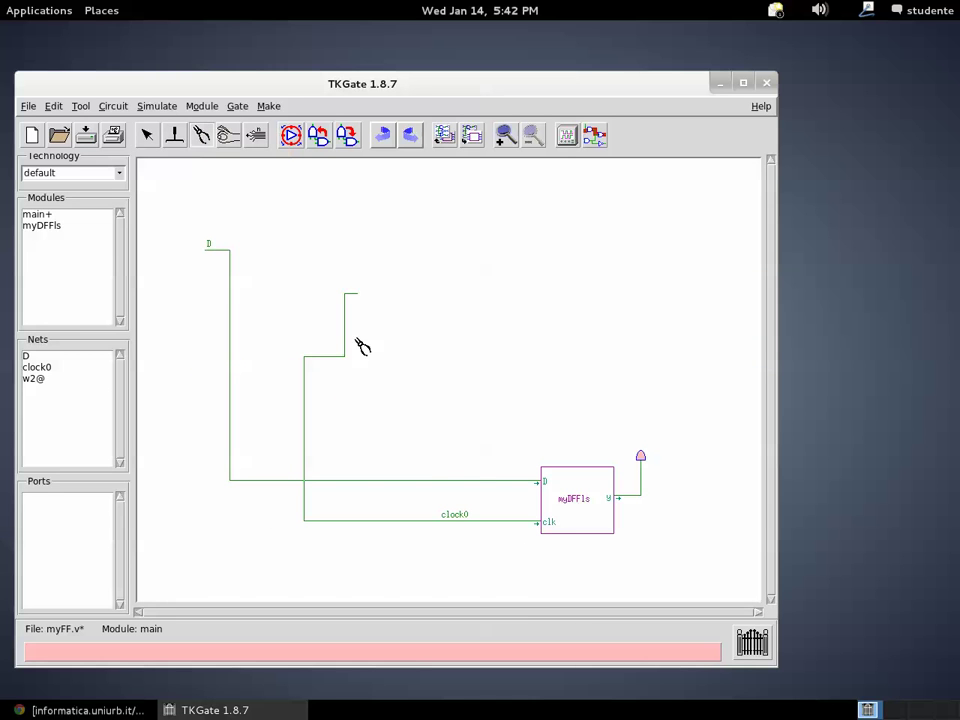
click(483, 481)
click(483, 521)
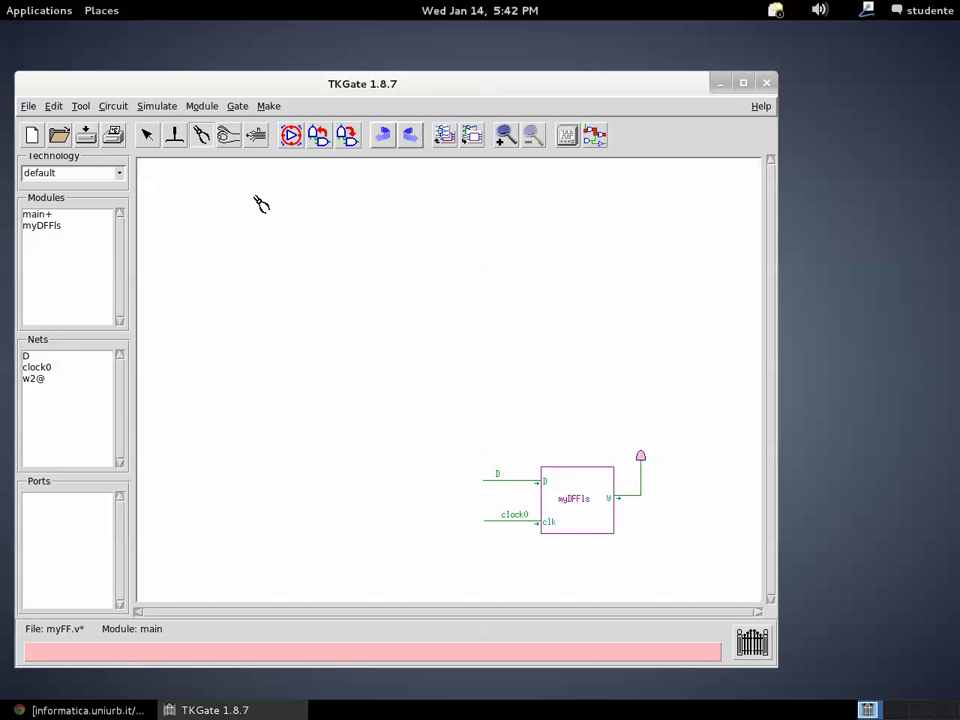
click(147, 137)
mouse_move(596, 481)
mouse_down()
mouse_move(595, 464)
mouse_move(589, 469)
mouse_up()
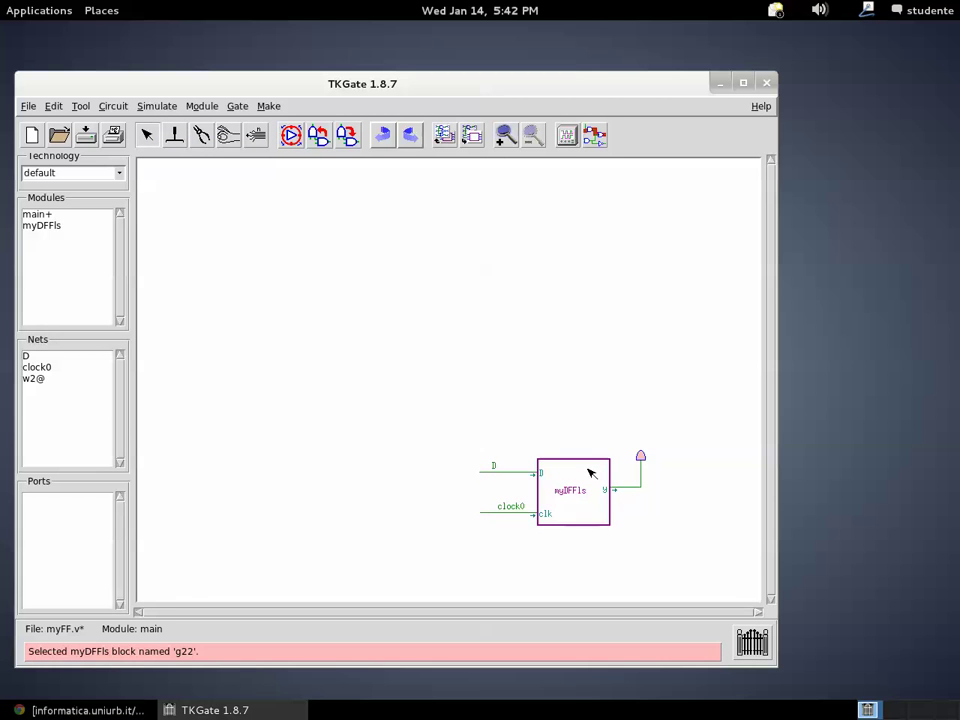
Step: Add a second module instance with the function myDFFls above and to the left of the existing block
click(313, 251)
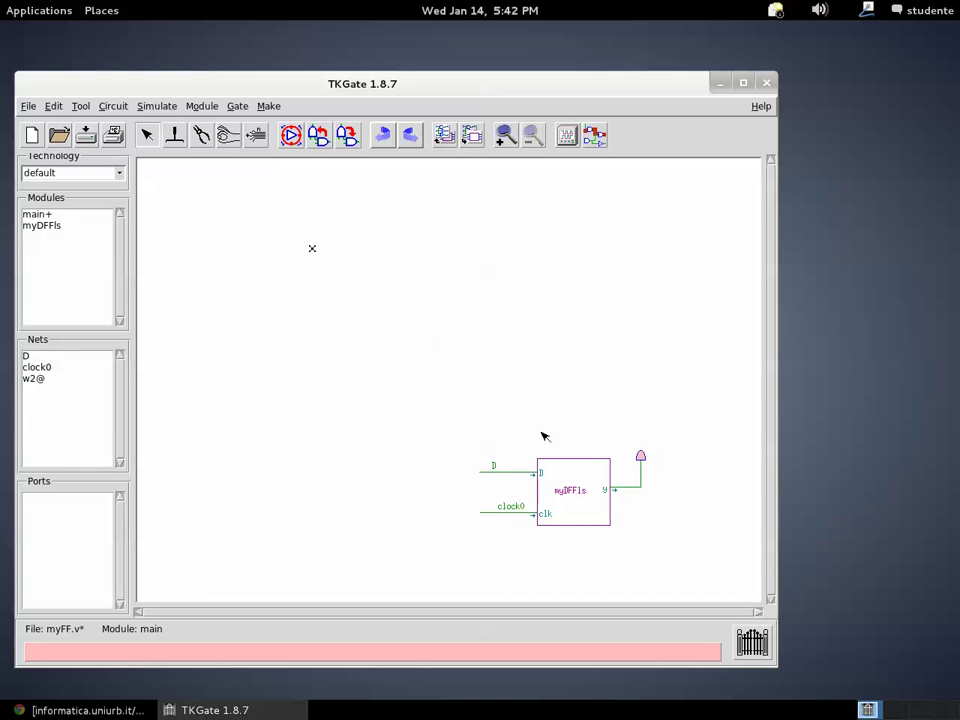
click(585, 483)
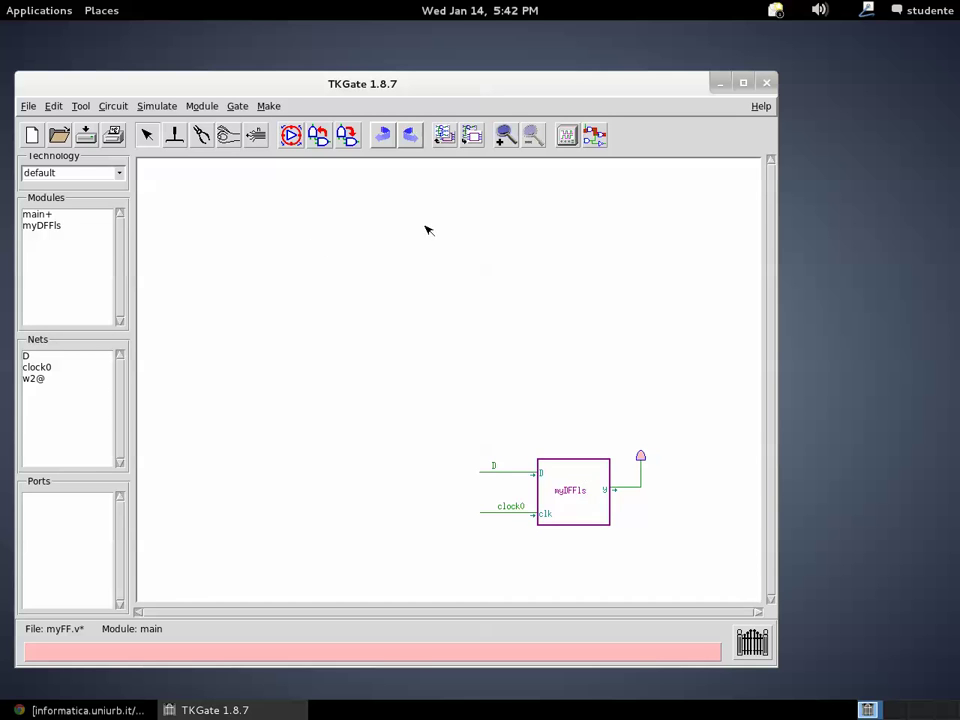
right_click(294, 238)
mouse_move(300, 245)
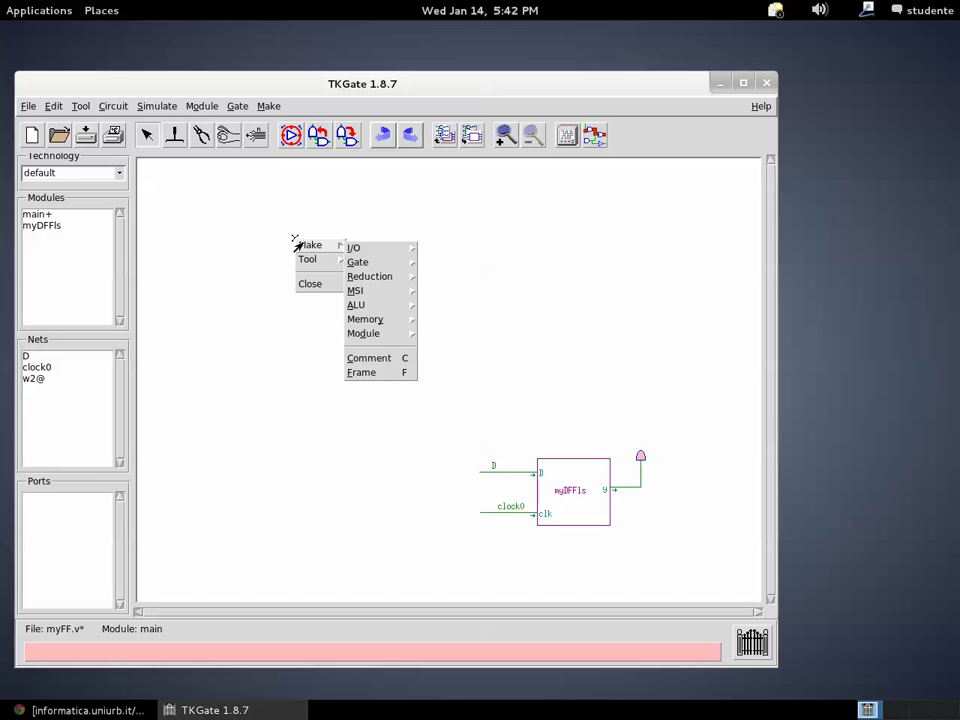
mouse_move(355, 247)
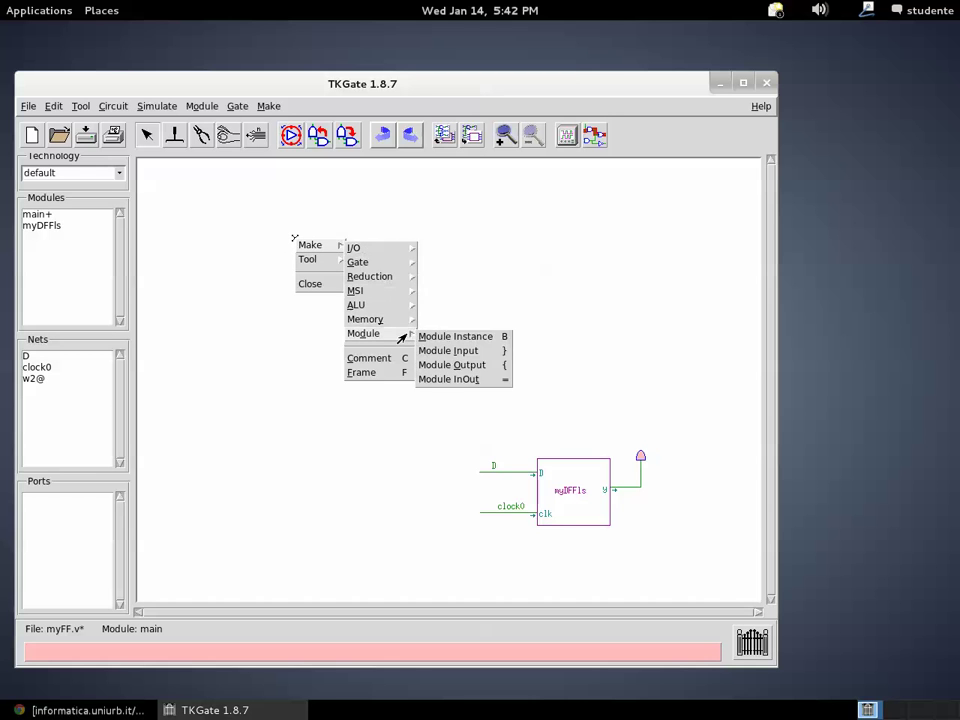
click(428, 336)
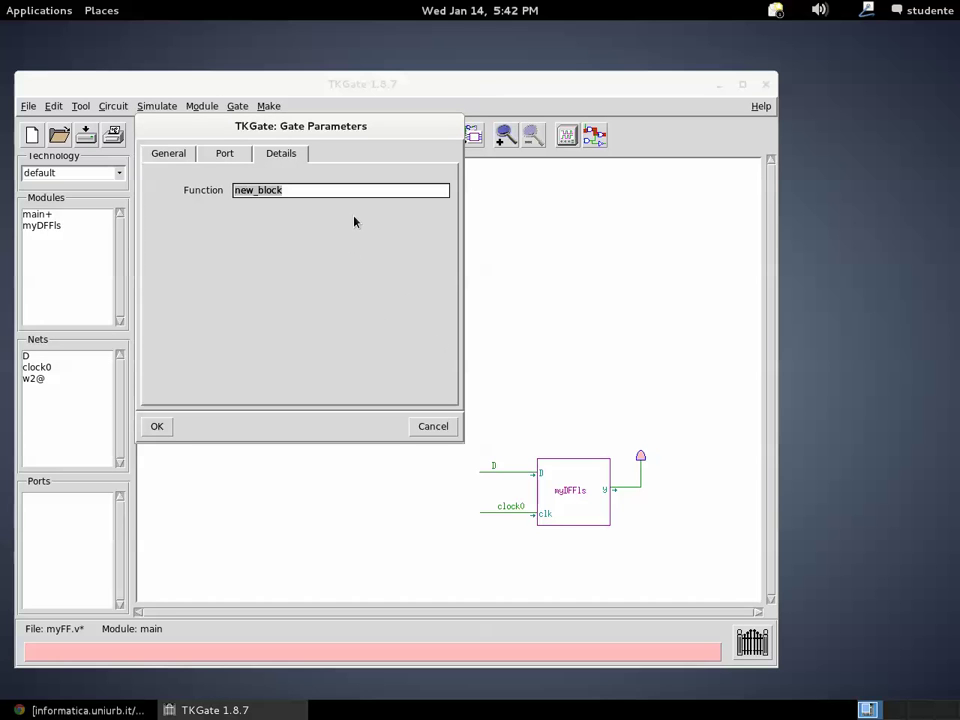
text(myDFFls)
click(160, 424)
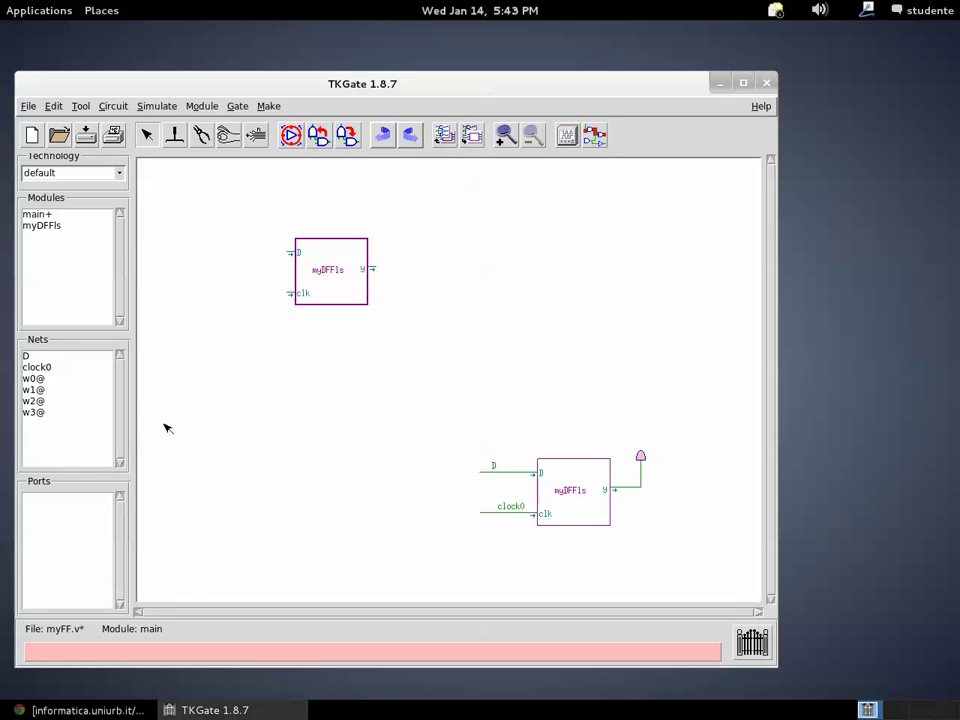
Step: Arrange the two myDFFls blocks side by side in one row and move the LED up and to the right of the original block
drag(354, 264, 358, 281)
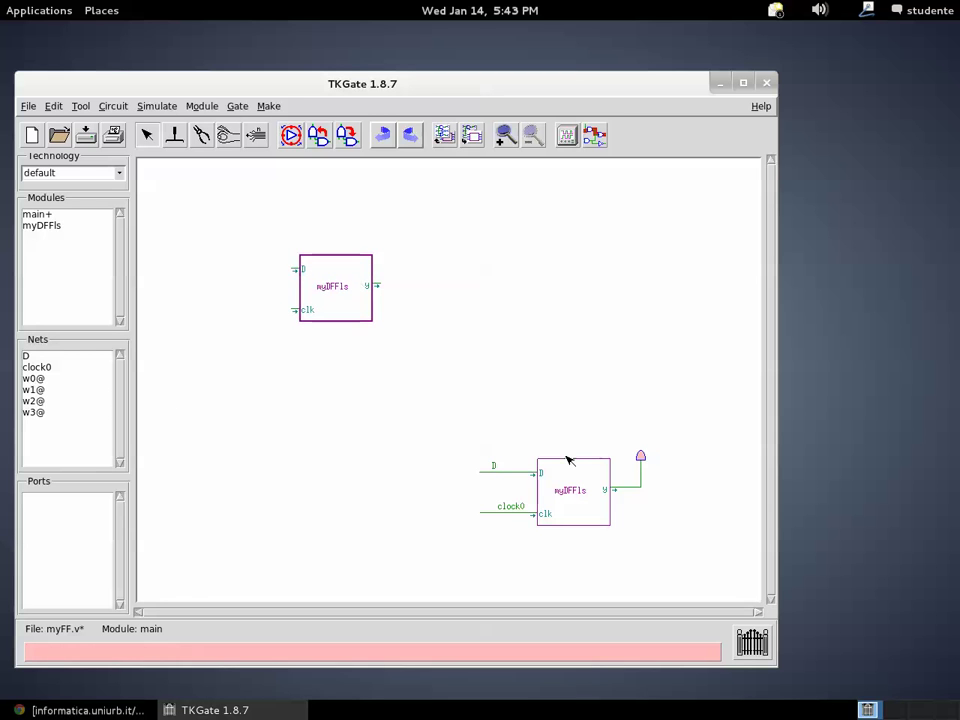
drag(576, 476, 505, 271)
drag(640, 457, 651, 236)
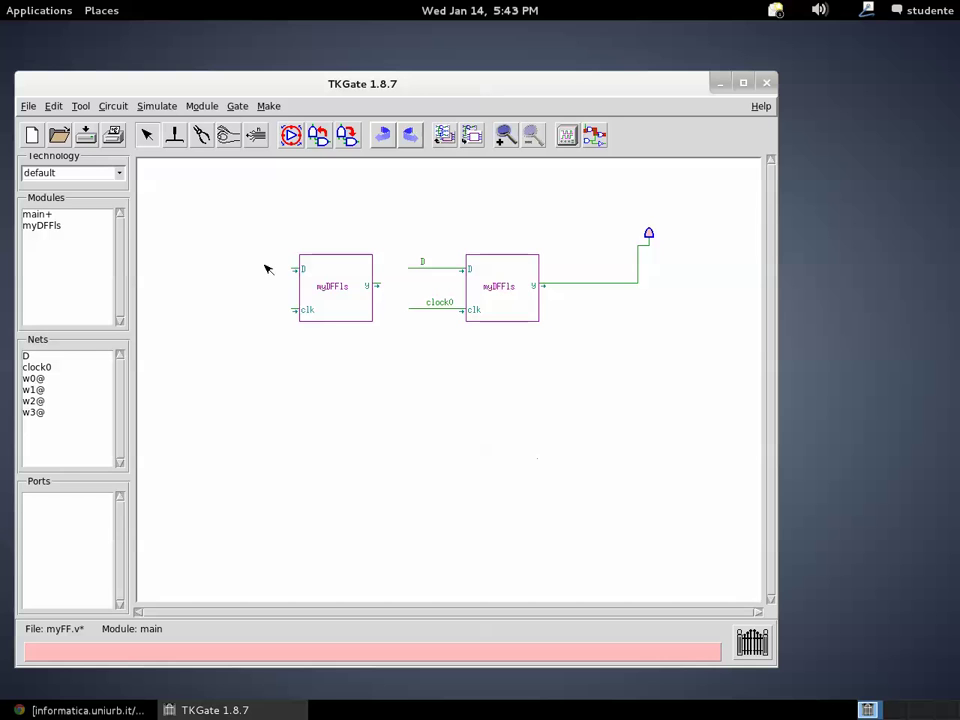
Step: Add a module instance with the function myDFFet below the myDFFls blocks and enlarge it slightly beyond their size
click(311, 400)
click(268, 108)
mouse_move(295, 218)
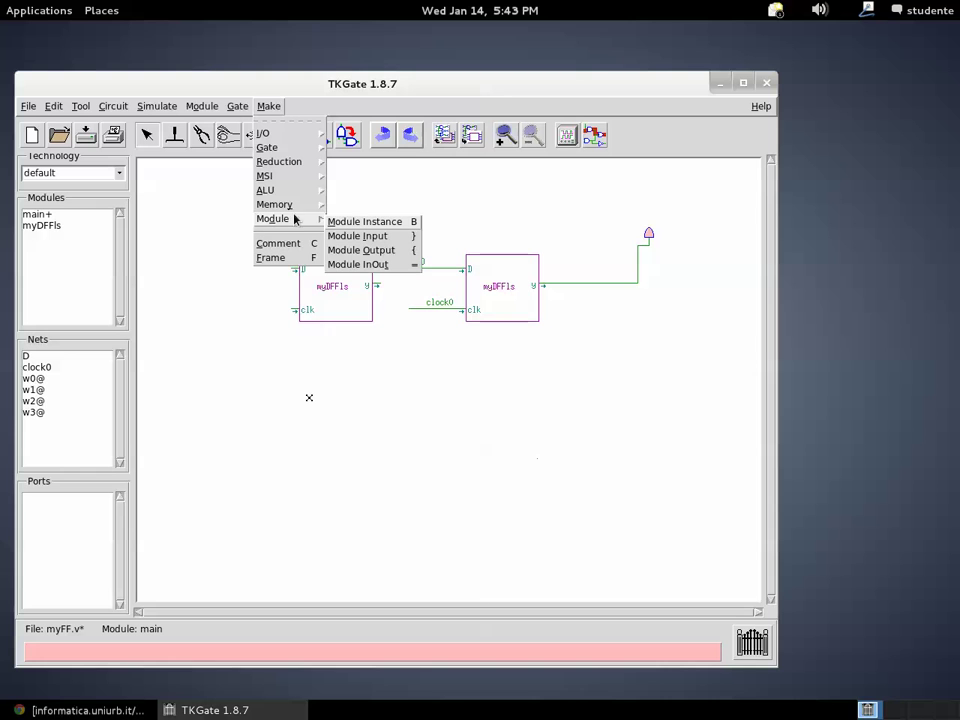
click(381, 226)
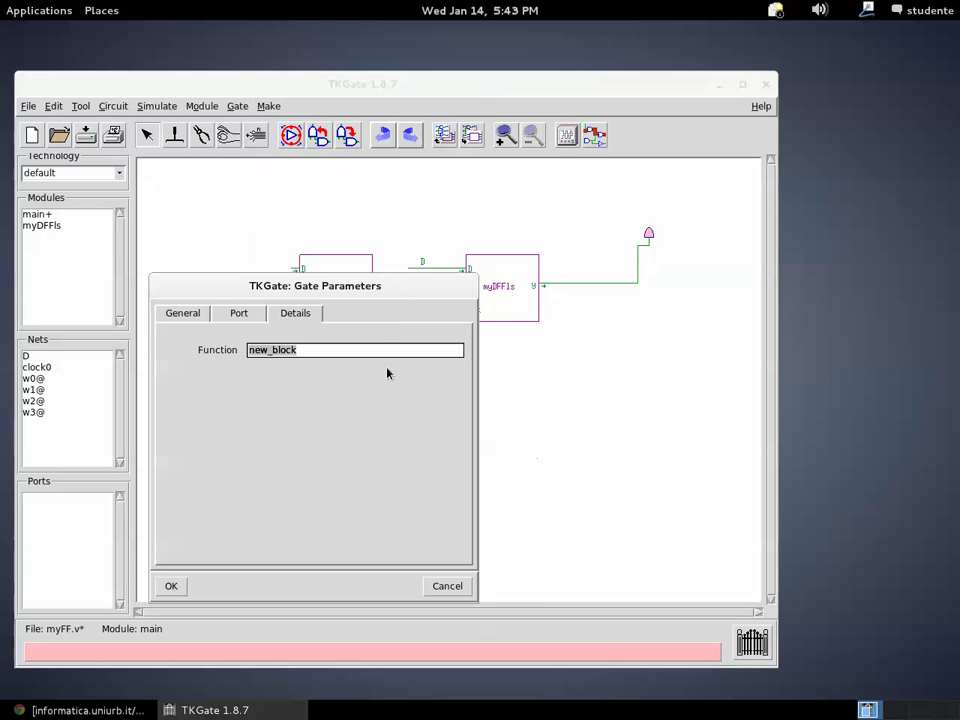
text(my)
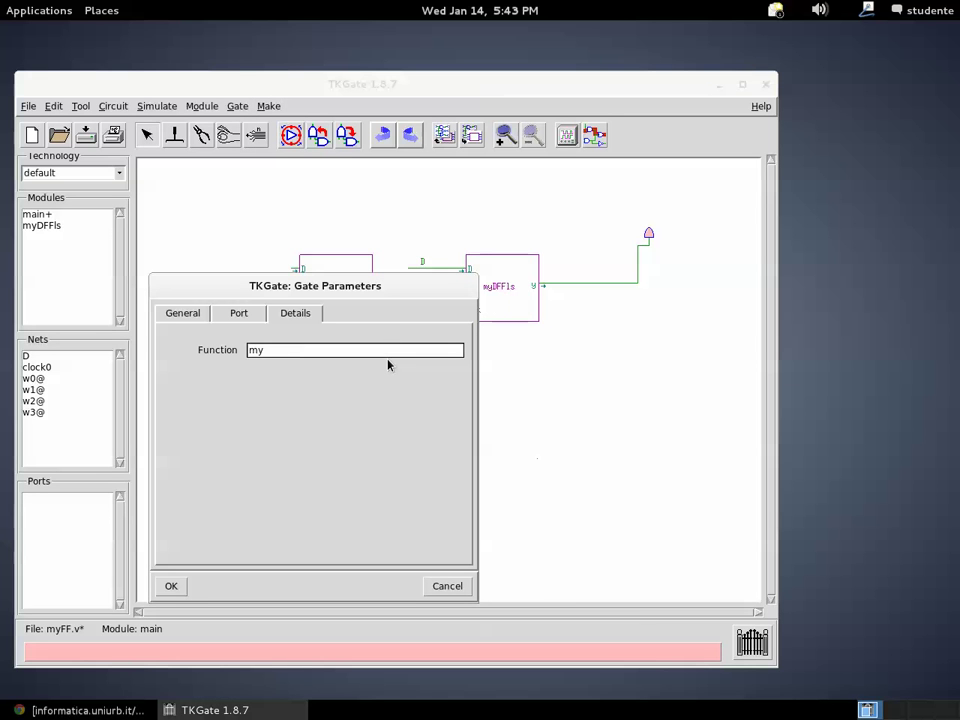
text(DFFet)
click(171, 586)
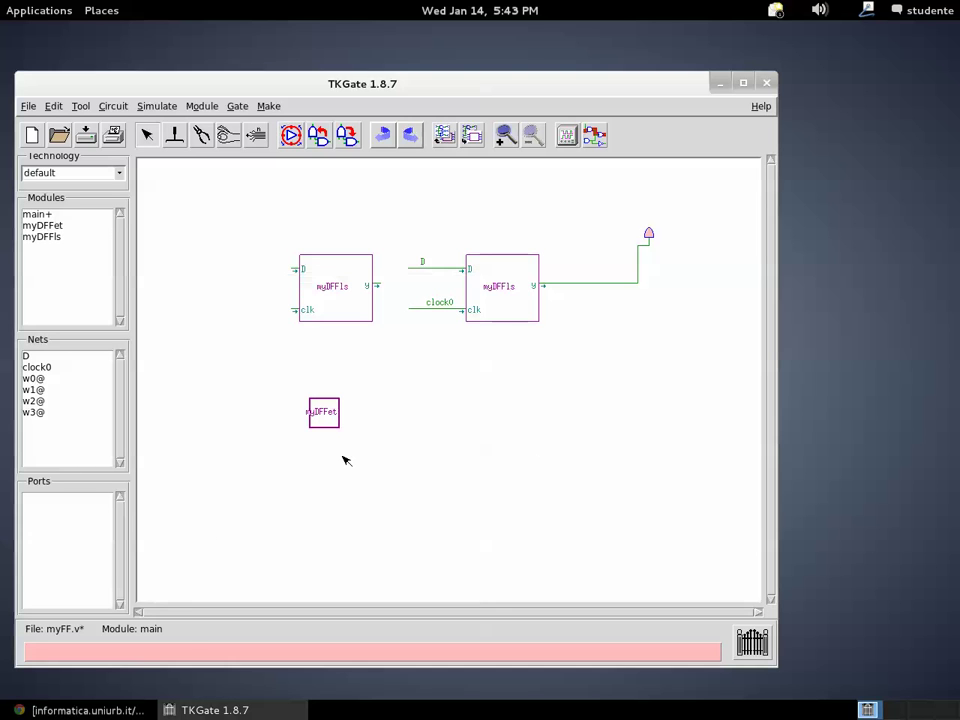
drag(340, 428, 392, 482)
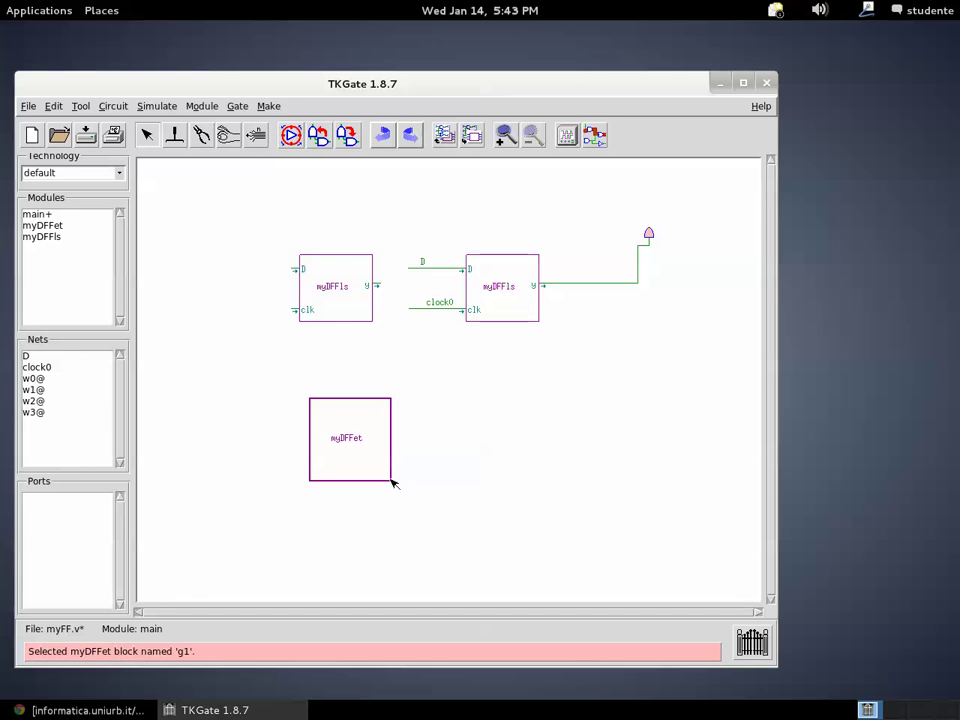
Step: Add 1-bit input ports D and clk to the left edge of the myDFFet block, with D above clk
right_click(312, 418)
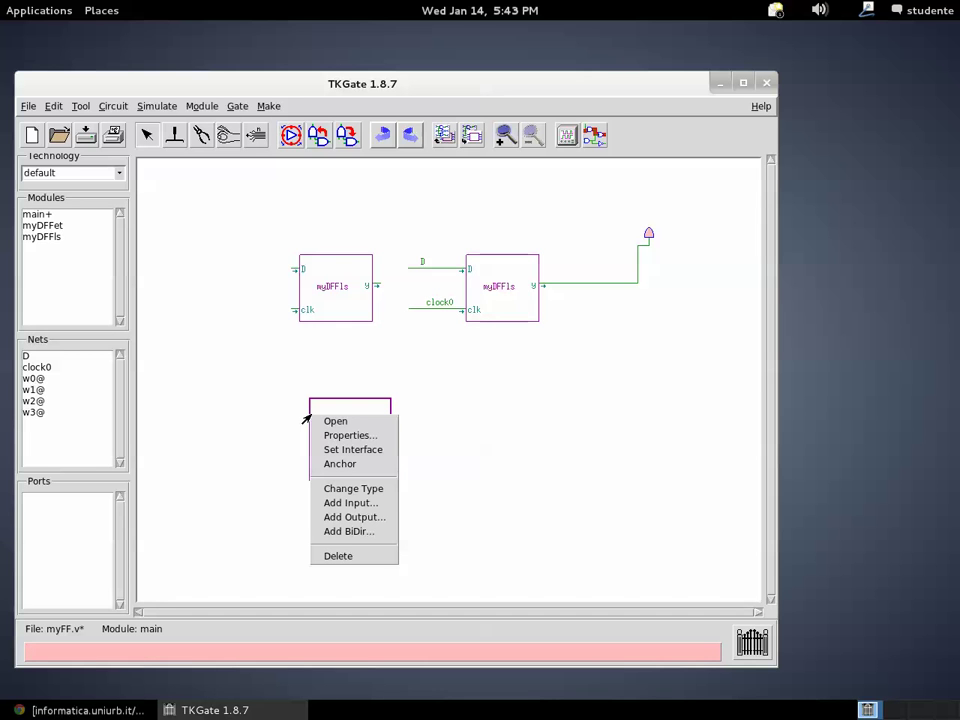
click(350, 503)
text(D)
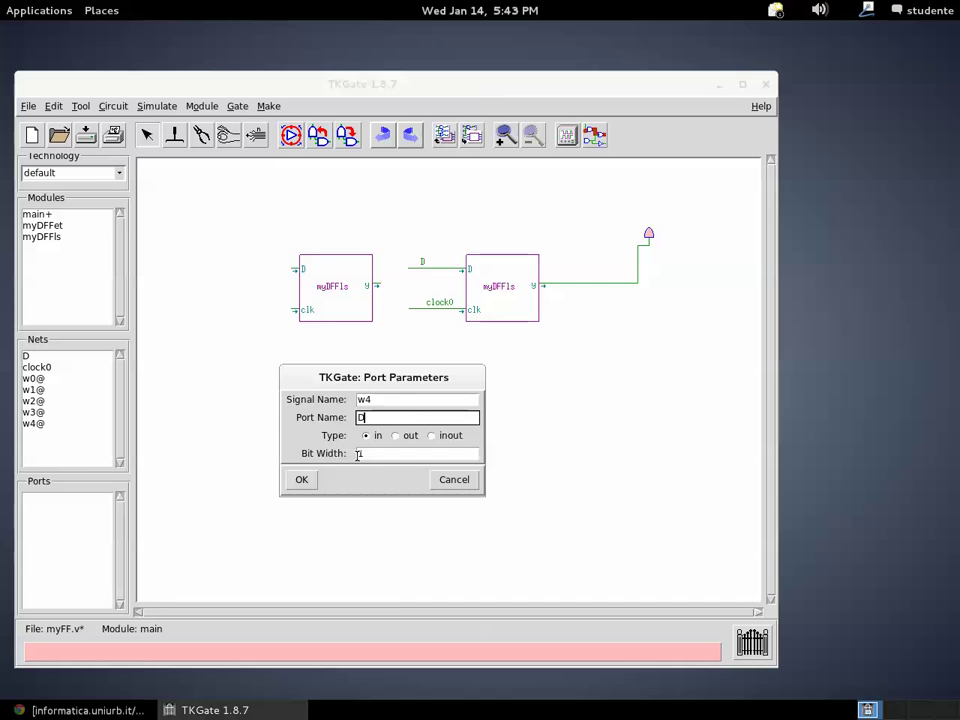
click(305, 479)
right_click(312, 467)
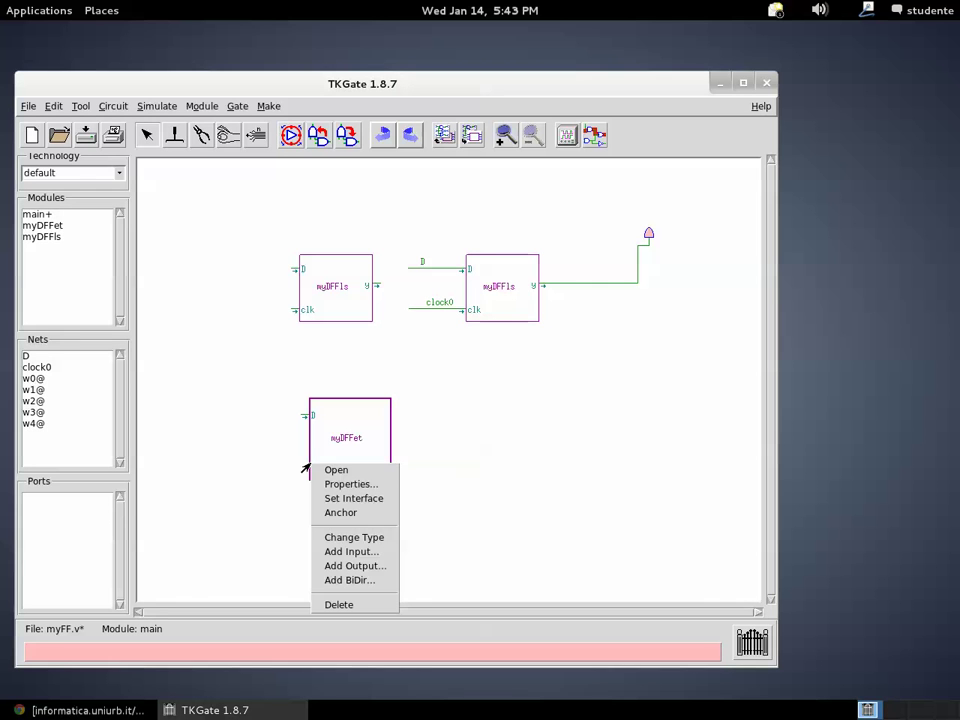
click(343, 551)
text(c)
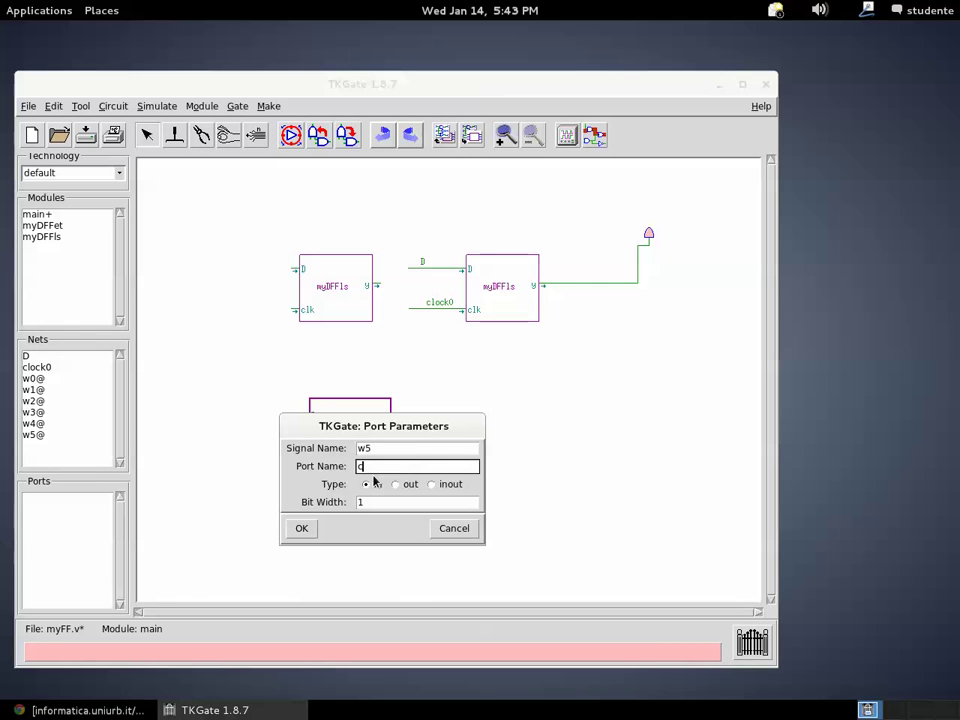
text(lk)
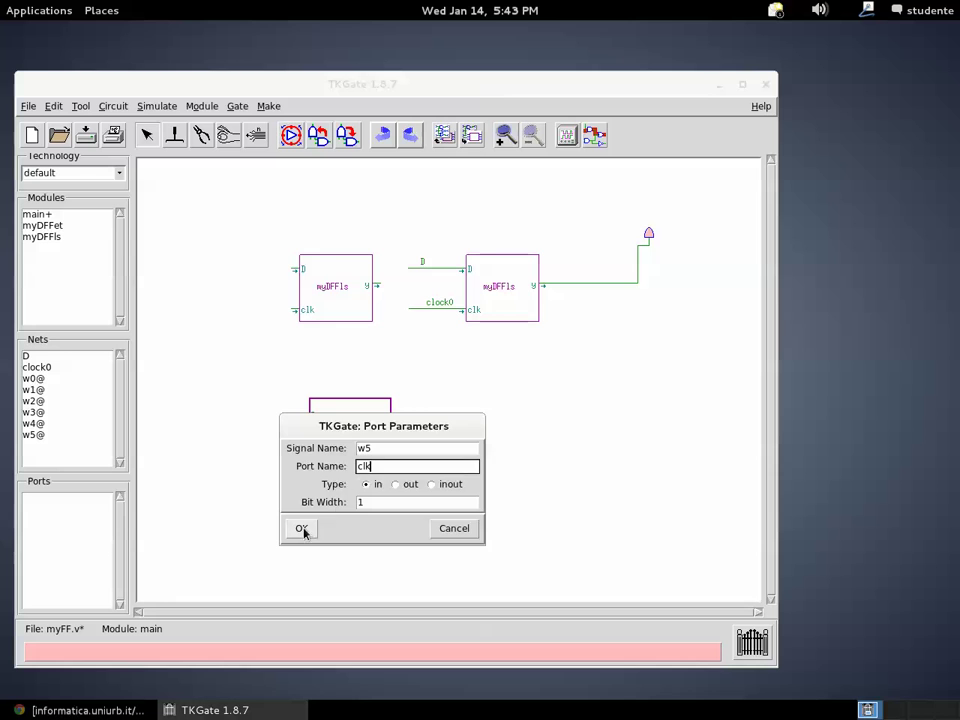
click(303, 529)
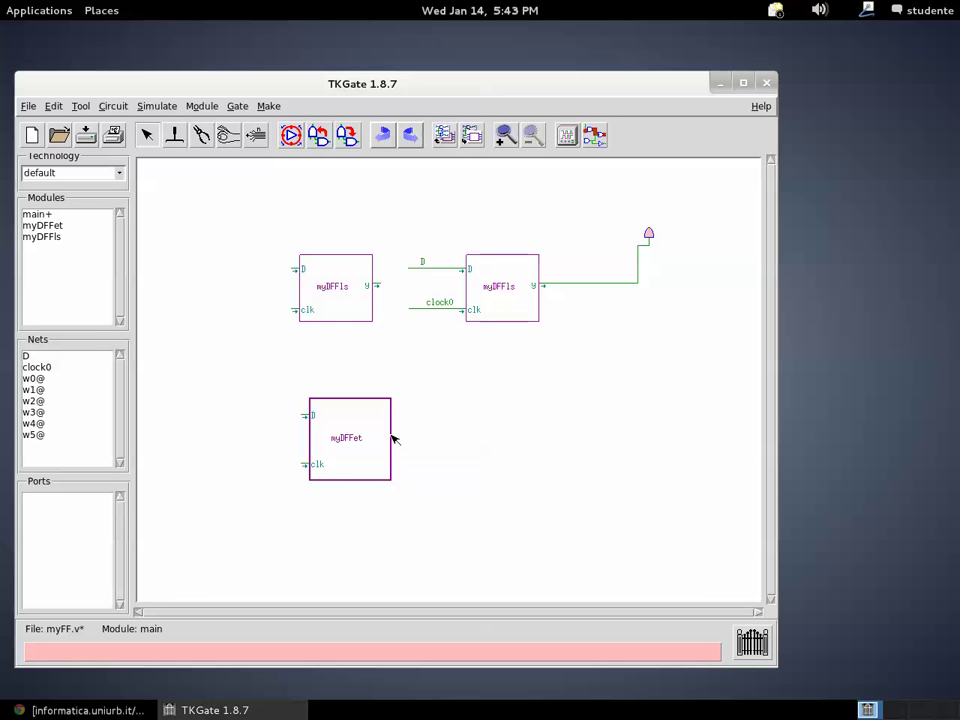
Step: Add a 1-bit output port y to the right edge of the myDFFet block, and set the block's layout as the module interface
right_click(392, 438)
click(432, 539)
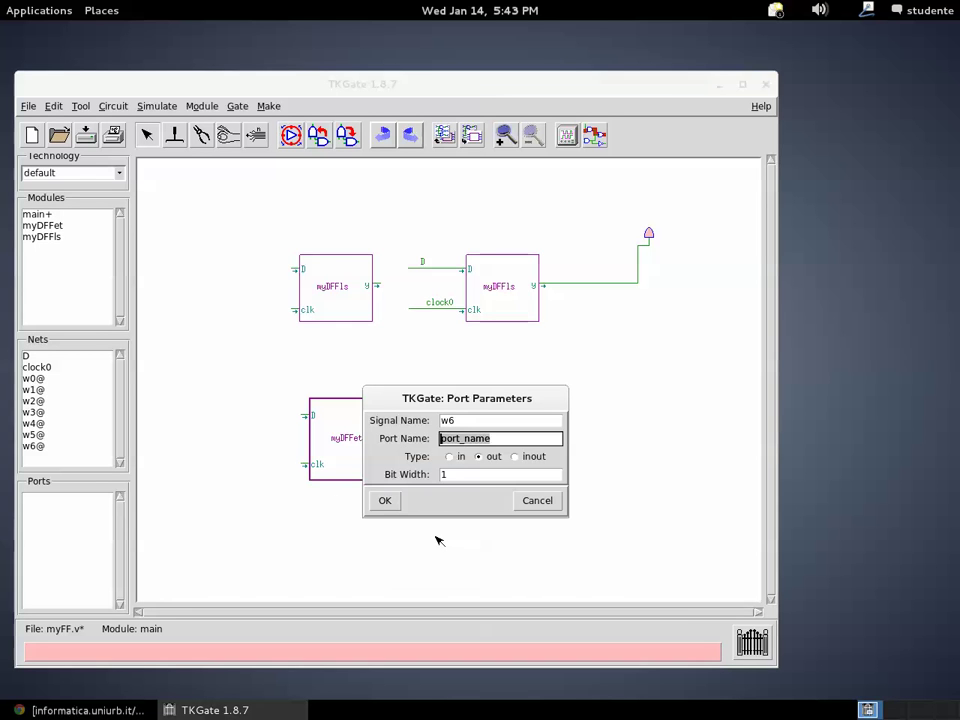
text(y)
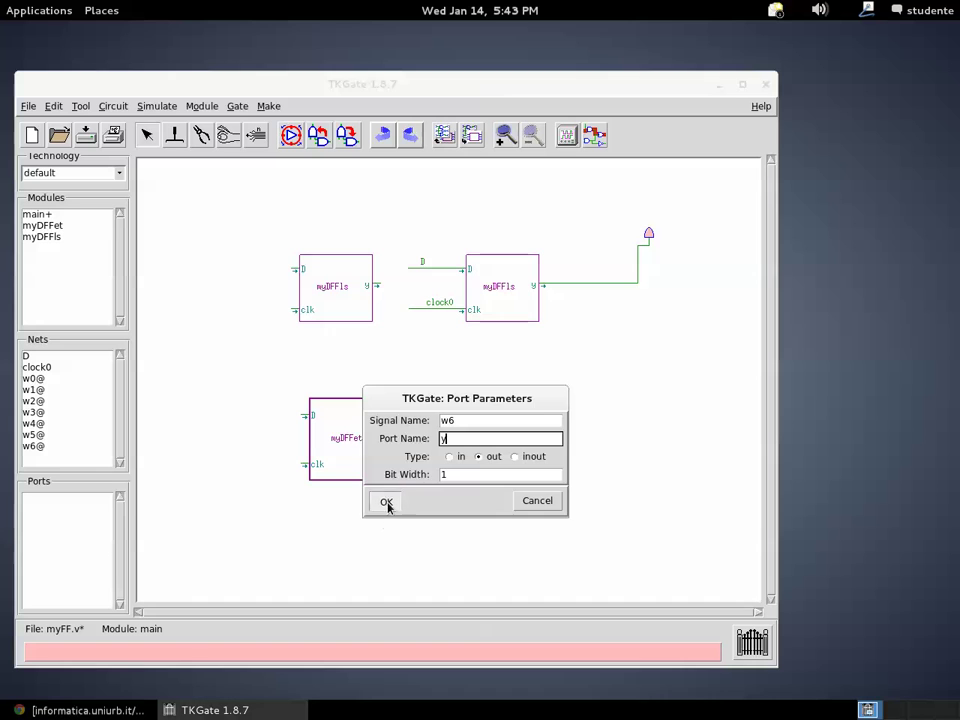
click(386, 502)
drag(370, 420, 384, 390)
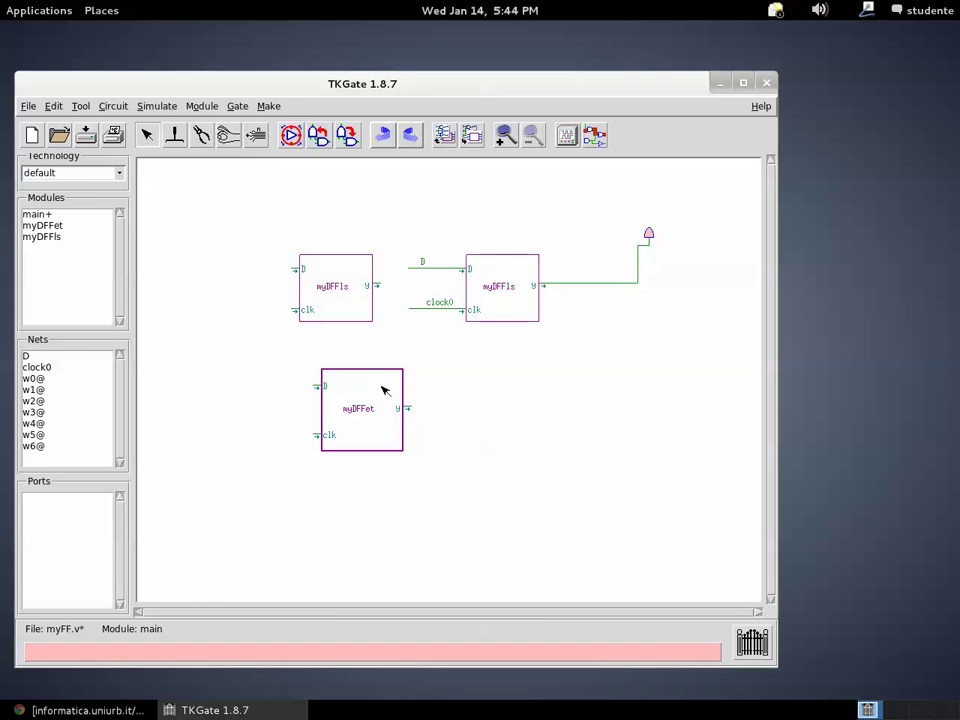
click(203, 107)
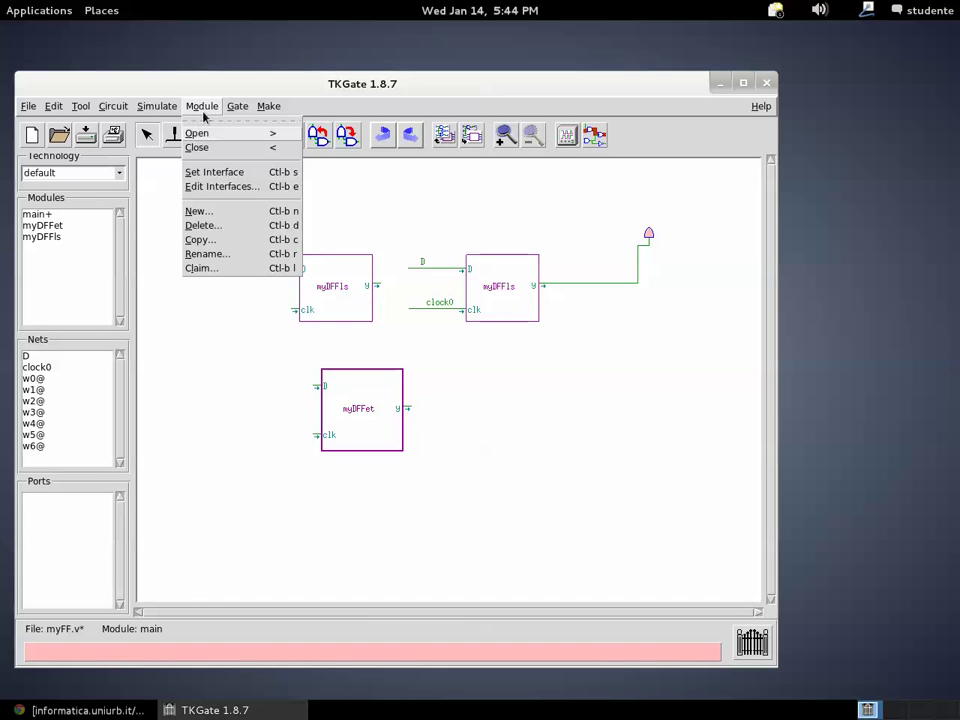
click(214, 174)
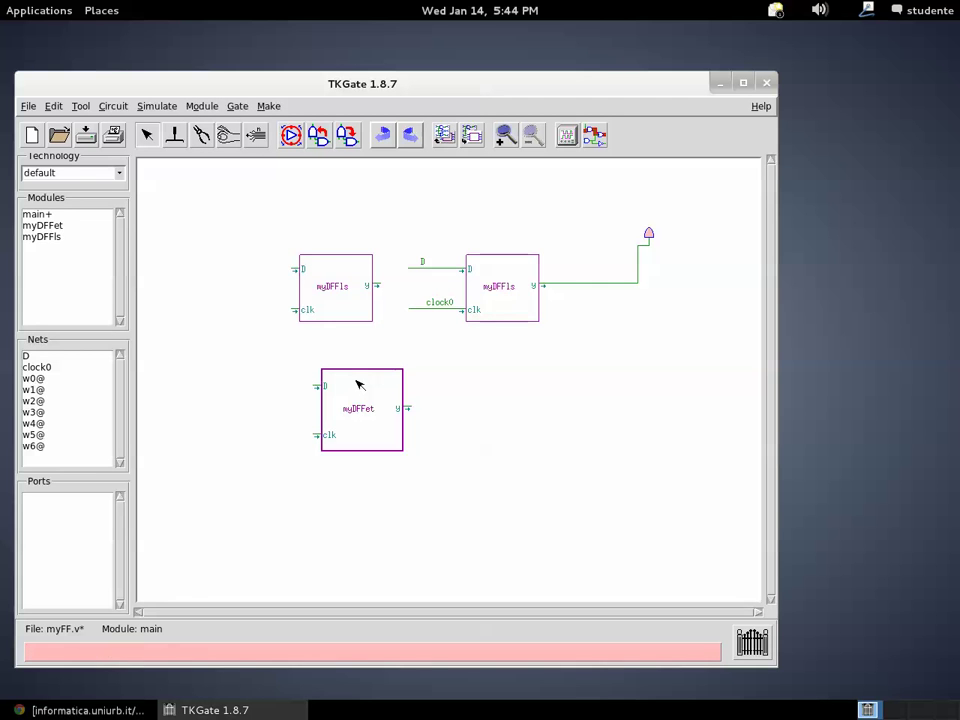
Step: Cut both myDFFls blocks and the LED from main, paste them inside the myDFFet module and shift them toward the centre
drag(234, 195, 648, 350)
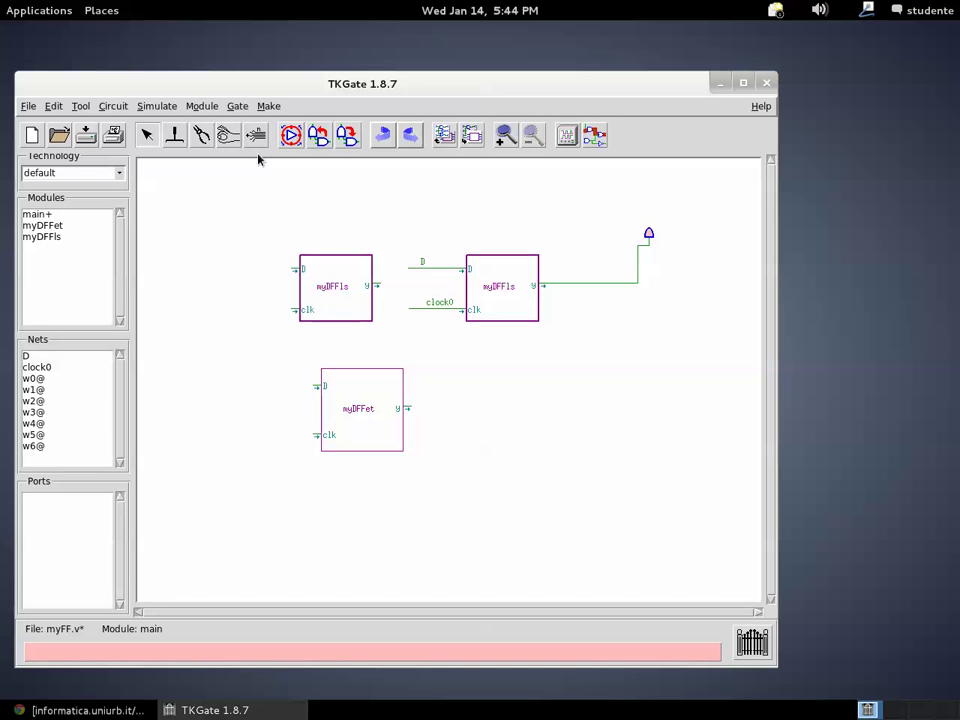
click(53, 107)
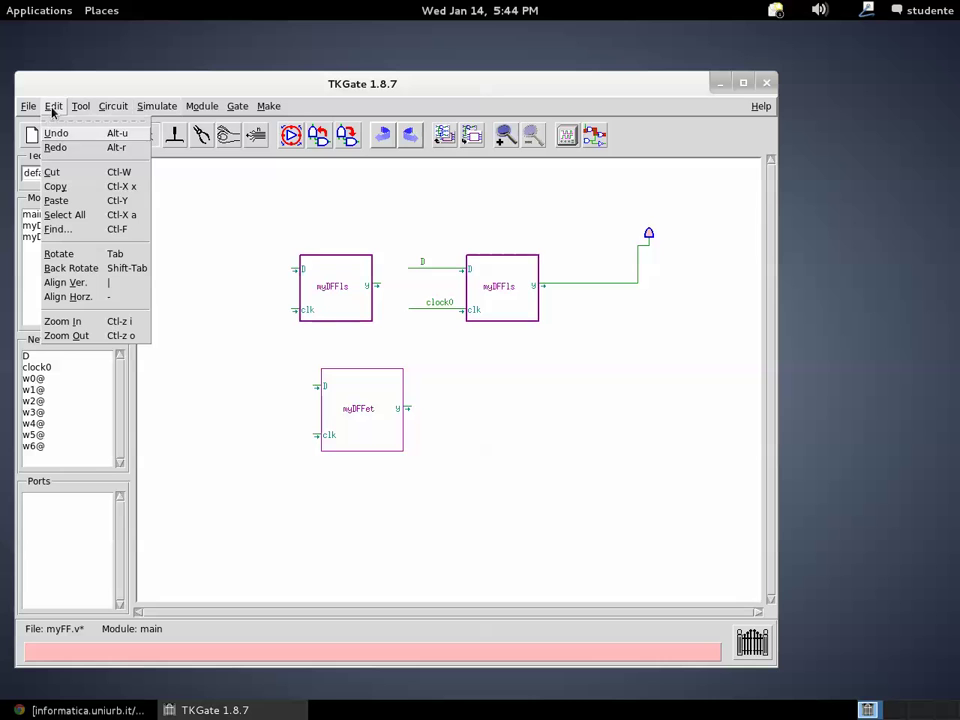
click(64, 174)
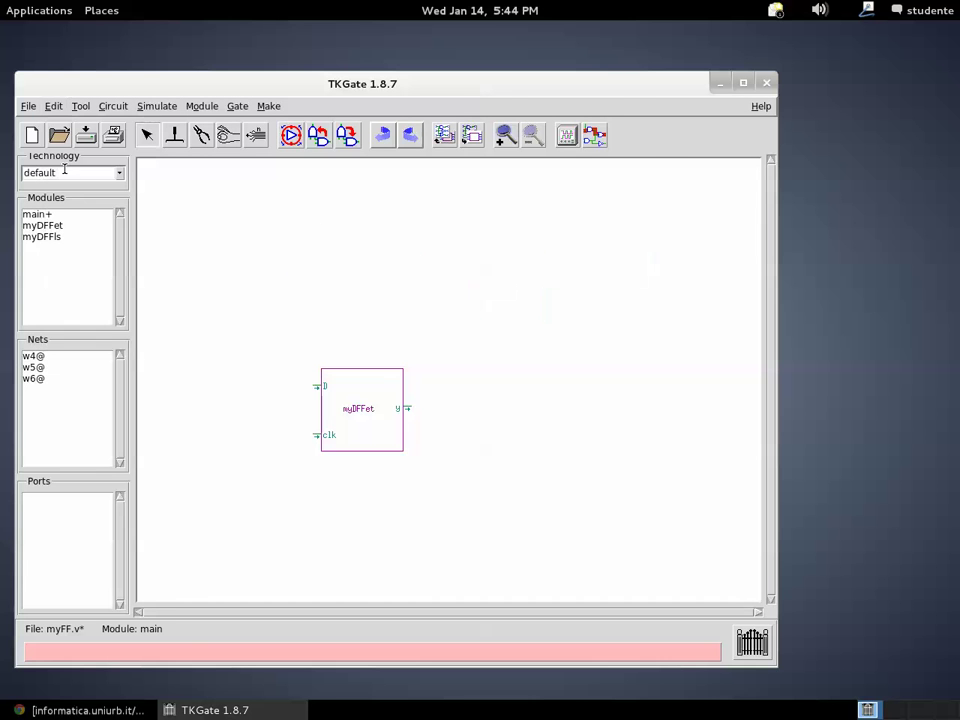
click(444, 136)
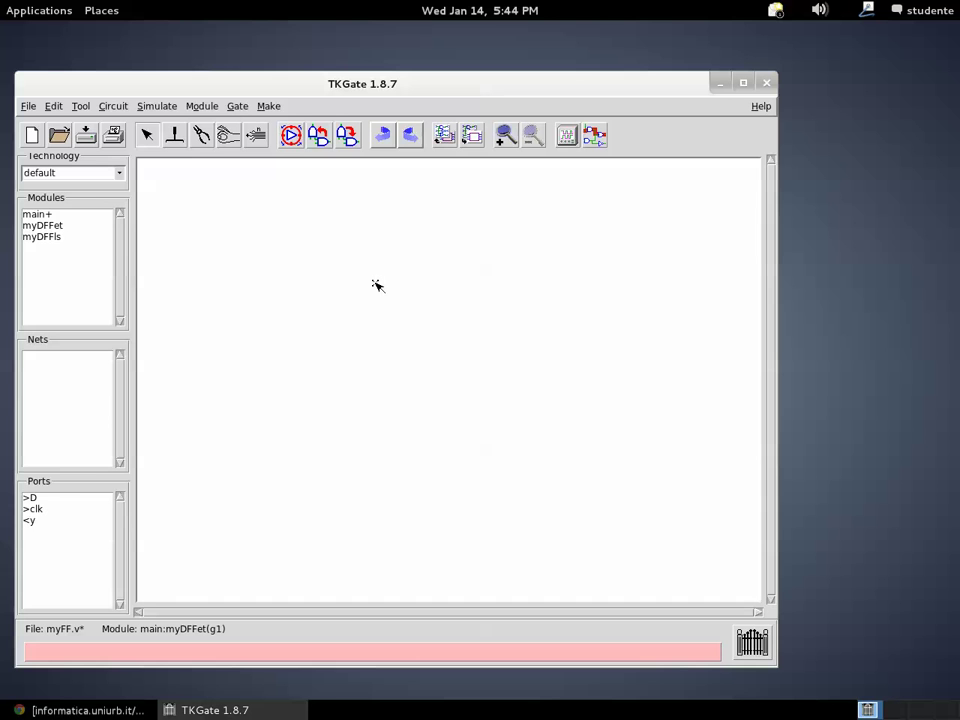
click(53, 106)
click(57, 200)
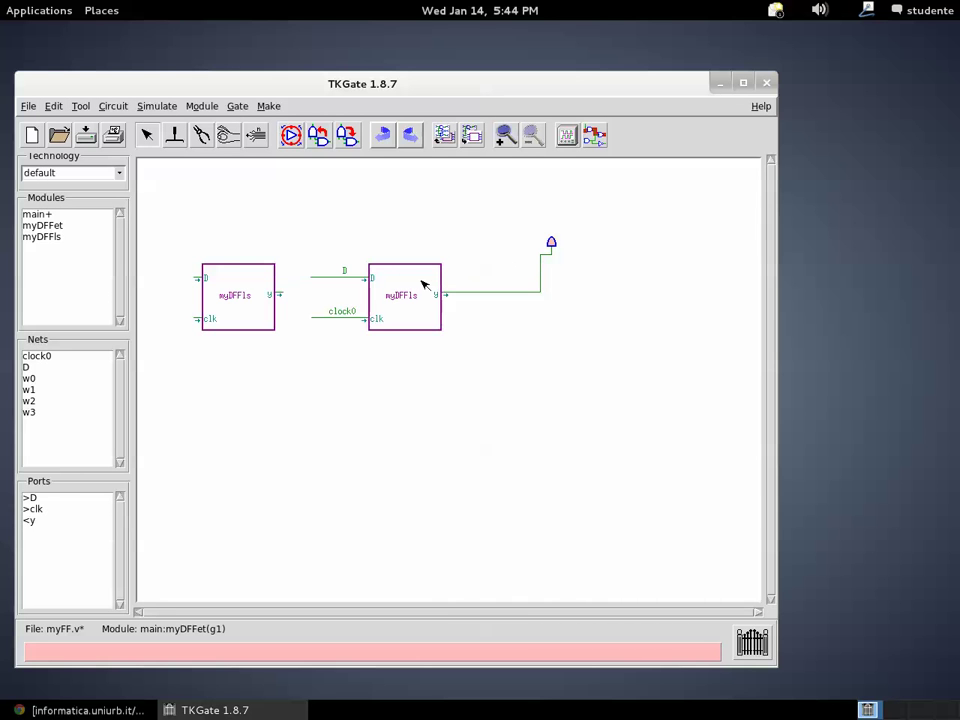
drag(422, 281, 505, 295)
Step: Cut the wire between the second myDFFls block's y output and the LED, and delete the LED with its leftover wire
click(201, 134)
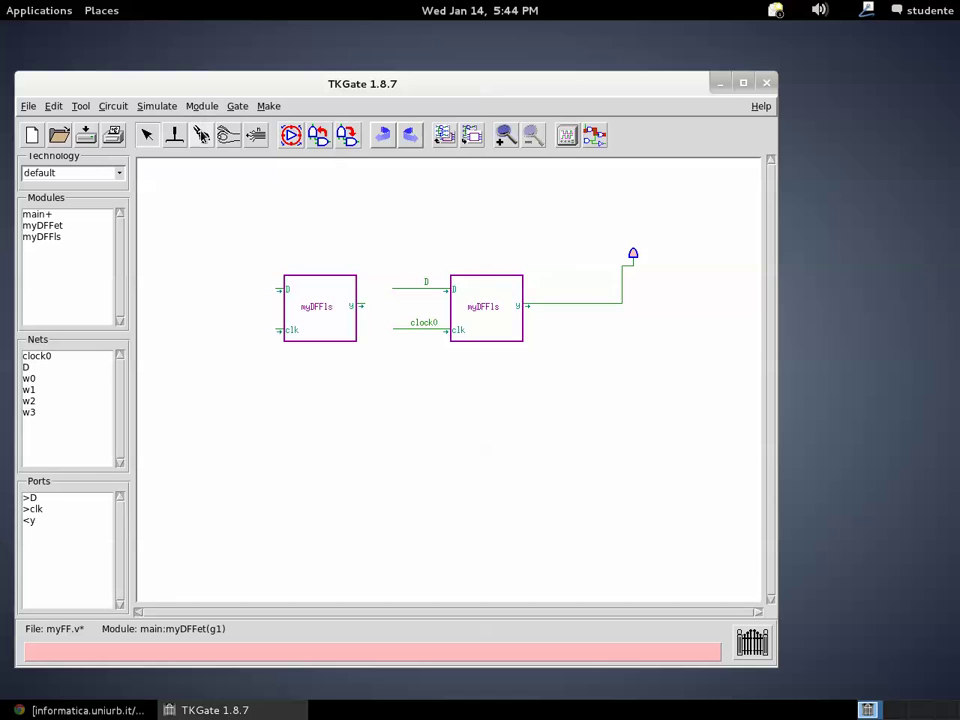
click(563, 311)
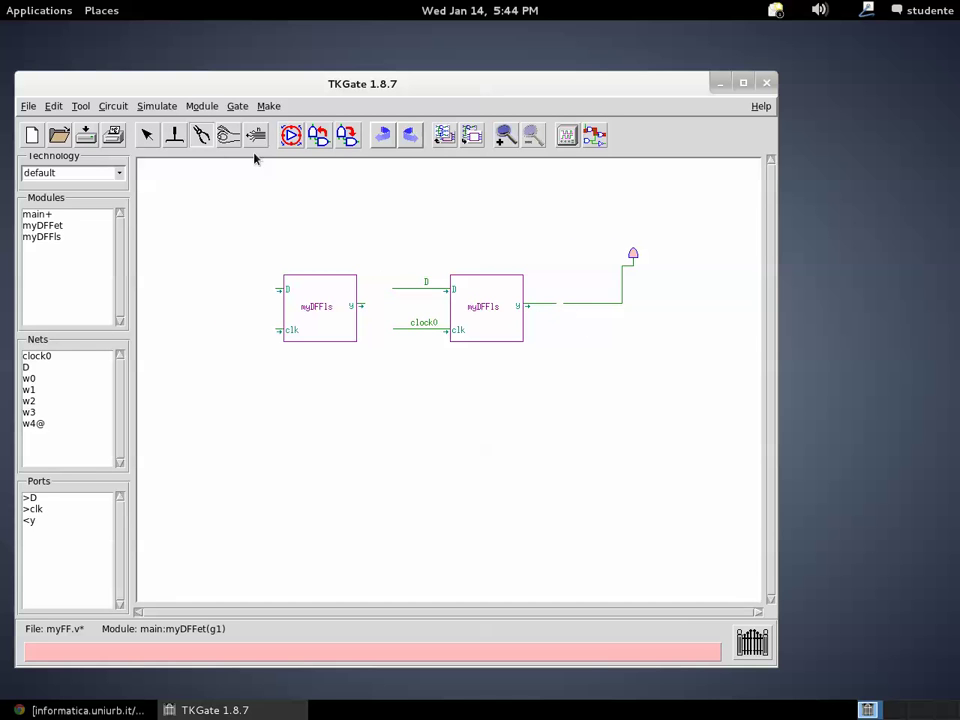
click(147, 134)
click(632, 253)
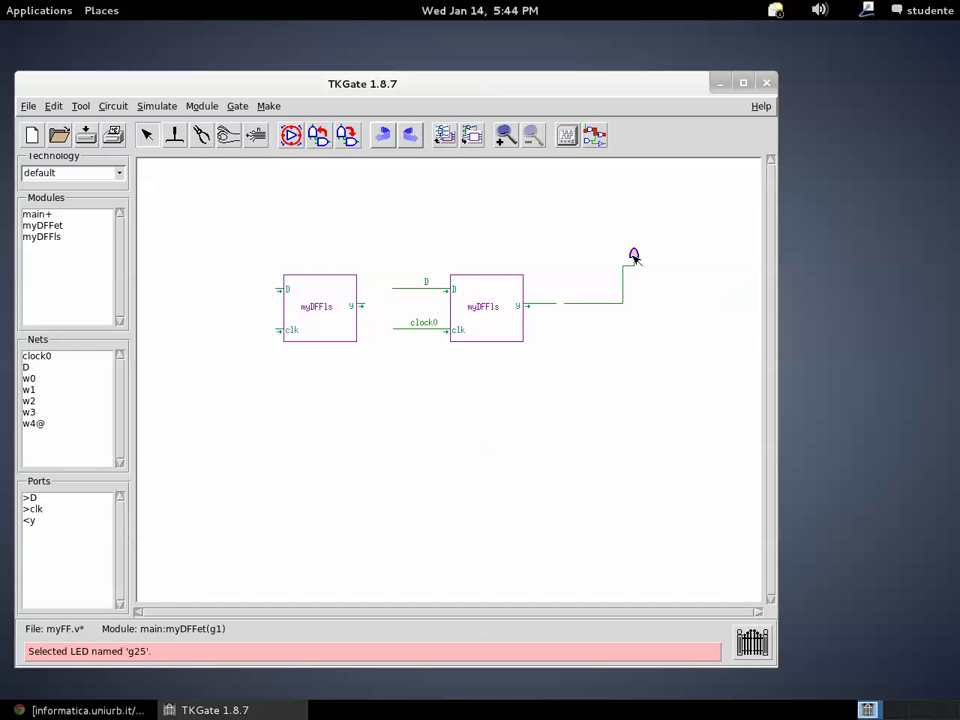
key(Delete)
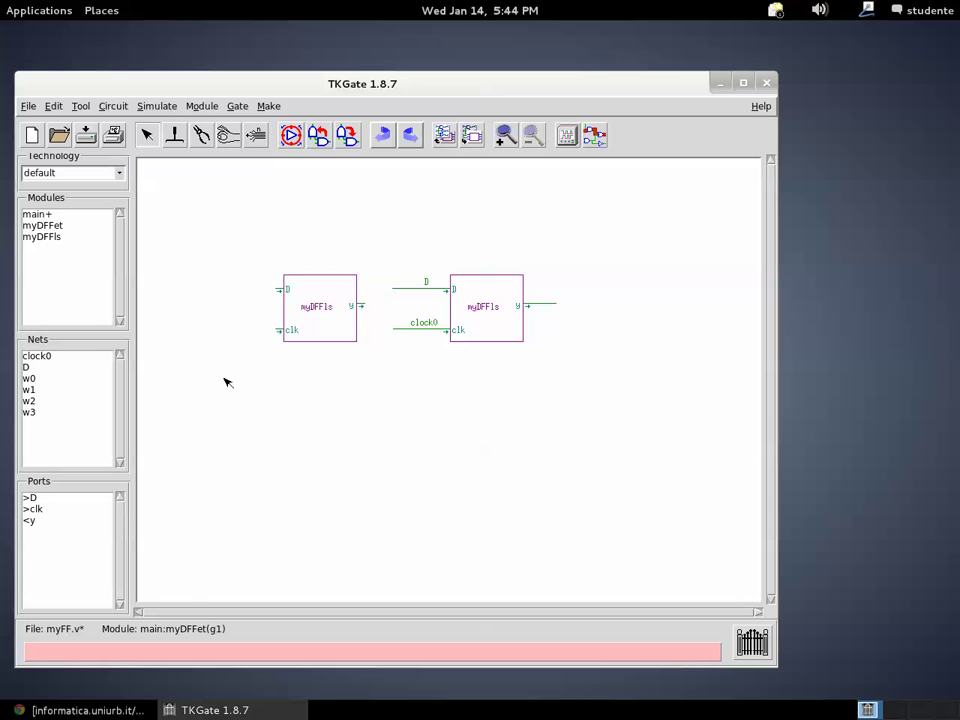
Step: Add a 1-bit module input port named D ahead of the first myDFFls block
right_click(184, 284)
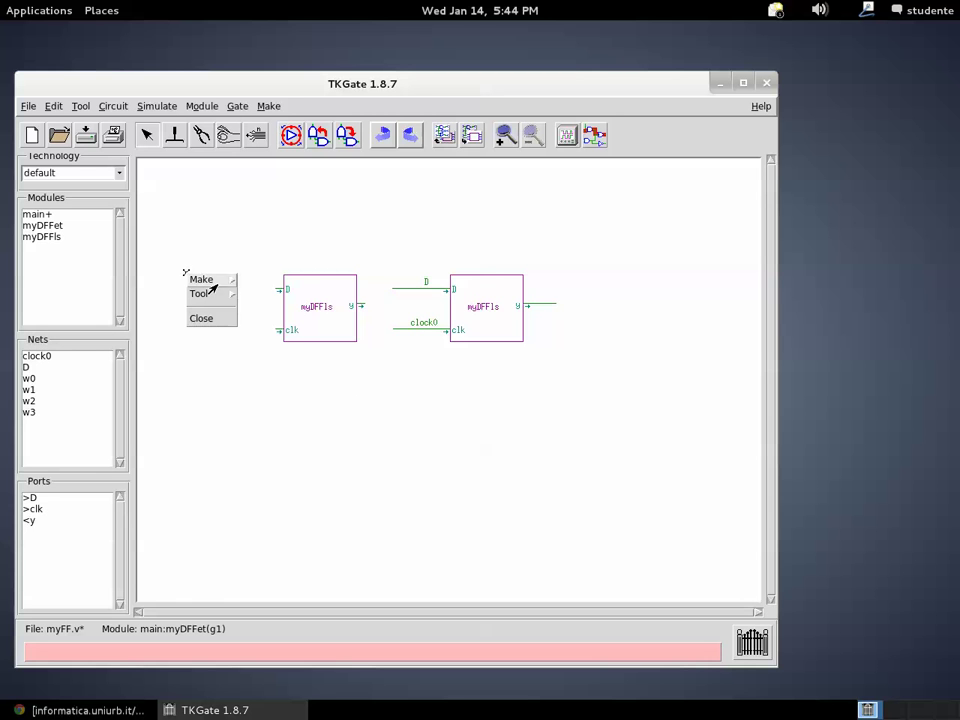
mouse_move(214, 283)
mouse_move(243, 285)
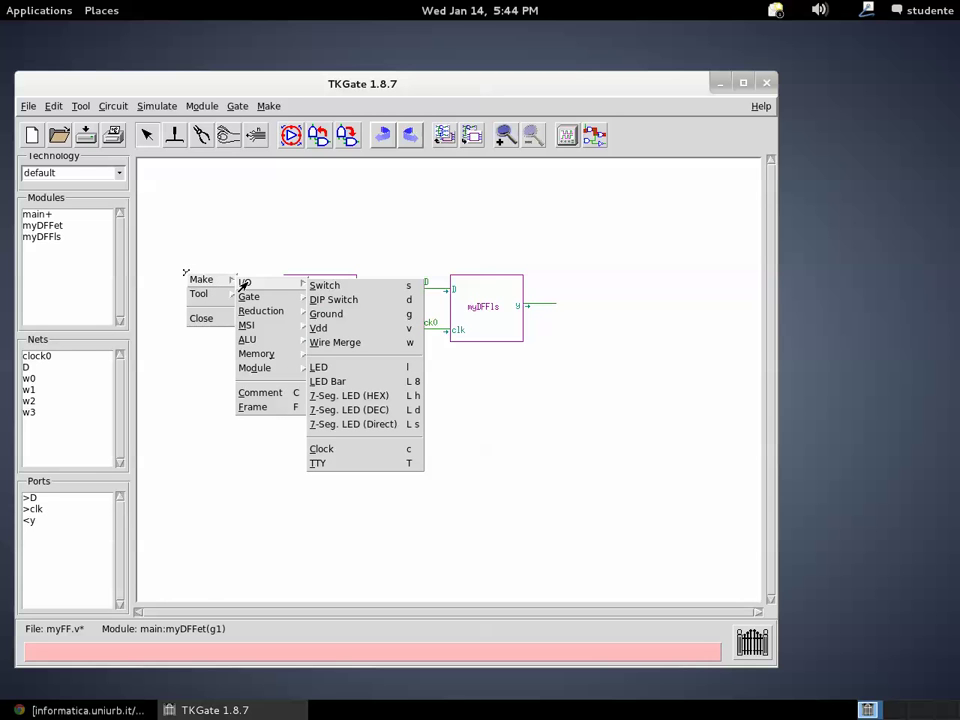
mouse_move(272, 368)
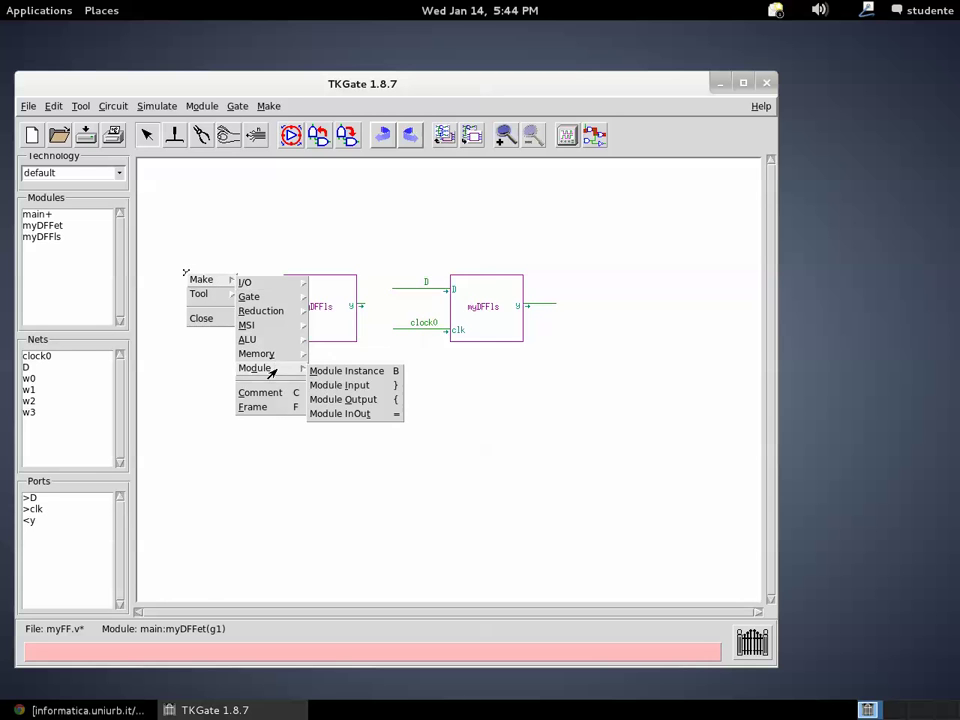
click(338, 385)
text(D)
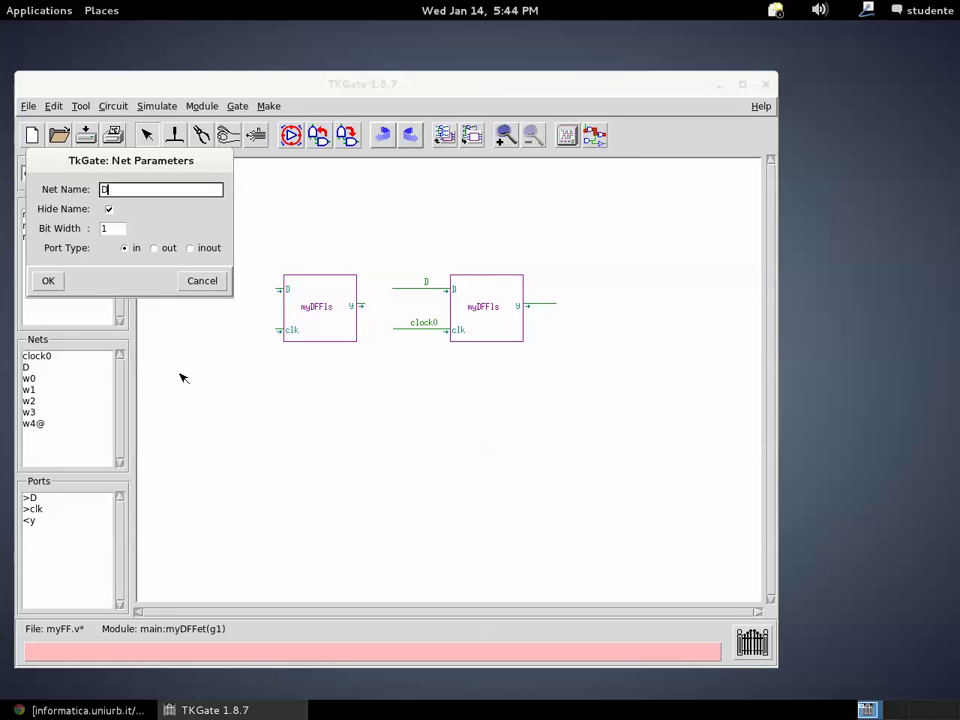
click(47, 281)
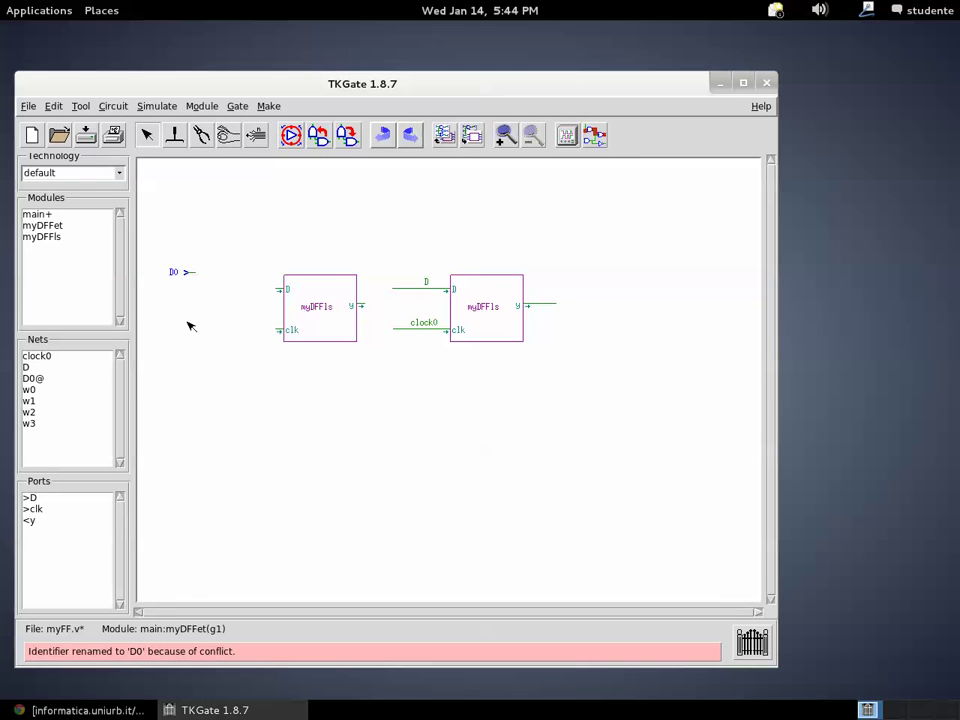
Step: Rename the net on the second myDFFls block's D input to d
click(430, 287)
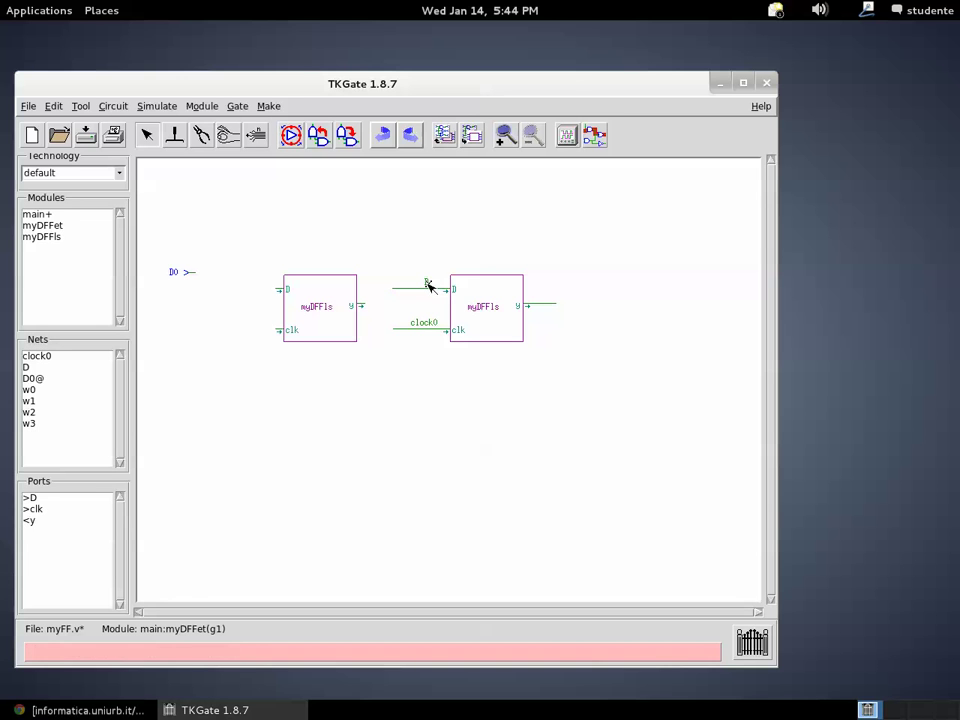
right_click(421, 289)
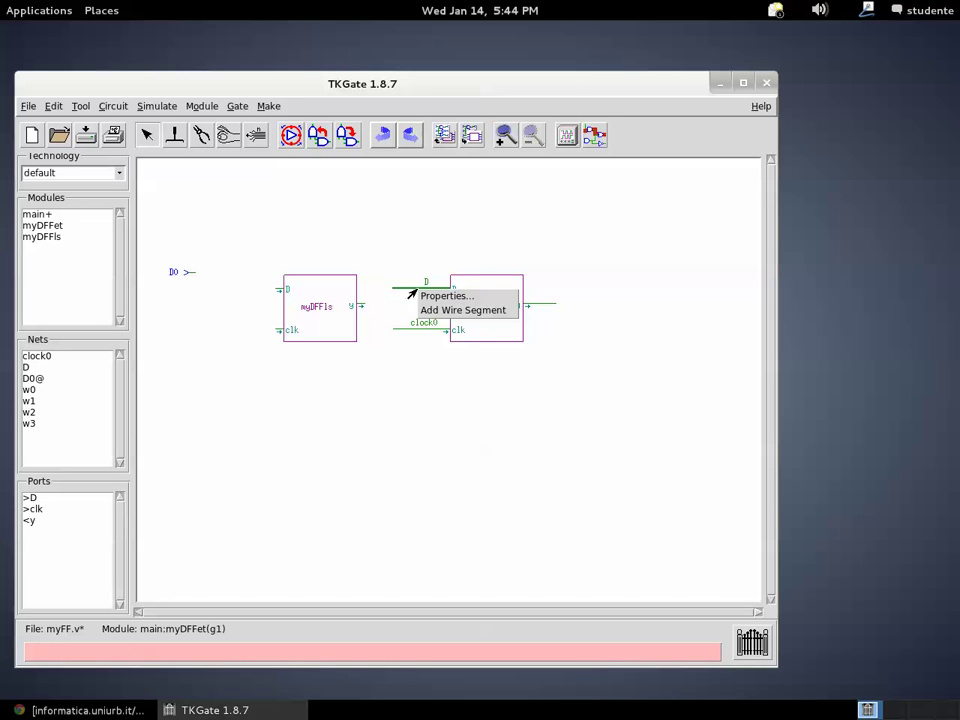
click(437, 297)
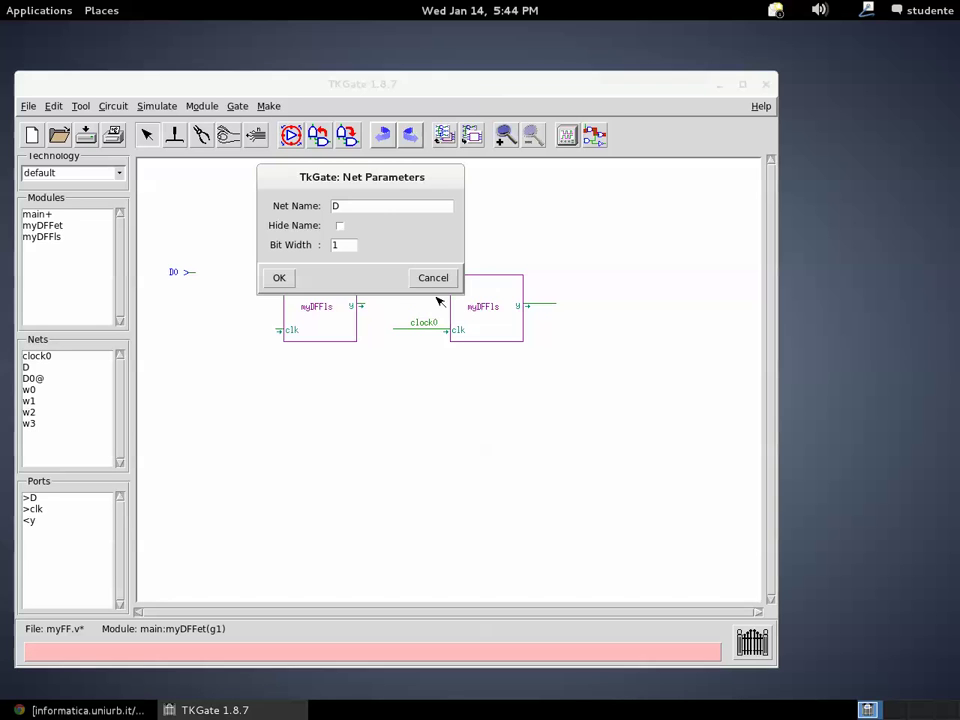
click(372, 207)
double_click(372, 207)
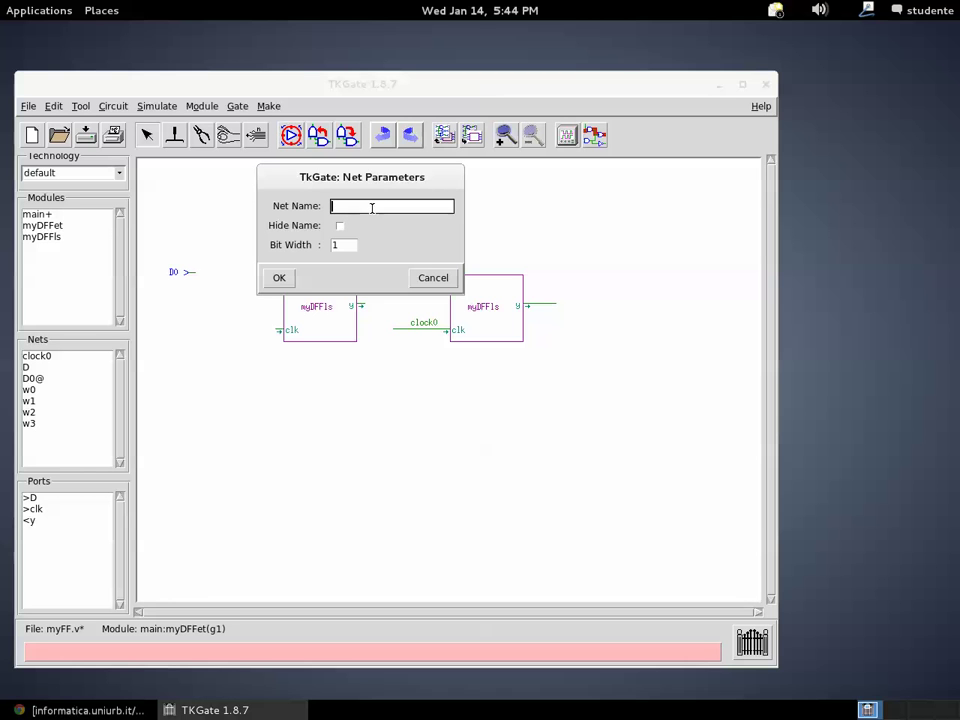
text(d)
click(276, 276)
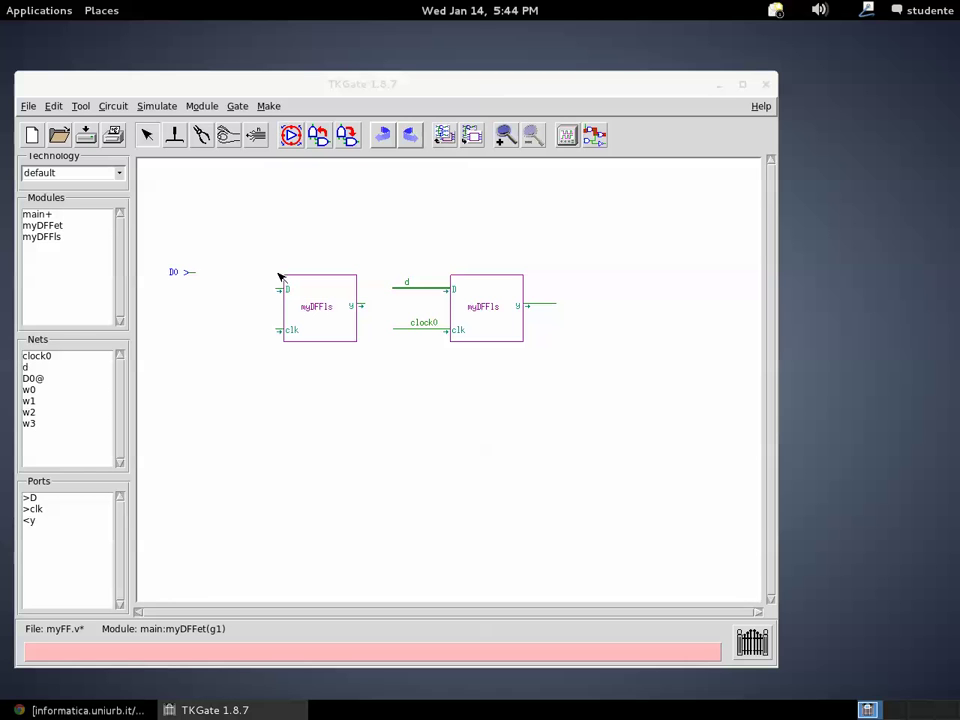
Step: Rename the D0 module input port to D
right_click(186, 274)
click(205, 279)
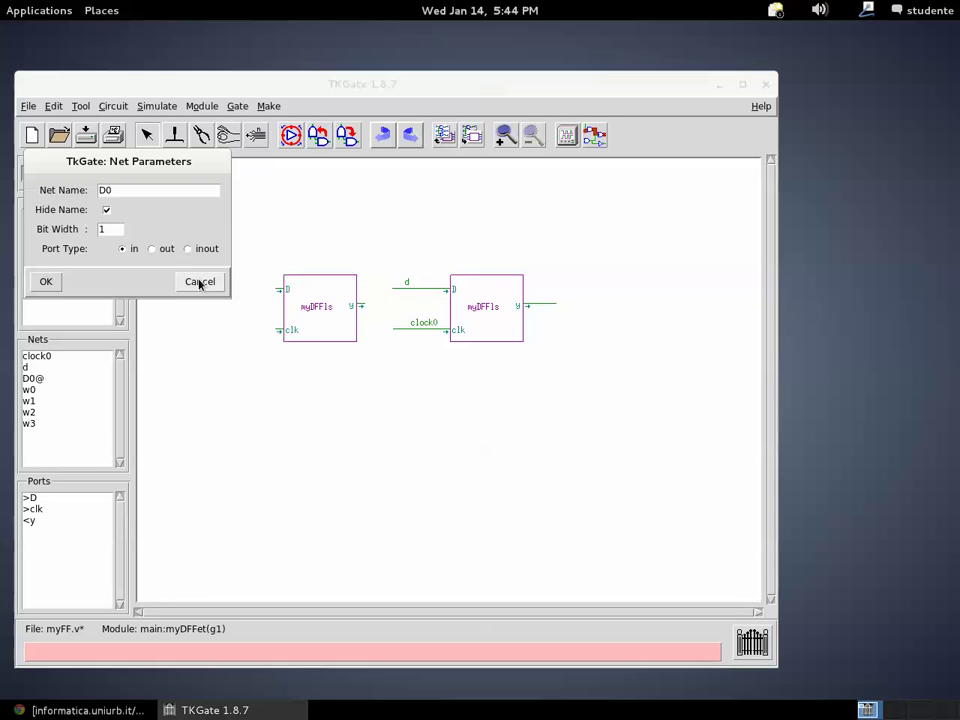
click(166, 192)
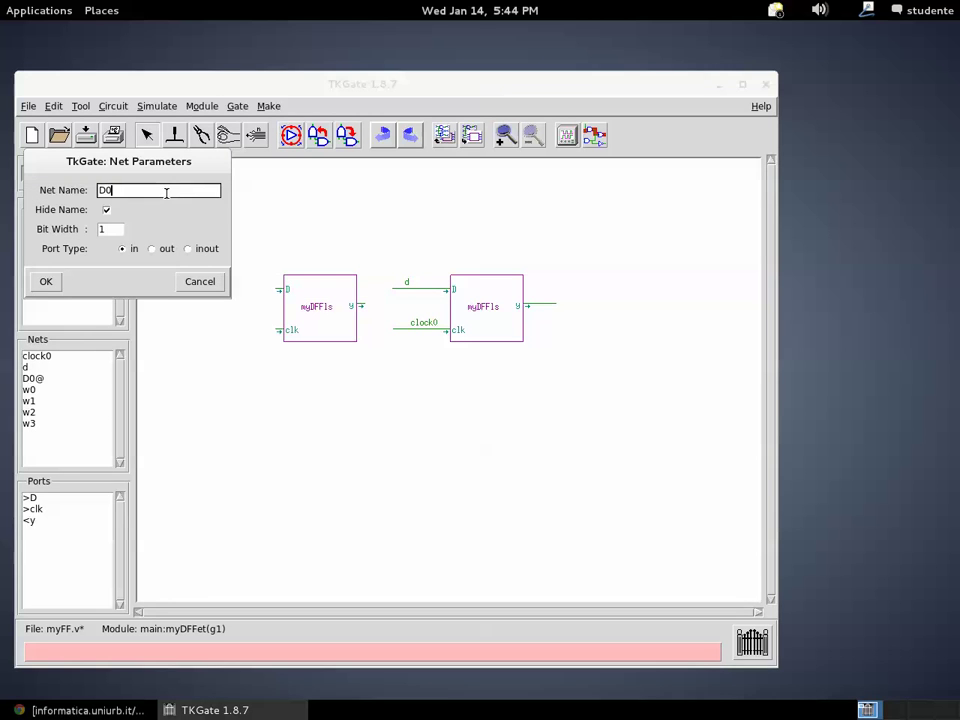
click(52, 283)
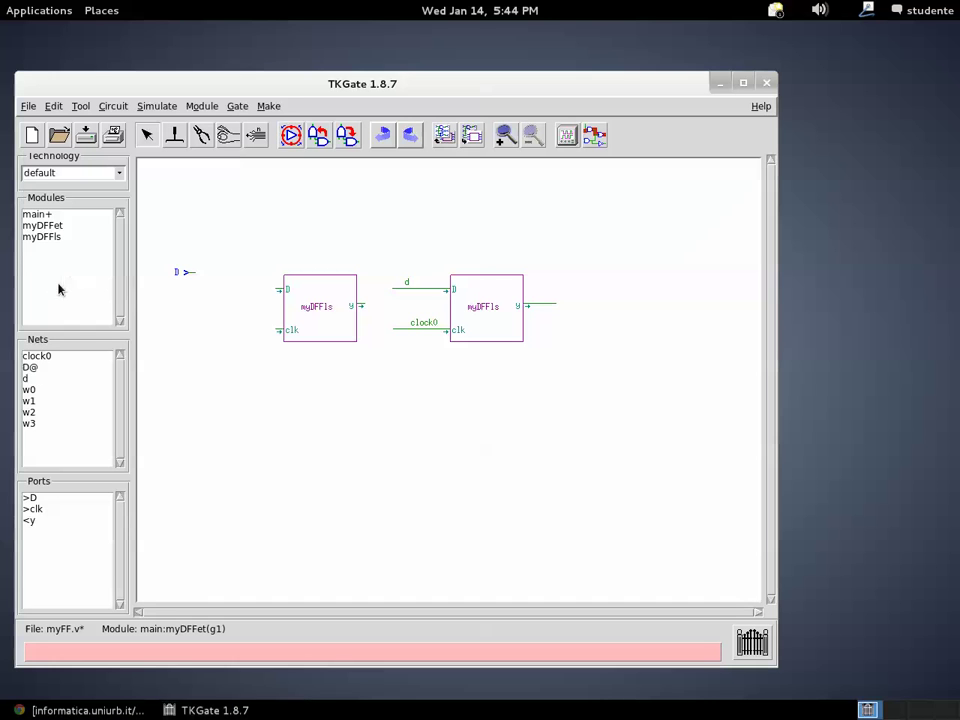
Step: Add a 1-bit module input port named clk below the D input port
right_click(196, 331)
mouse_move(203, 336)
mouse_move(283, 426)
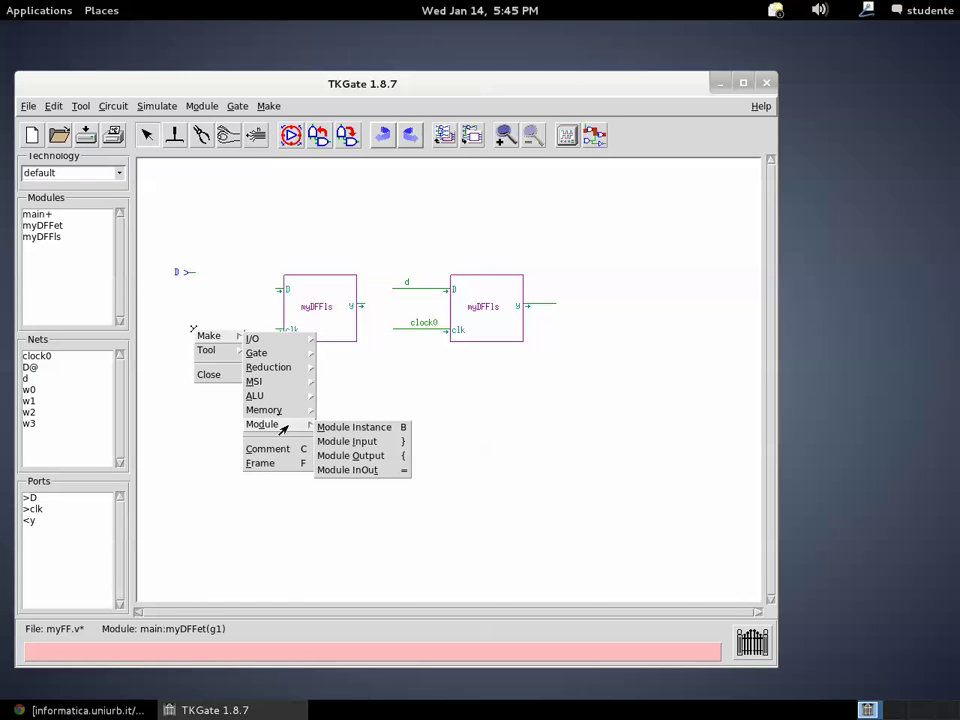
click(340, 442)
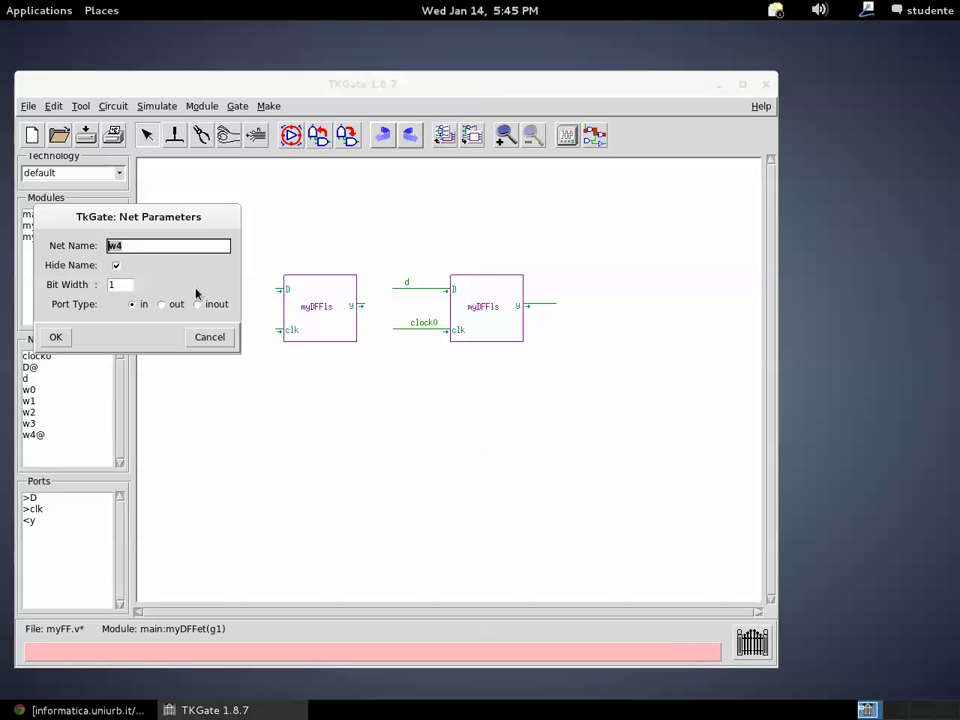
text(clk)
click(55, 337)
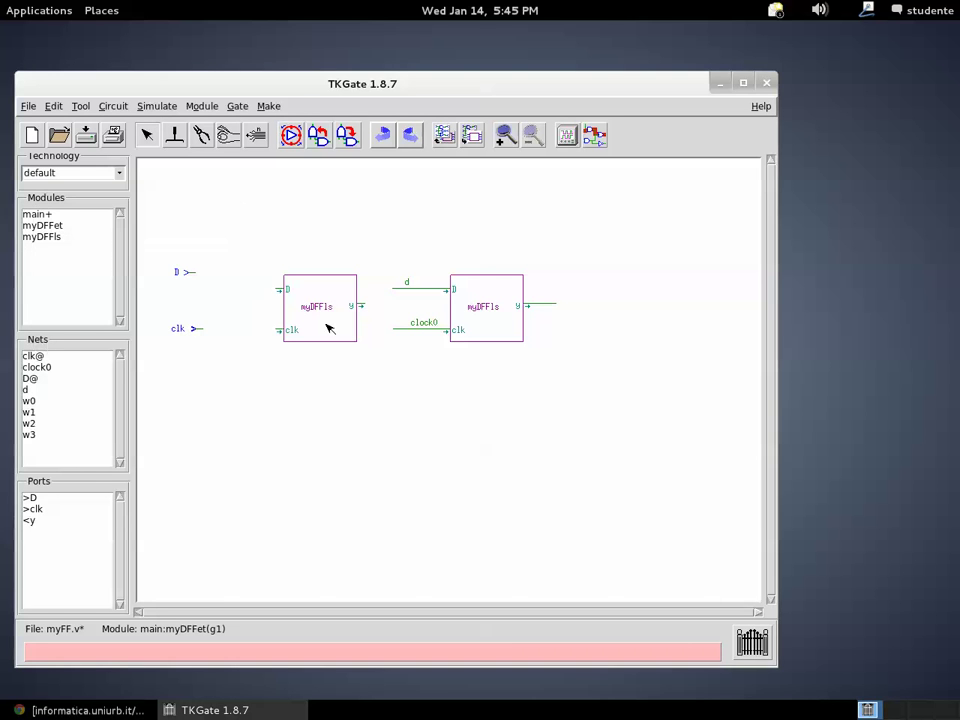
Step: Add a 1-bit module output port named y beyond the second myDFFls block's output wire
right_click(581, 304)
mouse_move(596, 312)
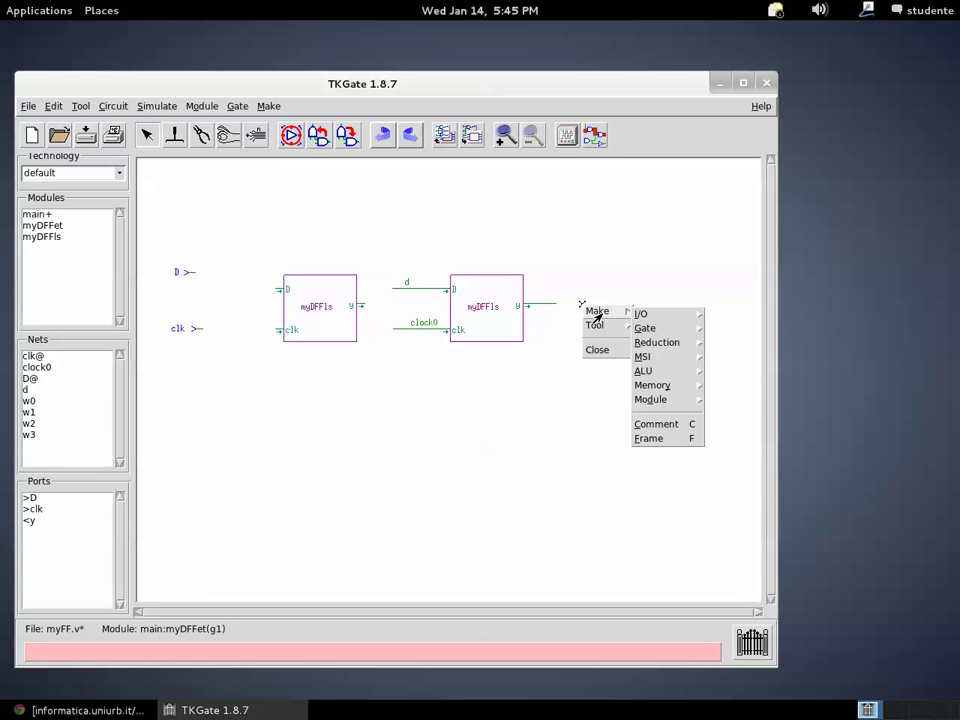
mouse_move(651, 400)
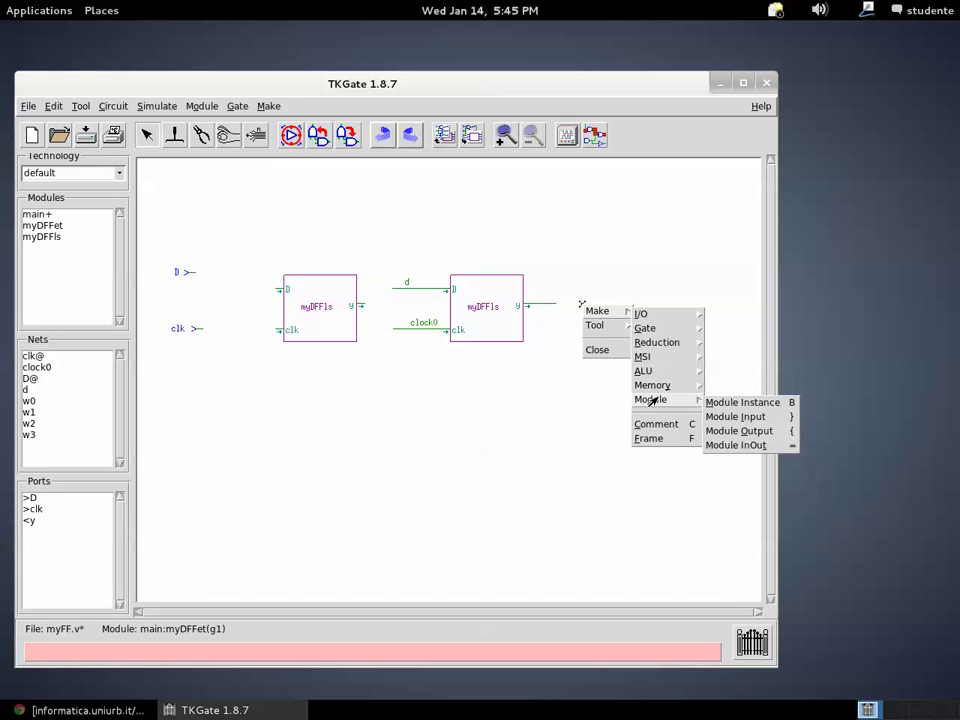
click(745, 431)
text(y)
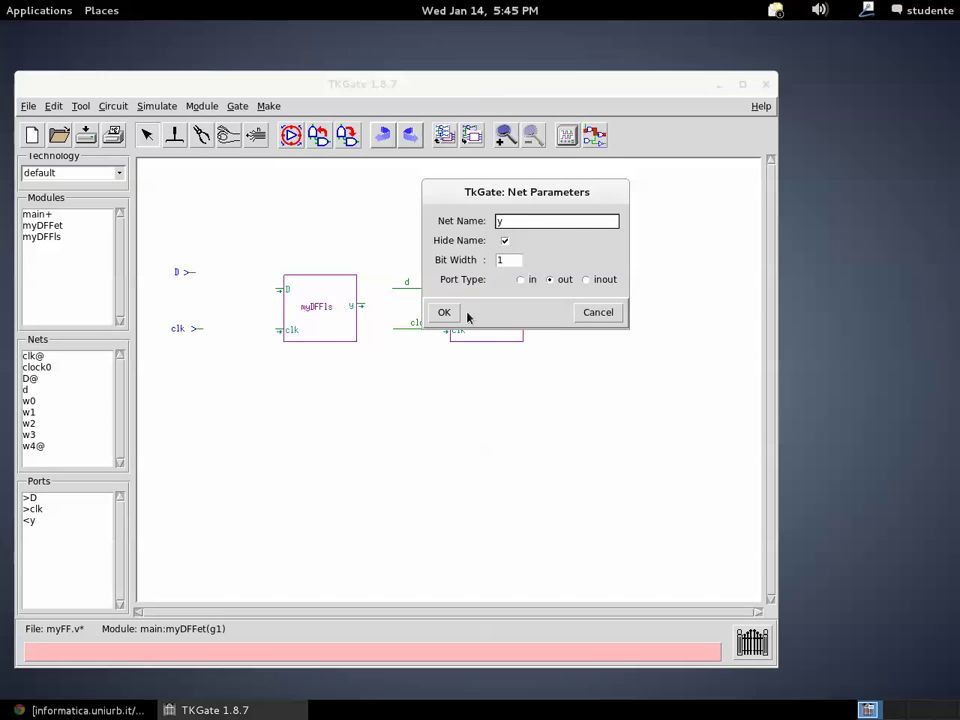
click(446, 313)
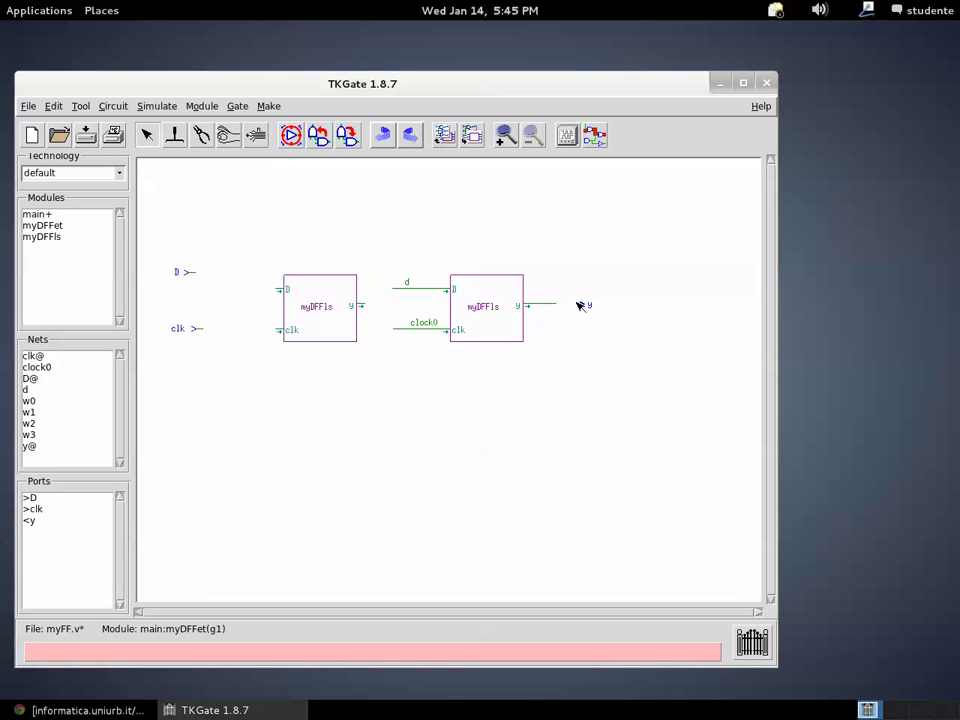
Step: Wire the second myDFFls block's output to port y, and connect the clk port, moved below the blocks, to that block's clk input
drag(582, 306, 558, 304)
drag(181, 328, 396, 330)
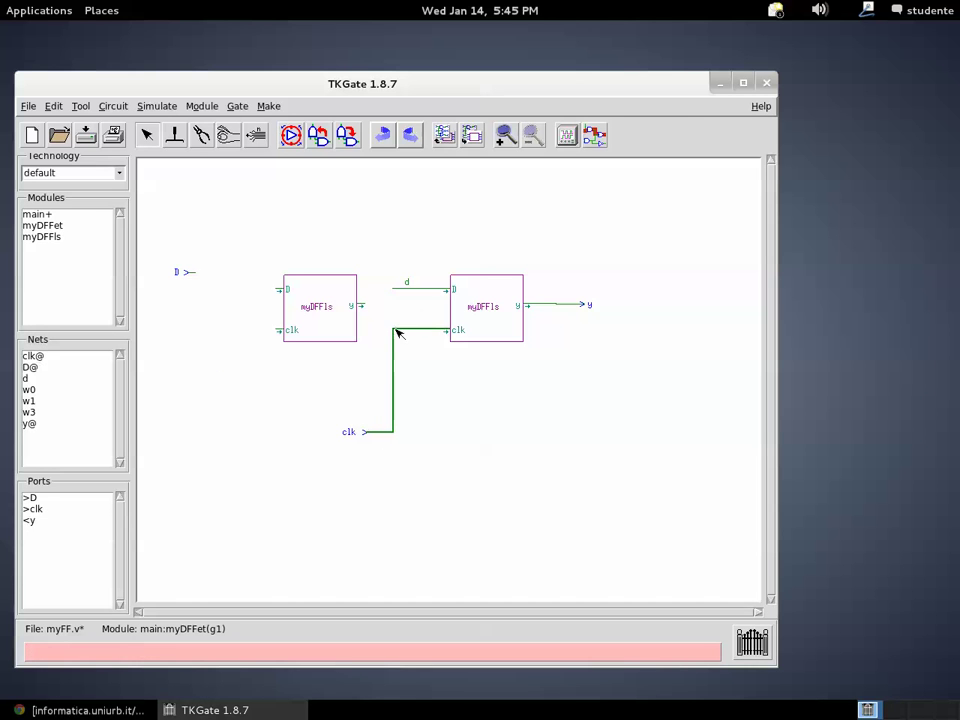
Step: Add an inverter below the first myDFFls block and rotate it 180 degrees
click(314, 372)
right_click(314, 371)
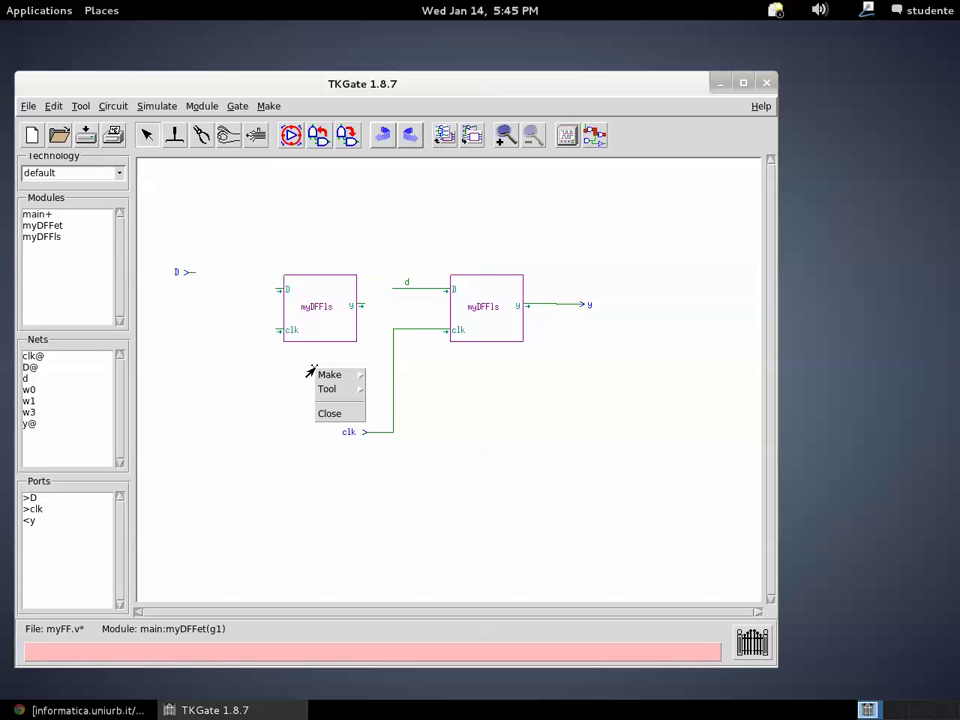
mouse_move(338, 376)
mouse_move(375, 392)
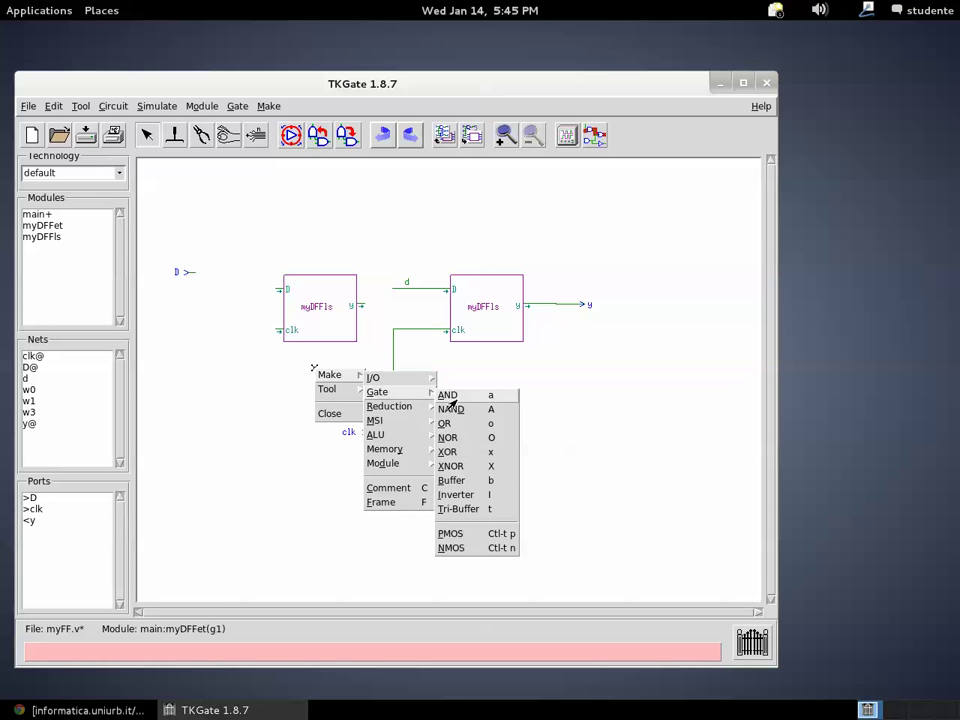
click(451, 480)
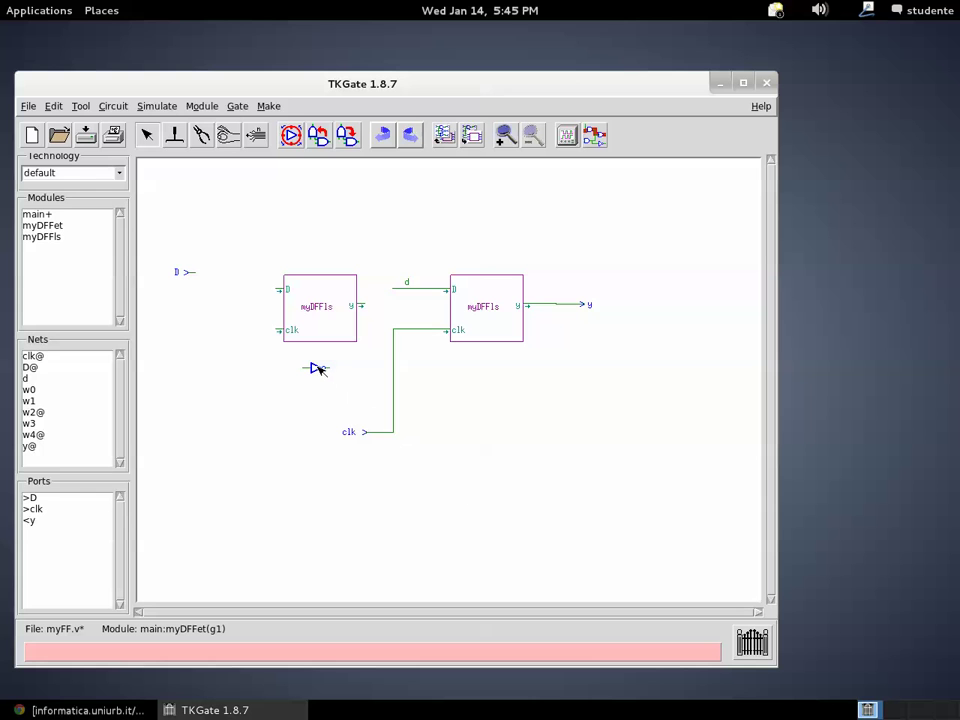
click(347, 137)
click(347, 137)
Step: Wire the inverter from the clk line to the first myDFFls block's clk input and straighten the wire at the junction
drag(333, 370, 393, 366)
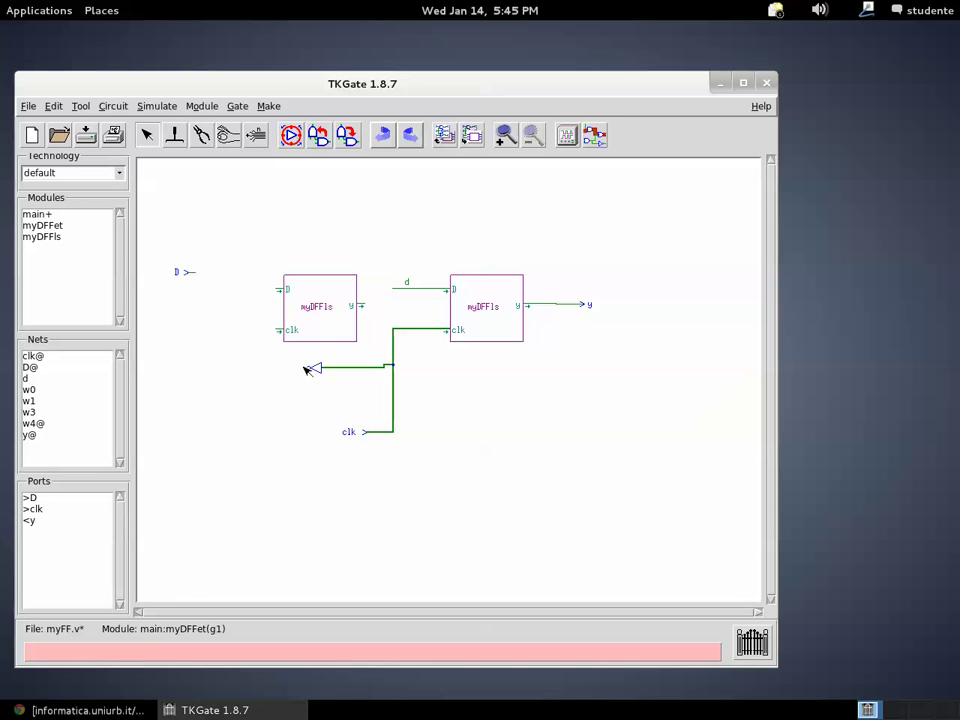
mouse_move(305, 369)
mouse_down()
mouse_move(272, 339)
mouse_move(279, 328)
mouse_up()
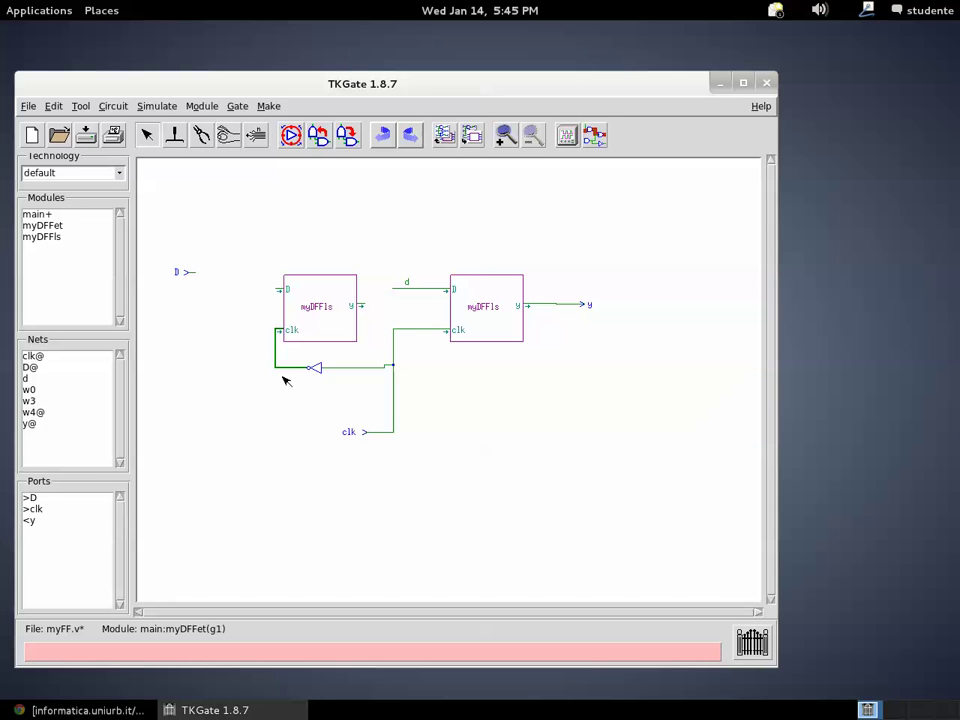
click(393, 368)
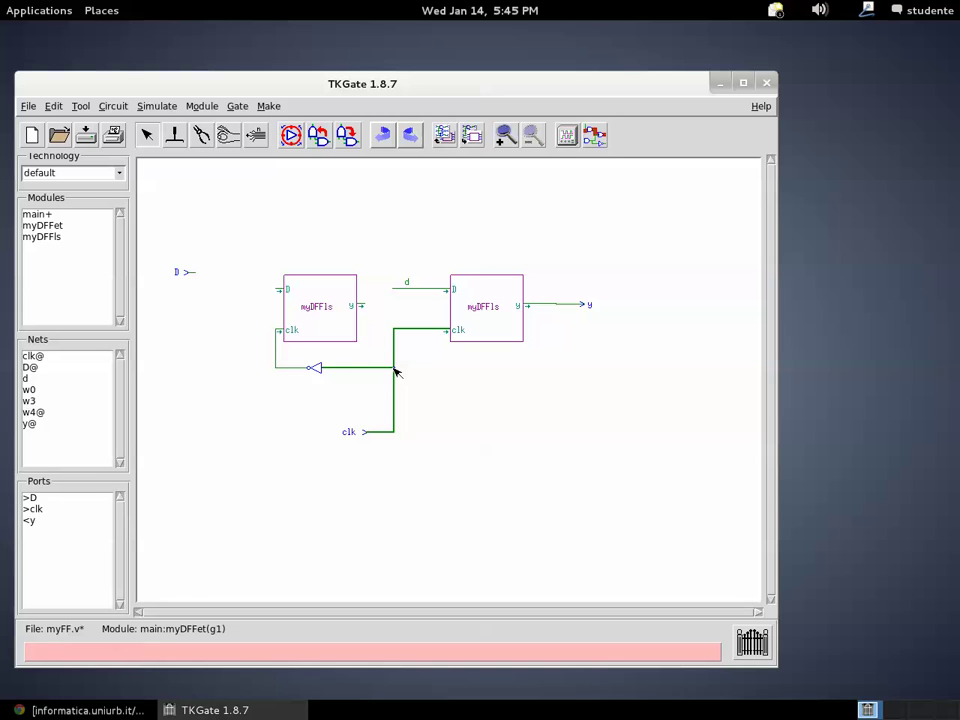
Step: Wire port D straight to the first myDFFls block's D input, and connect that block's y output to the second block's D input
click(188, 273)
drag(195, 273, 283, 288)
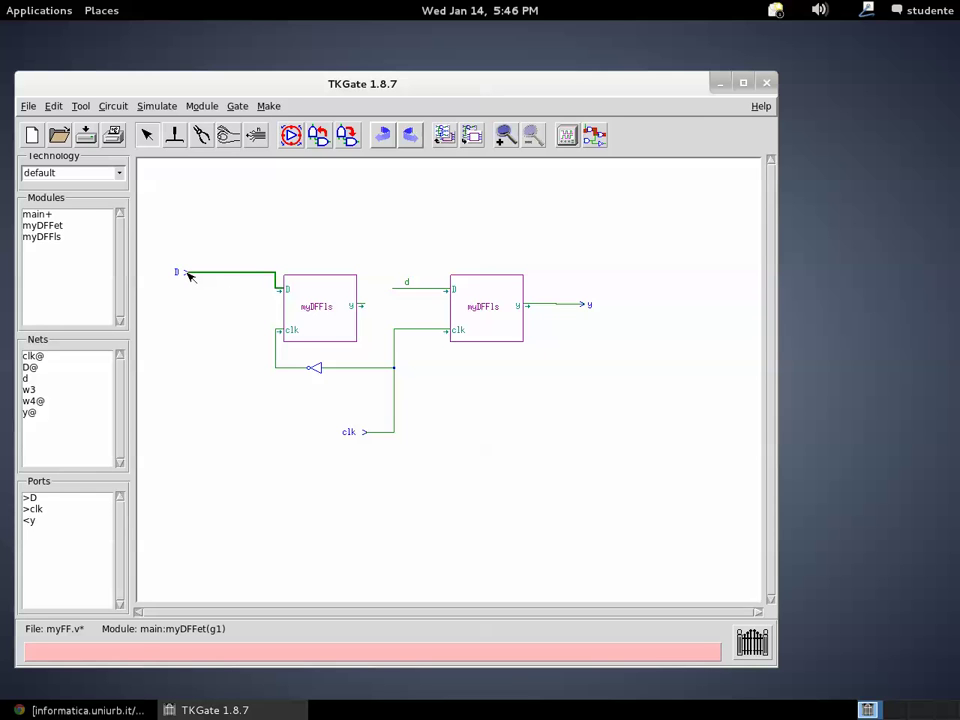
drag(188, 273, 188, 289)
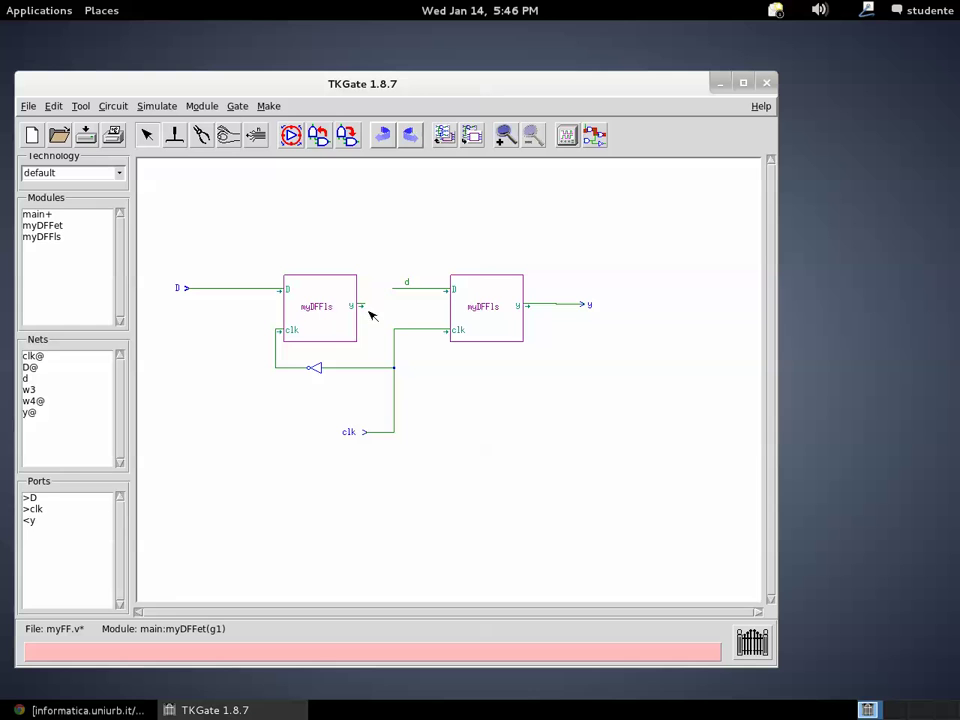
drag(367, 307, 398, 293)
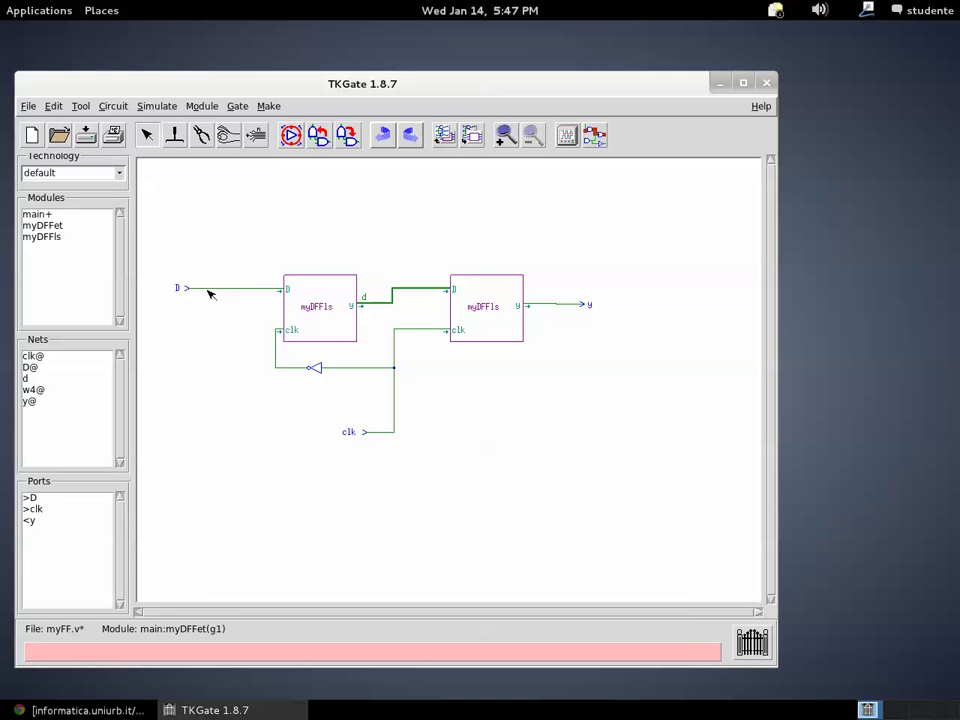
click(392, 300)
Step: Return to the main module and move the myDFFet block toward the centre of the canvas
click(480, 140)
drag(379, 392, 414, 306)
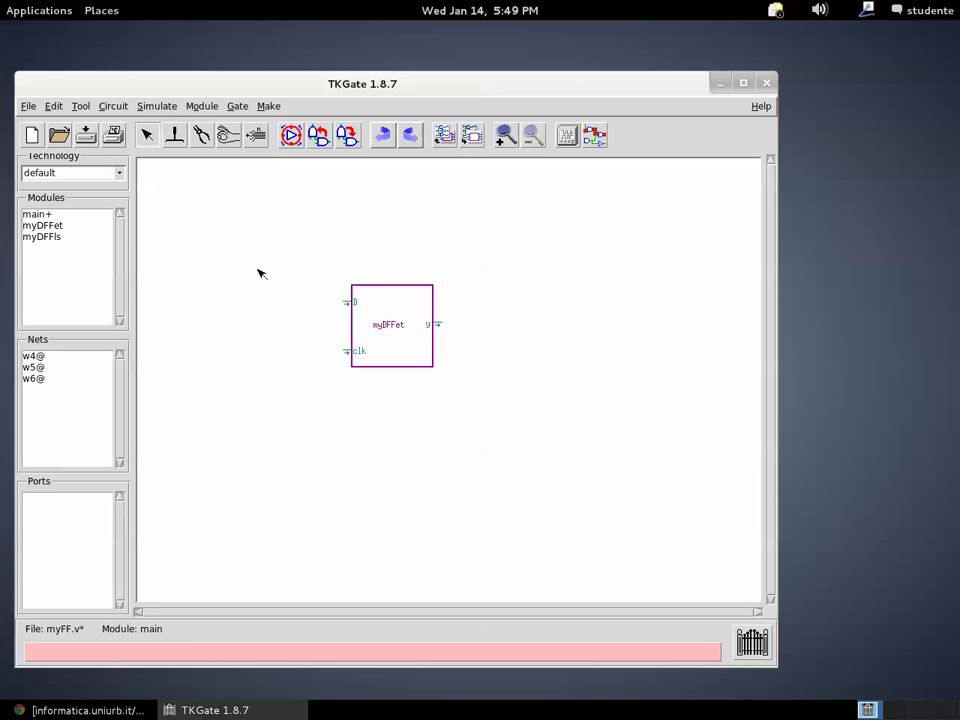
Step: Add two switches beside the myDFFet block and wire one to its D input and the other to its clk input
drag(396, 304, 390, 283)
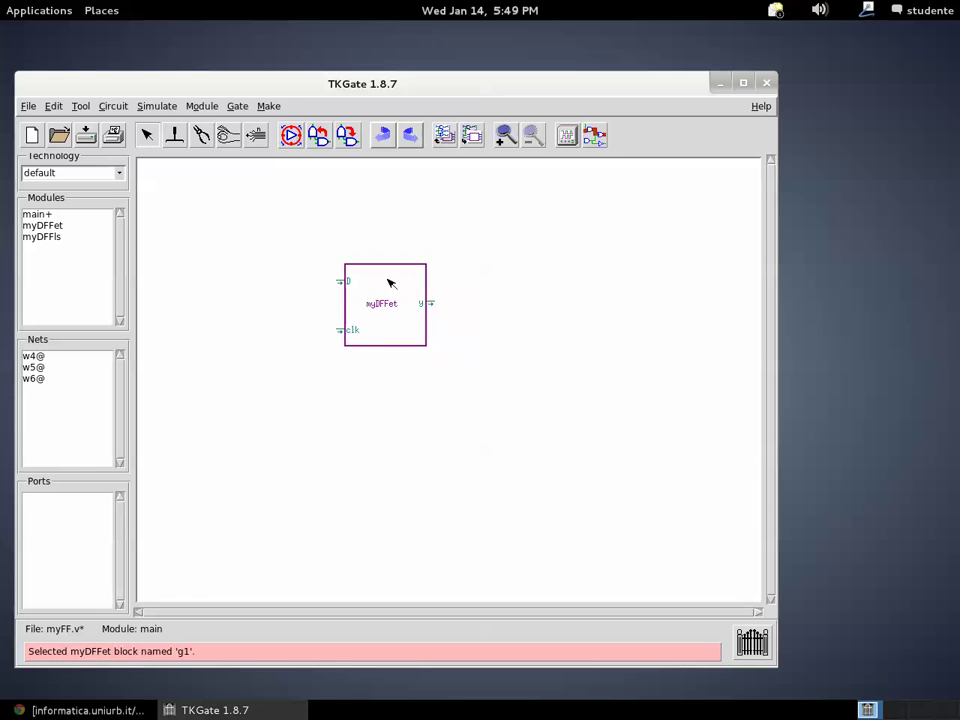
right_click(259, 235)
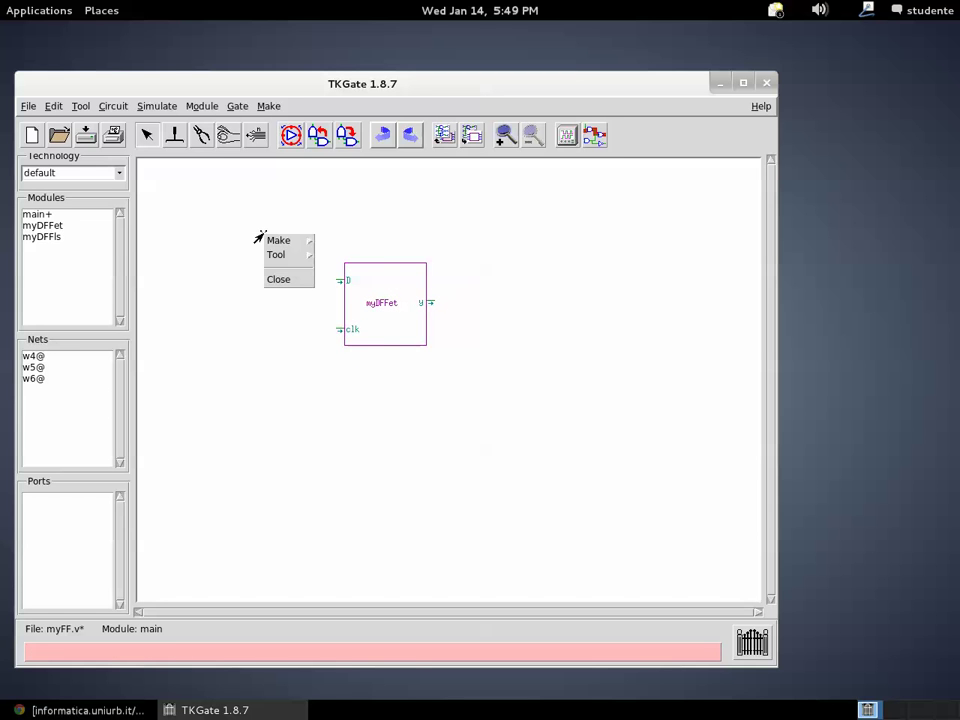
mouse_move(274, 240)
mouse_move(320, 245)
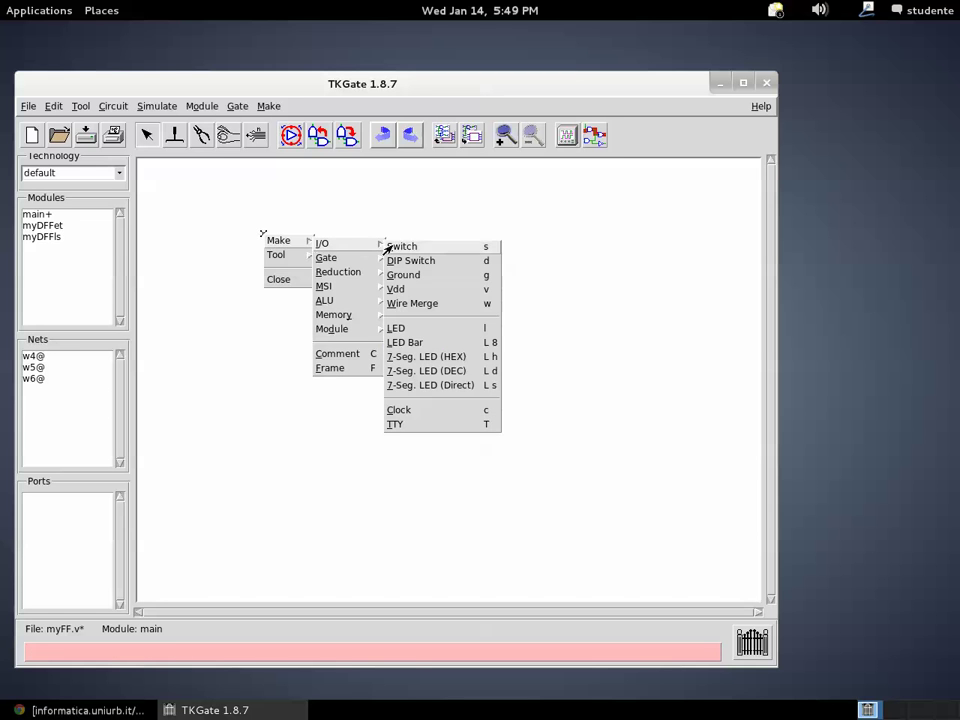
click(387, 248)
right_click(223, 303)
mouse_move(247, 311)
mouse_move(297, 318)
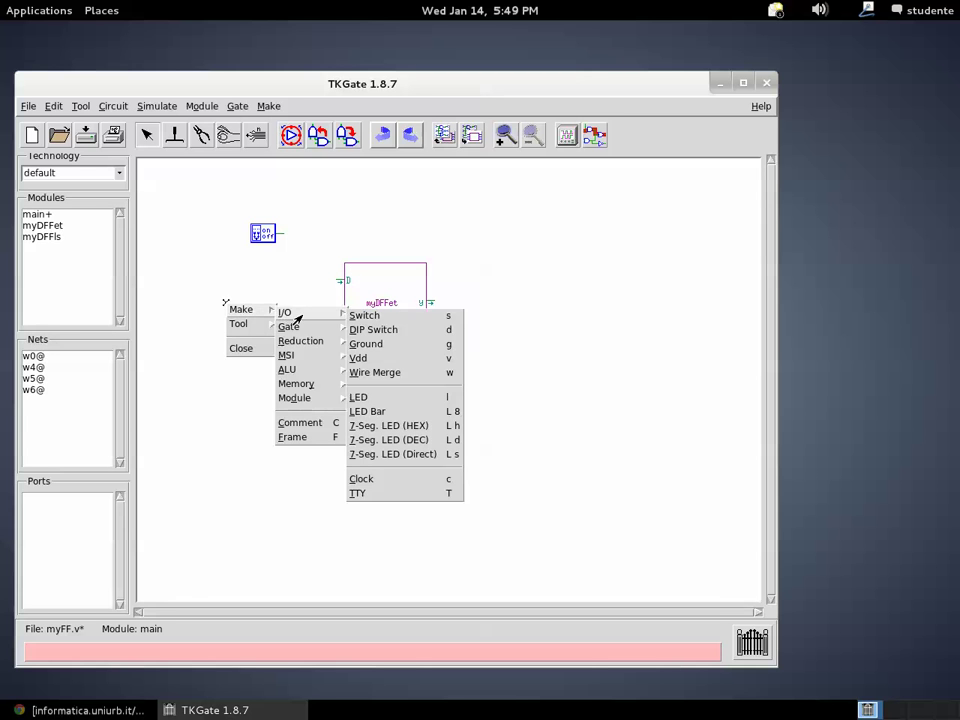
click(357, 318)
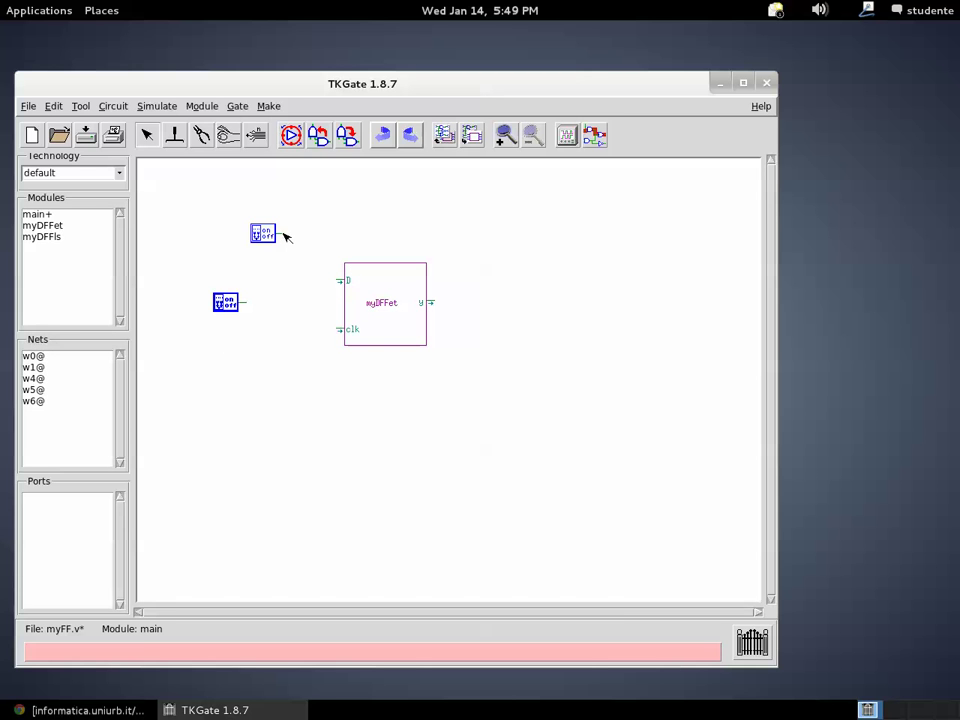
mouse_move(286, 237)
mouse_down()
mouse_move(318, 237)
mouse_move(340, 280)
mouse_up()
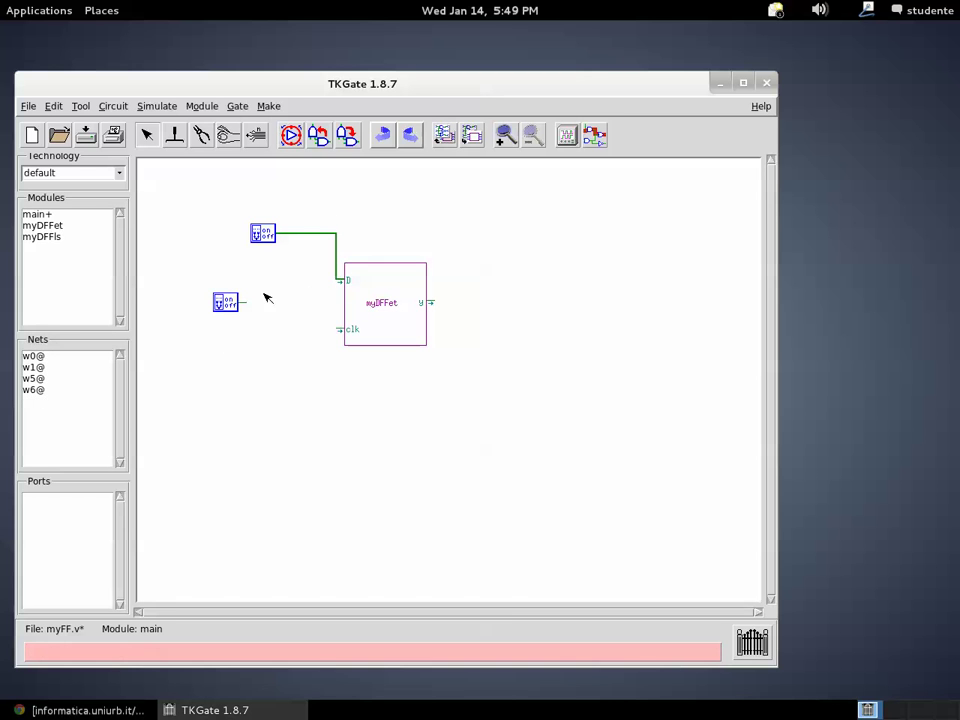
drag(245, 303, 341, 329)
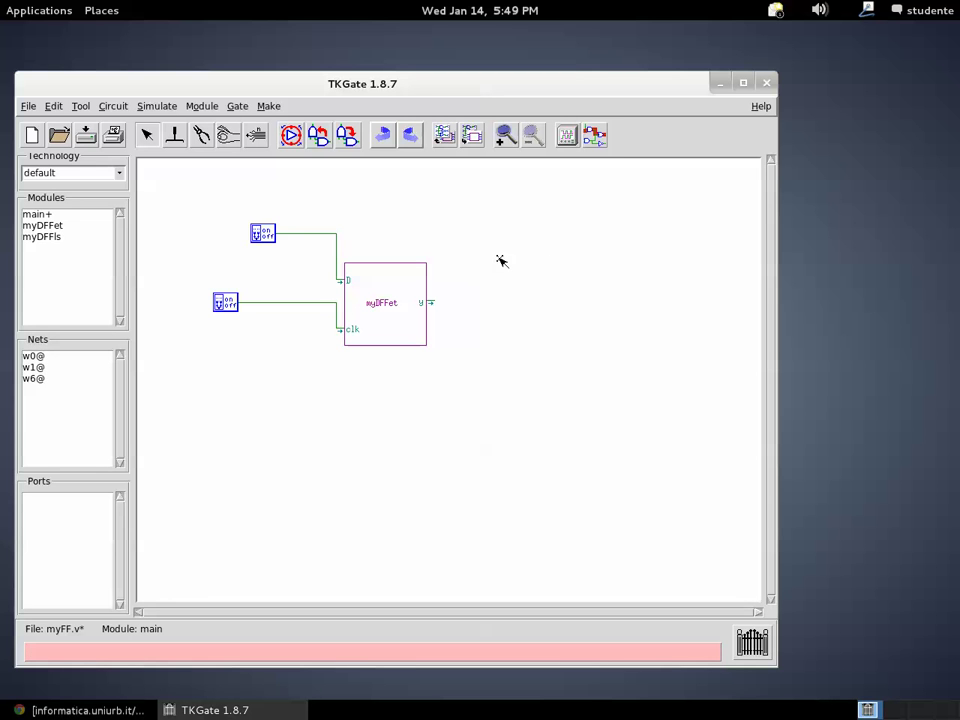
Step: Add an LED beyond the myDFFet block's output side and wire it to the y output
right_click(496, 257)
mouse_move(508, 263)
mouse_move(562, 268)
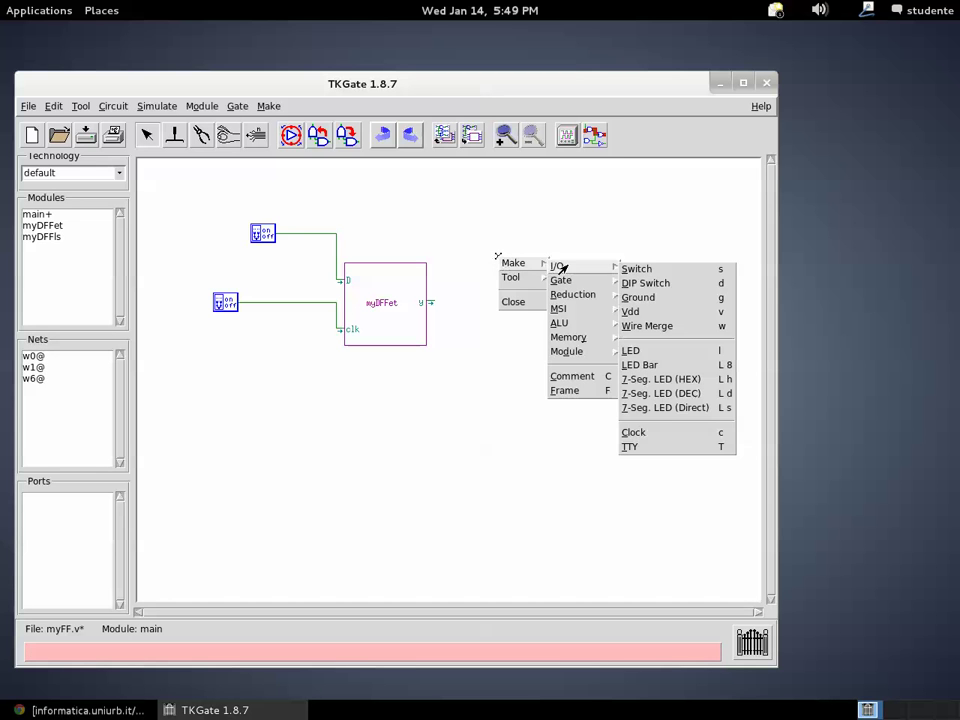
click(632, 351)
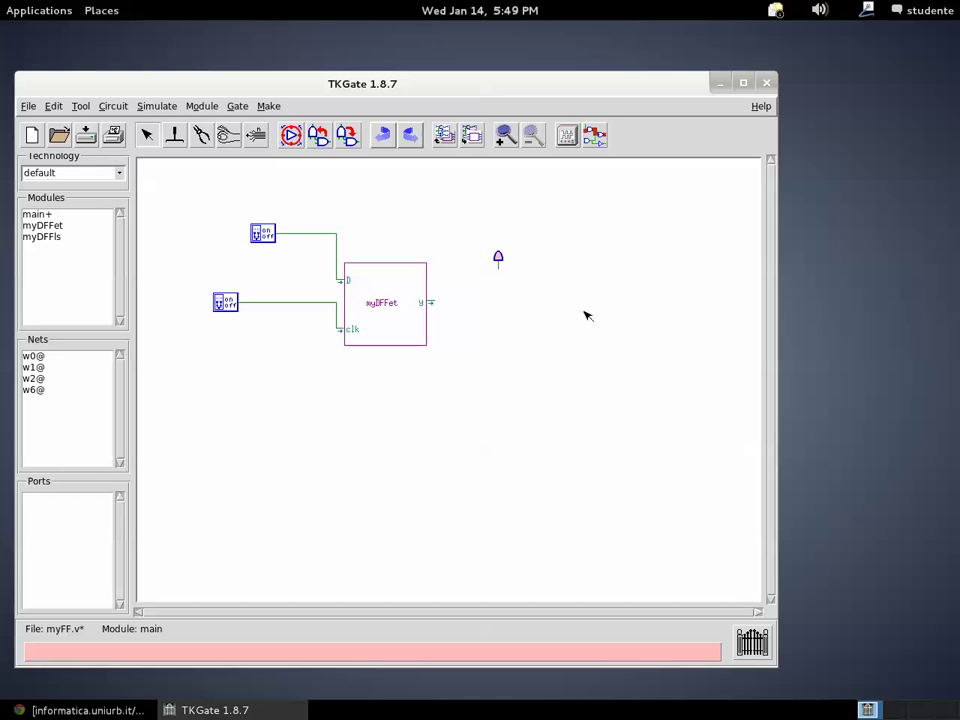
mouse_move(499, 270)
mouse_down()
mouse_move(491, 284)
mouse_move(432, 301)
mouse_up()
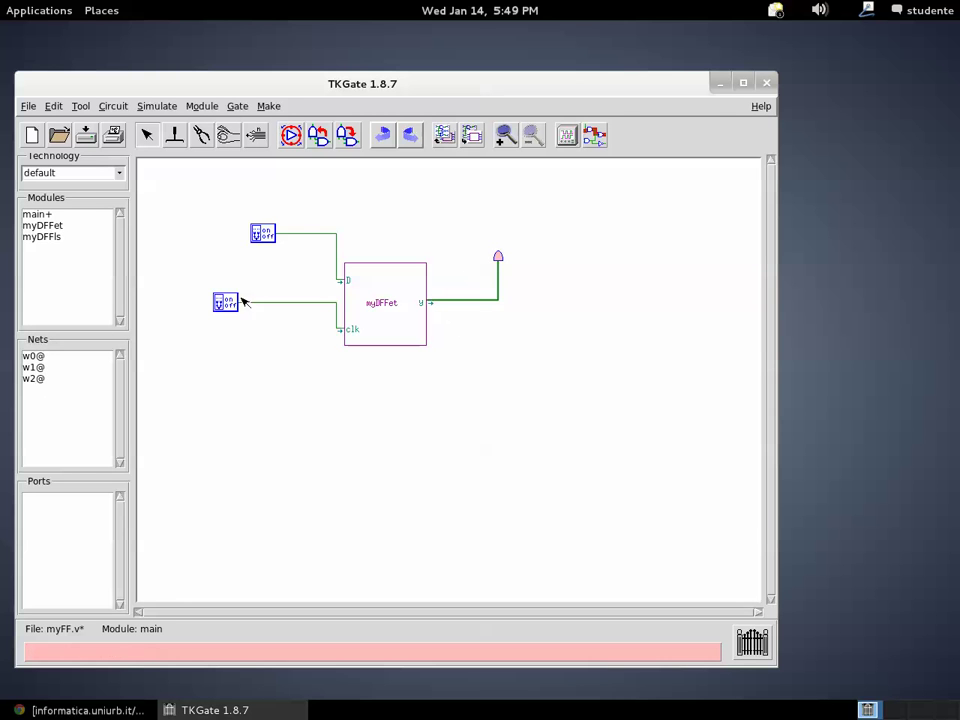
Step: Move the two switches level with the clk and D inputs so that their wires run straight
drag(241, 301, 255, 329)
click(275, 238)
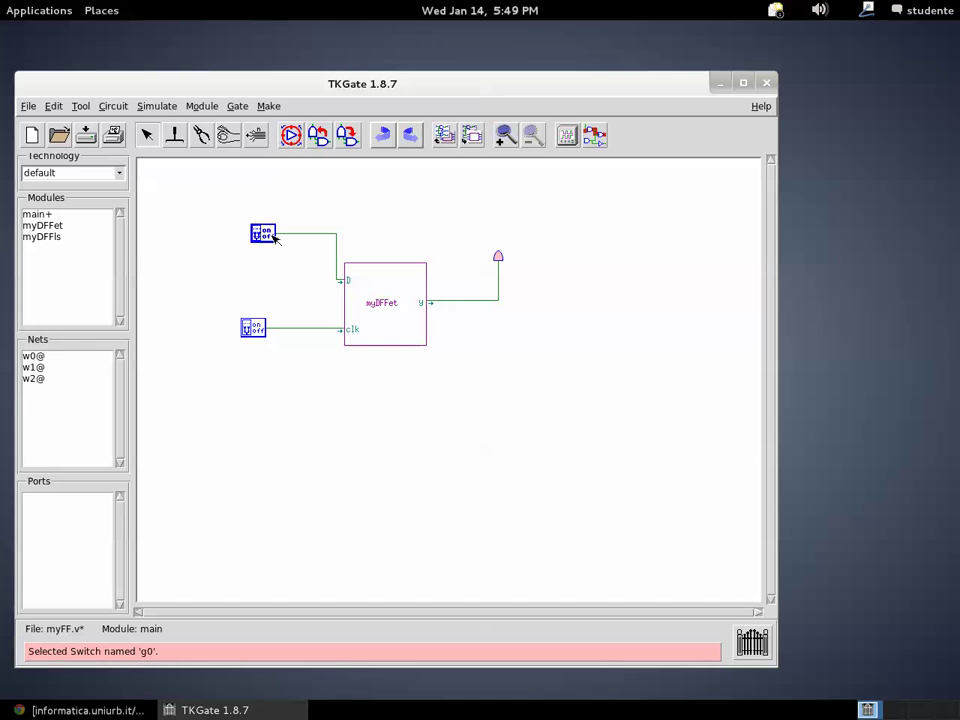
drag(275, 238, 263, 284)
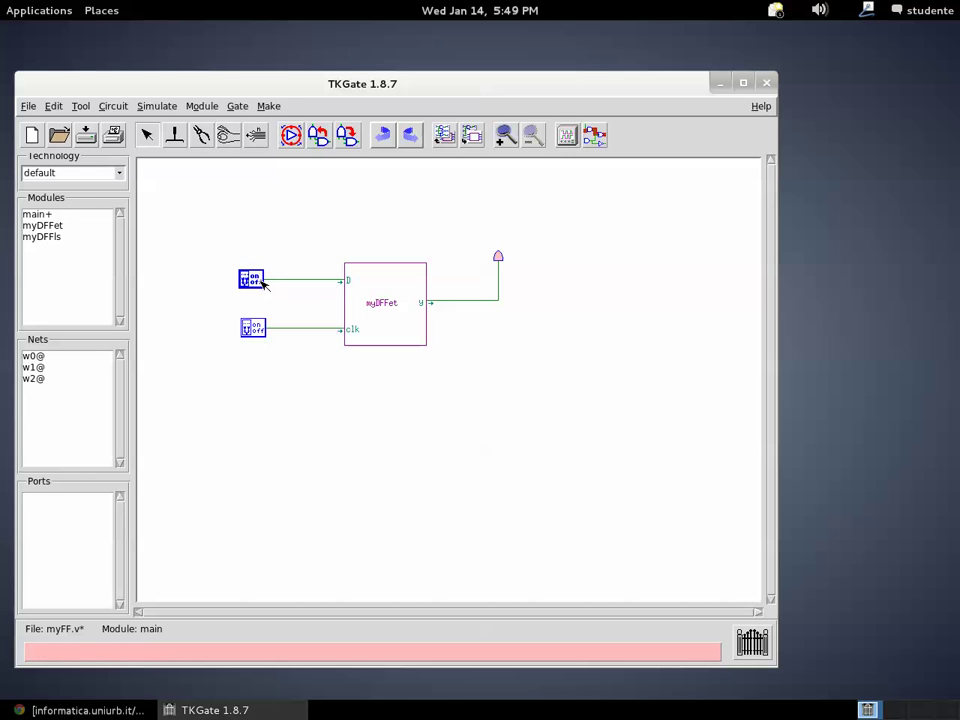
Step: Start the simulation, move the scope window clear of the circuit and bring the circuit window to the front
click(160, 107)
click(172, 133)
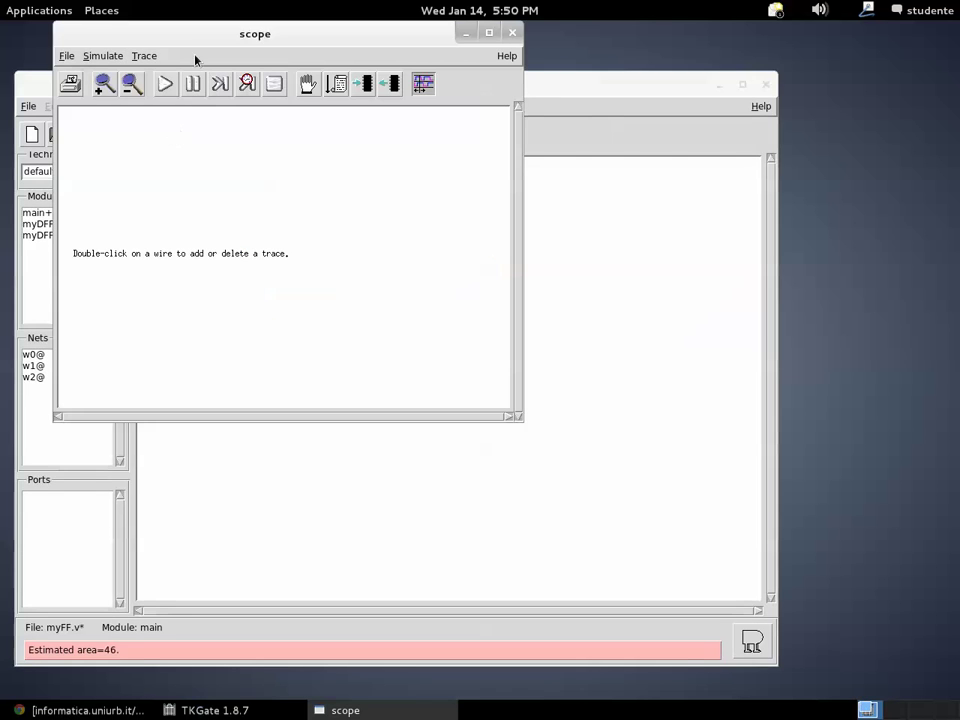
drag(199, 36, 619, 255)
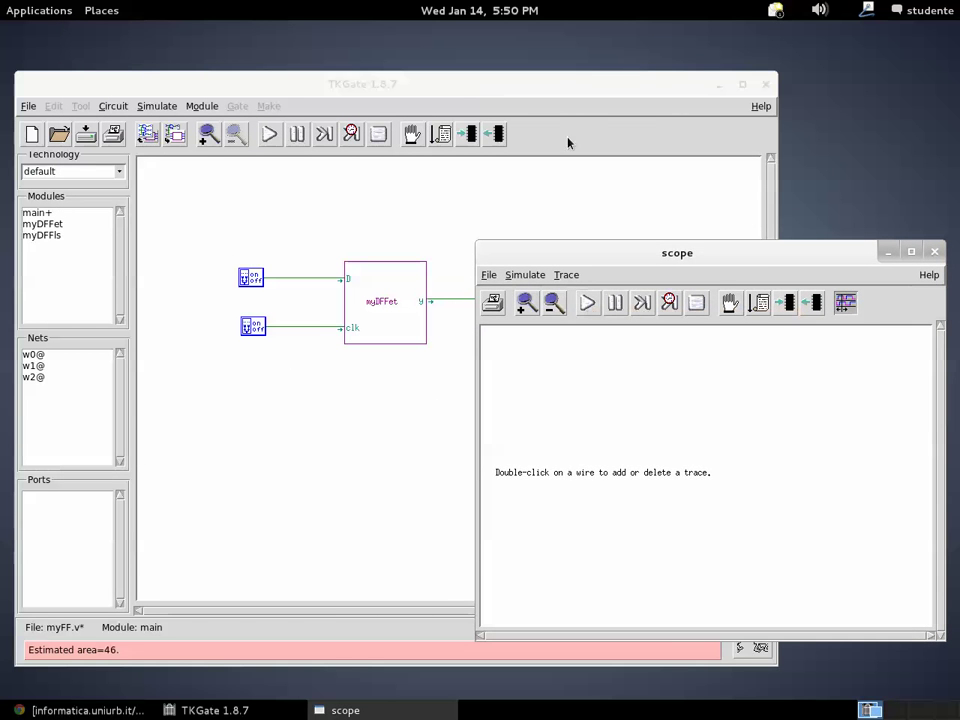
click(552, 92)
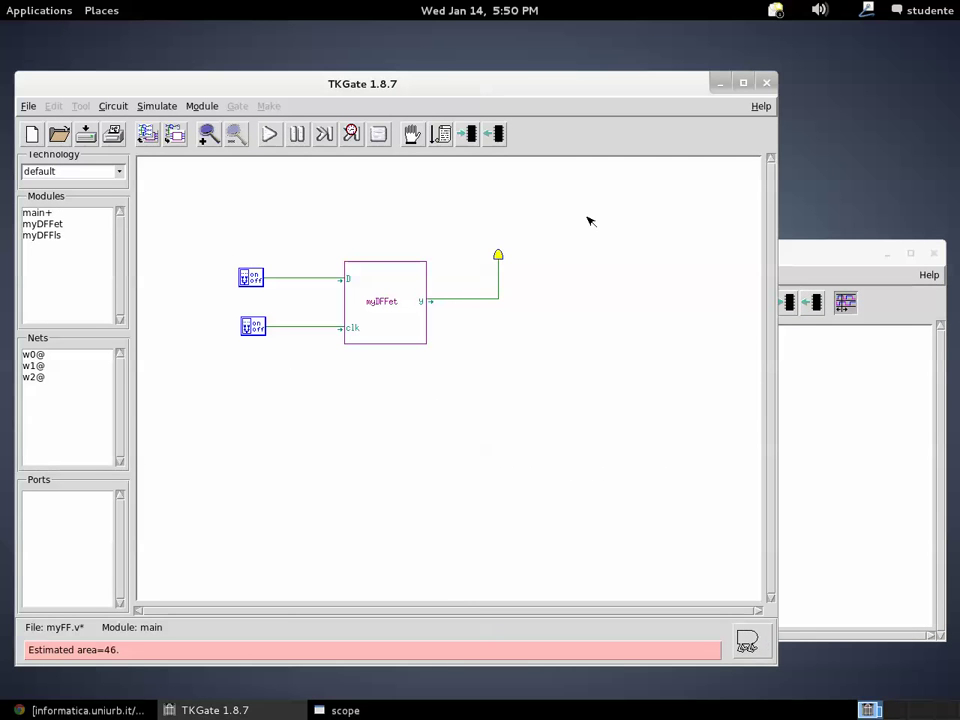
Step: Turn the D switch on and back off, then turn the clk switch on to load a low D
click(257, 282)
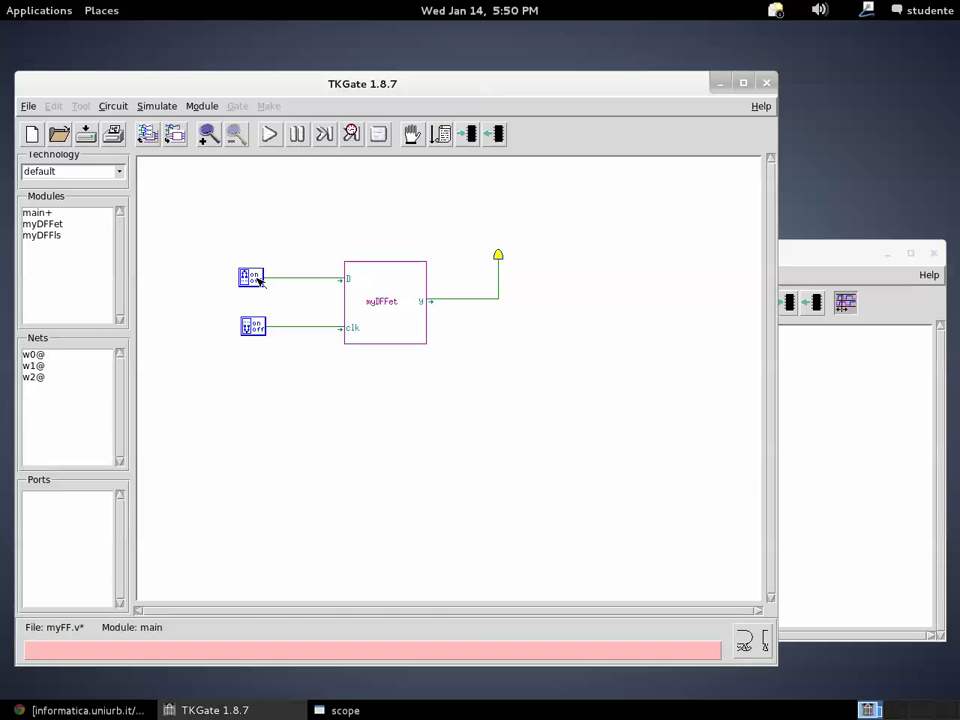
click(257, 282)
click(254, 326)
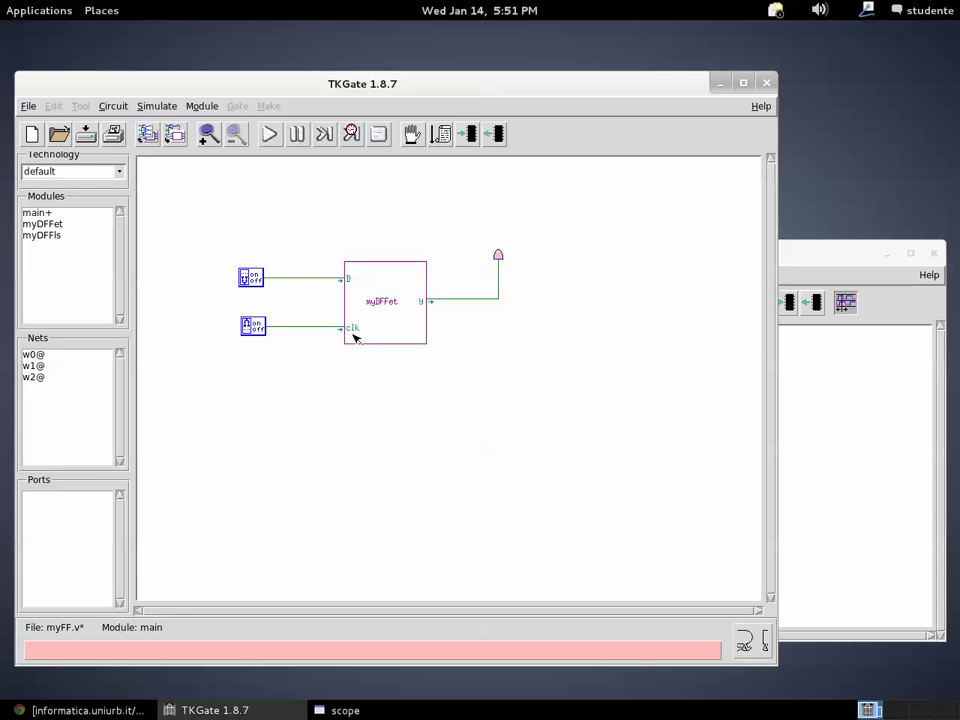
Step: Toggle the D and clk switches to test the output's response, ending with both switches on
click(258, 279)
click(257, 328)
click(258, 327)
click(261, 328)
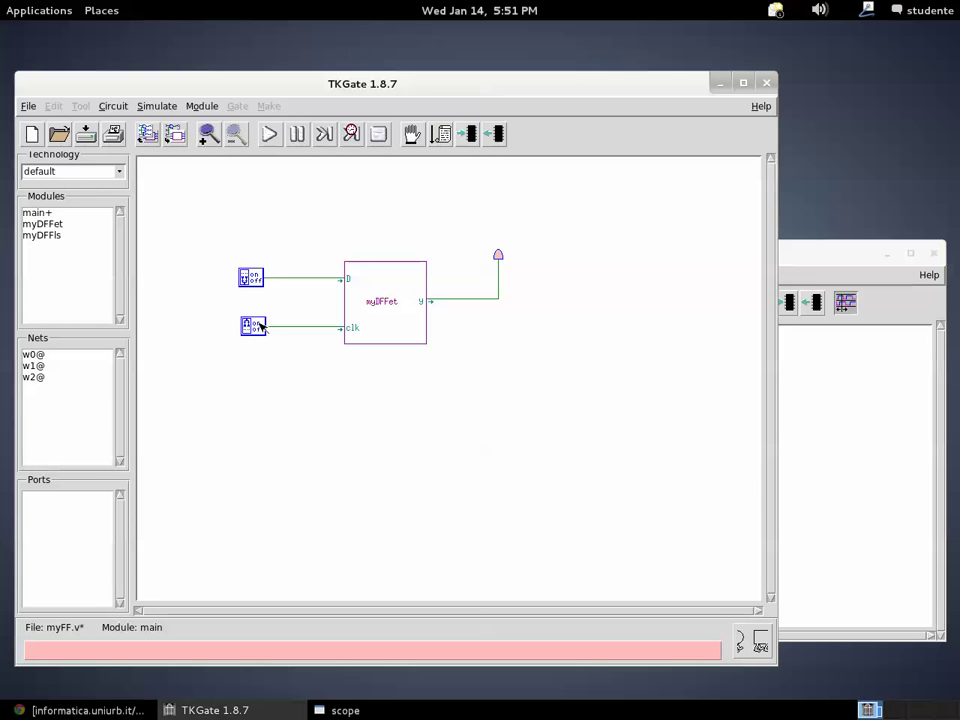
click(258, 327)
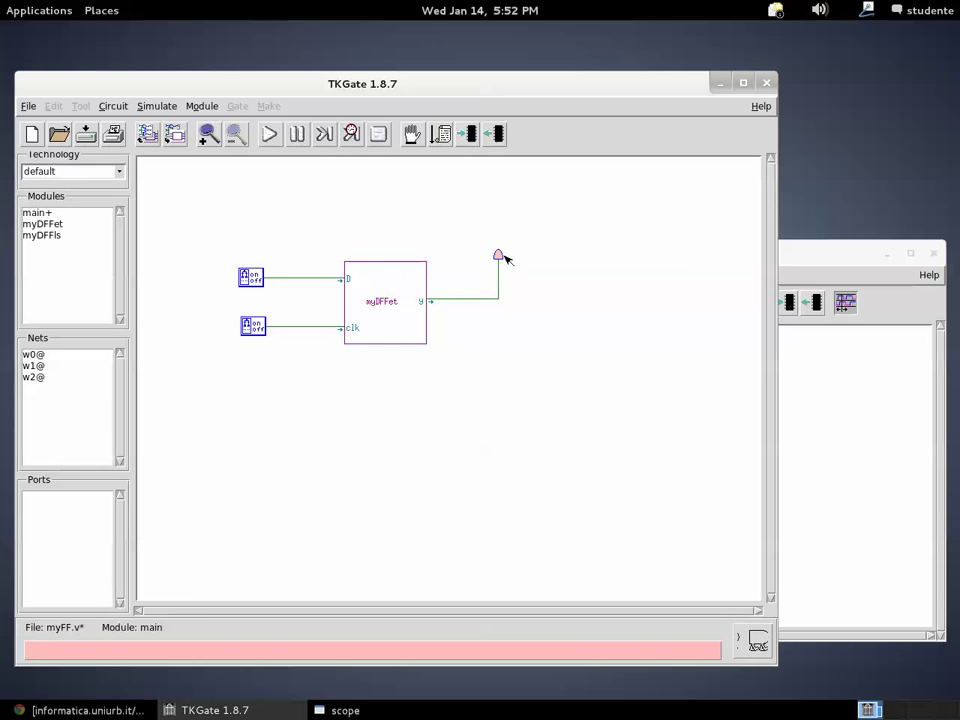
Step: With D held on, turn the clk switch off, on and off again to test loading on the rising edge
click(256, 328)
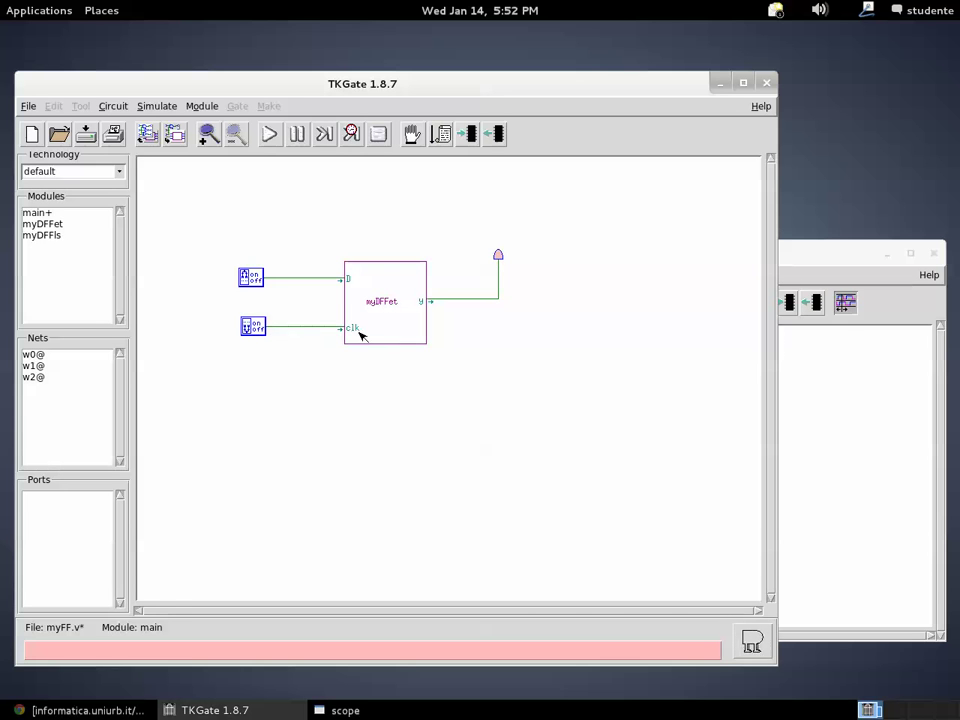
click(256, 328)
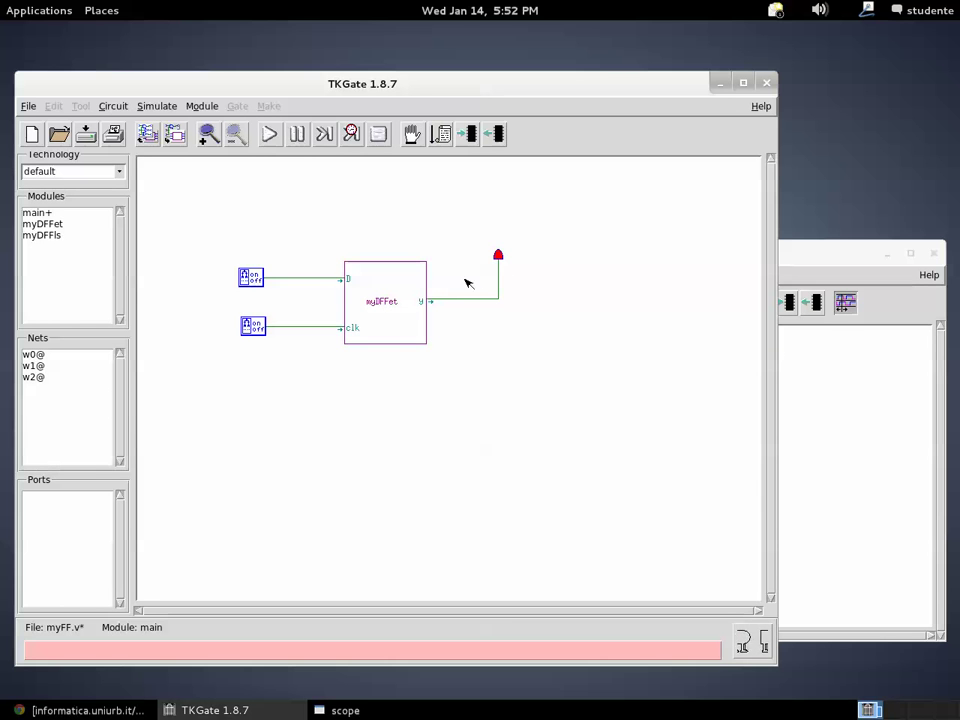
click(255, 327)
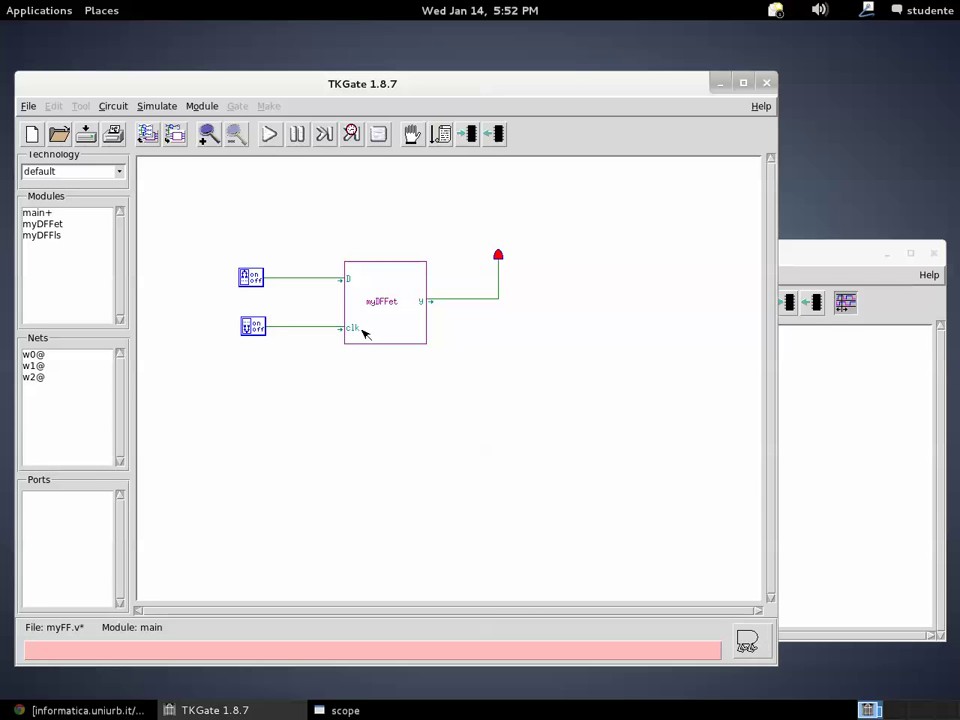
Step: Toggle the clk switch repeatedly to test loading a low D, ending with D off and clk on
click(251, 329)
click(255, 328)
click(256, 328)
click(257, 330)
click(258, 332)
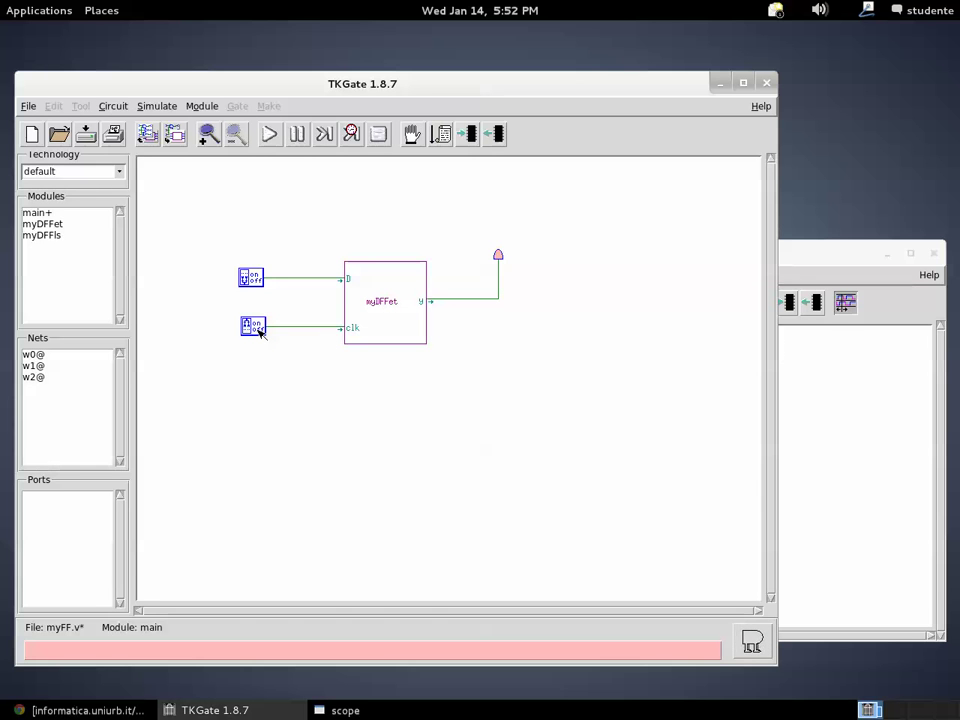
Step: Turn clk off and on twice with D off, then turn D on while clk is on
click(258, 332)
click(258, 332)
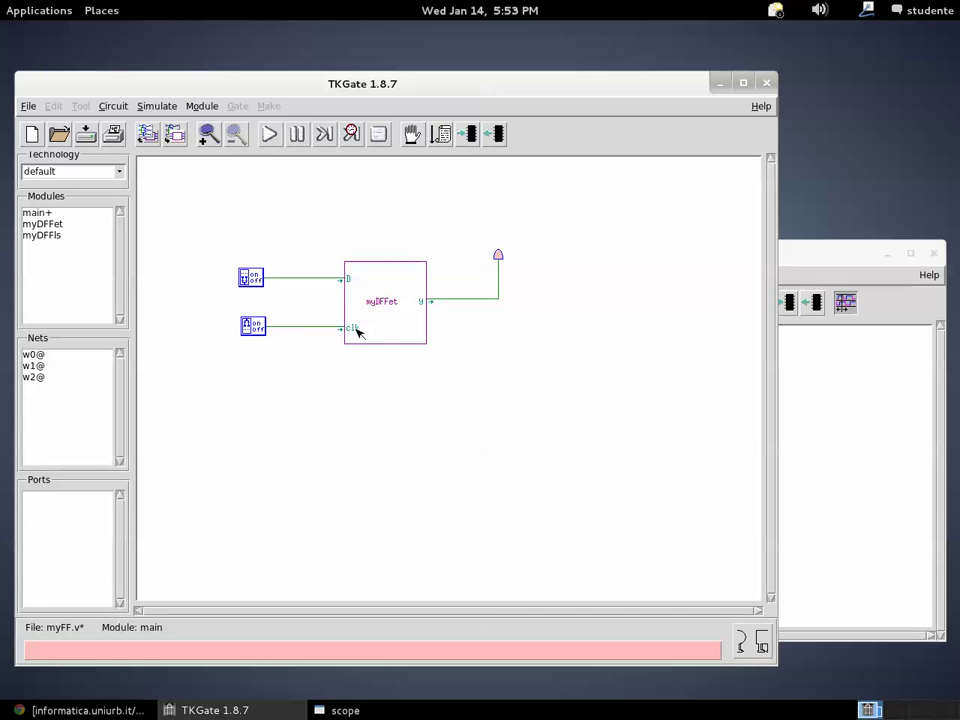
click(253, 326)
click(258, 330)
click(260, 279)
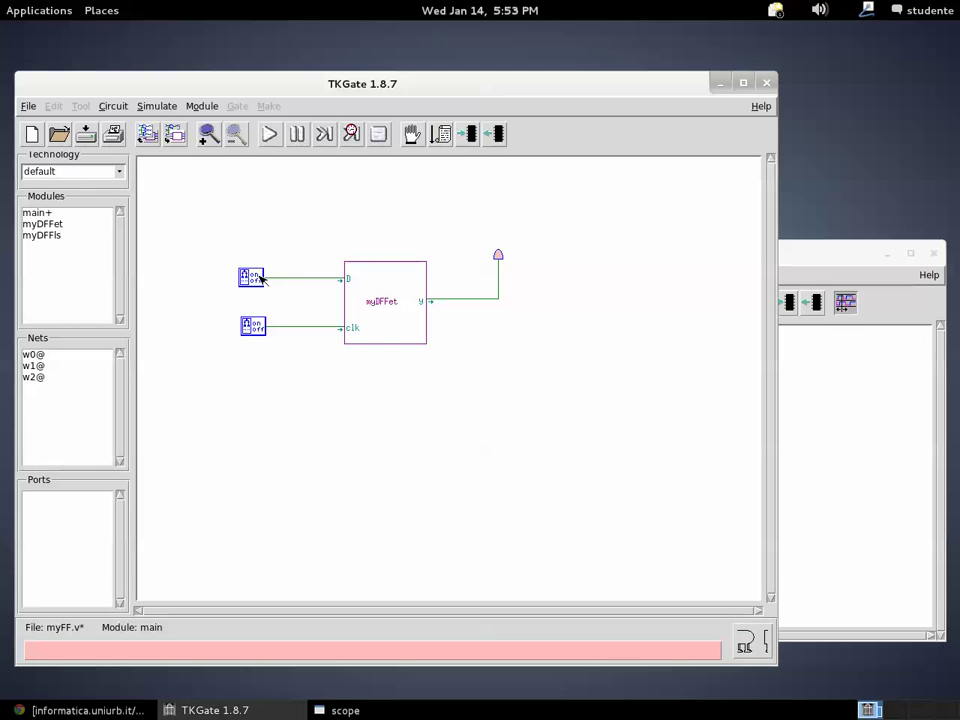